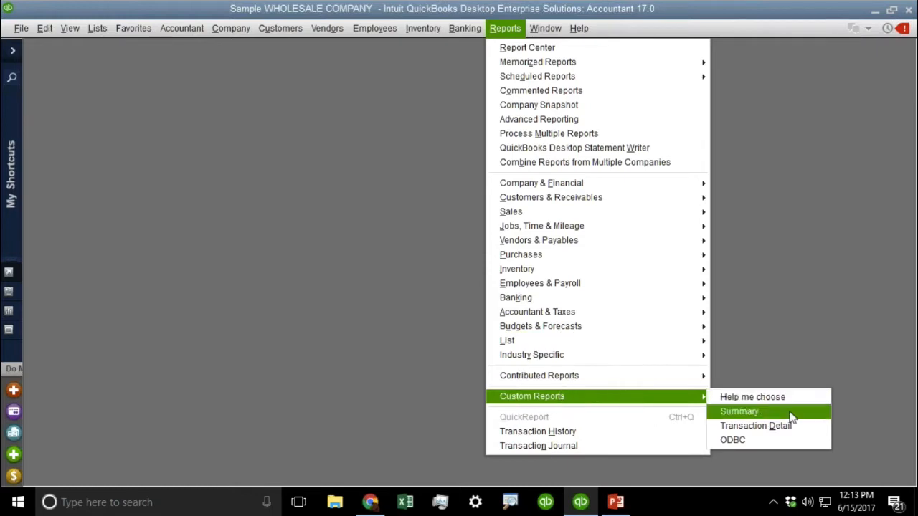
- Create a custom transaction detail report covering only 12/18/21 and maximize its window
click(782, 425)
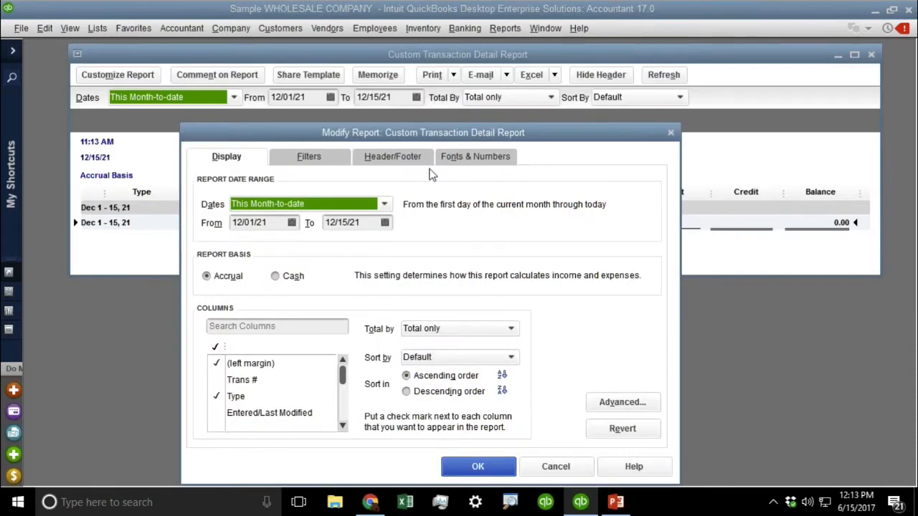
click(284, 224)
text(1218)
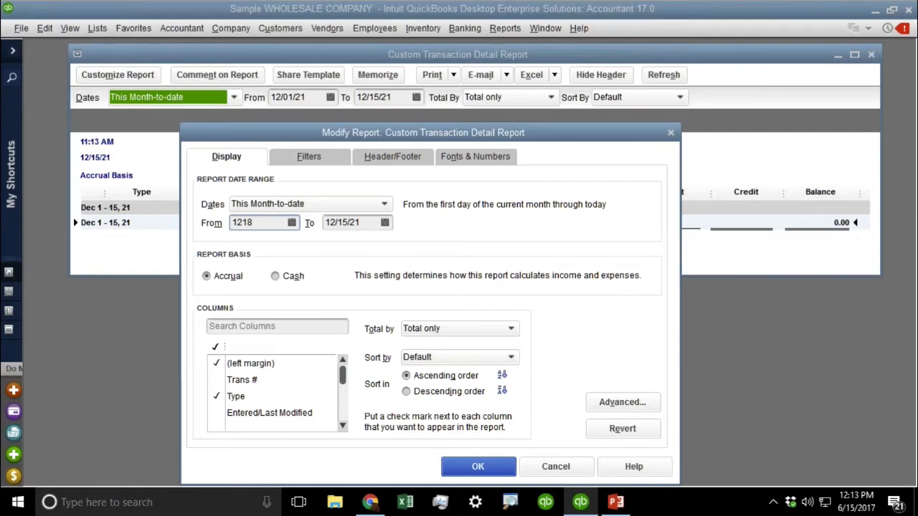
text(2021)
key(Tab)
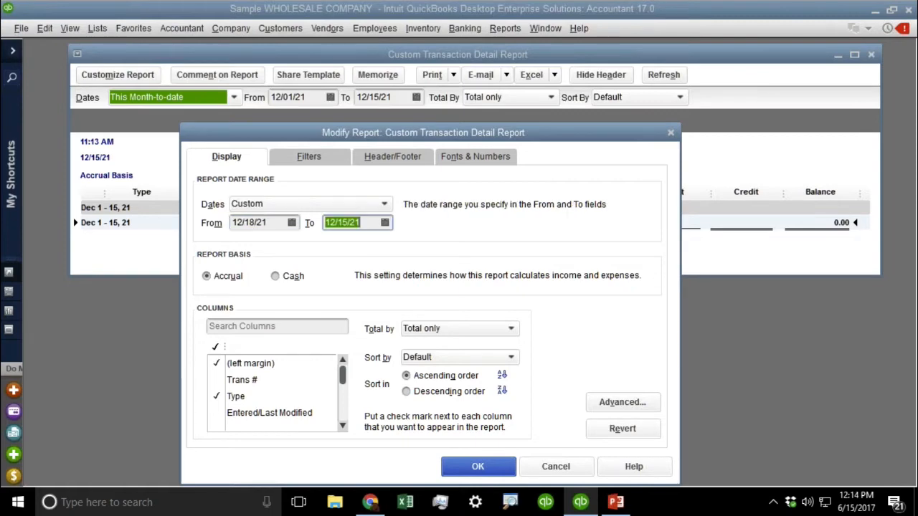
text(12182021)
key(Tab)
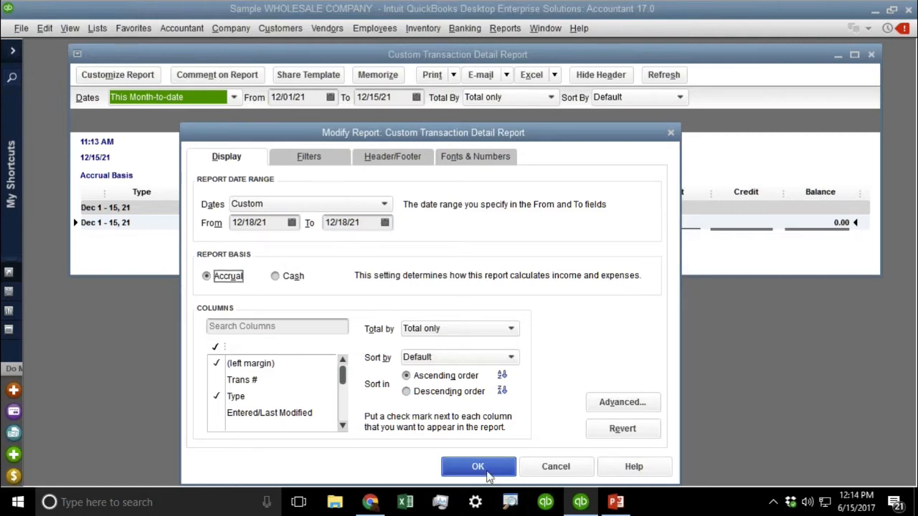
click(487, 473)
click(854, 55)
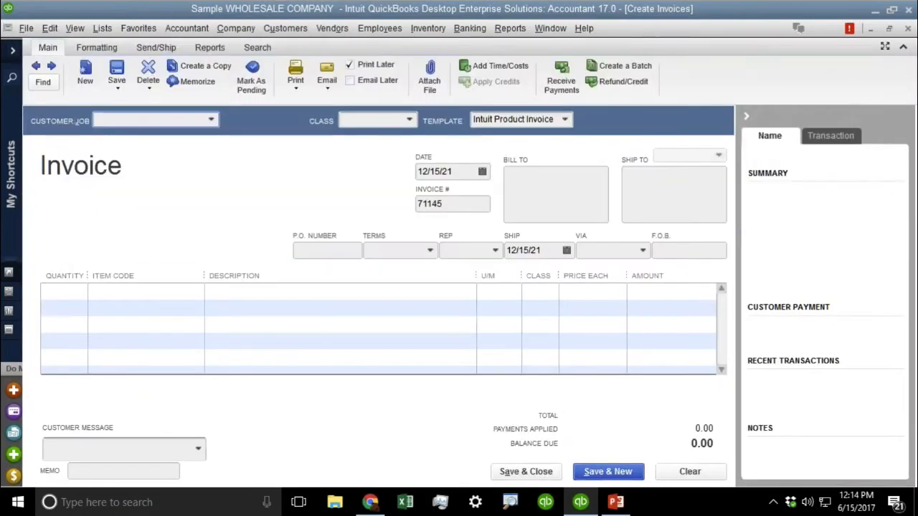
- Set the date of the new invoice to 12/18/21
click(468, 172)
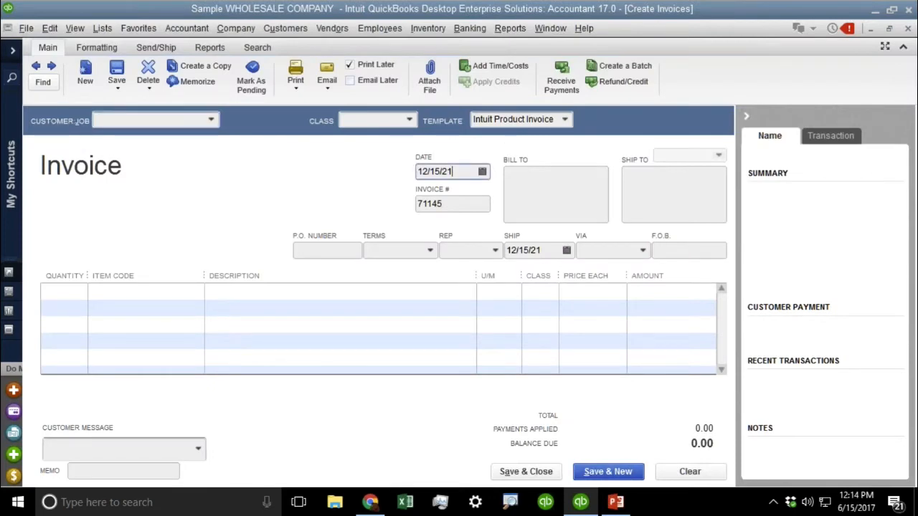
click(482, 171)
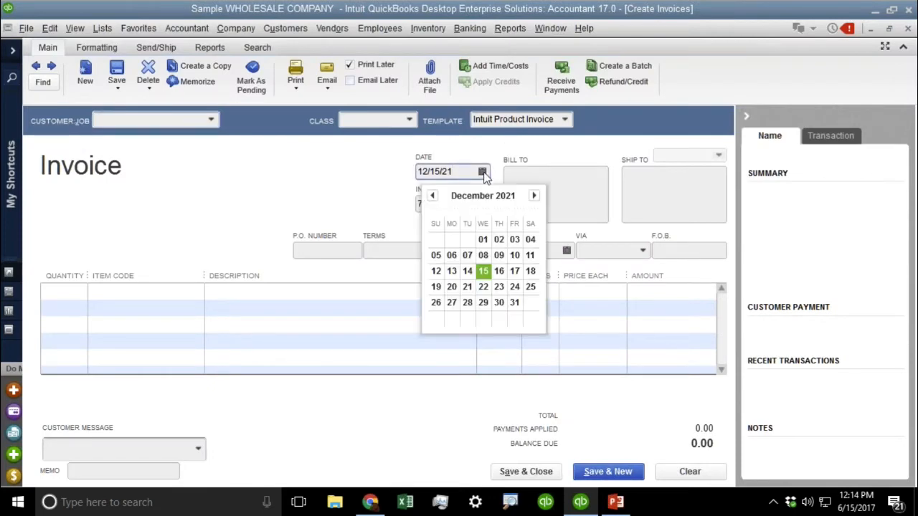
click(530, 270)
- Try to choose the Store #13 job of Kern Lighting Warehouse as the invoice's customer
click(211, 120)
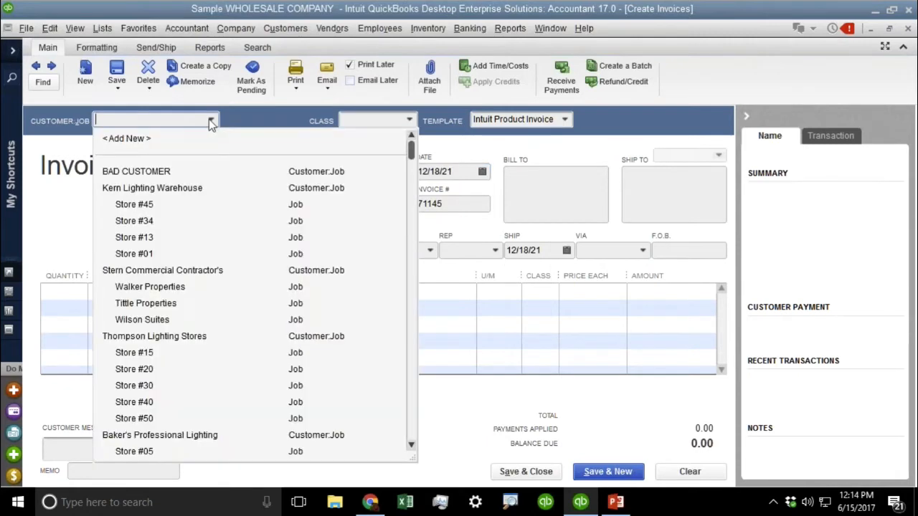
click(143, 237)
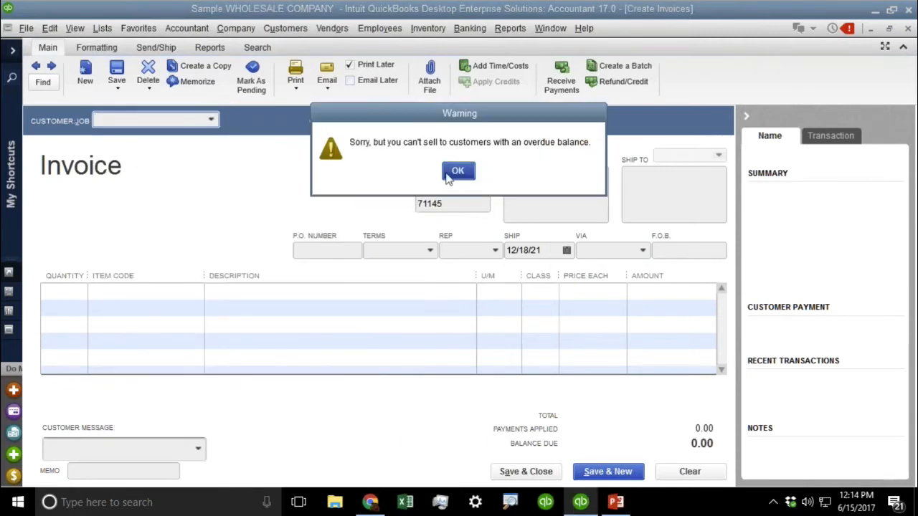
click(457, 170)
- Assign the invoice to the Walker Properties job of Stern Commercial Contractor's and add the Custom Work item
click(211, 120)
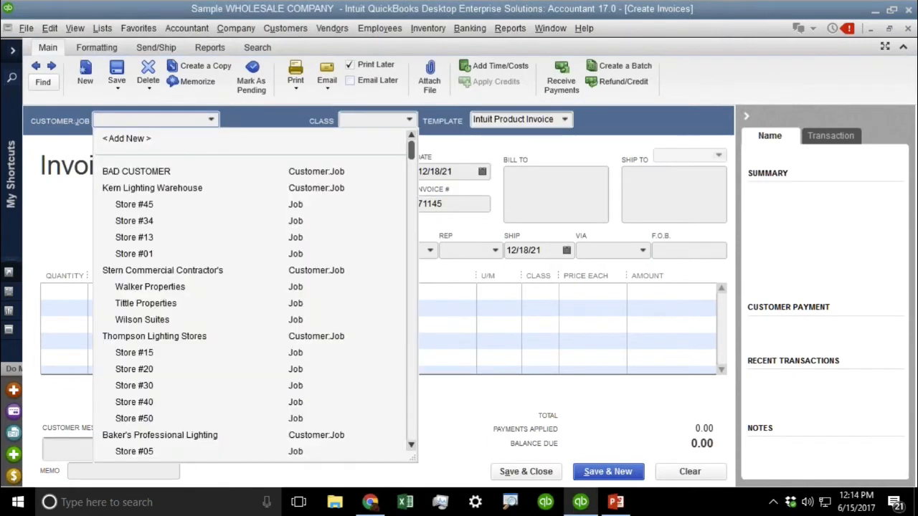
click(151, 286)
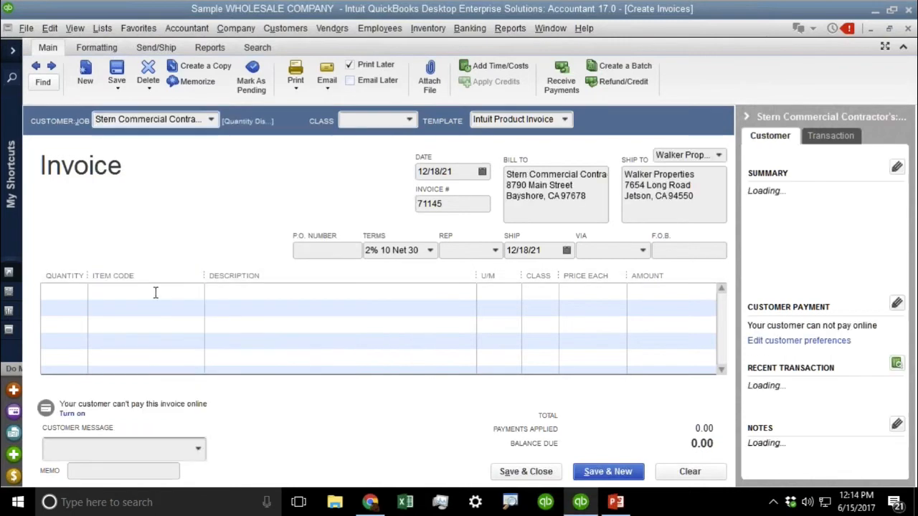
click(155, 293)
click(186, 359)
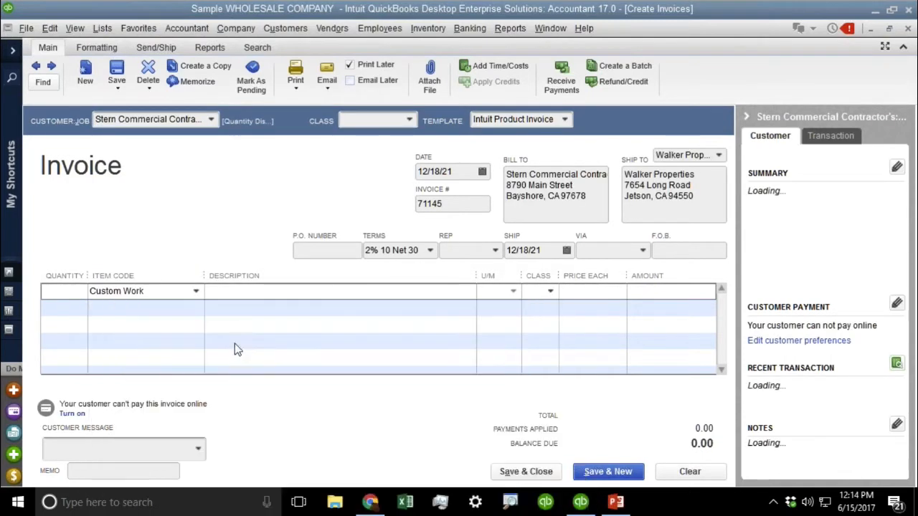
- Set the Custom Work line's unit price to 10,000 and stop the price level message from appearing in the future
click(596, 290)
text(10)
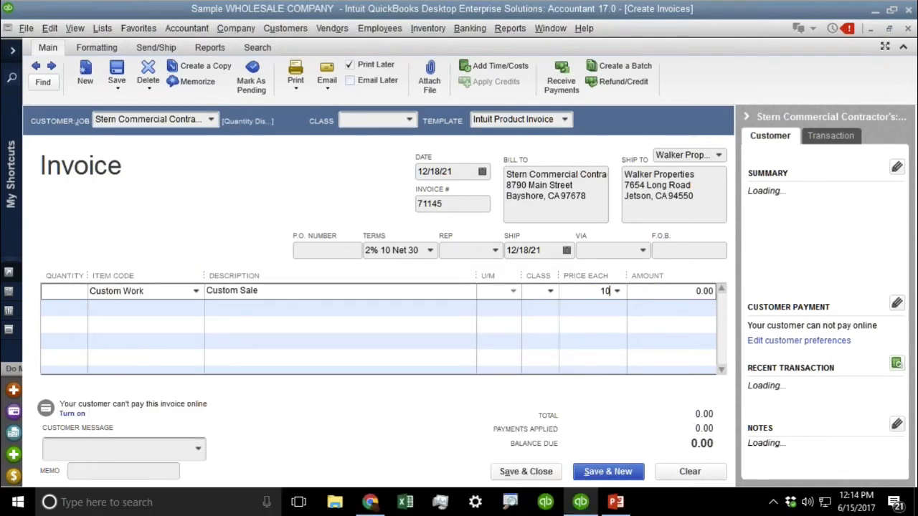
text(000)
key(Tab)
click(432, 221)
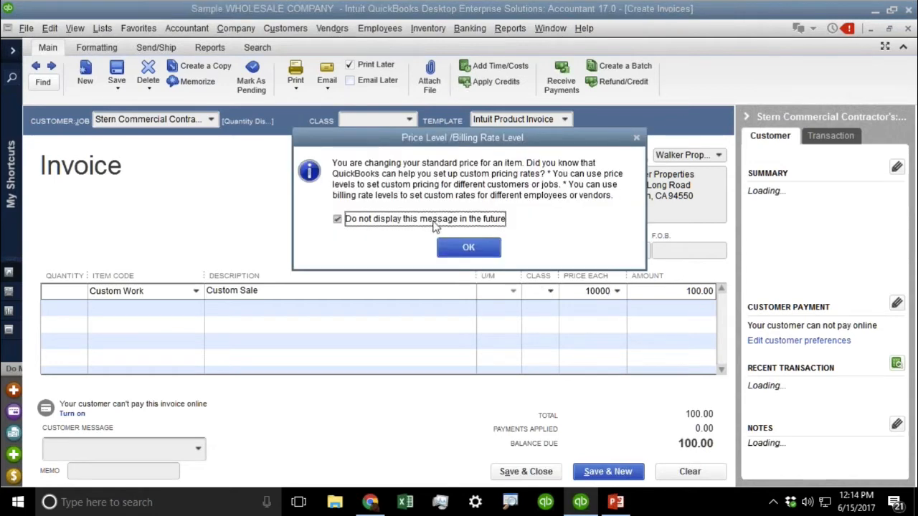
click(446, 248)
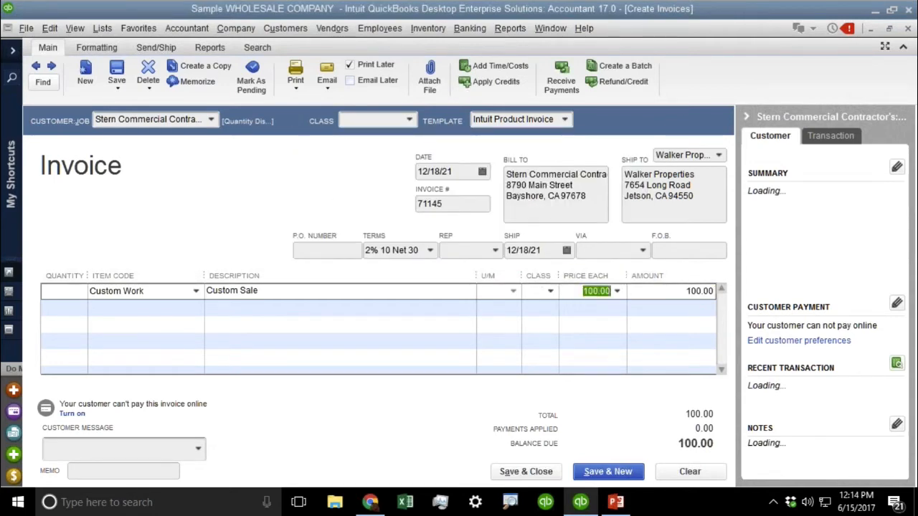
text(10000)
key(Tab)
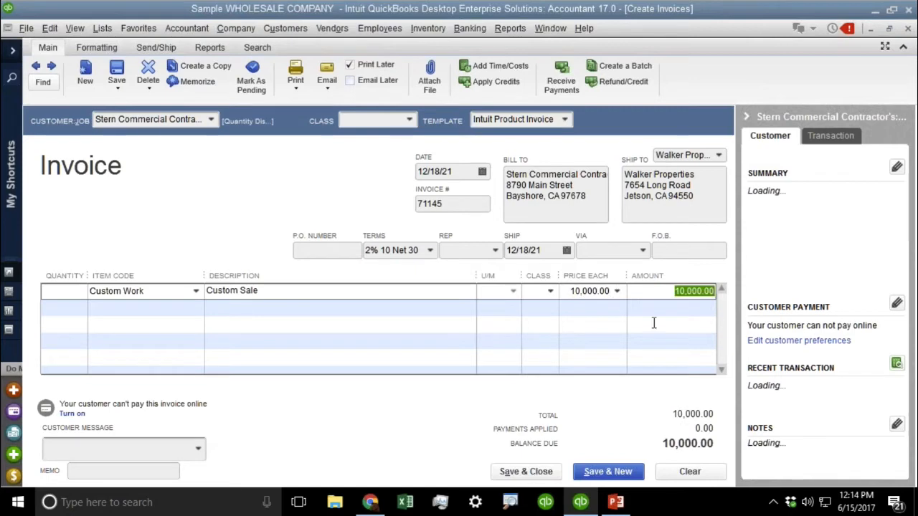
- Save the invoice and close it to return to the transaction detail report
click(116, 72)
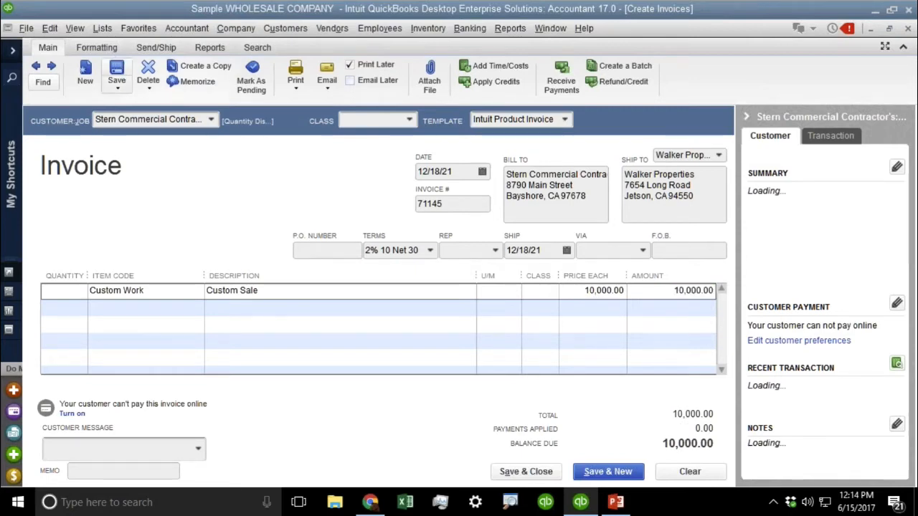
click(452, 170)
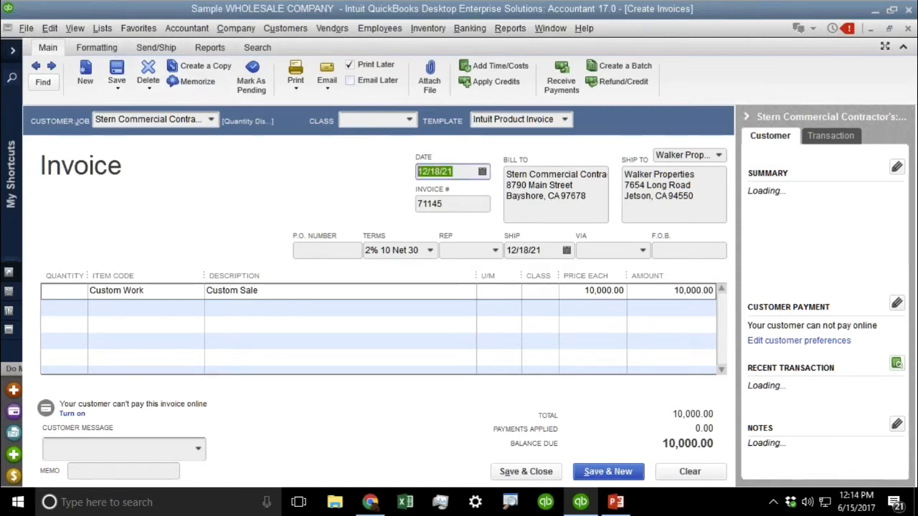
click(908, 28)
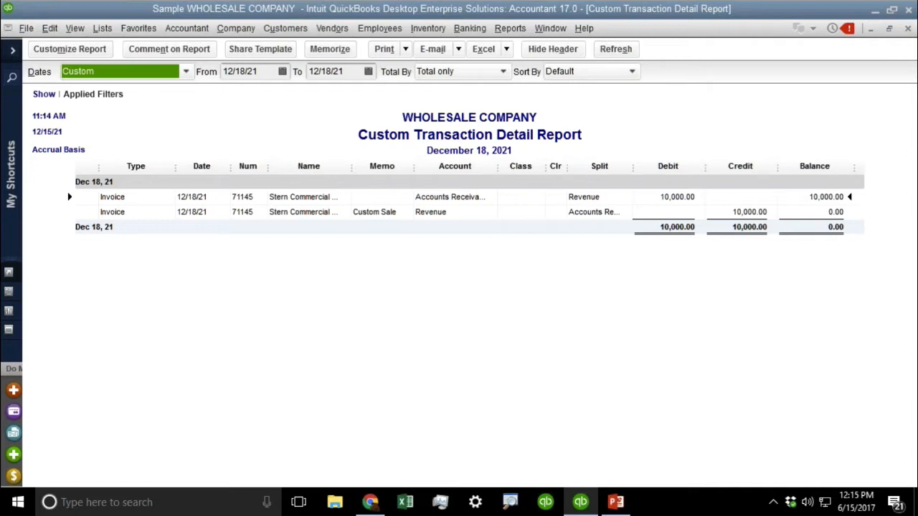
- Filter the transaction detail report by Detail Level set to Summary only
click(64, 53)
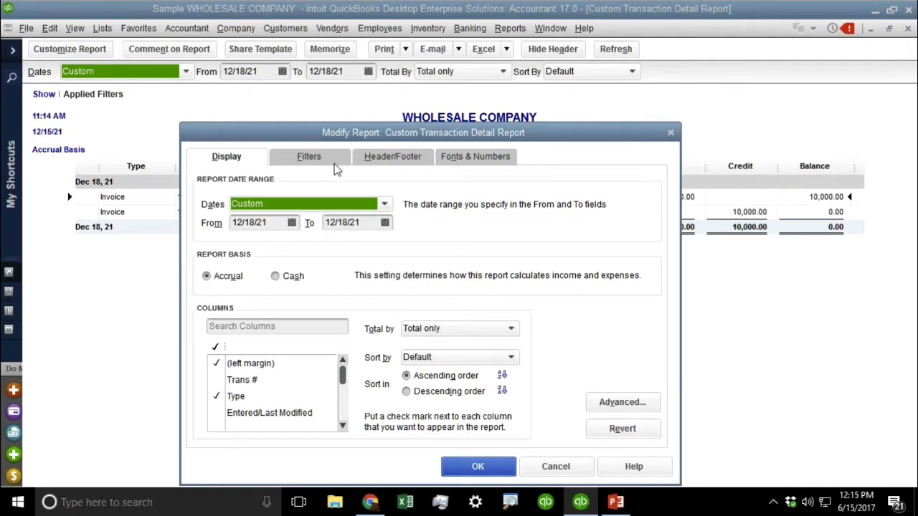
click(331, 159)
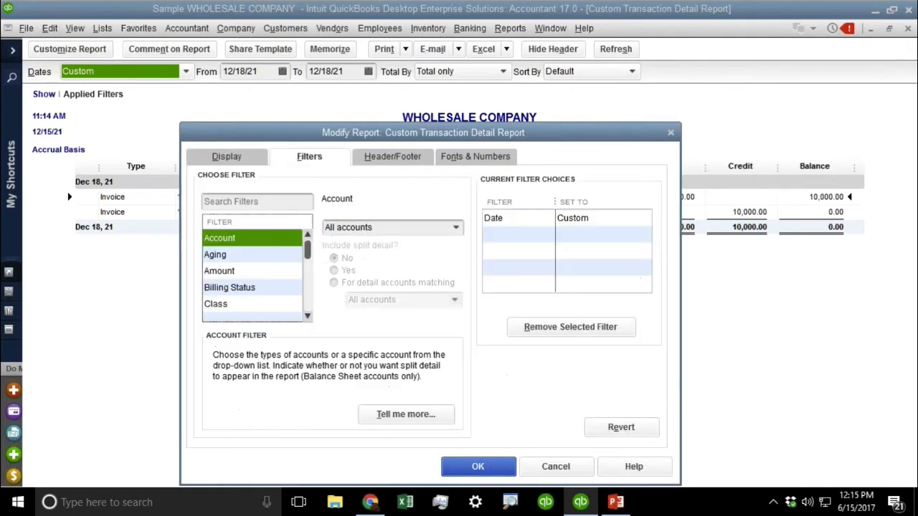
click(217, 277)
scroll(219, 276, down, 2)
click(219, 272)
click(233, 289)
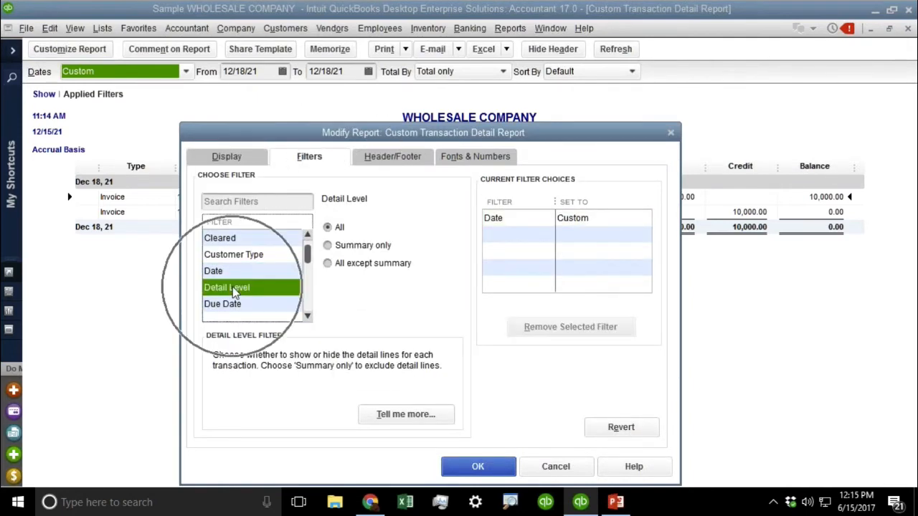
click(355, 245)
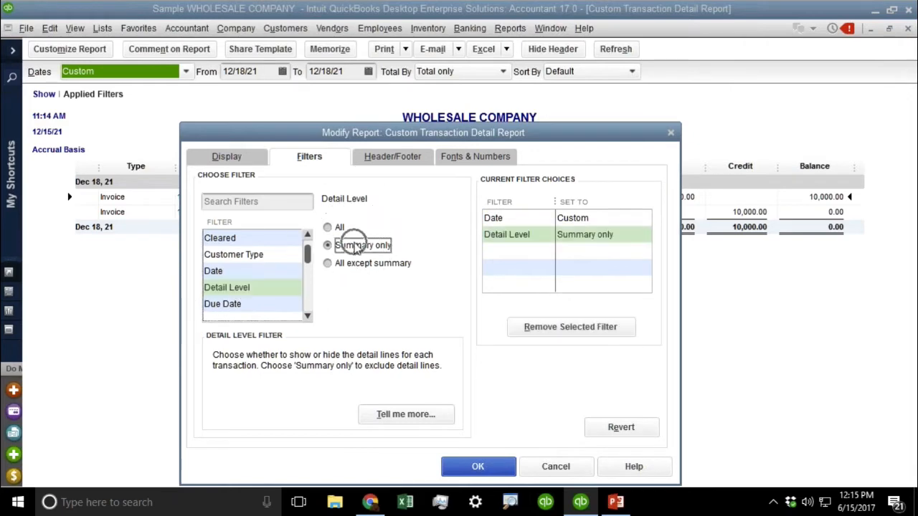
click(486, 470)
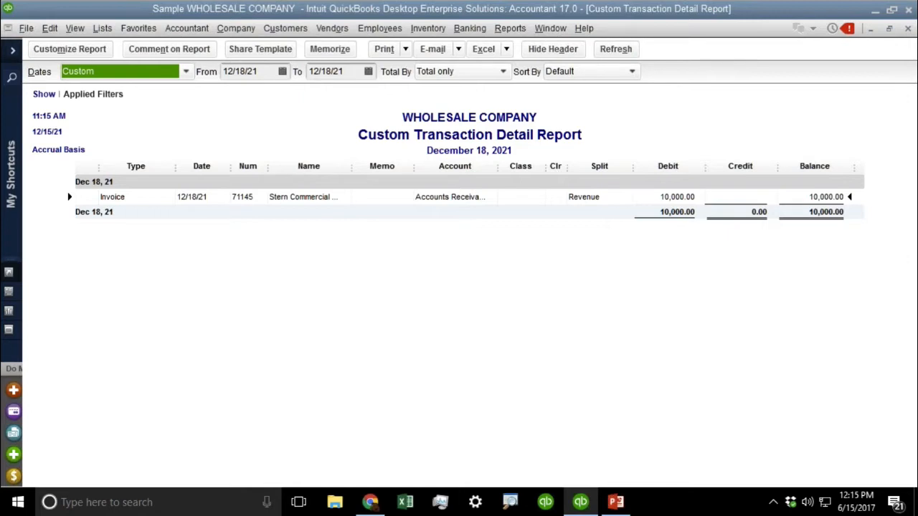
- Change the report's Detail Level filter to All except summary
click(74, 50)
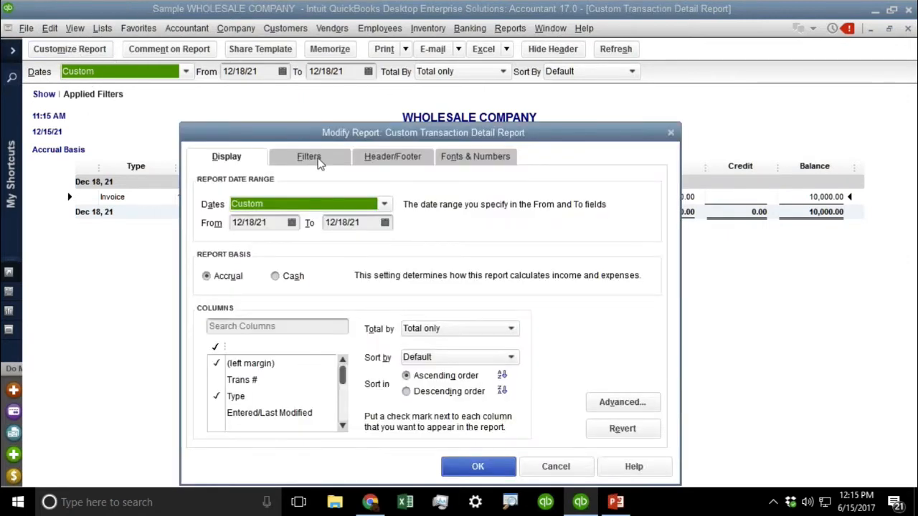
click(319, 157)
click(246, 270)
scroll(246, 270, down, 2)
click(246, 271)
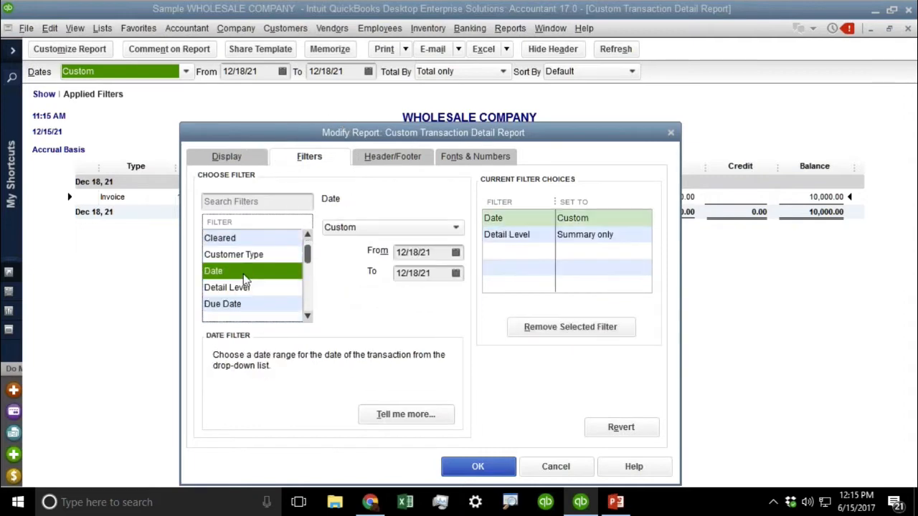
click(241, 288)
click(367, 271)
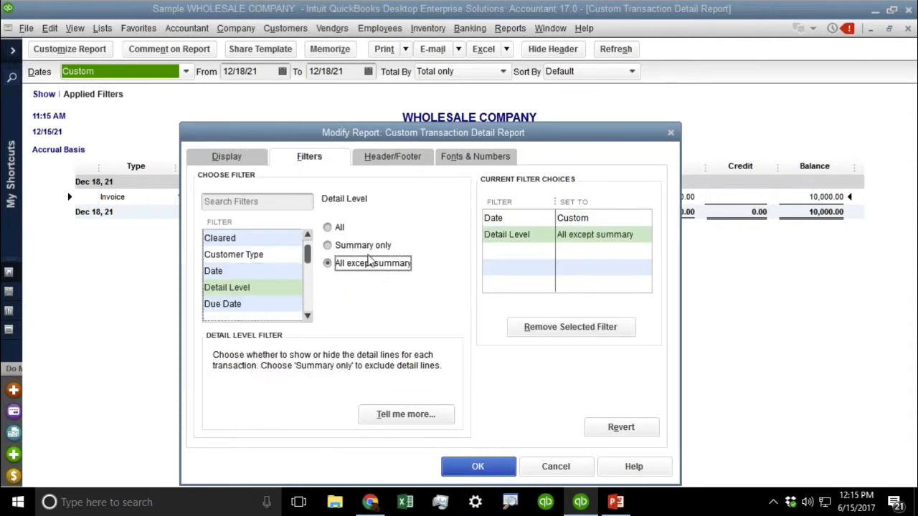
click(478, 473)
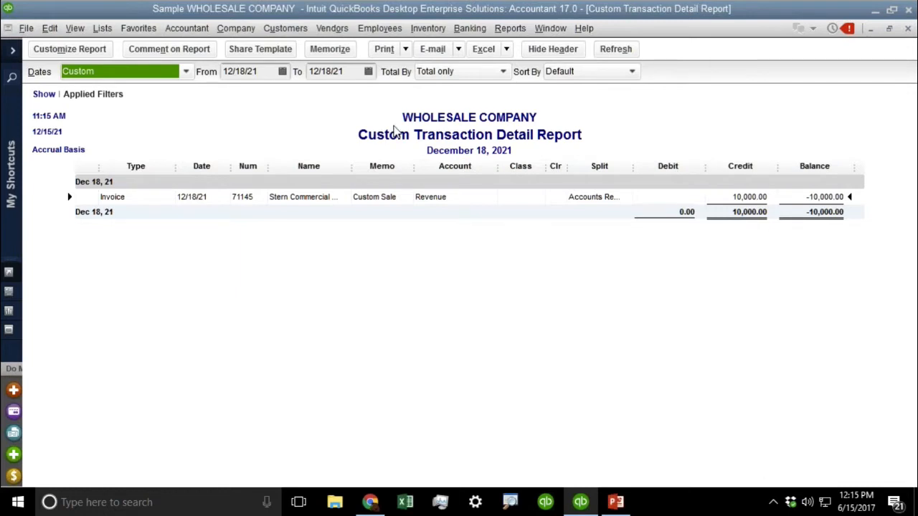
- Open the invoice from its Revenue line in the report and add a Non-stock Item line priced at 2,000
double_click(428, 201)
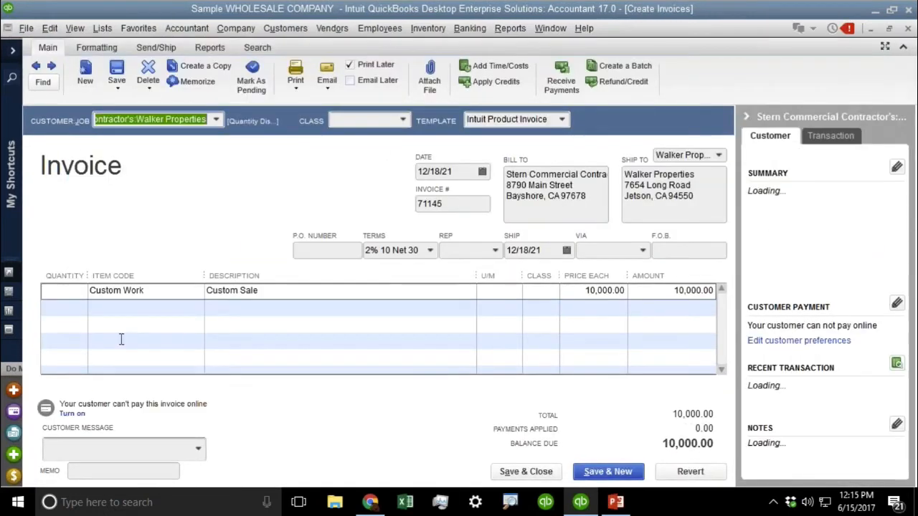
click(151, 307)
click(196, 306)
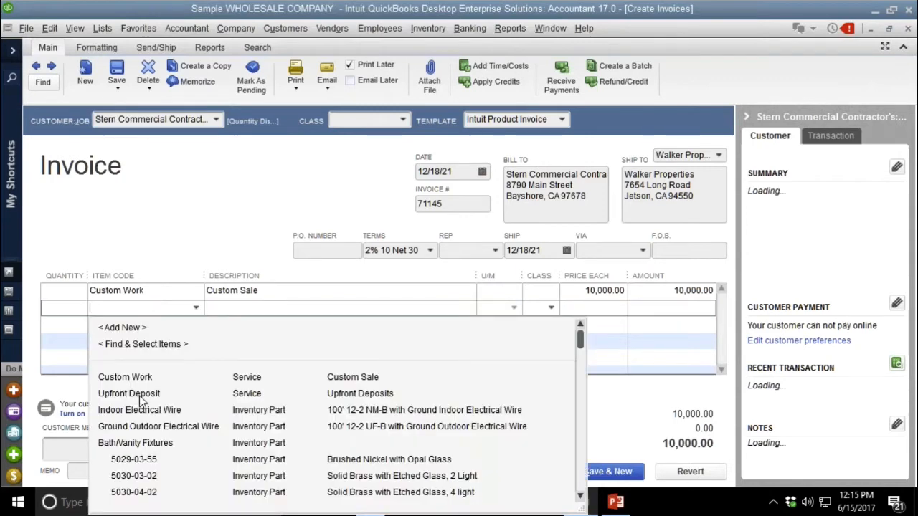
scroll(149, 430, down, 12)
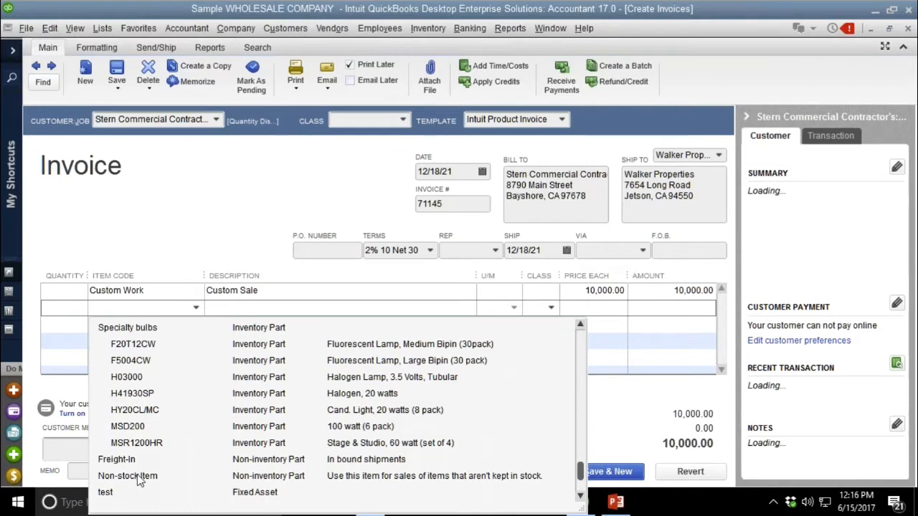
click(137, 474)
click(579, 308)
text(200000)
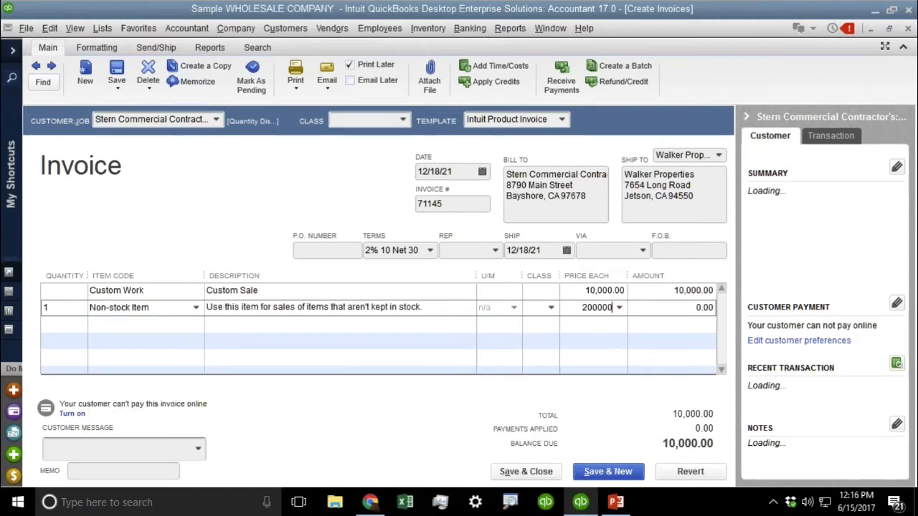
- Reduce the Custom Work line's unit price to 8,000 and save the invoice
key(Up)
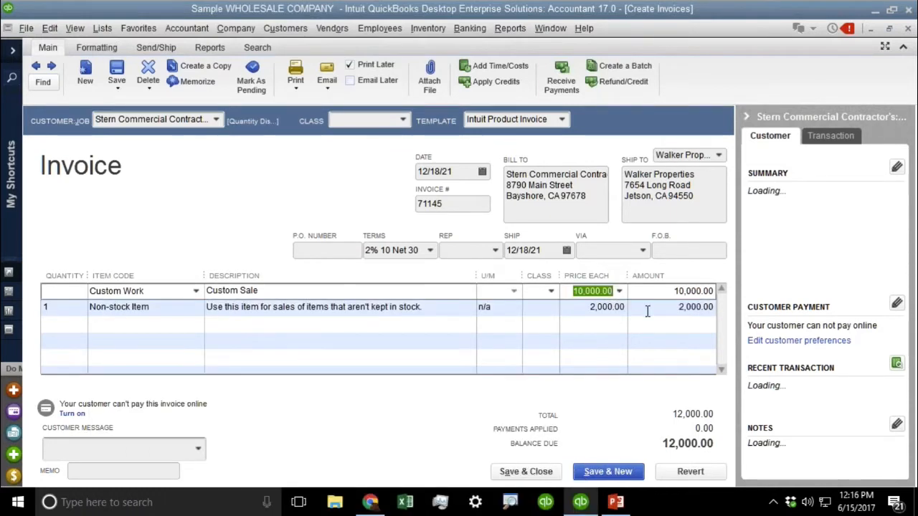
text(8000)
key(Tab)
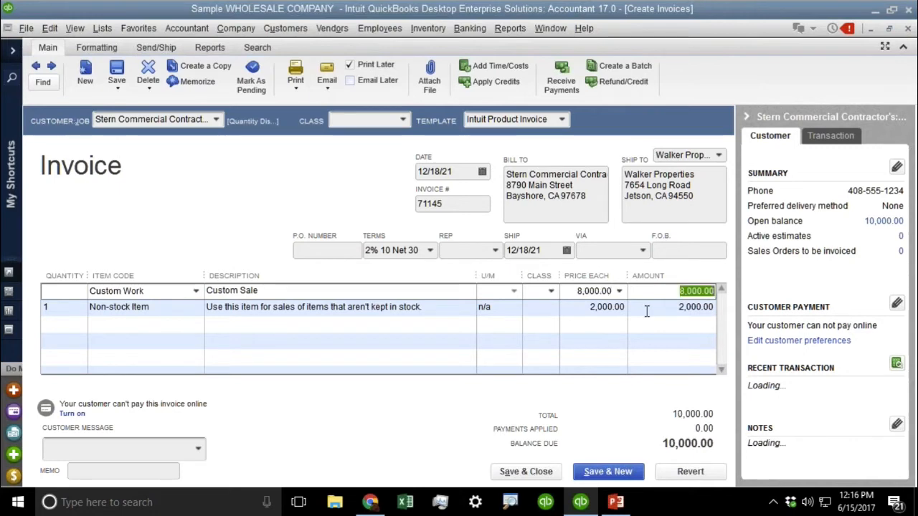
click(616, 324)
click(117, 67)
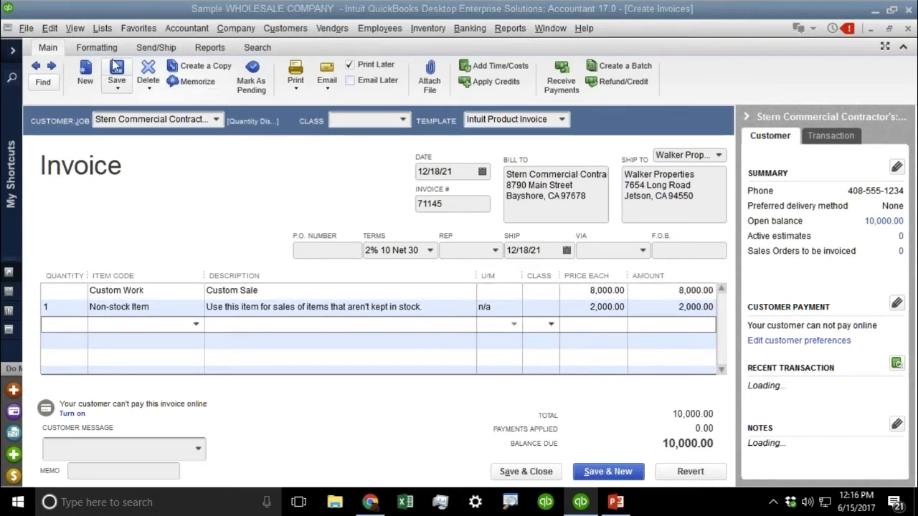
- Return to the transaction detail report and add the Item column to it
click(394, 172)
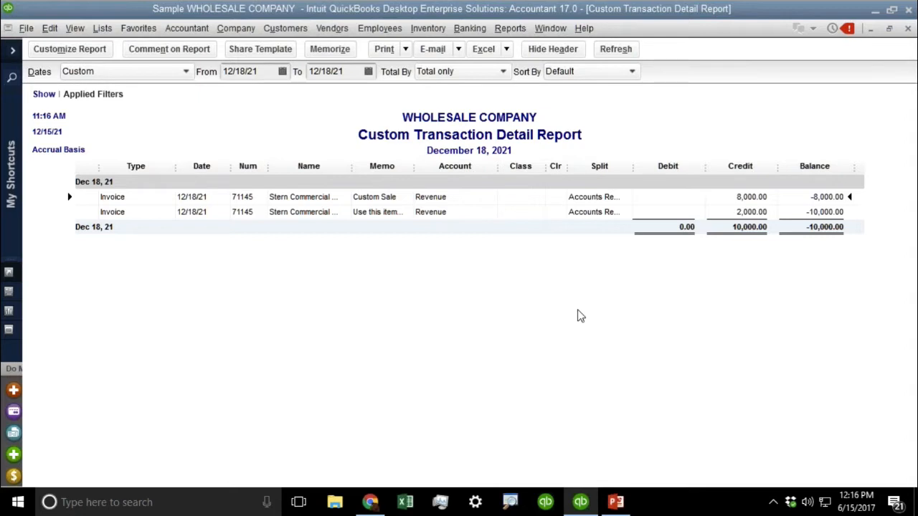
click(83, 50)
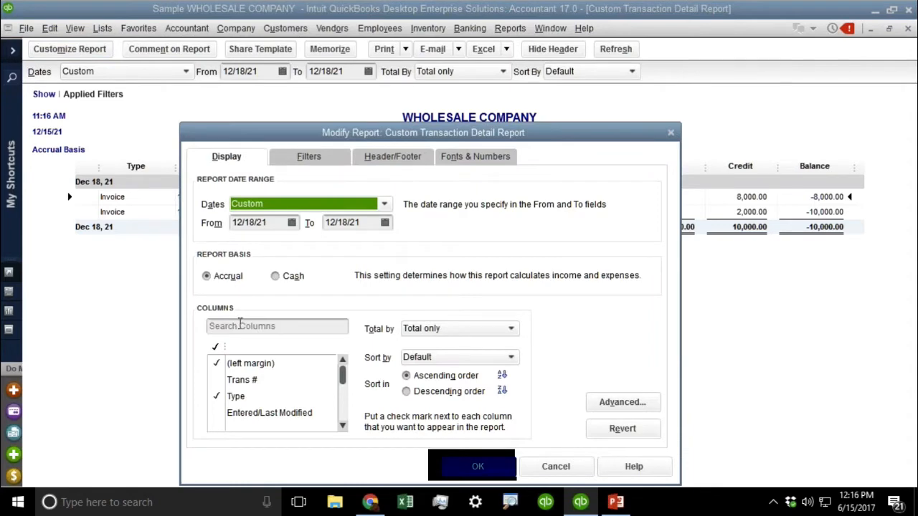
click(239, 324)
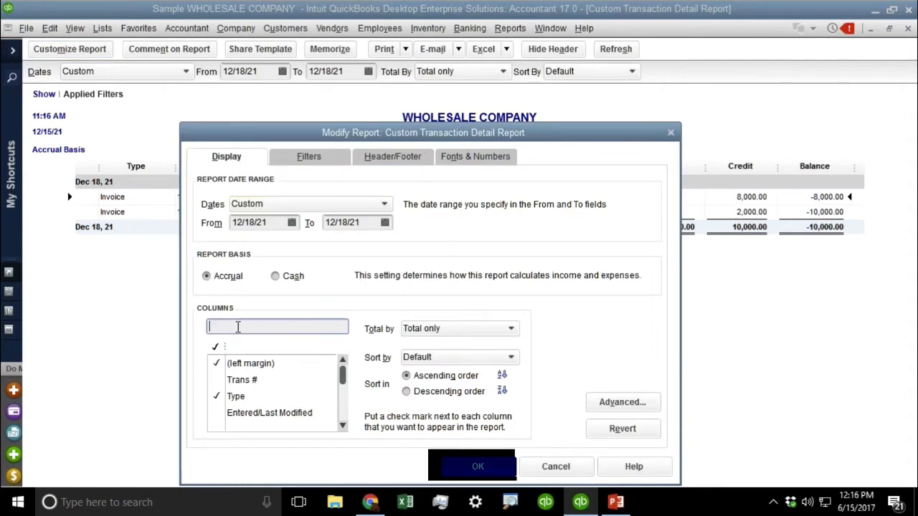
text(item)
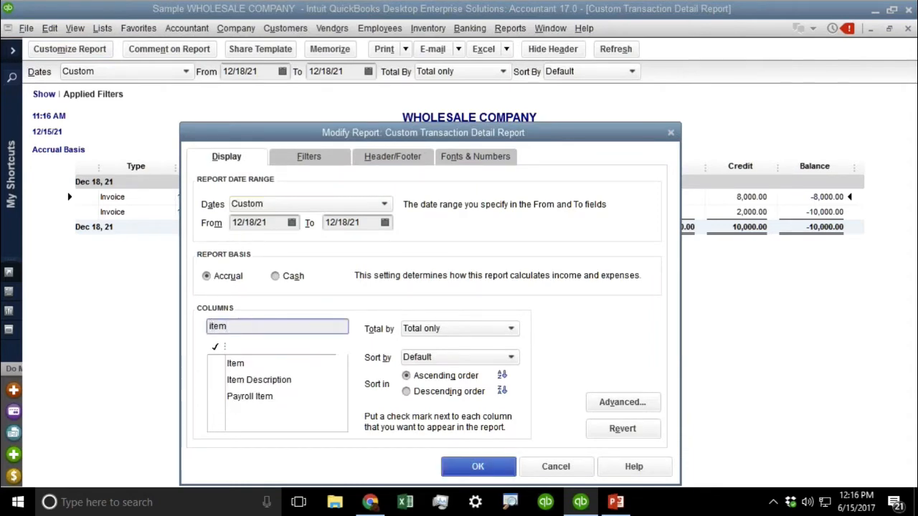
click(231, 367)
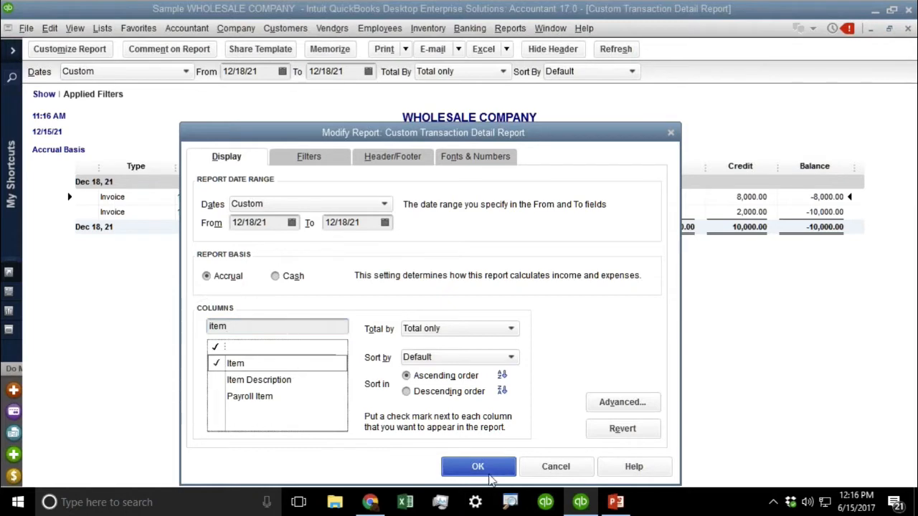
click(481, 467)
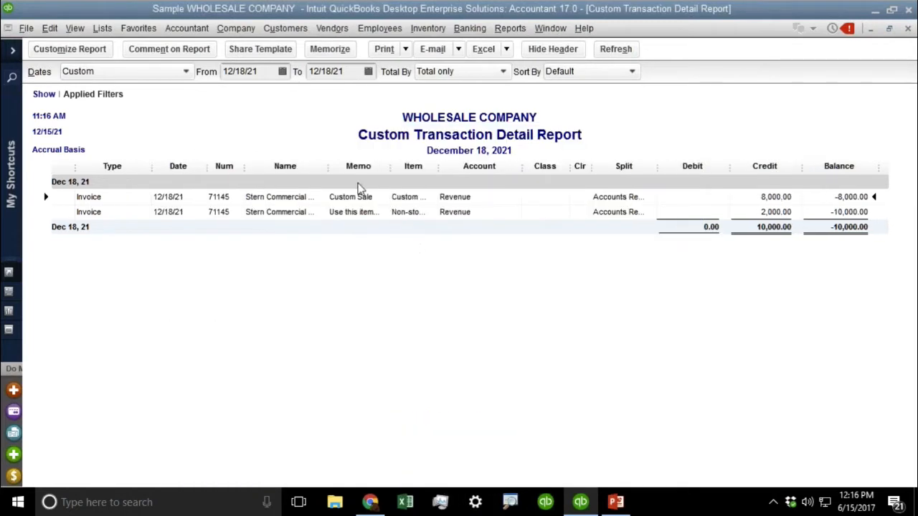
- Widen the report's Item and Memo columns, narrow Split, and collapse the Class and Clr columns
drag(437, 166, 515, 163)
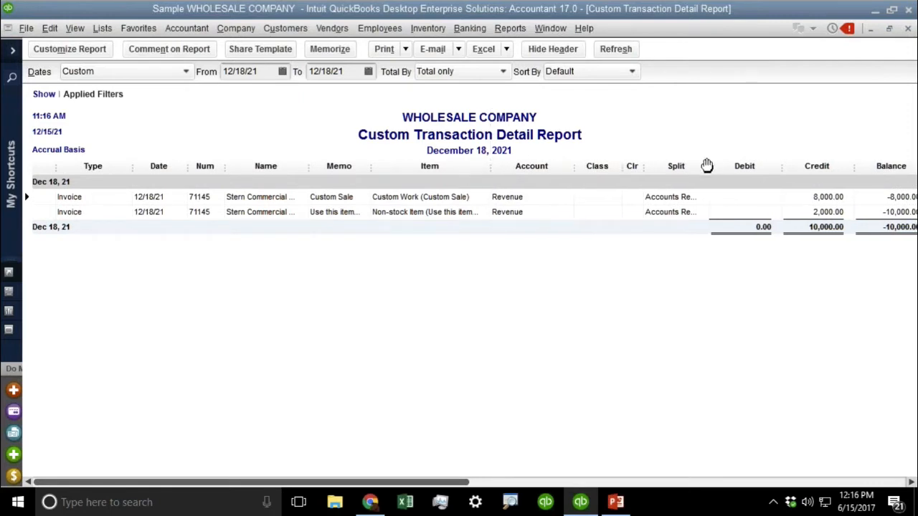
drag(709, 166, 702, 169)
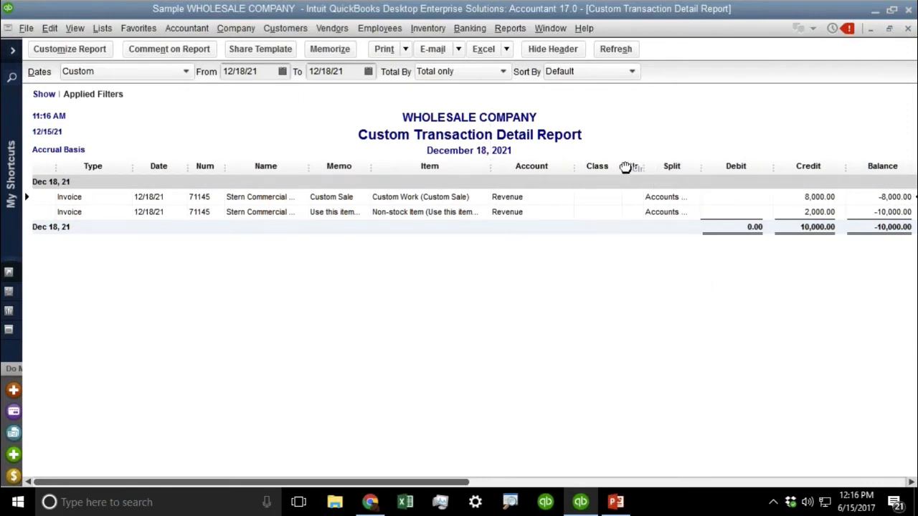
drag(640, 166, 587, 168)
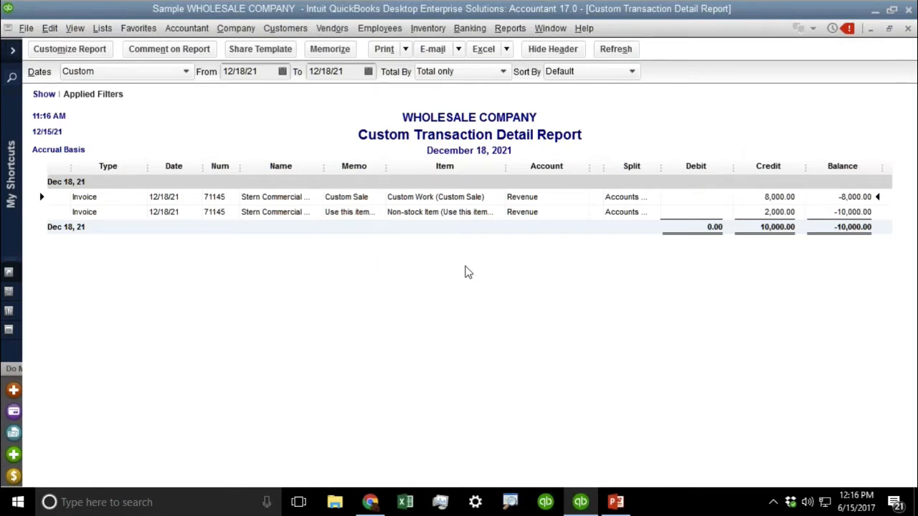
mouse_move(387, 167)
mouse_down()
mouse_move(457, 166)
mouse_move(393, 166)
mouse_up()
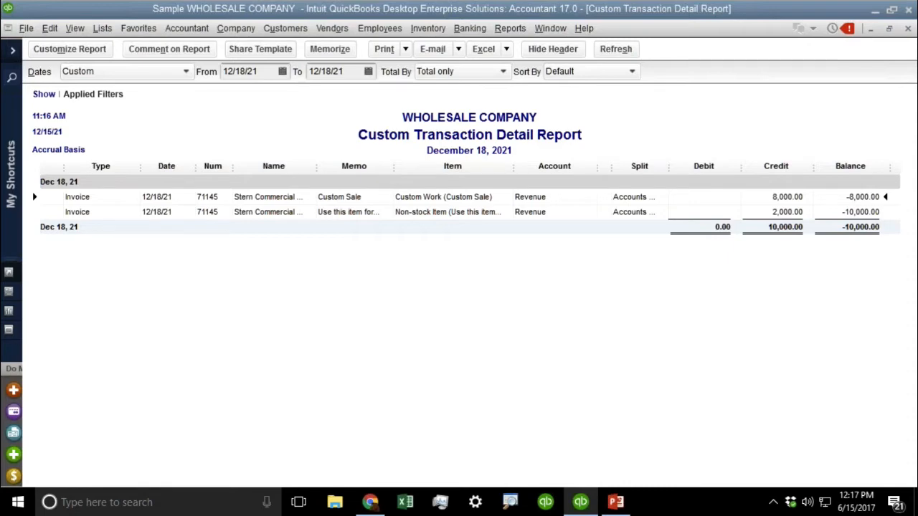
- Set the report's Detail Level filter to All
click(70, 48)
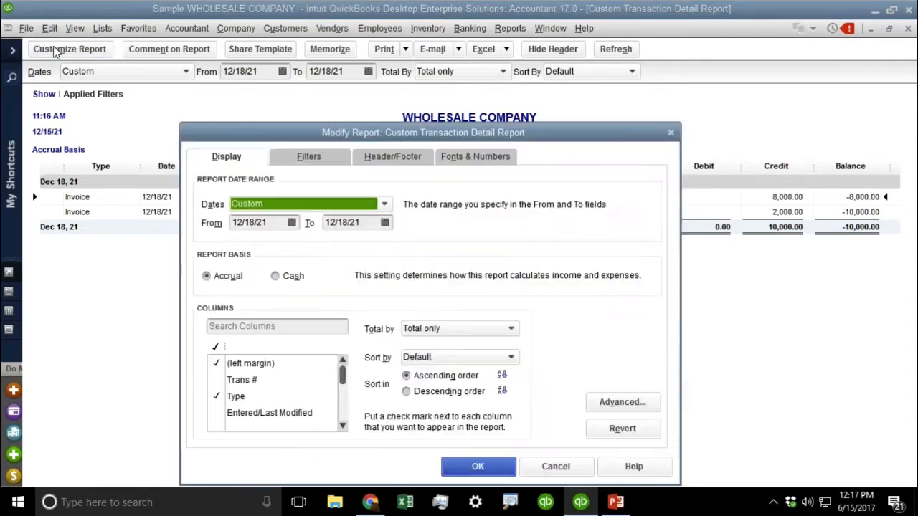
click(326, 157)
click(509, 234)
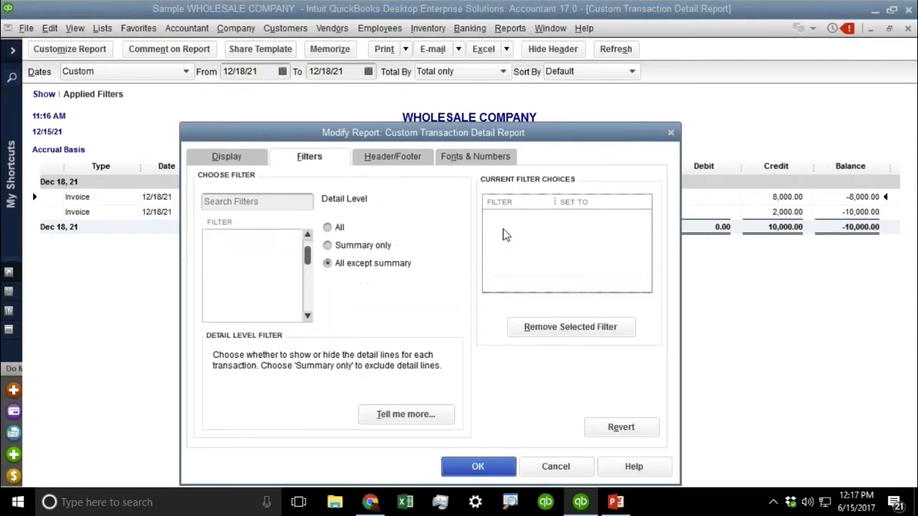
click(345, 229)
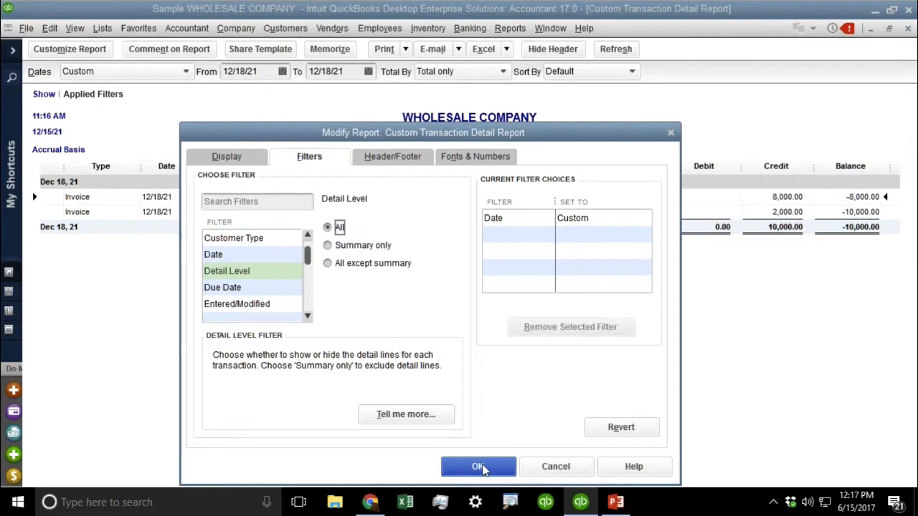
click(483, 469)
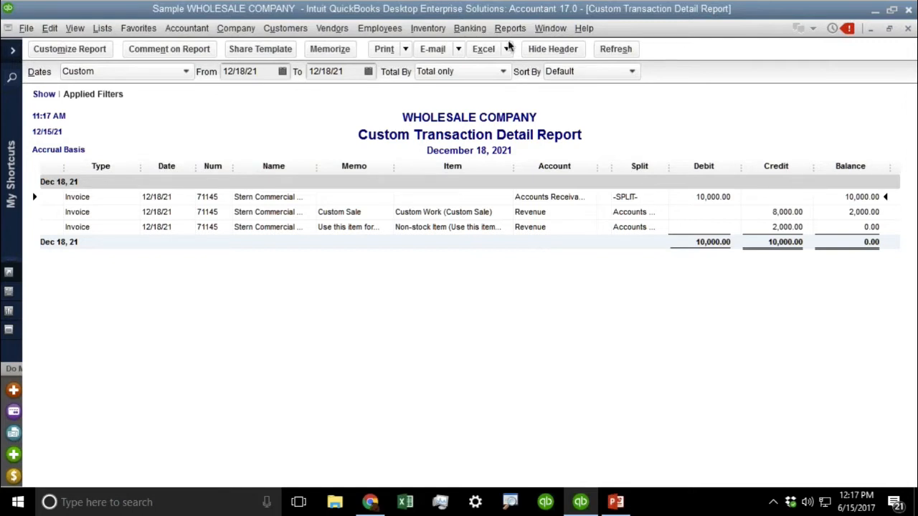
- Change the report title in the header to Paid Invoices for Today
click(76, 50)
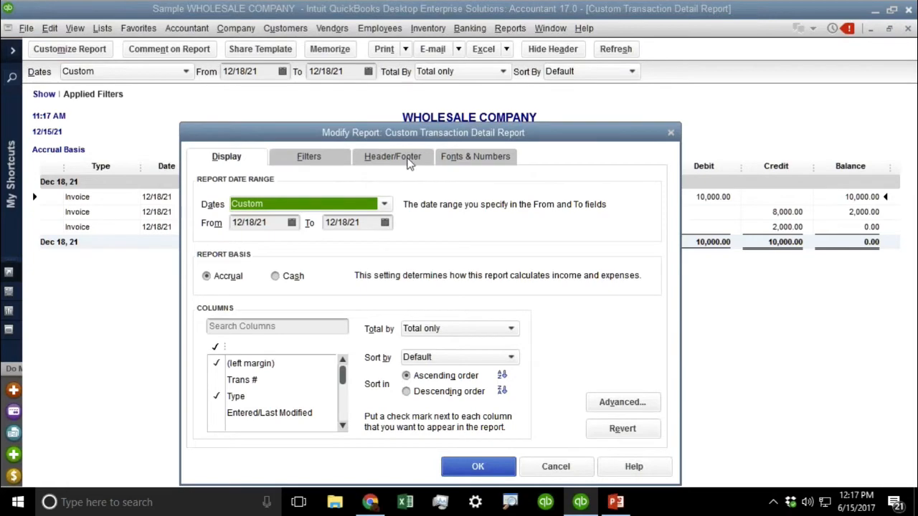
click(364, 157)
drag(297, 224, 487, 227)
key(BackSpace)
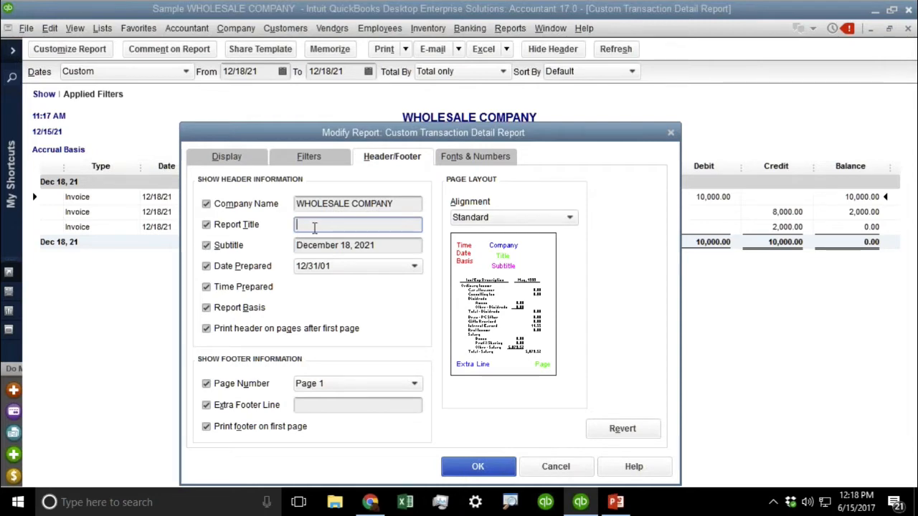
text(Paid In)
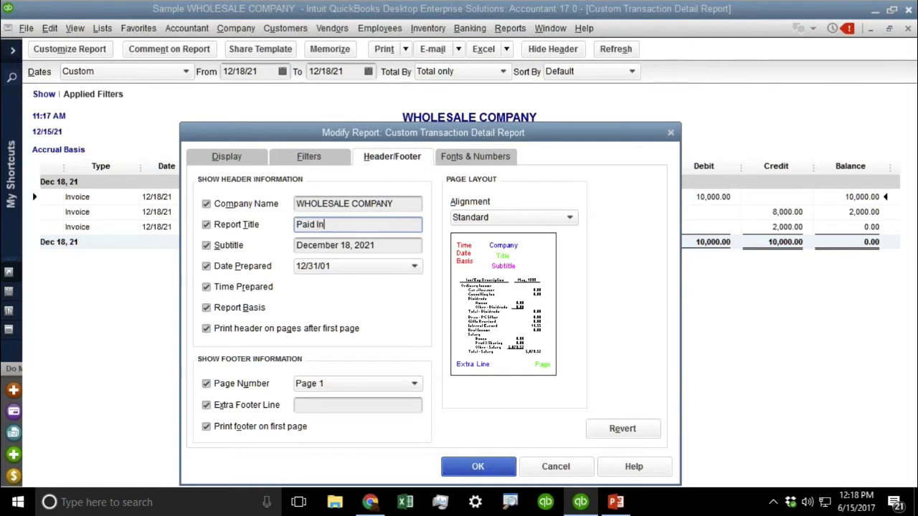
text(voices for Today)
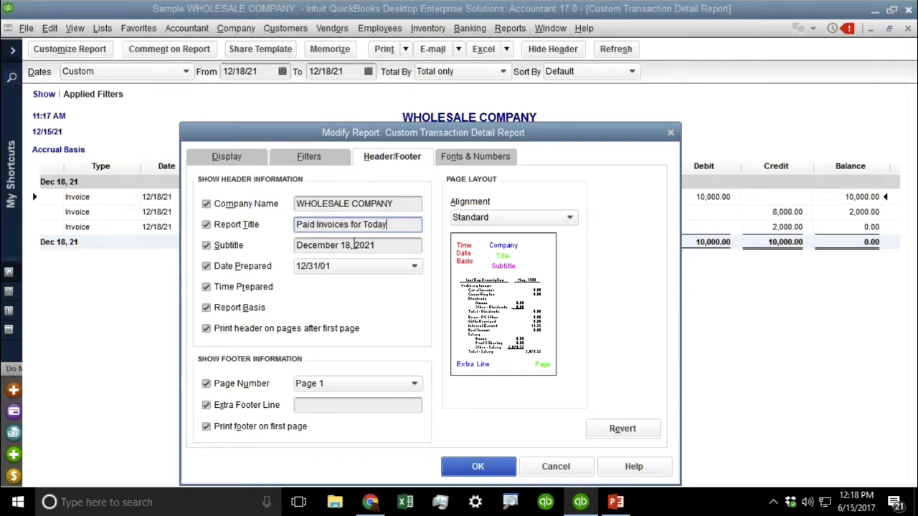
drag(336, 246, 386, 246)
key(shift+Tab)
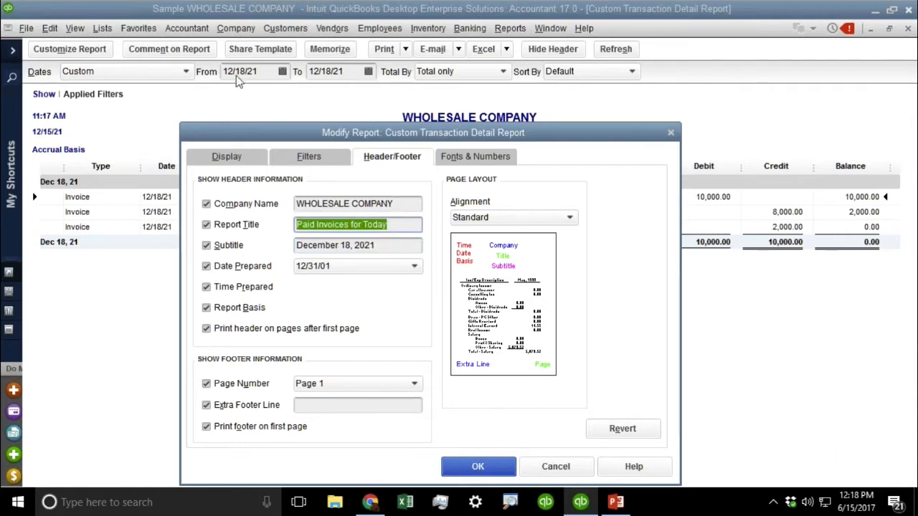
click(501, 472)
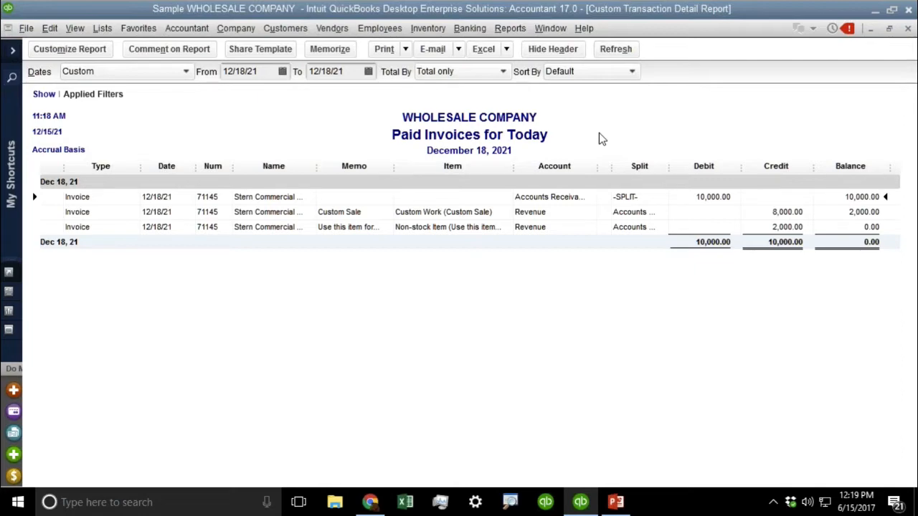
- Filter the Paid Invoices for Today report by Detail Level set to Summary only
click(72, 50)
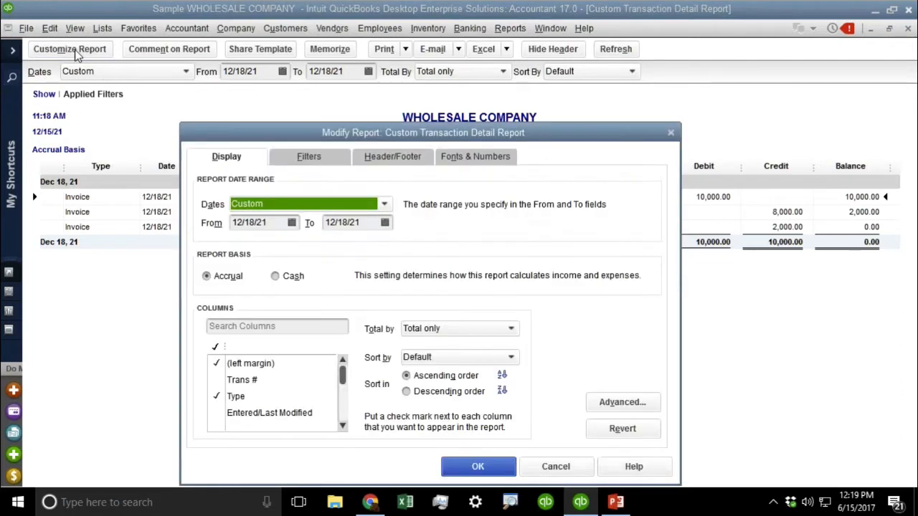
click(309, 155)
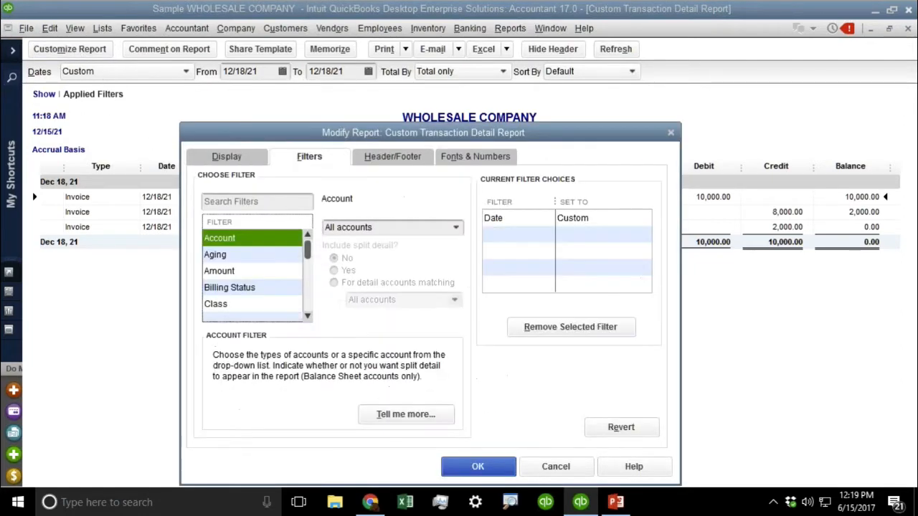
click(235, 256)
key(d)
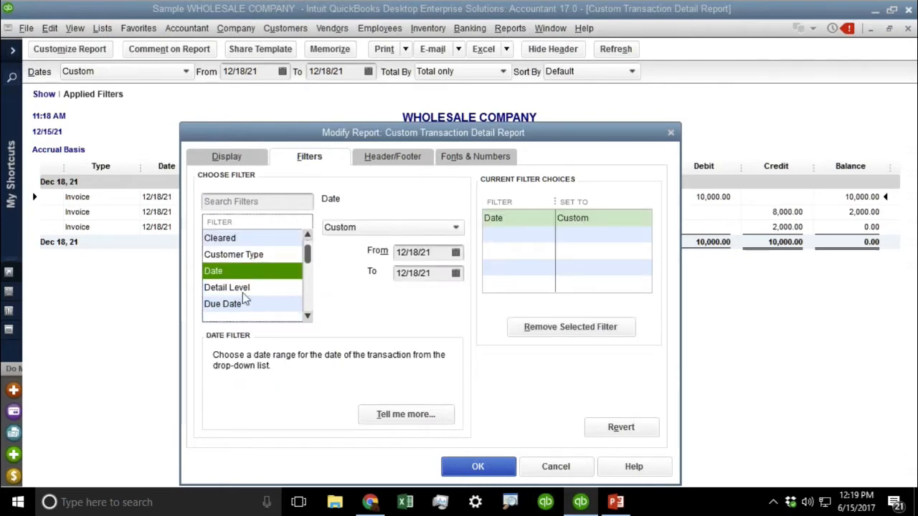
click(242, 288)
click(344, 250)
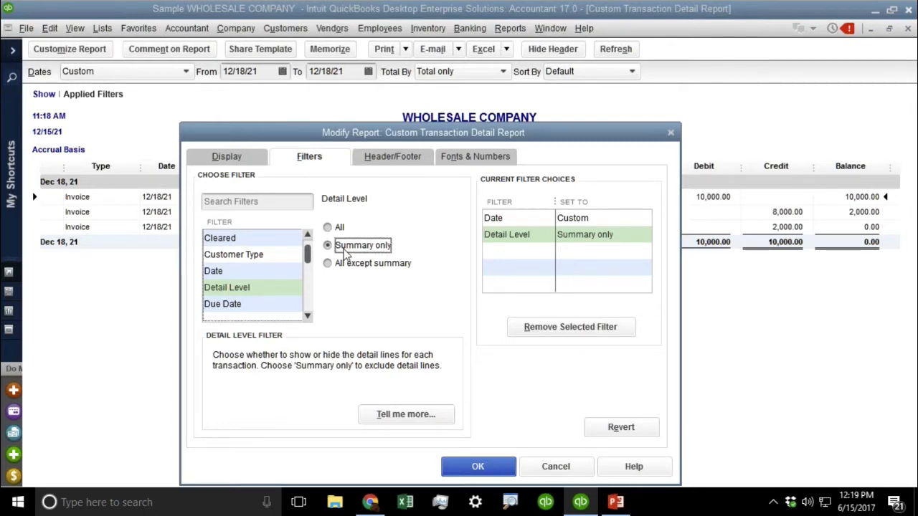
click(477, 466)
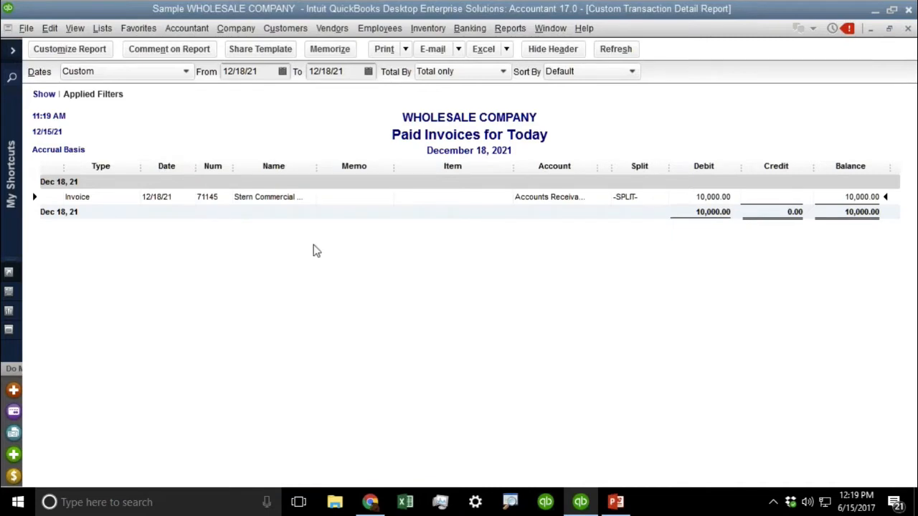
- Open the Stern Commercial invoice from the report, duplicate it, and date the copy 12/18/21
double_click(256, 197)
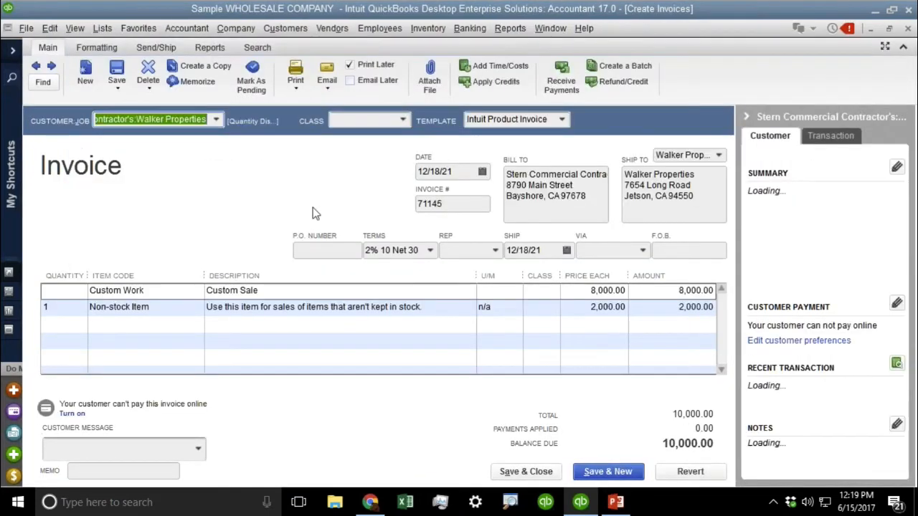
right_click(247, 208)
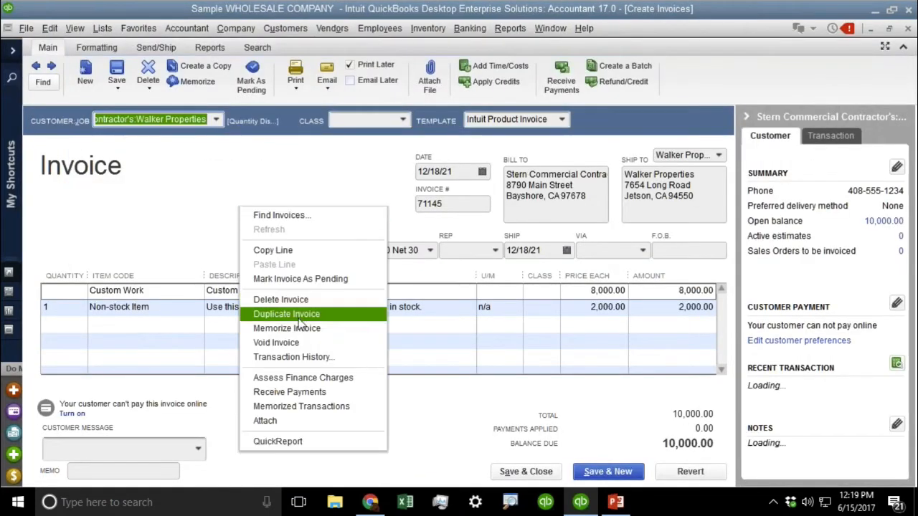
click(286, 314)
click(461, 233)
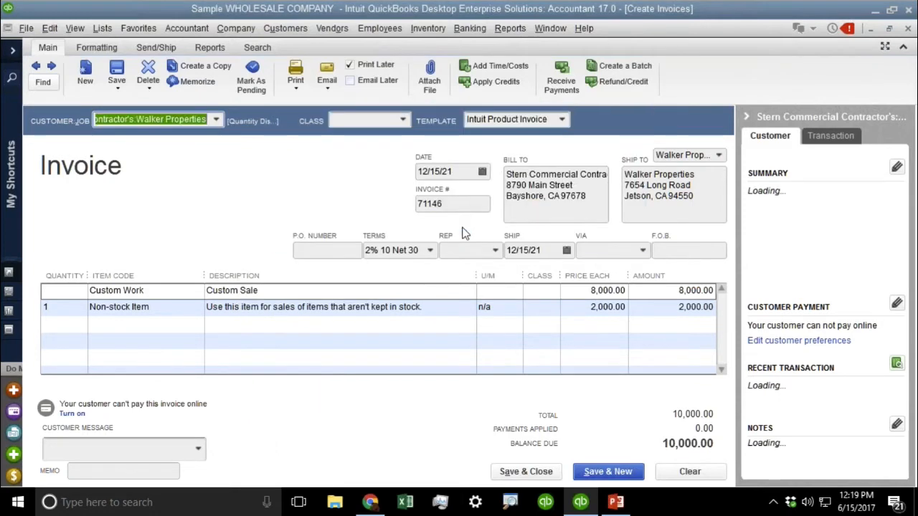
click(482, 172)
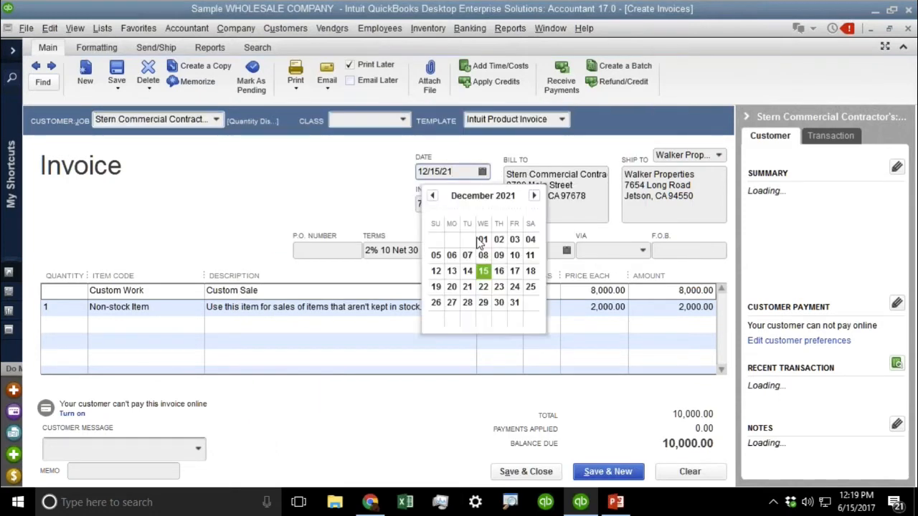
click(483, 270)
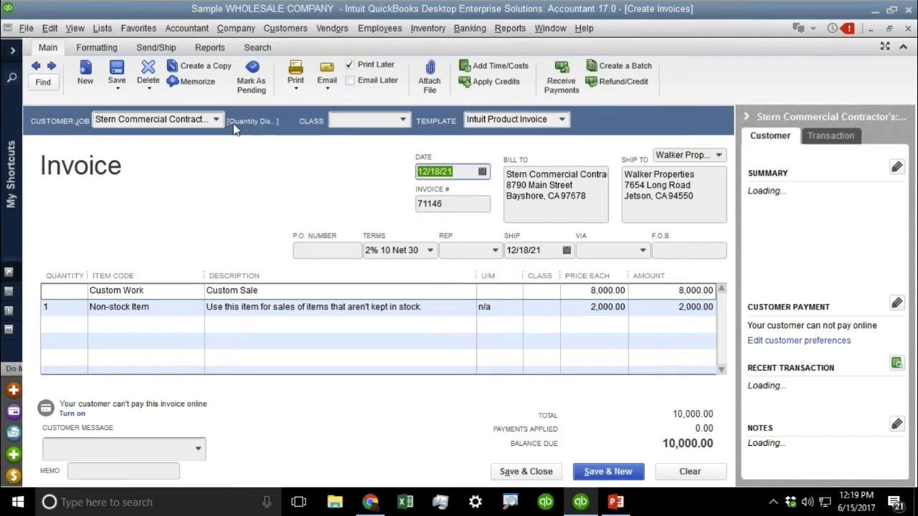
- Change the duplicated invoice's customer job to Thompson Lighting Stores, Store #40
click(215, 120)
click(144, 353)
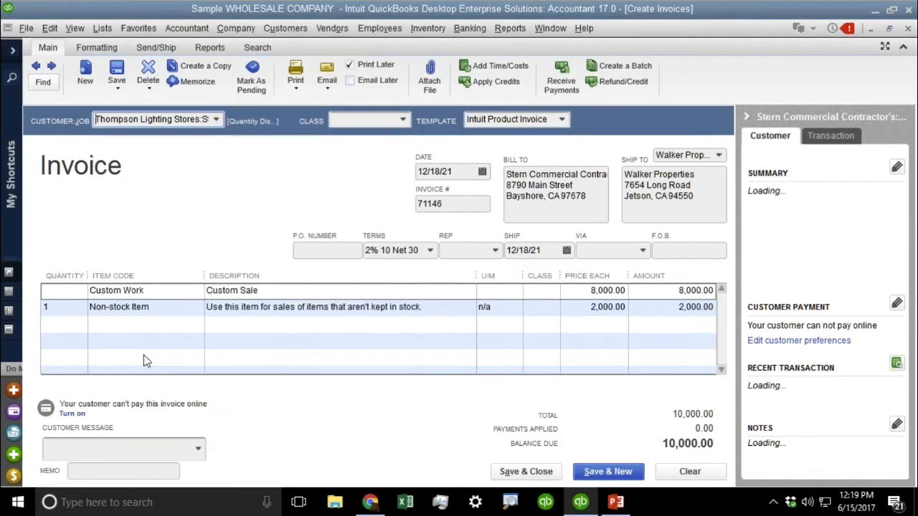
click(466, 233)
- Set the unit prices on the duplicated invoice to 50.00 for Custom Work and 95.52 for Non-stock Item
click(605, 295)
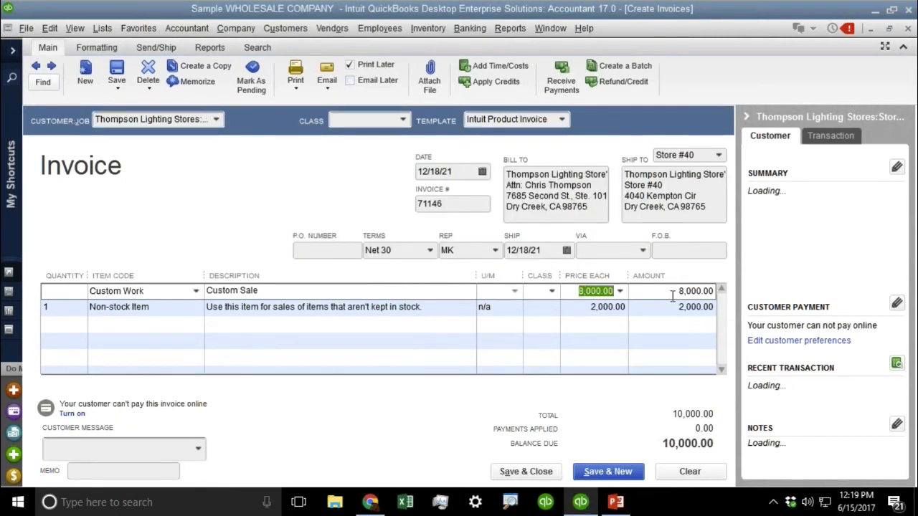
text(50.00)
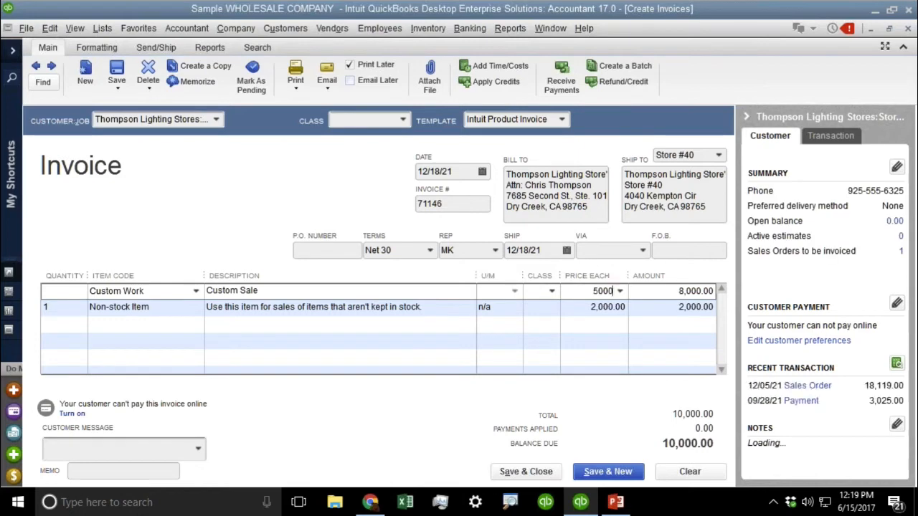
key(Tab)
click(595, 307)
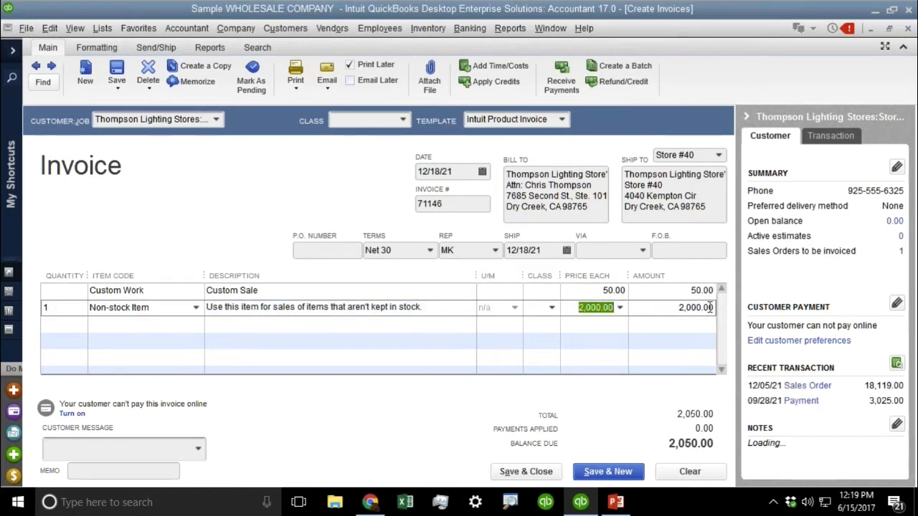
text(95.52)
key(Tab)
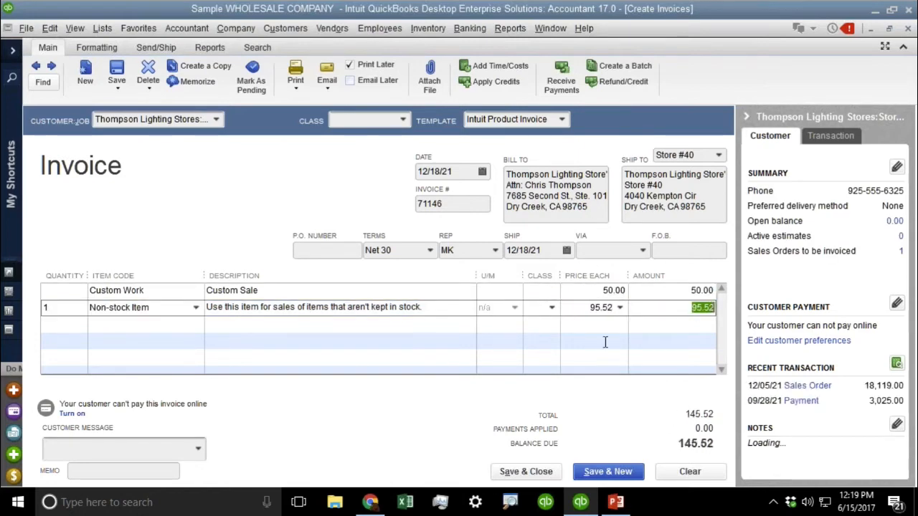
- Finish the duplicated Thompson Lighting Stores invoice, and add only the Paid column to the Paid Invoices for Today report
key(Tab)
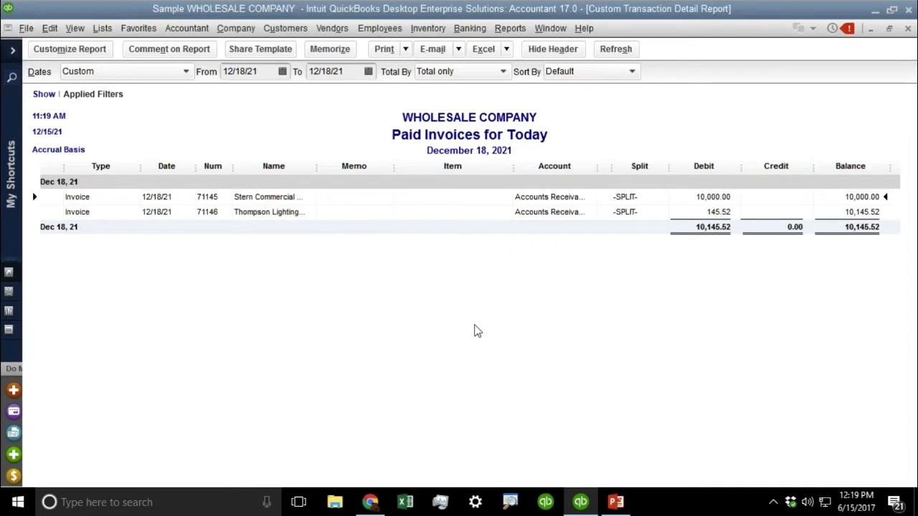
click(69, 50)
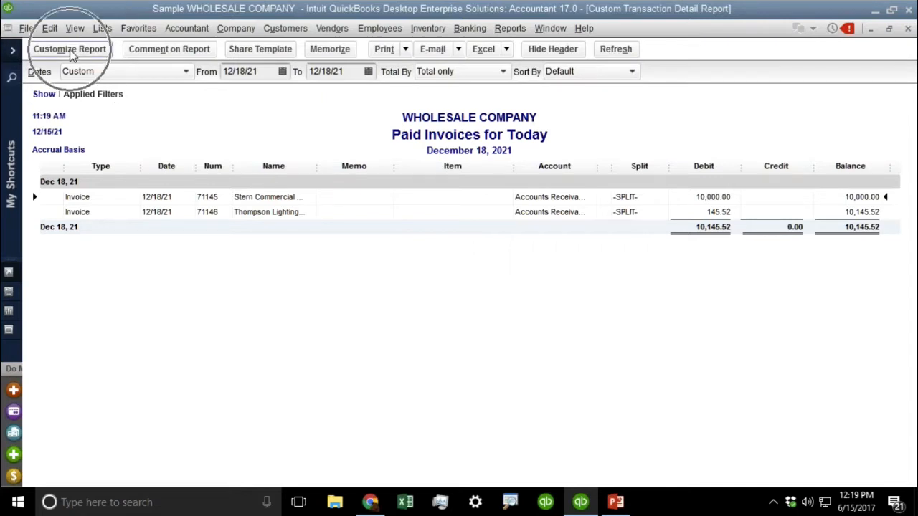
click(284, 330)
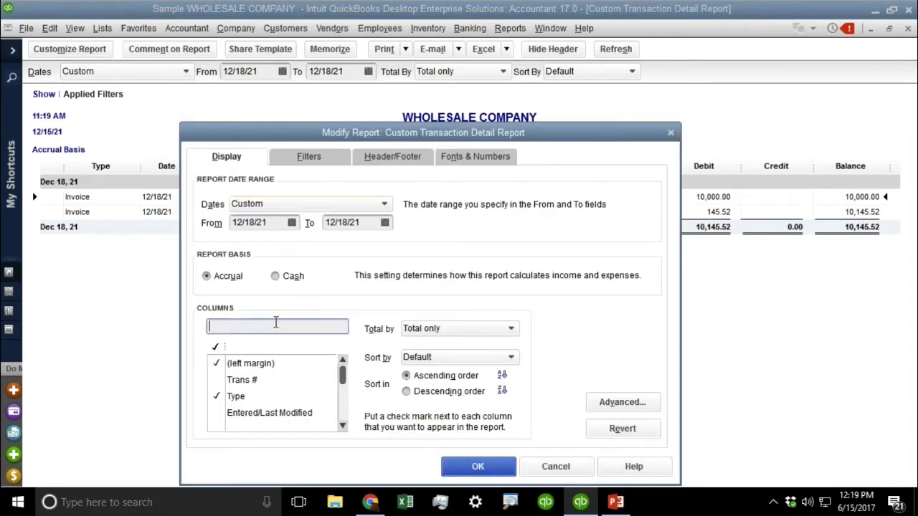
text(pai)
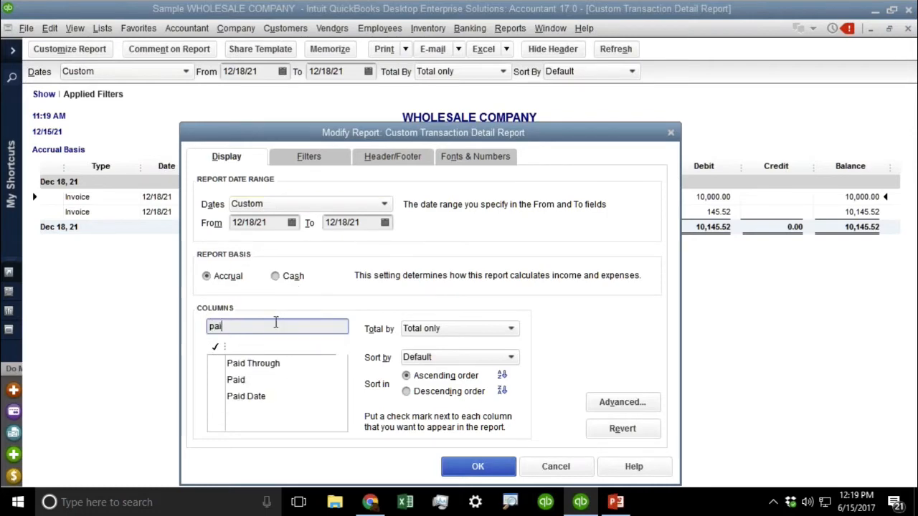
click(249, 384)
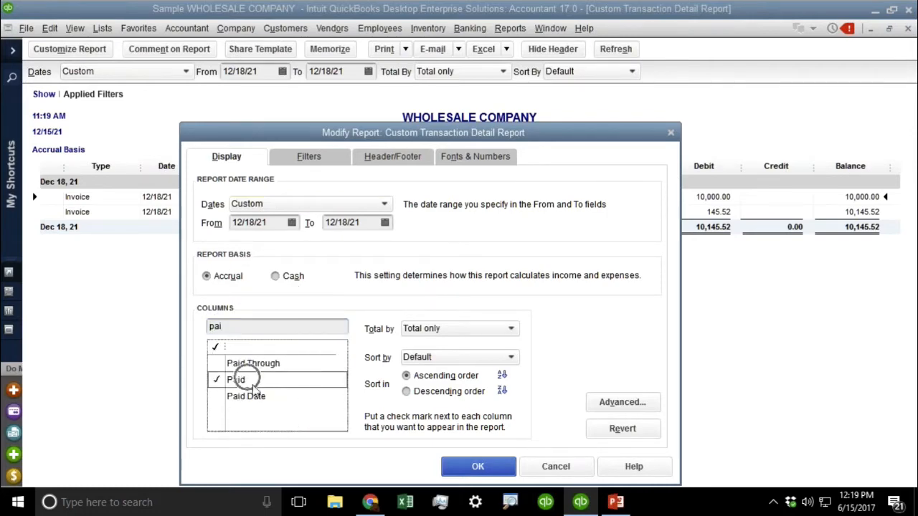
click(268, 401)
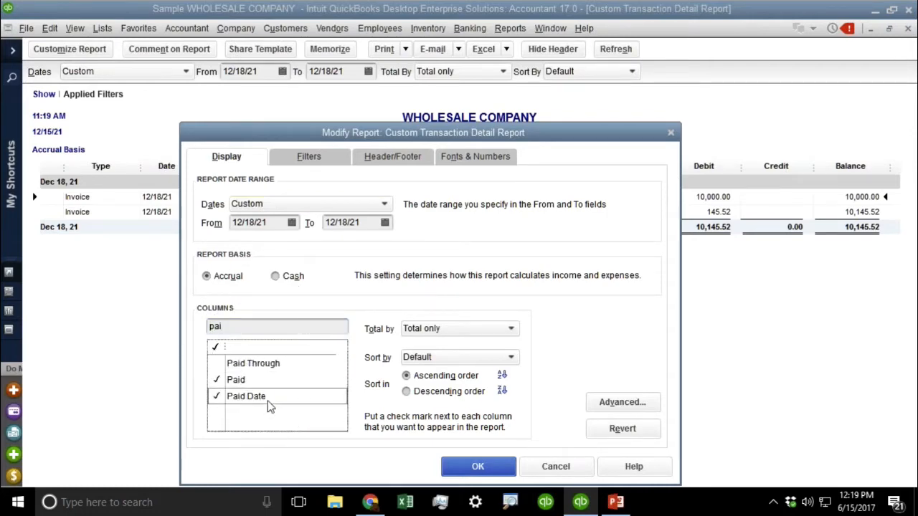
click(275, 362)
click(275, 363)
click(219, 399)
click(248, 383)
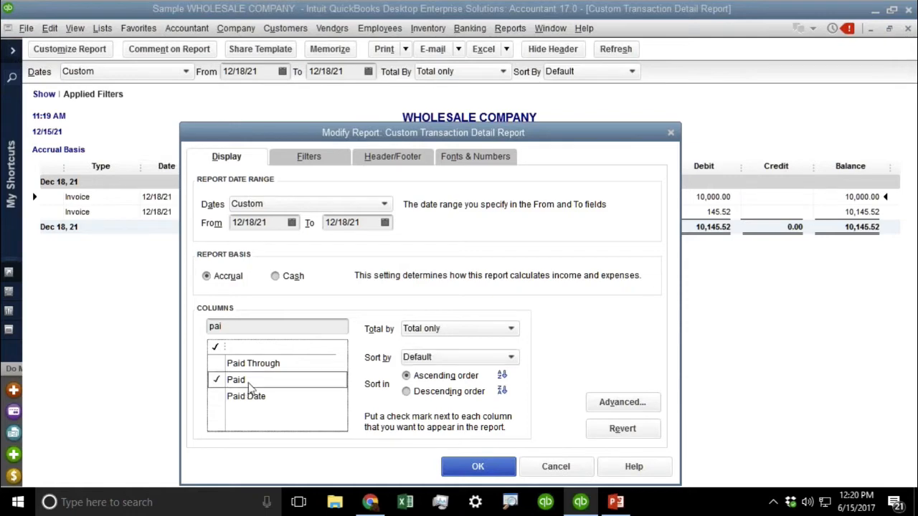
click(490, 473)
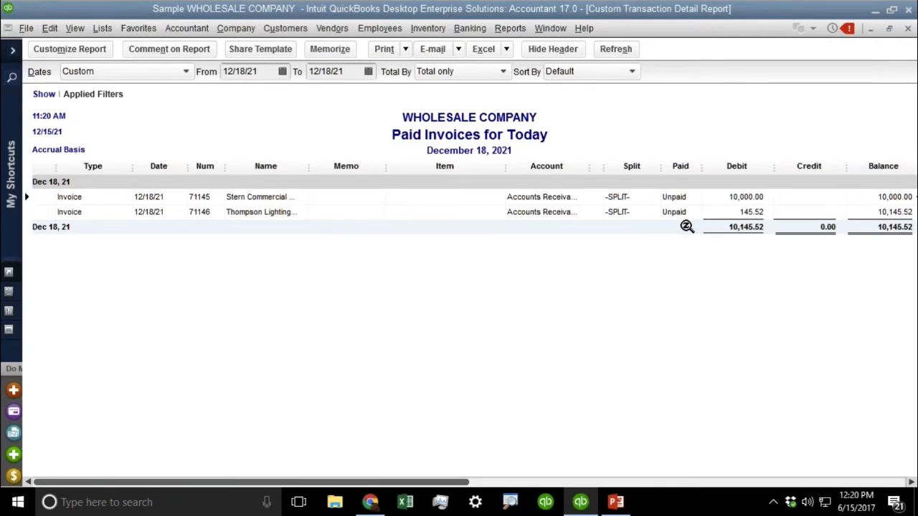
key(ctrl)
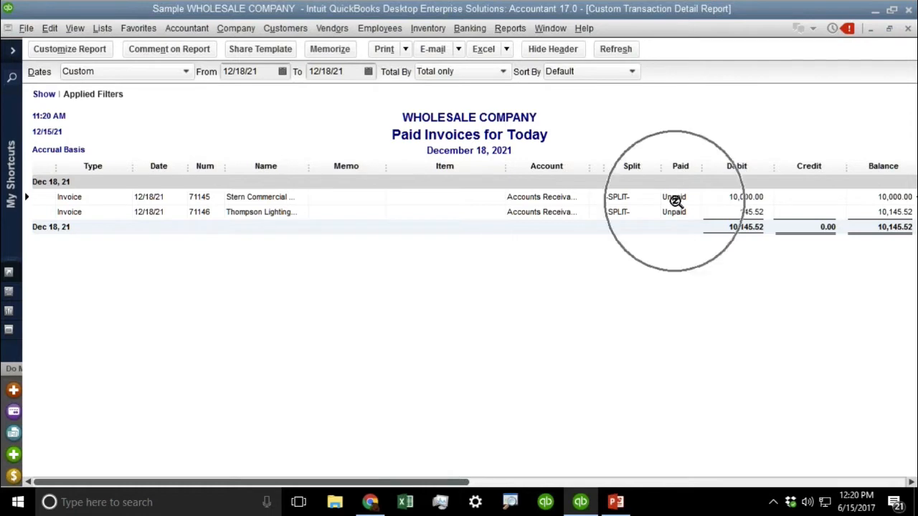
key(ctrl)
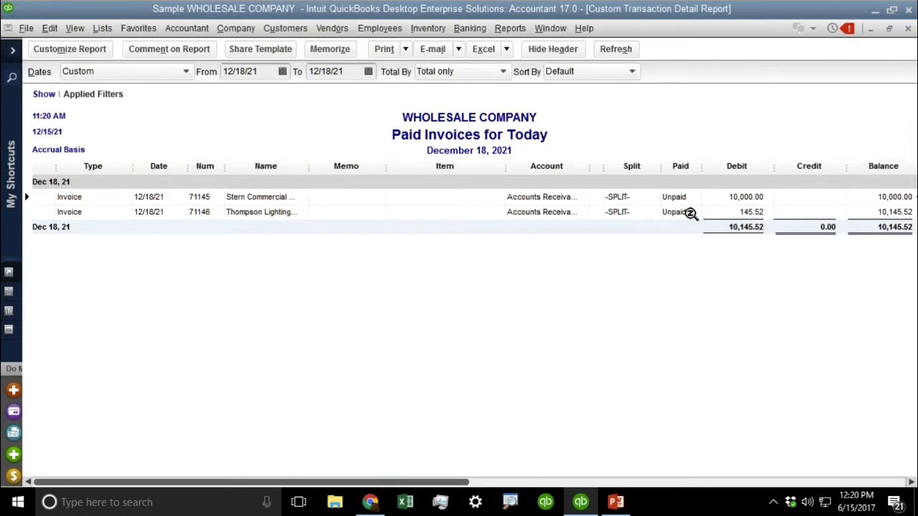
- Filter the Paid Invoices for Today report by Paid Status set to Closed
click(63, 49)
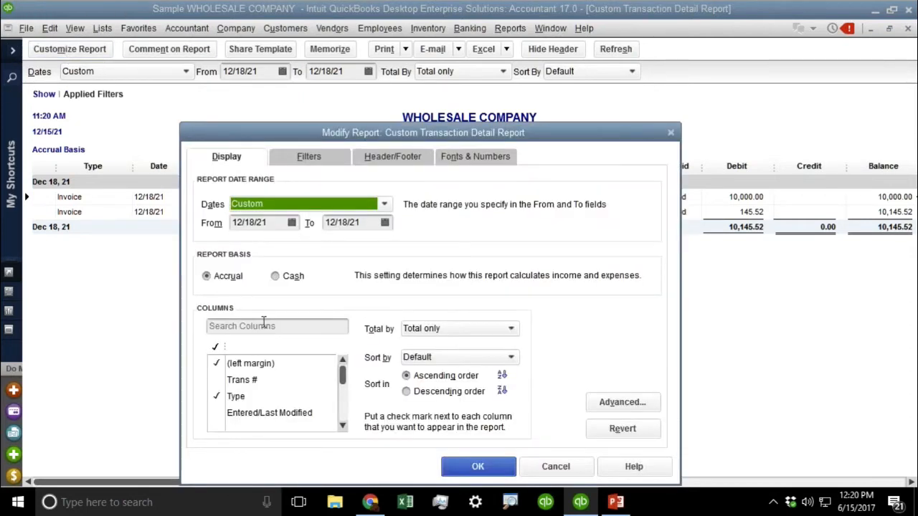
click(305, 158)
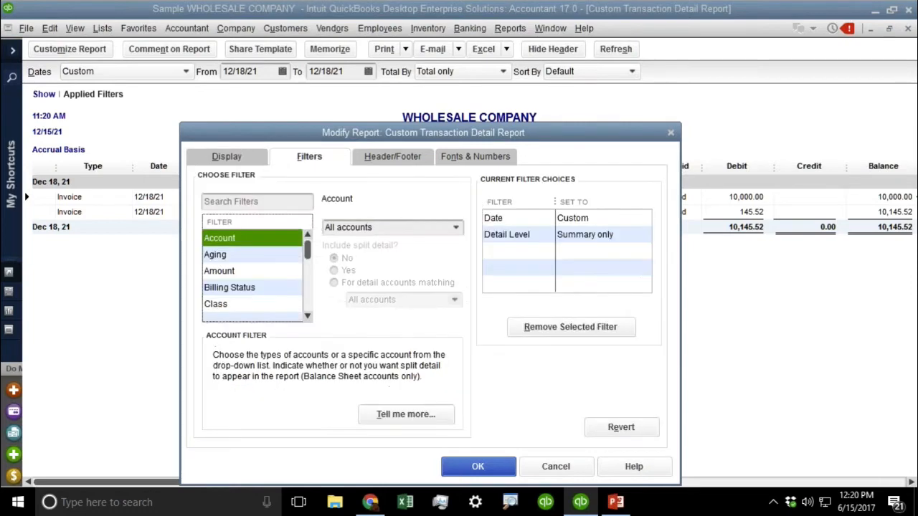
click(252, 203)
text(paid)
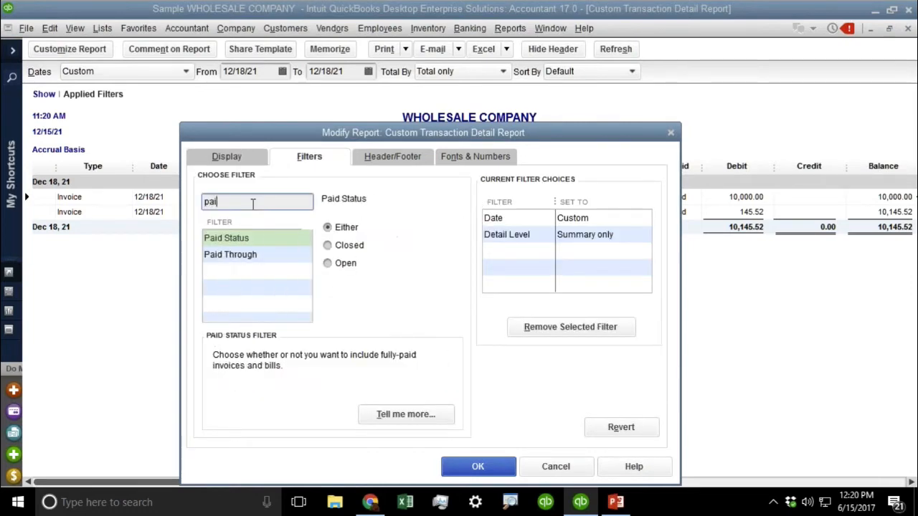
click(247, 236)
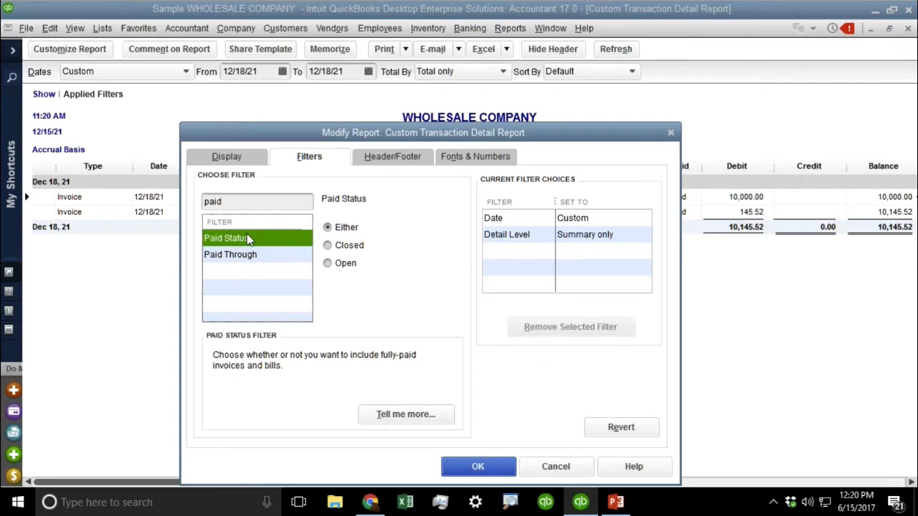
click(351, 246)
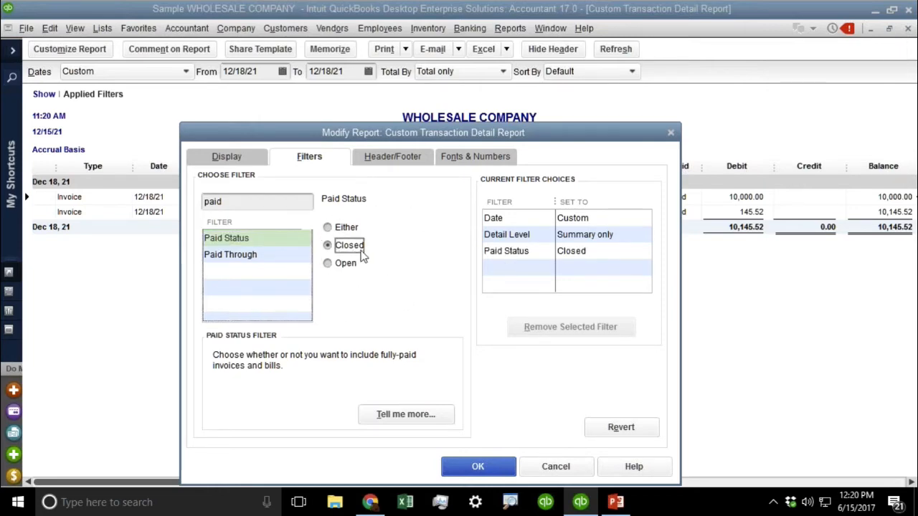
click(344, 263)
click(351, 227)
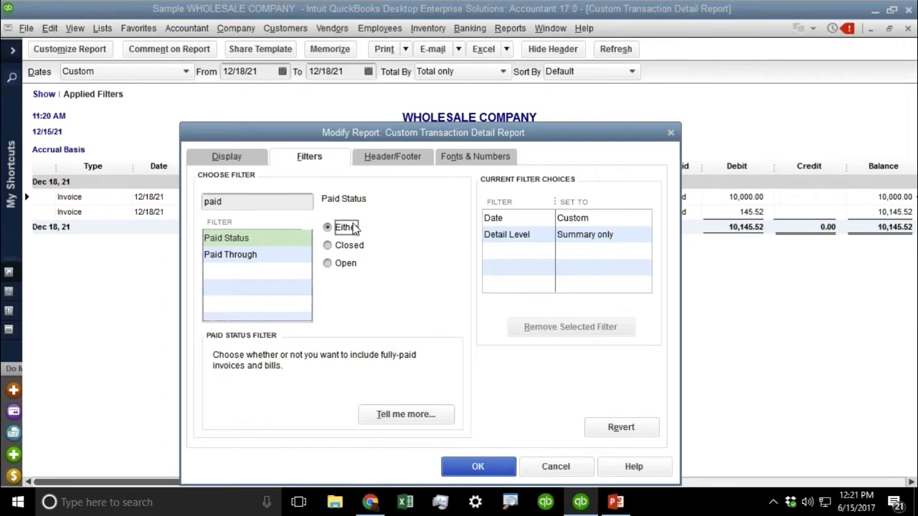
click(343, 265)
click(350, 249)
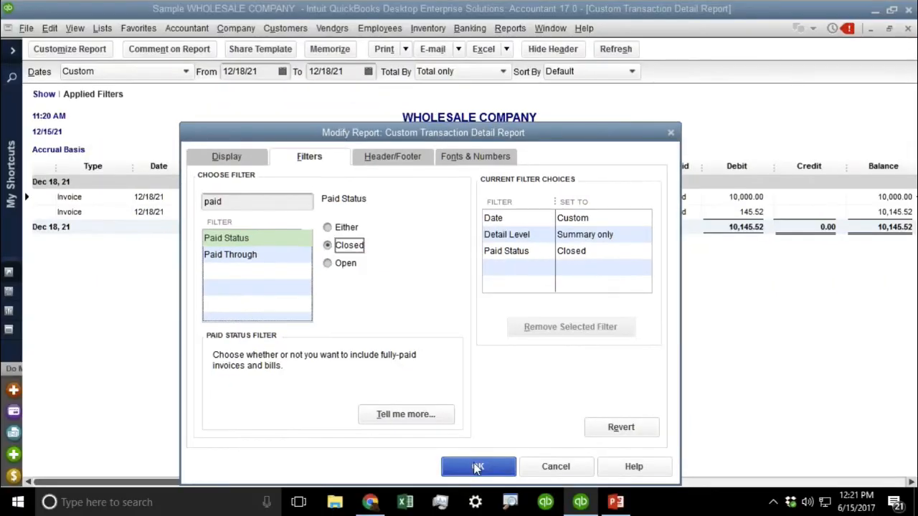
click(476, 464)
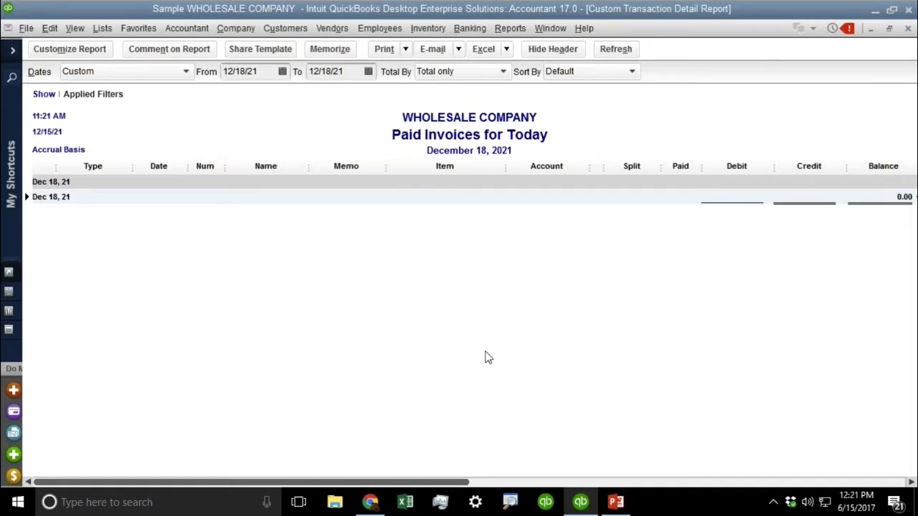
- Start a customer payment received from Stern Commercial Contractor's for the Walker Properties job
click(284, 28)
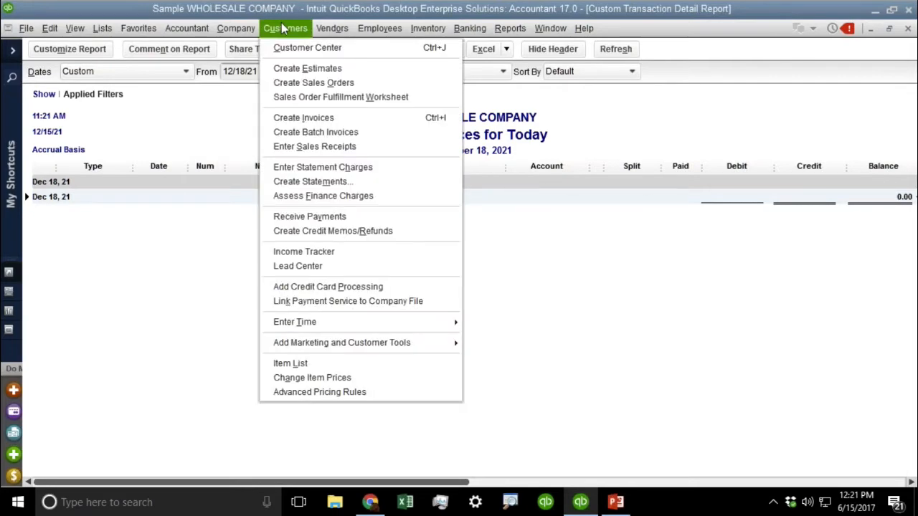
click(307, 217)
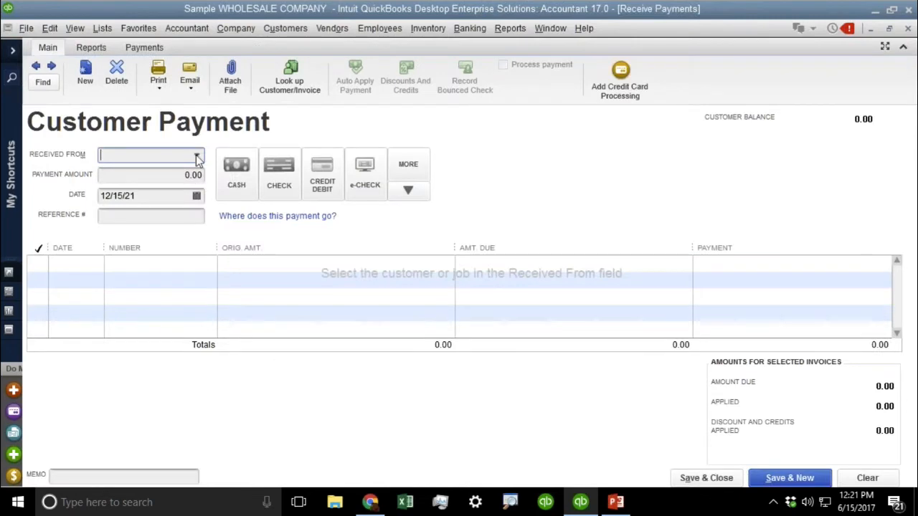
click(197, 157)
click(152, 244)
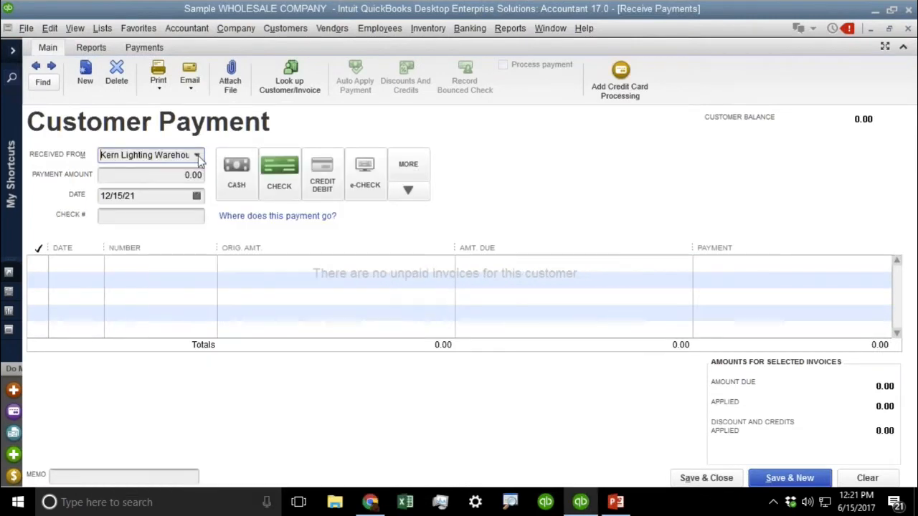
click(197, 157)
click(153, 267)
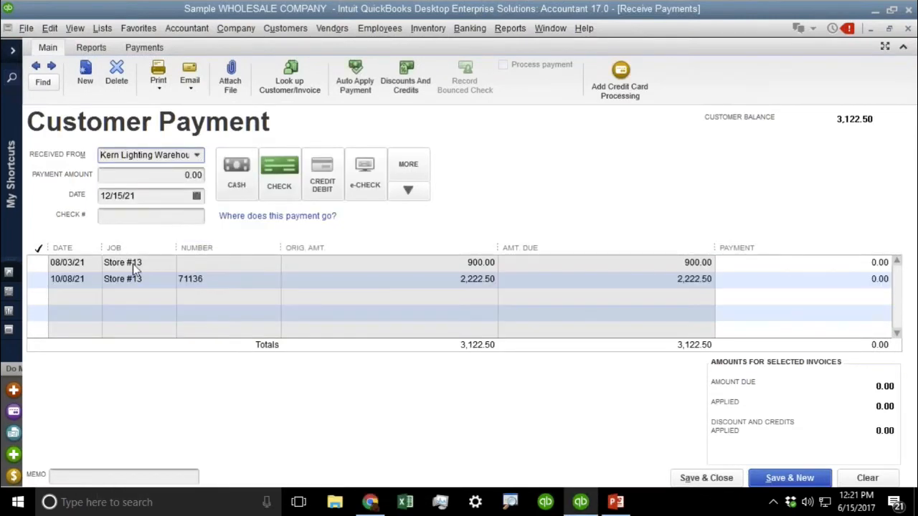
click(198, 157)
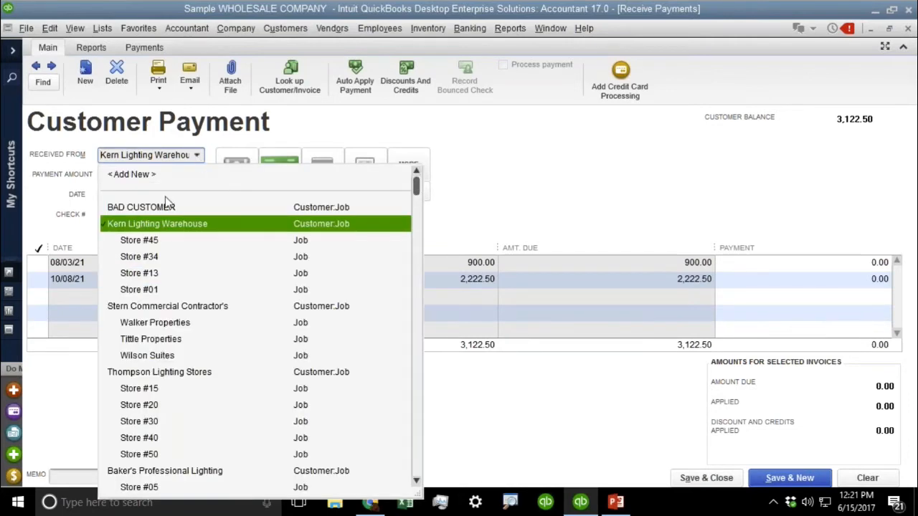
click(155, 322)
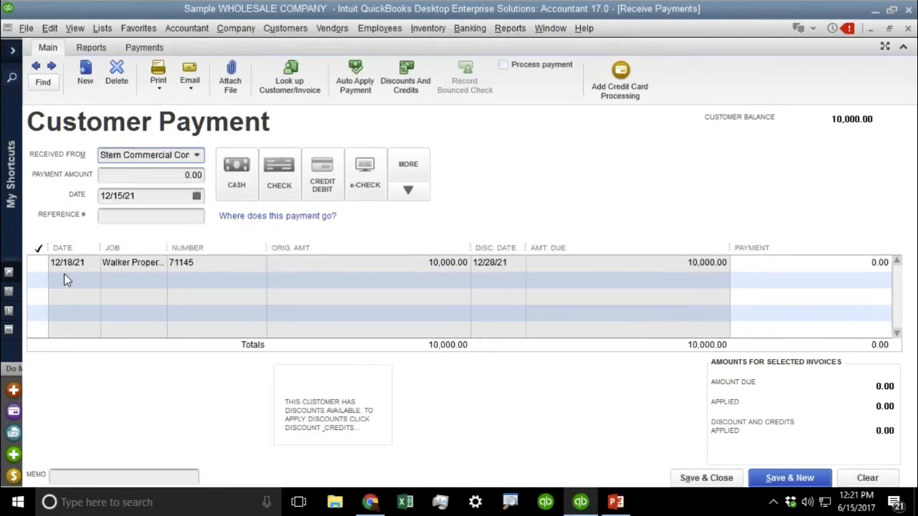
- Apply the full 10,000.00 payment to the 12/18/21 invoice, date the payment 12/19/21, and save it
click(37, 263)
click(432, 254)
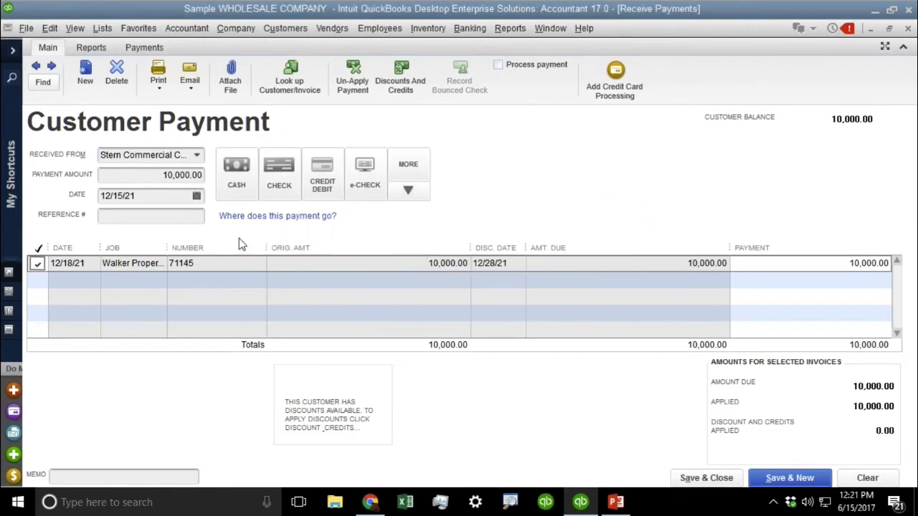
click(143, 198)
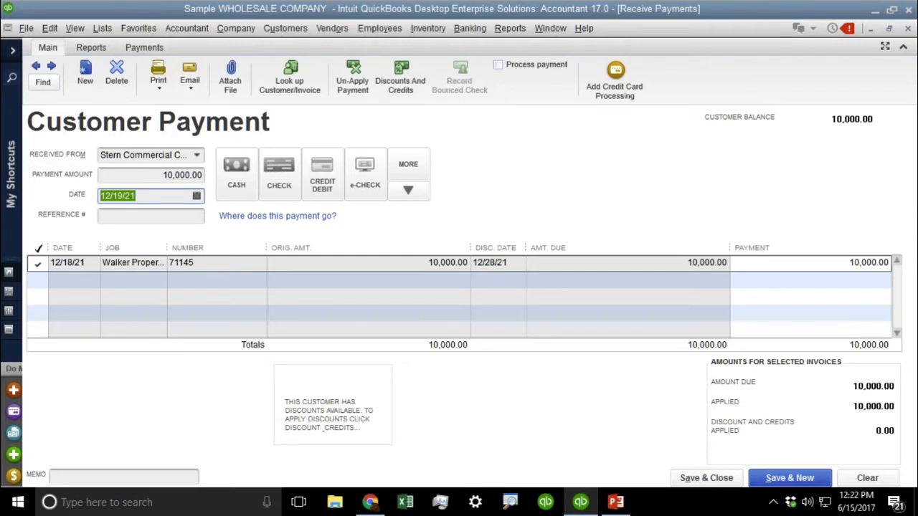
click(697, 480)
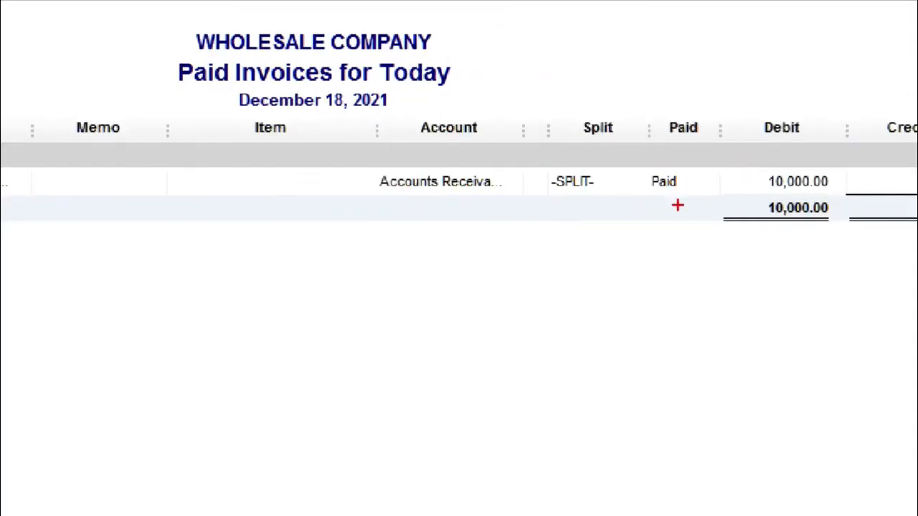
drag(667, 163, 699, 167)
mouse_move(662, 123)
mouse_down()
mouse_move(633, 207)
mouse_move(714, 131)
mouse_up()
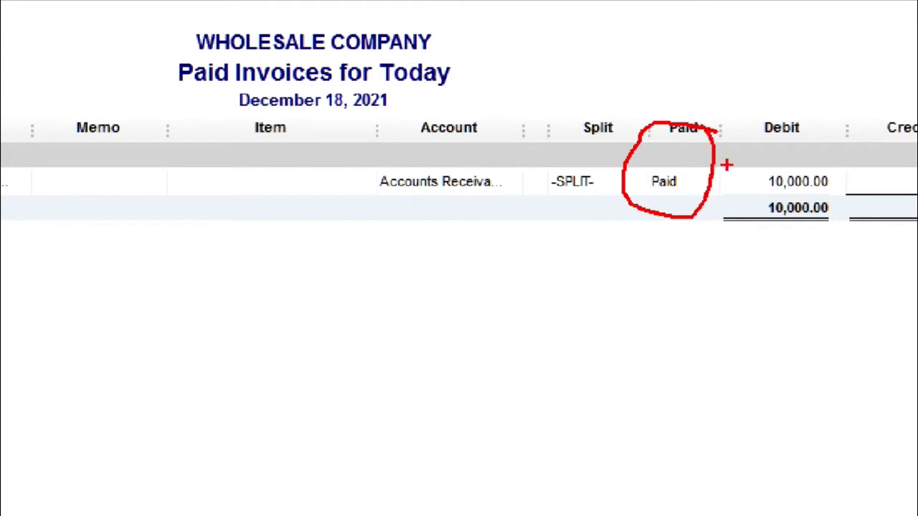
key(Escape)
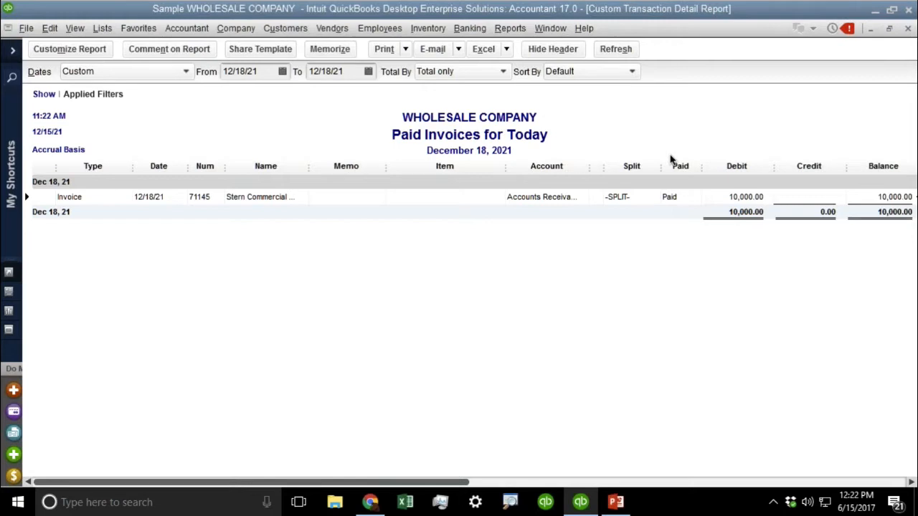
- Set the report's advanced Open Balance / Aging option to Report Date and apply it
click(69, 51)
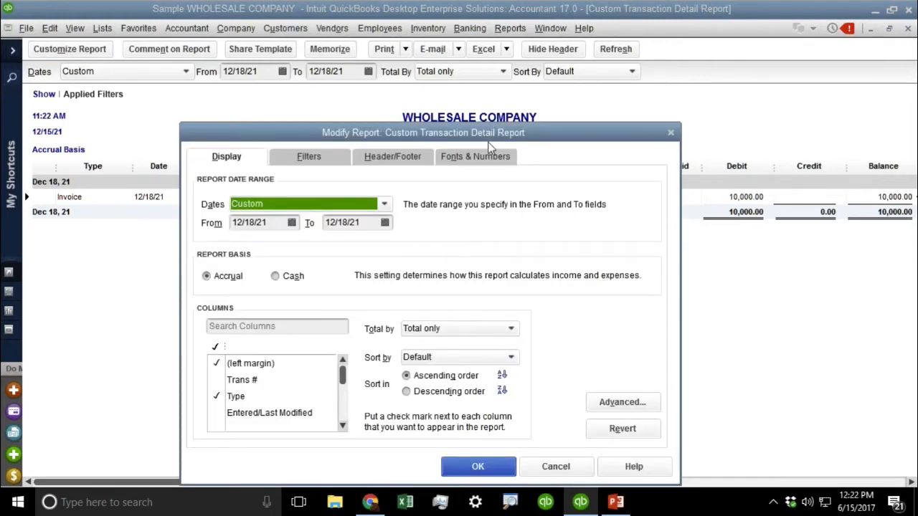
drag(489, 142, 483, 109)
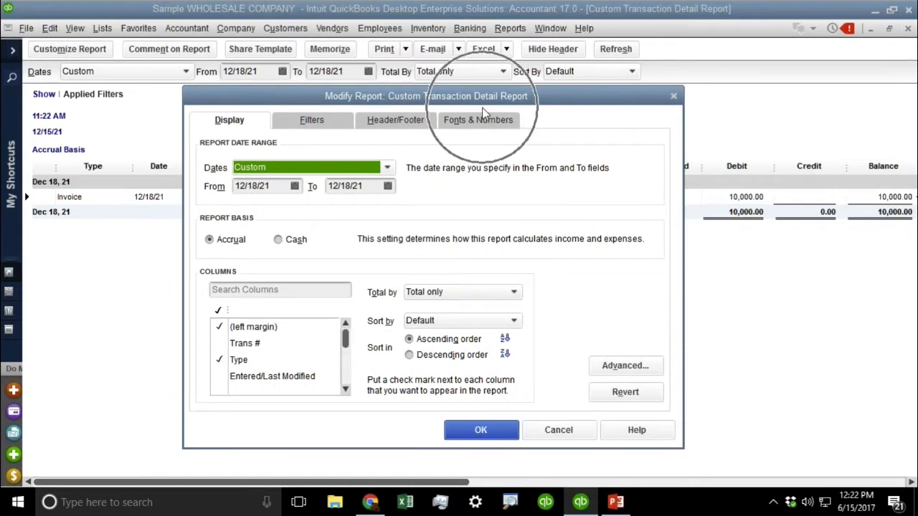
click(640, 367)
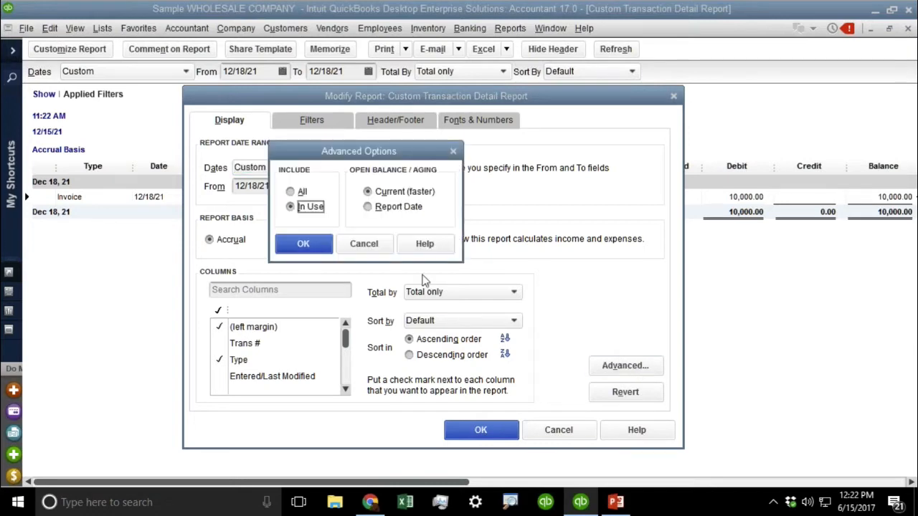
key(ctrl+1)
click(408, 227)
mouse_move(490, 113)
mouse_down()
mouse_move(290, 91)
mouse_move(358, 244)
mouse_move(503, 135)
mouse_move(457, 93)
mouse_up()
click(378, 193)
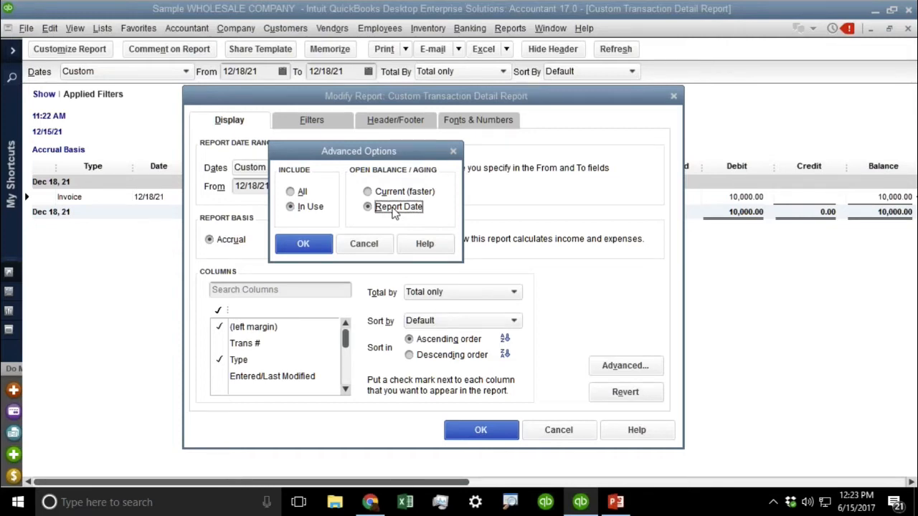
click(304, 243)
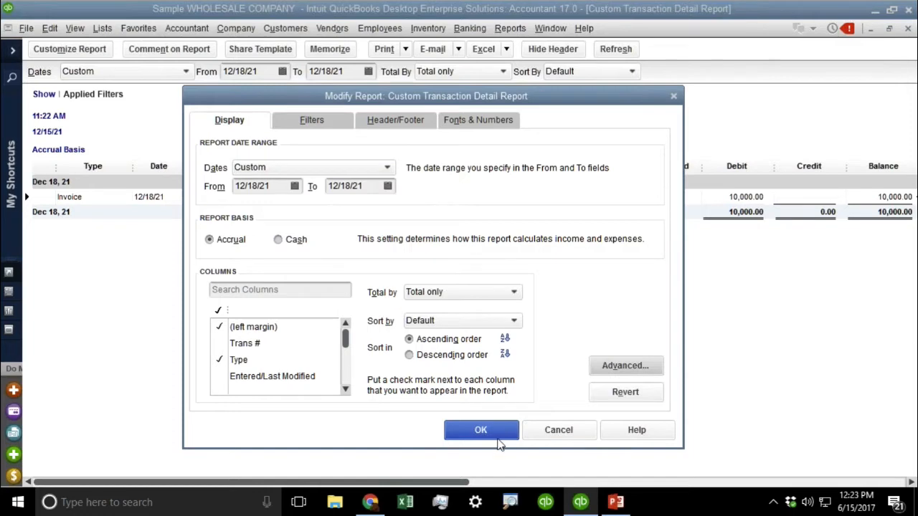
click(480, 430)
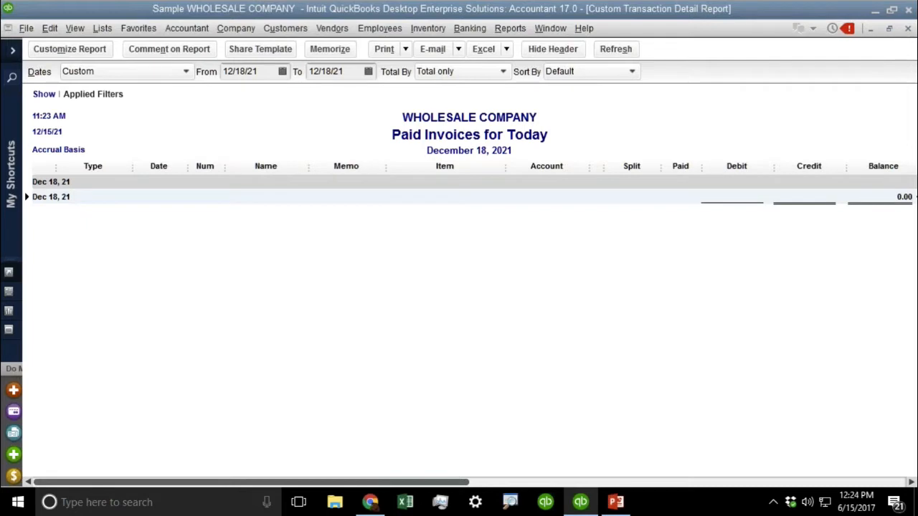
- Set the report's advanced Open Balance / Aging option to Current (faster) and apply it
click(84, 51)
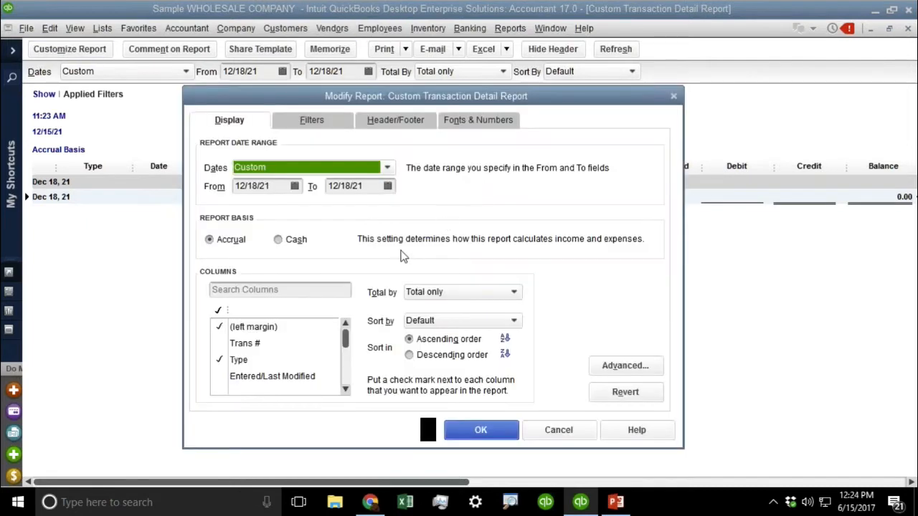
click(655, 371)
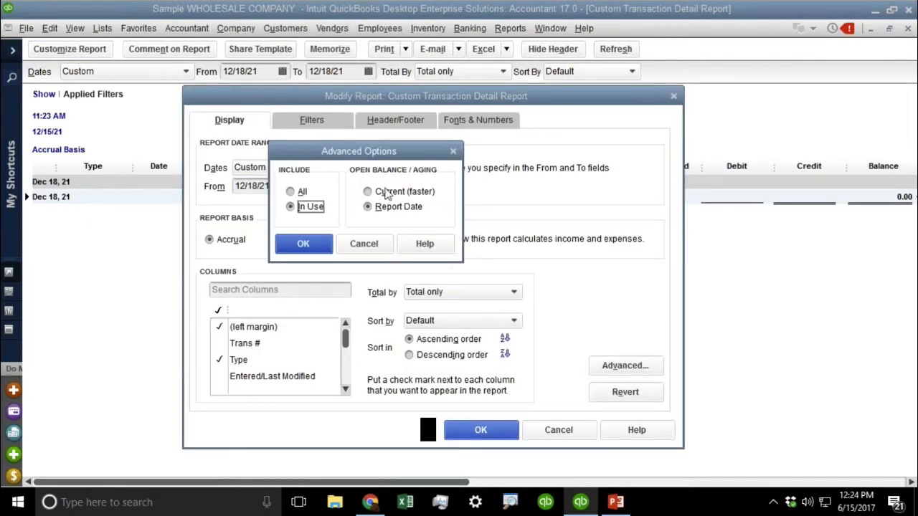
click(385, 194)
click(303, 243)
click(488, 432)
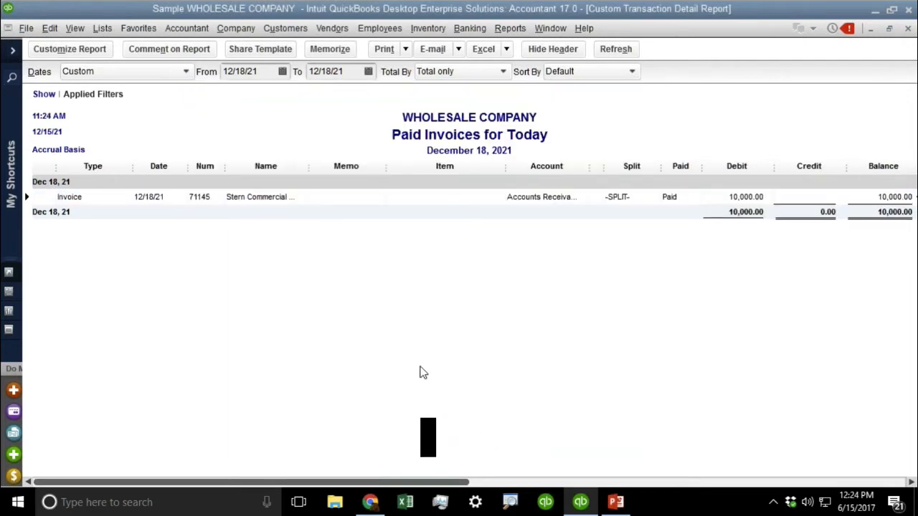
- Add the Open Balance column to the report and narrow the Item and Memo columns
click(72, 50)
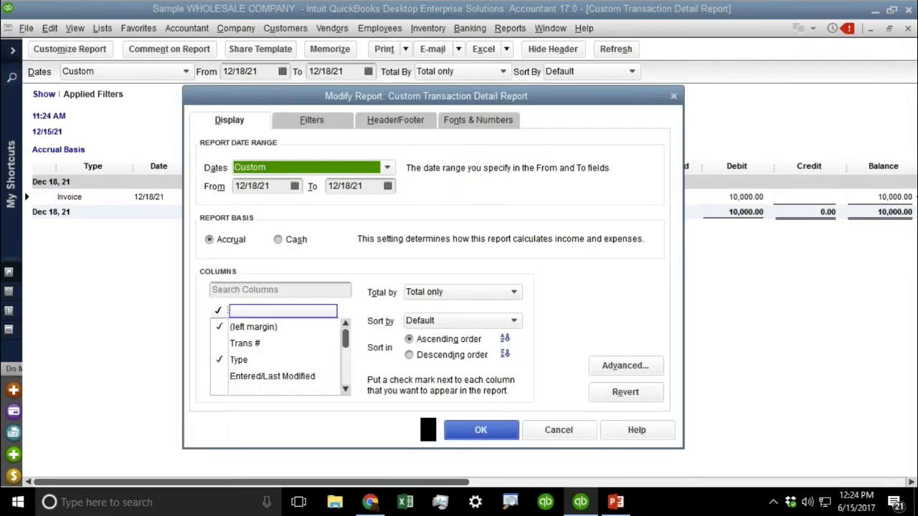
click(255, 289)
text(open)
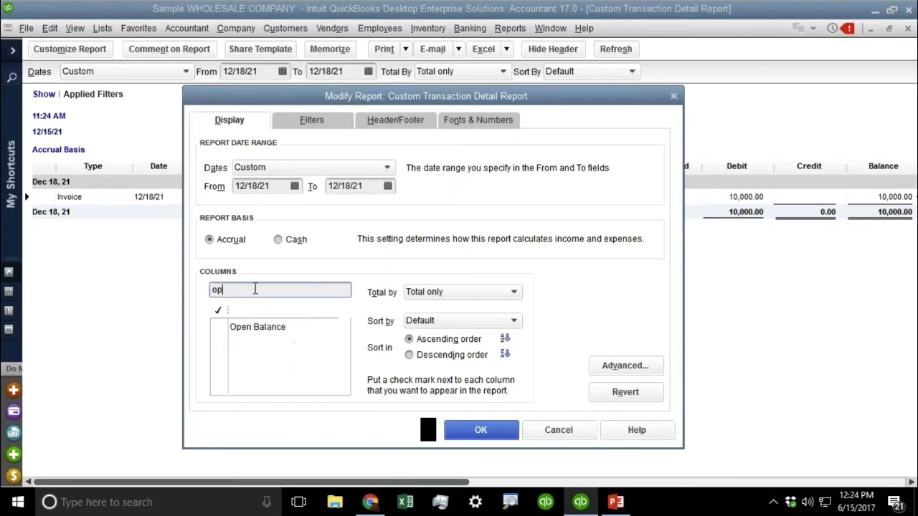
click(244, 330)
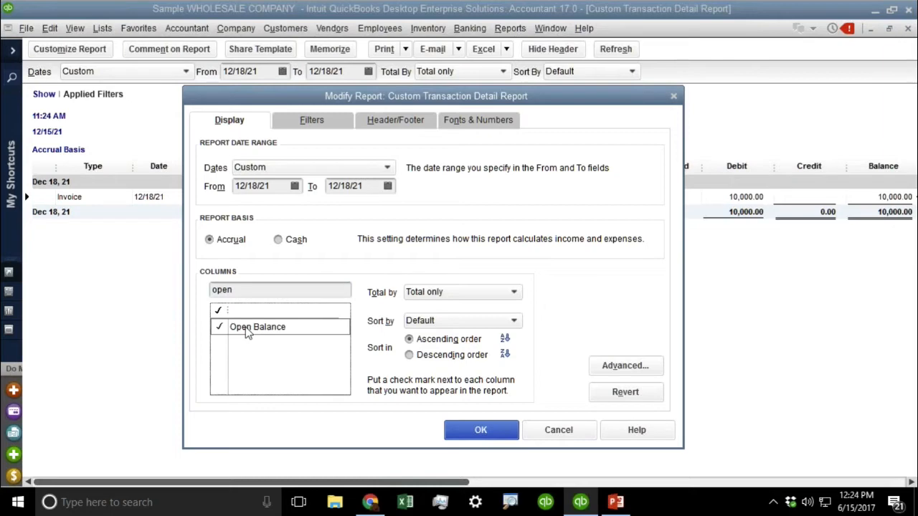
click(486, 433)
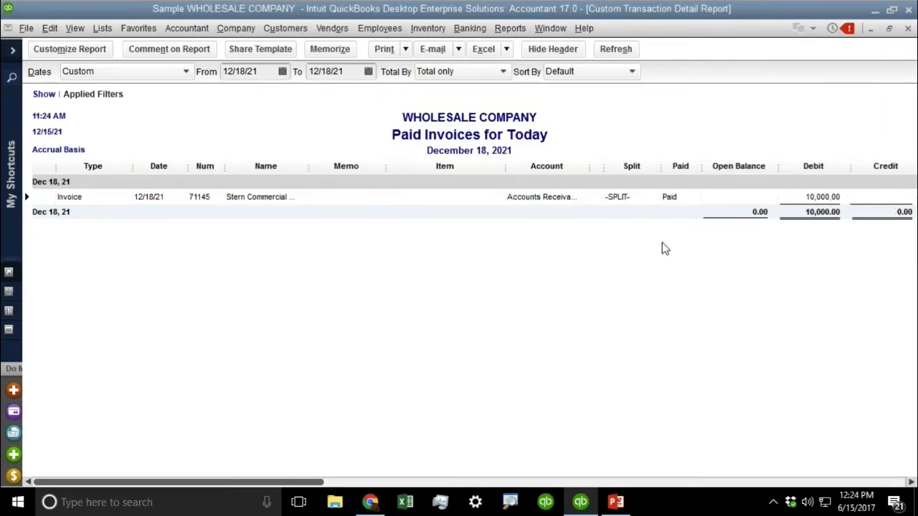
drag(760, 168, 434, 168)
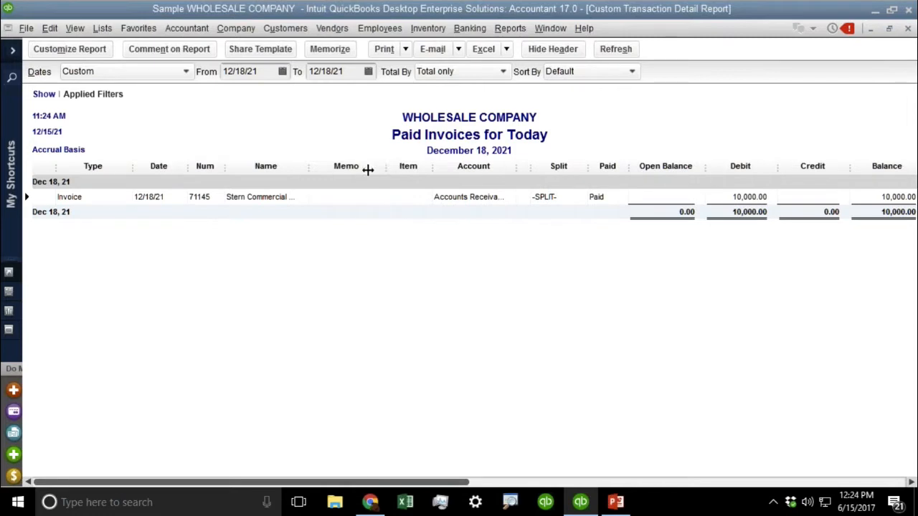
drag(367, 169, 338, 169)
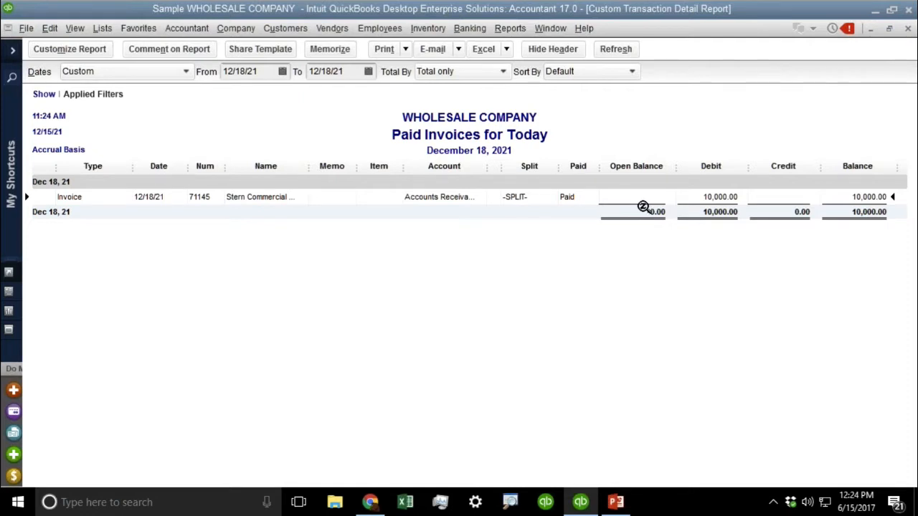
- Set the report's Open Balance / Aging option to Report Date and its Paid Status filter to Either, and apply both
click(69, 50)
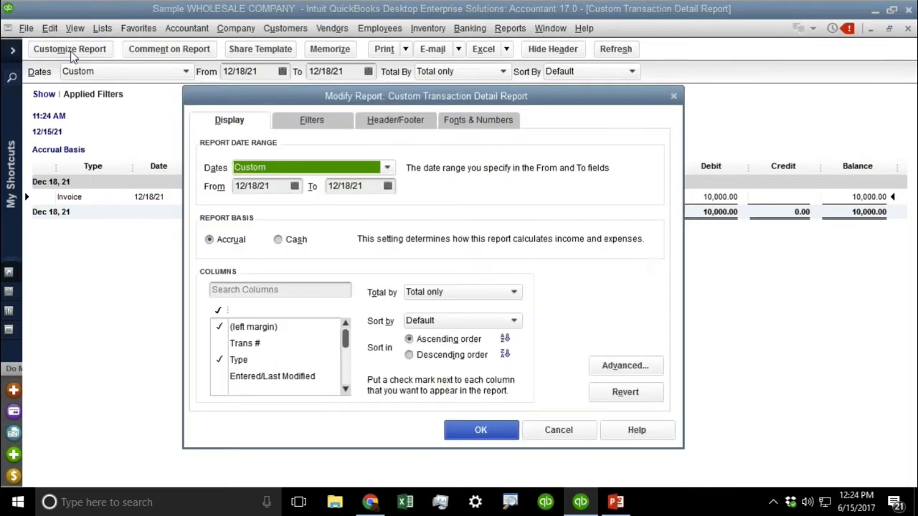
click(621, 368)
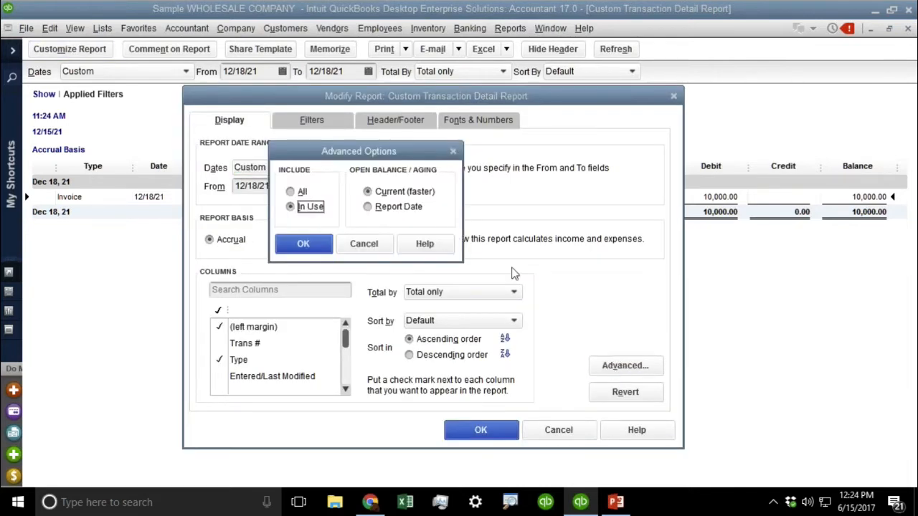
click(380, 215)
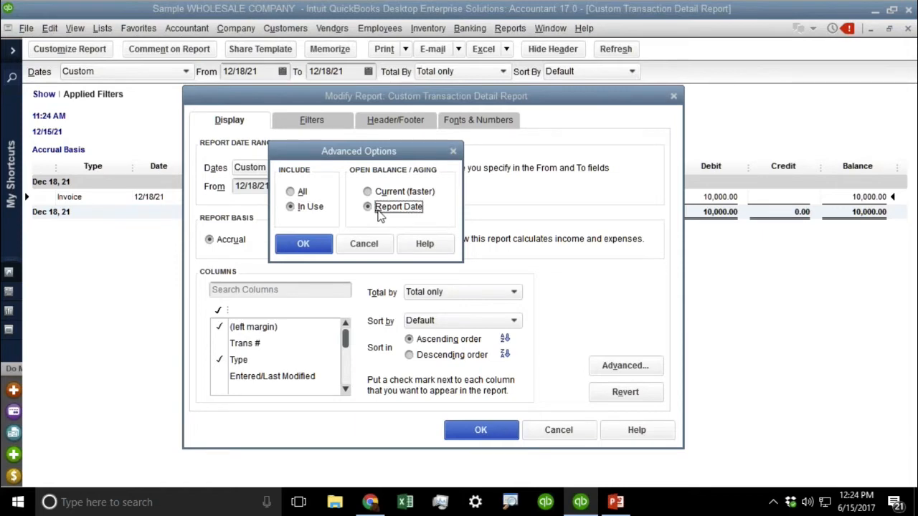
click(307, 245)
click(312, 121)
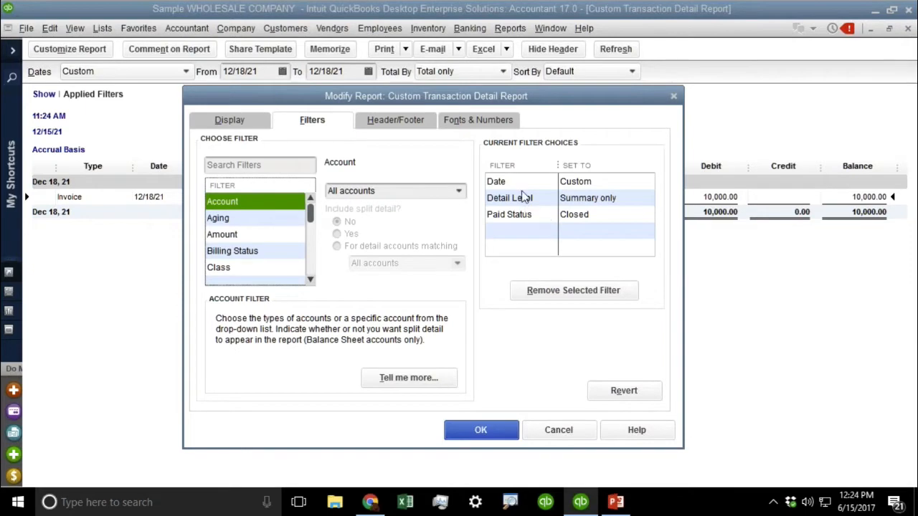
click(522, 215)
click(334, 192)
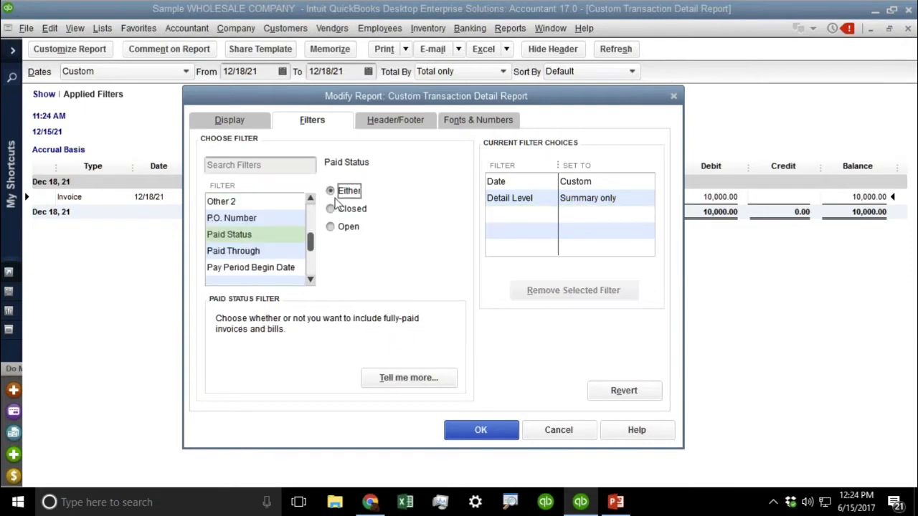
click(490, 432)
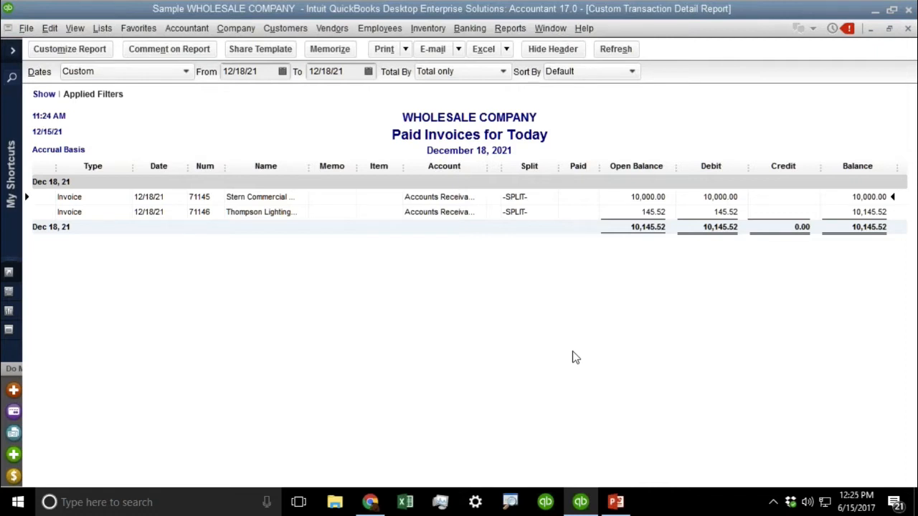
- Open the payment in the transaction history of the Stern Commercial invoice and date it 12/17/21
double_click(433, 198)
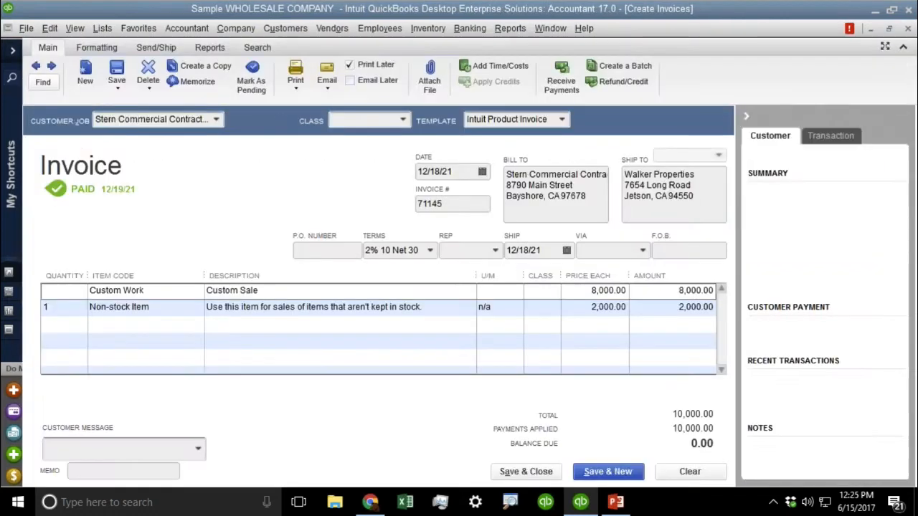
key(ctrl+h)
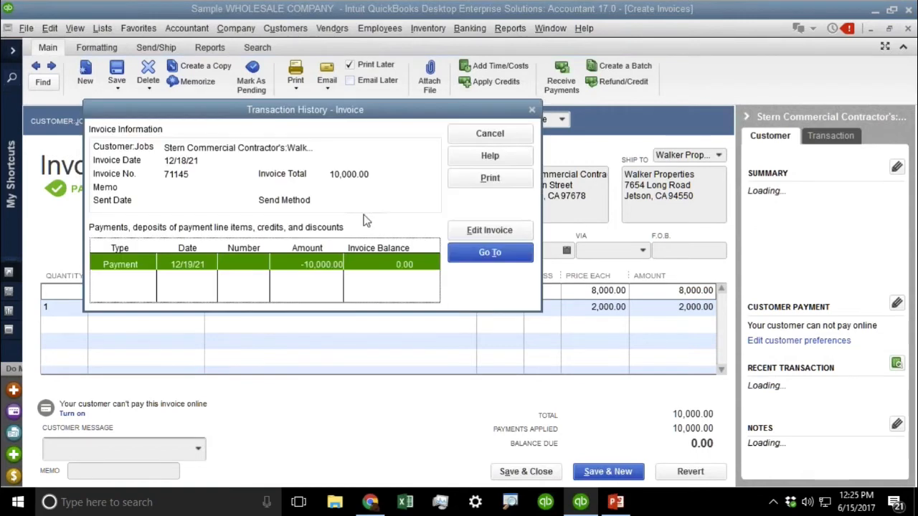
double_click(185, 264)
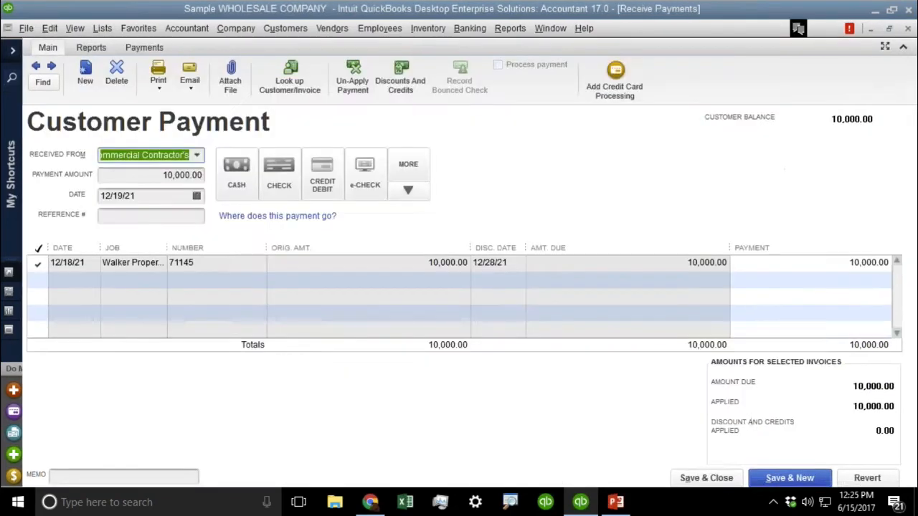
click(141, 195)
key(minus)
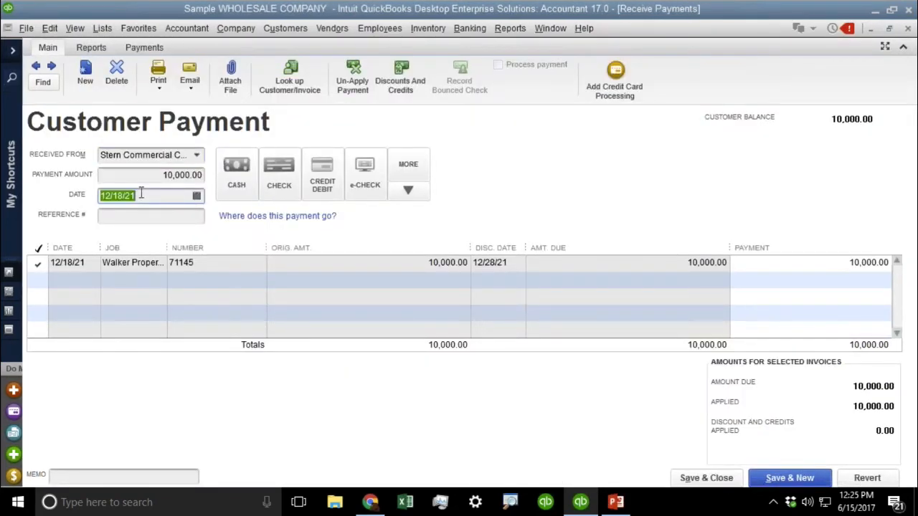
- Set the customer payment amount to 6,000.00
click(158, 173)
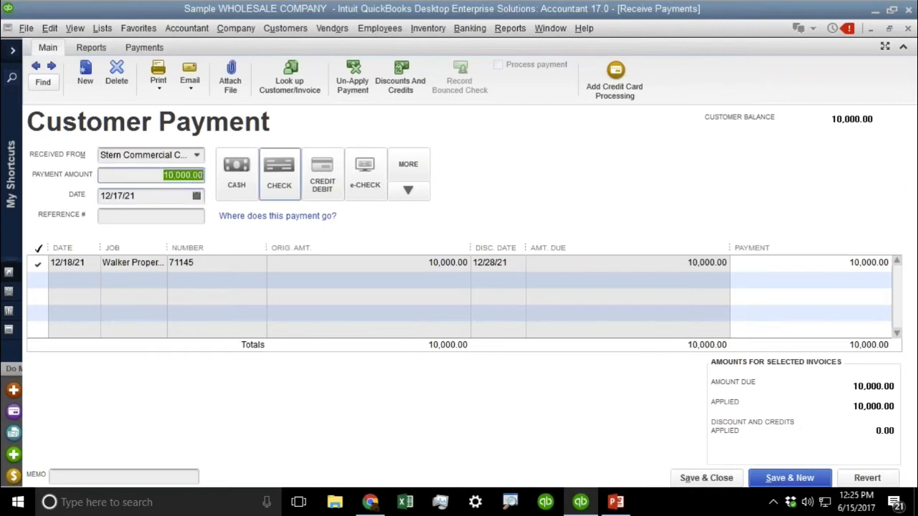
text(60)
key(Tab)
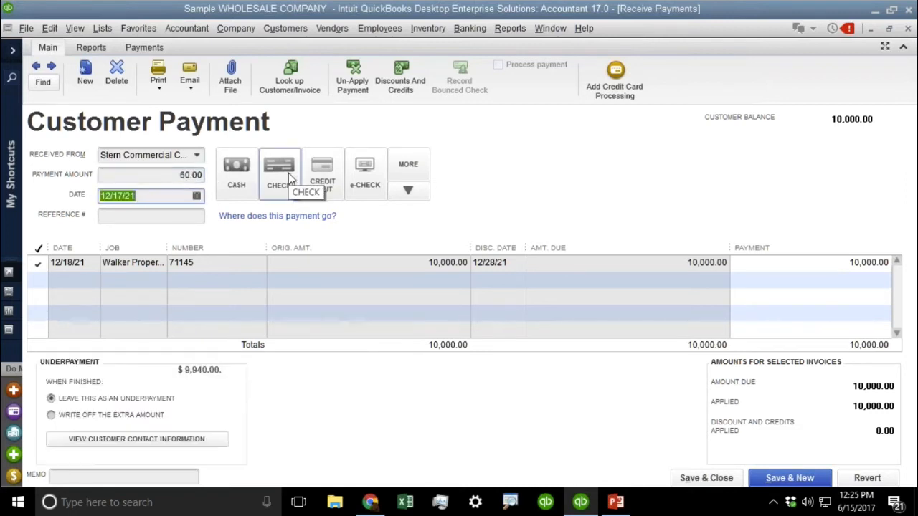
click(146, 177)
text(6000.00)
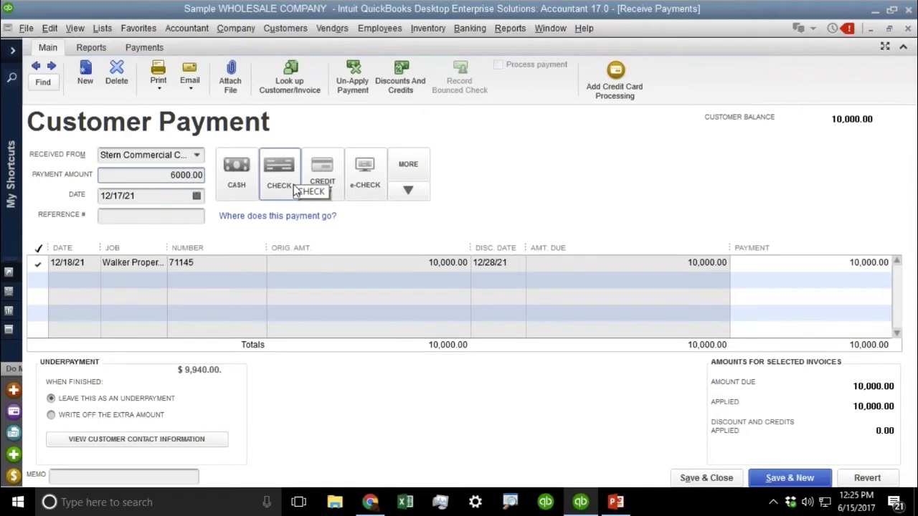
key(Tab)
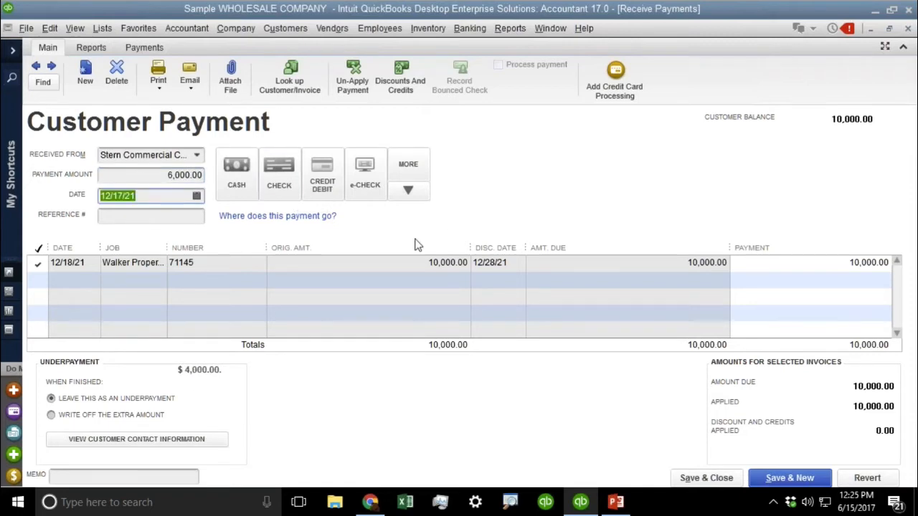
- Apply 6,000.00 to the 12/18/21 Walker Properties invoice as an underpayment, and save and close both the payment and the invoice
click(861, 263)
text(6)
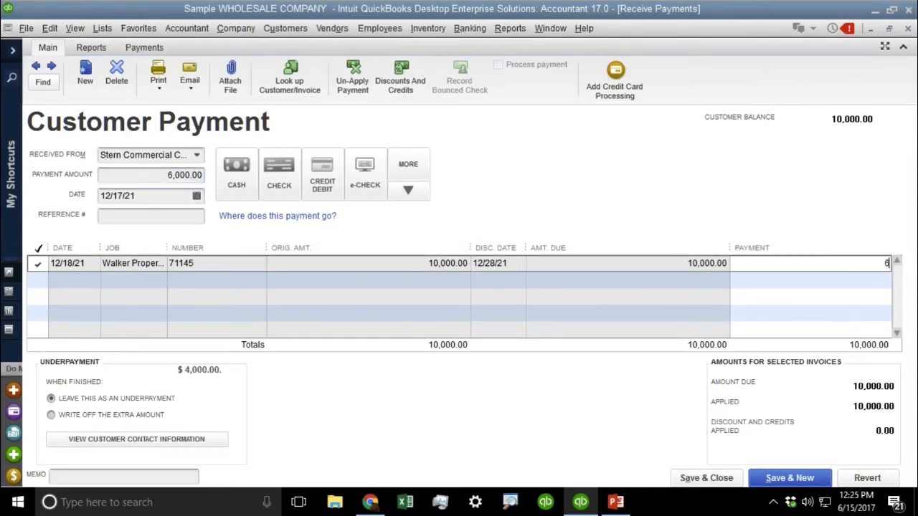
text(,000.0)
key(Tab)
click(835, 263)
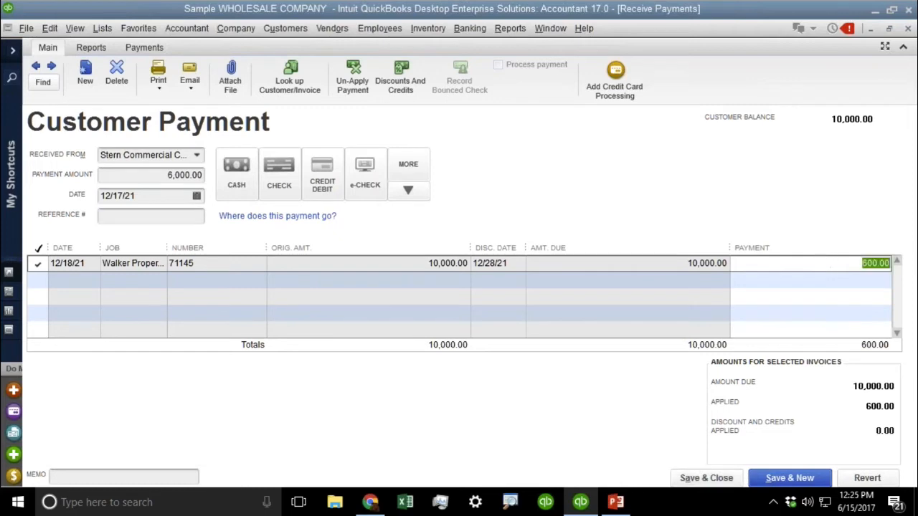
text(600000)
key(Tab)
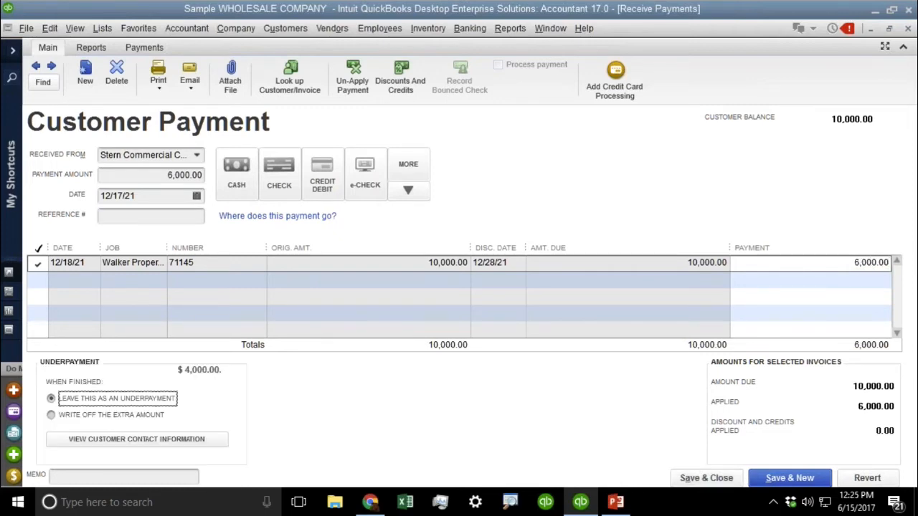
click(706, 478)
click(395, 179)
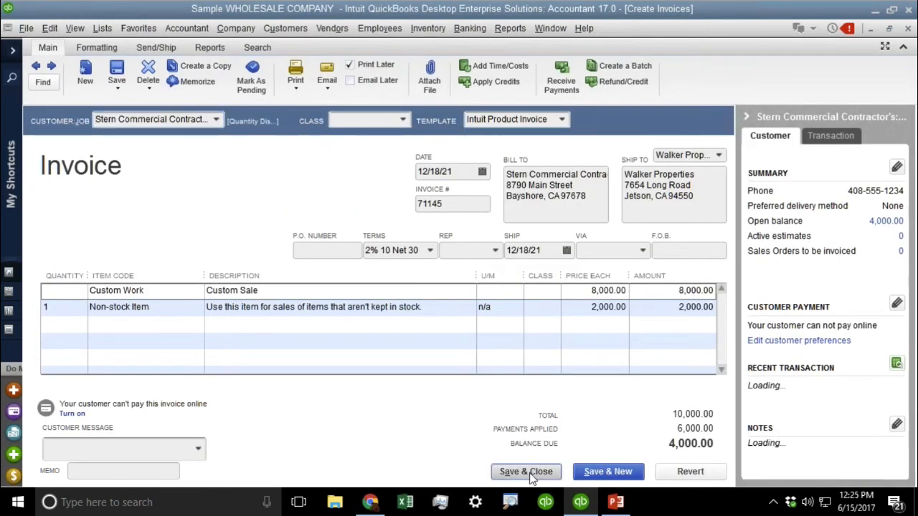
click(530, 476)
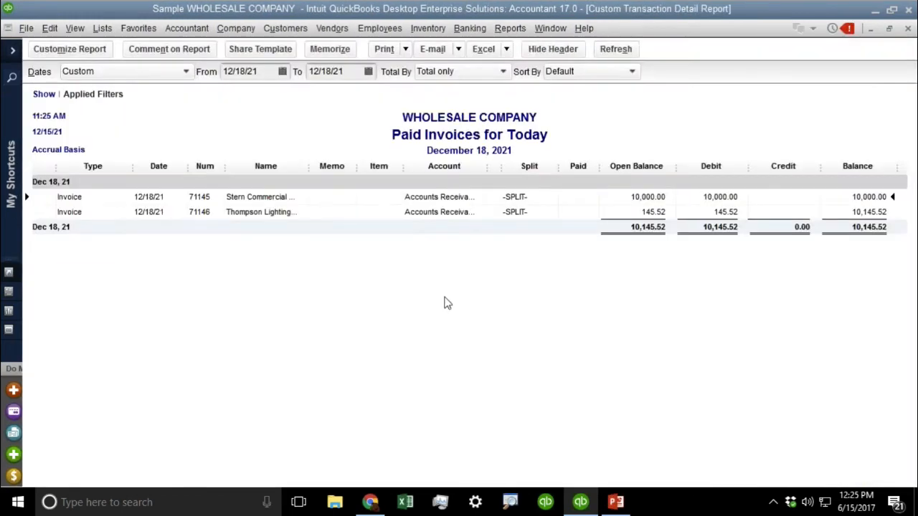
- Switch the report's Open Balance / Aging option from Report Date to Current (faster) and apply it
click(54, 48)
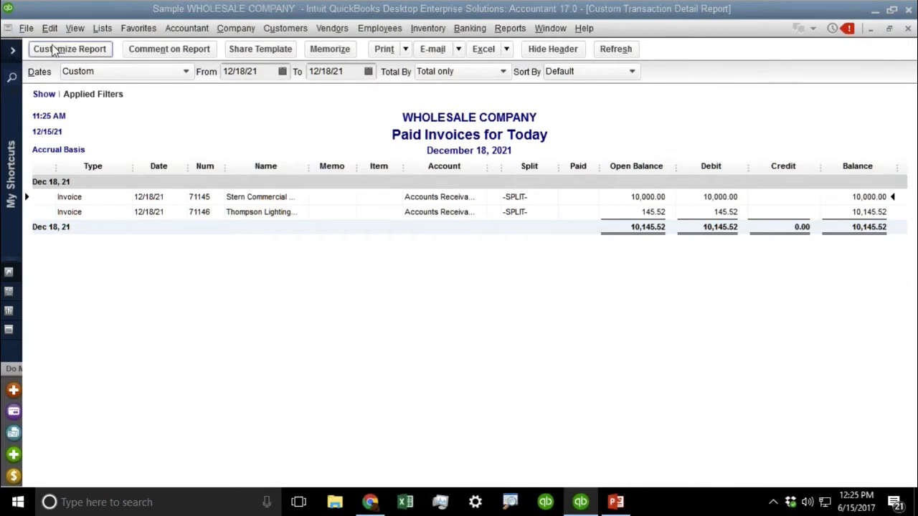
click(615, 366)
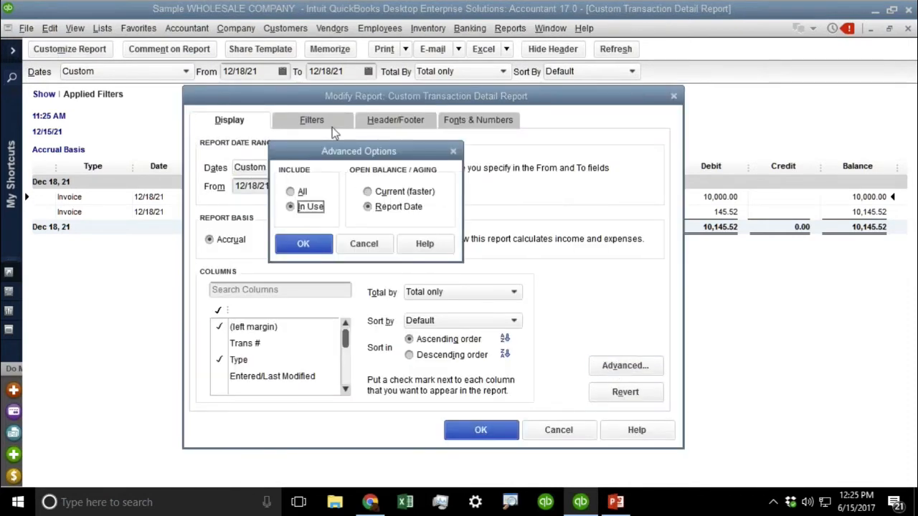
click(388, 192)
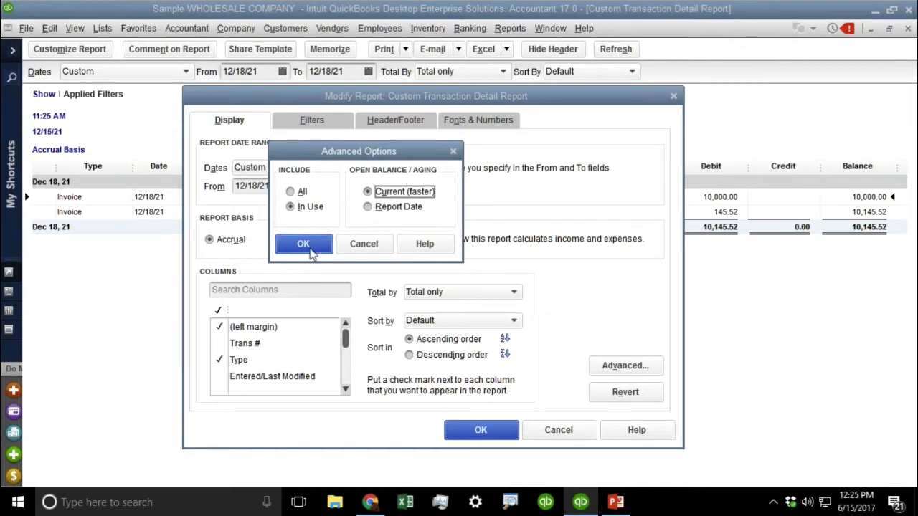
click(303, 244)
click(480, 430)
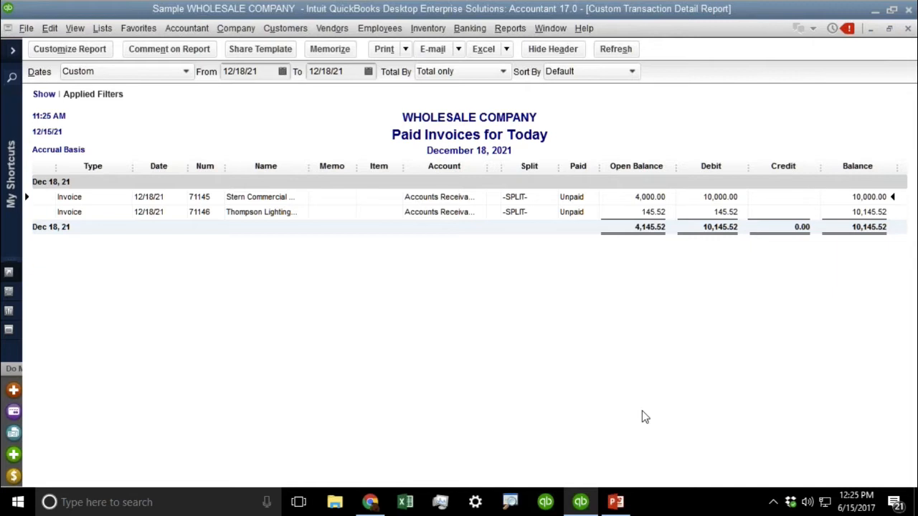
- Retitle the report Open Balance On Invoices as of Today in its header settings and apply the change
click(56, 47)
click(397, 121)
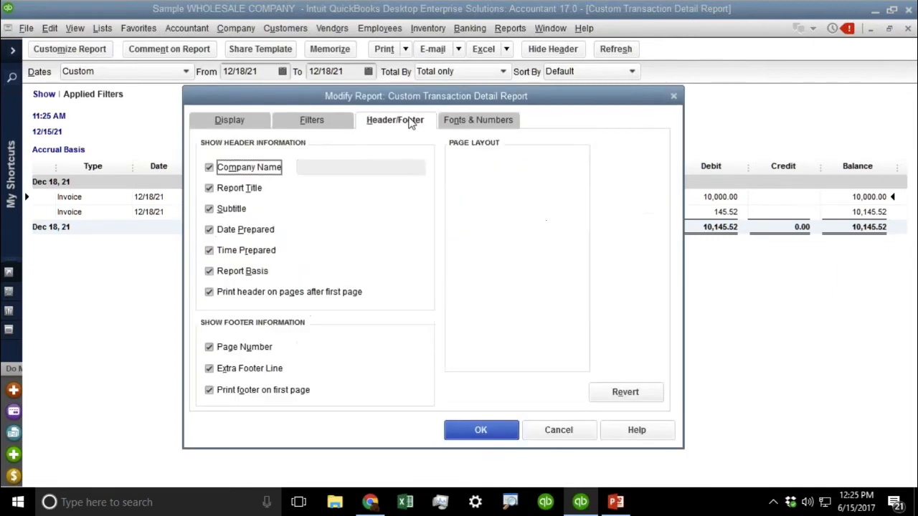
drag(393, 191, 299, 189)
text(Op)
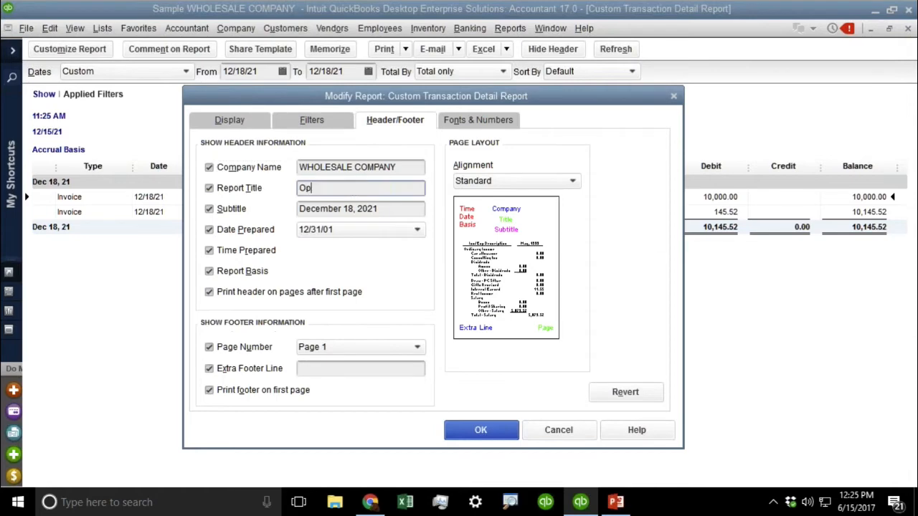
text(en Balance On Invoices)
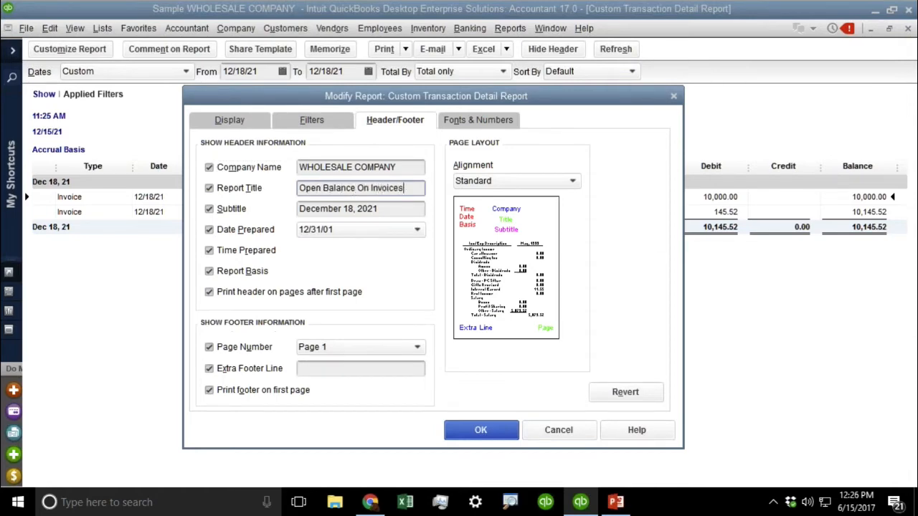
text( as of Today)
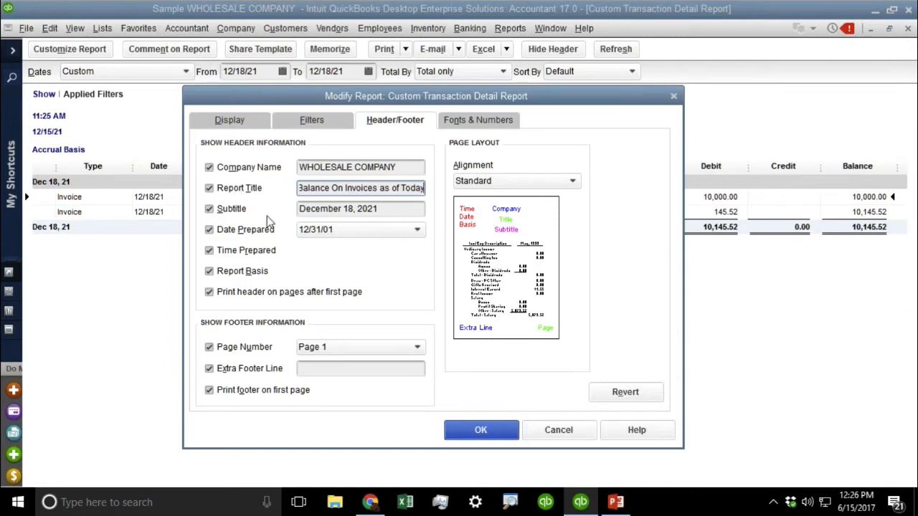
click(482, 431)
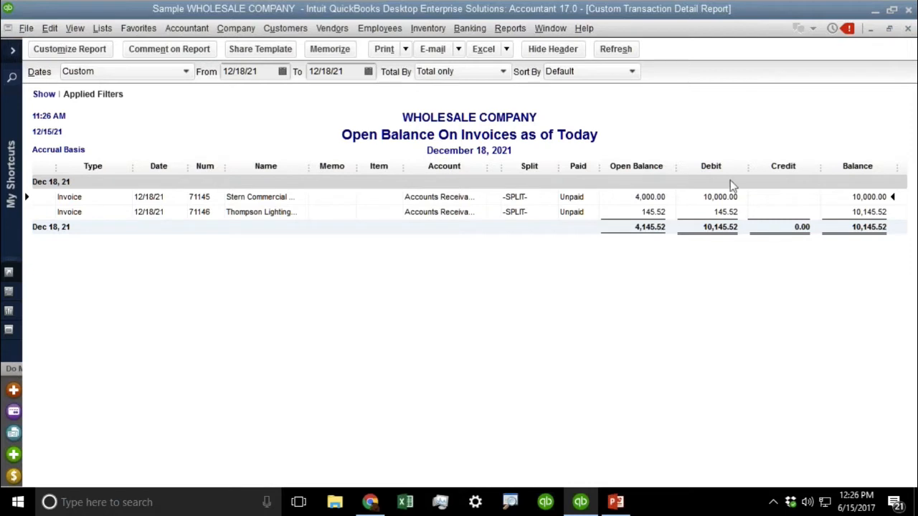
- Remove the Debit, Credit and Balance columns from the report, keeping Open Balance as the last column
drag(748, 166, 679, 173)
drag(772, 168, 713, 174)
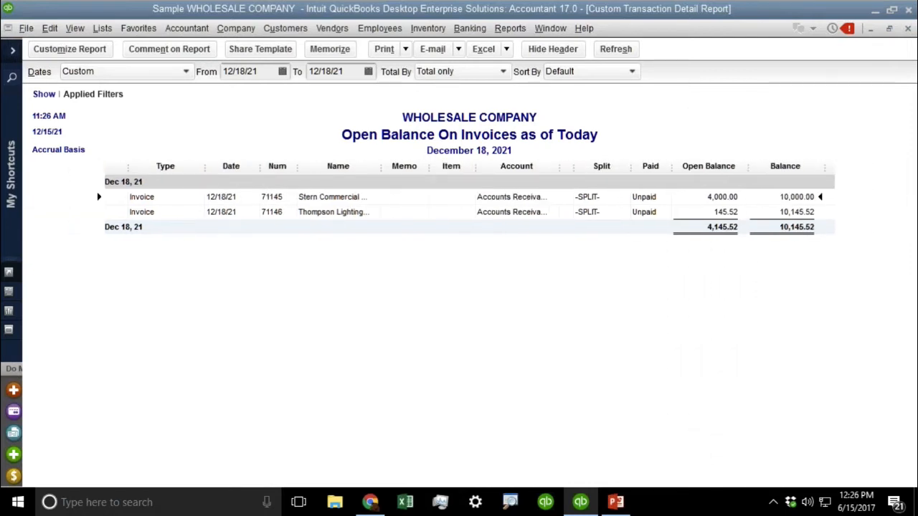
drag(826, 165, 752, 182)
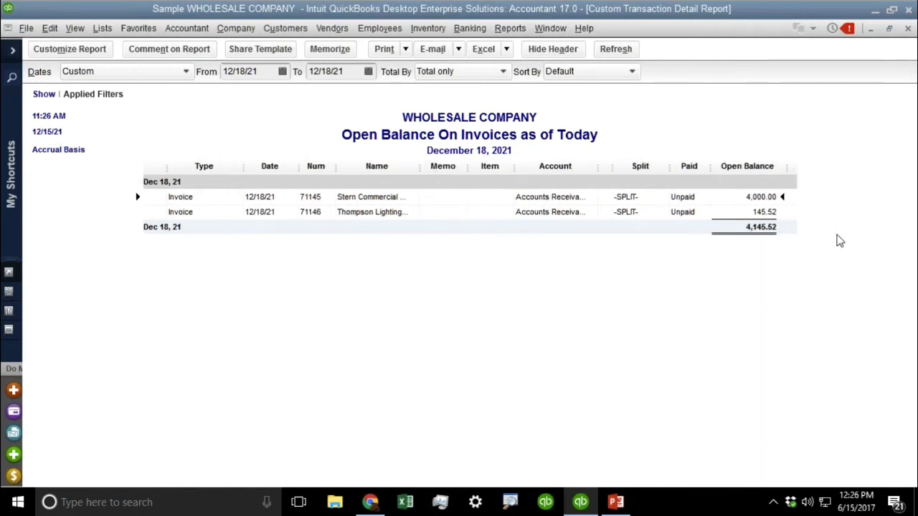
- Set the report's From date to 01/01/13 and refresh the report
click(265, 73)
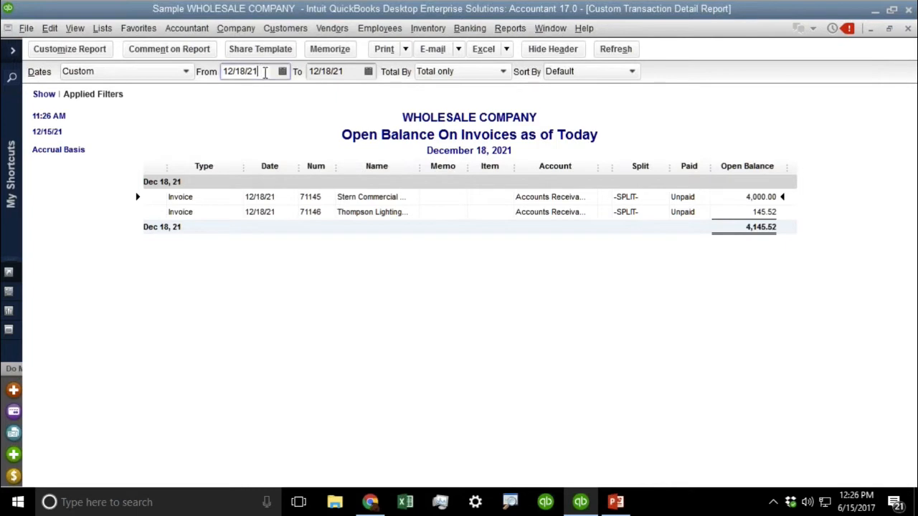
key(y)
key(y)
key(y)
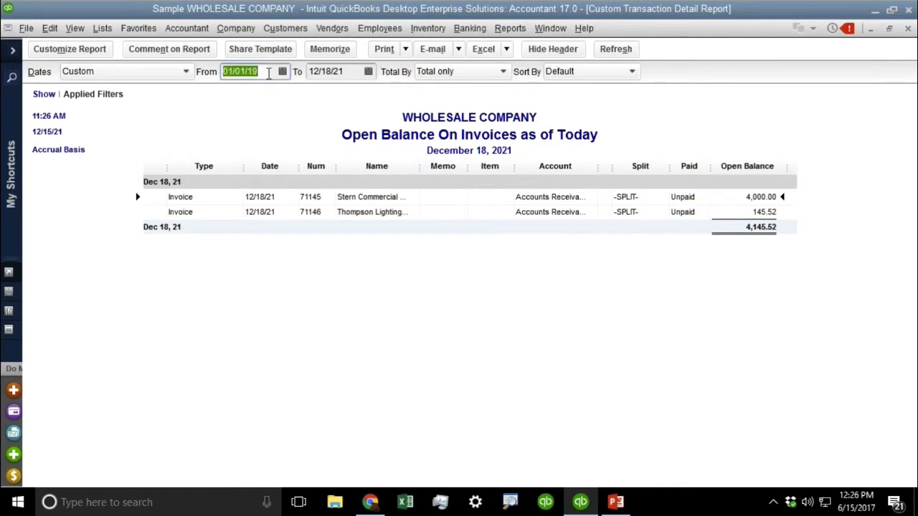
click(615, 49)
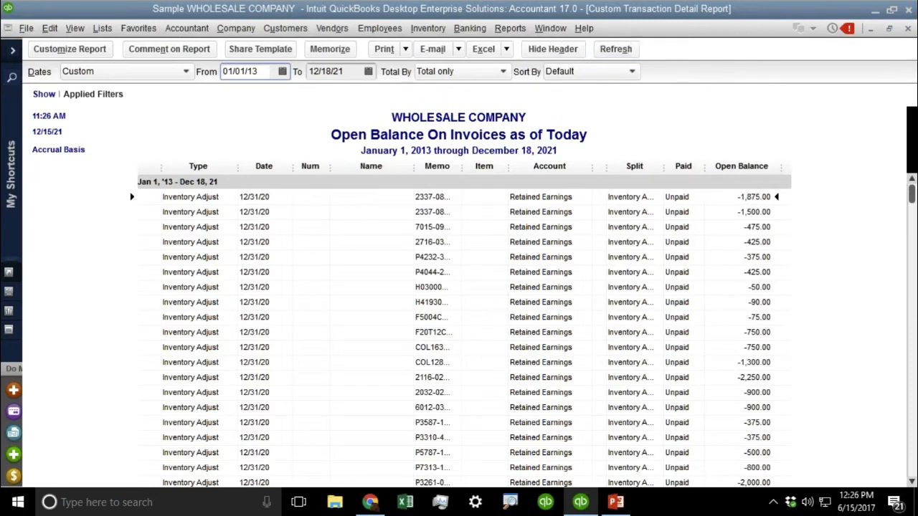
- Filter the custom report by the transaction type Invoice
click(78, 51)
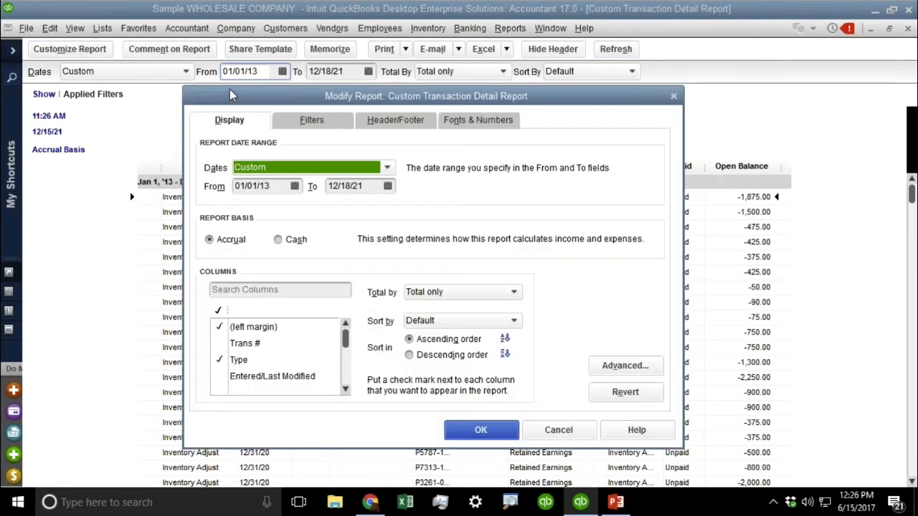
click(316, 123)
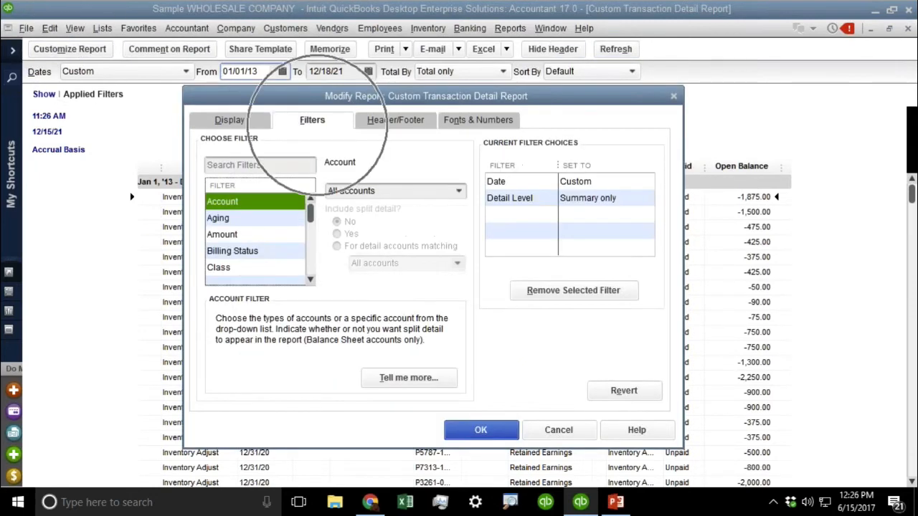
click(230, 236)
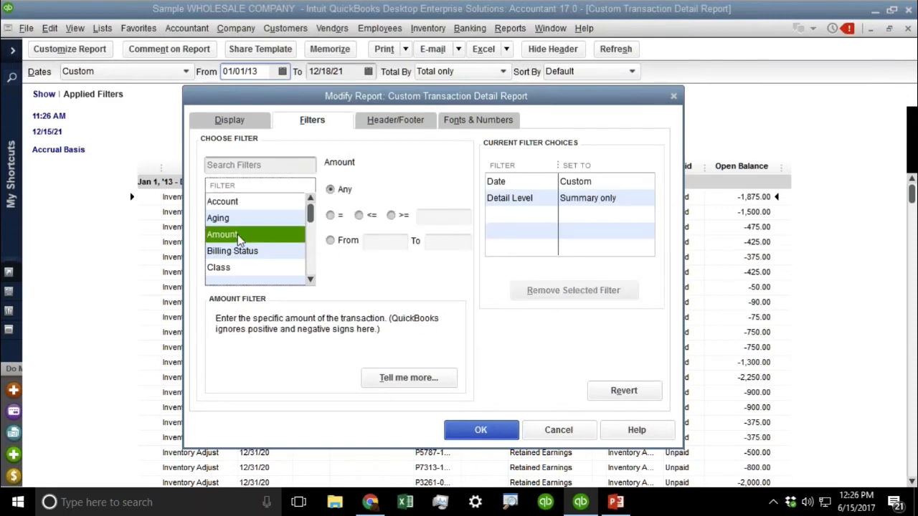
key(t)
click(250, 269)
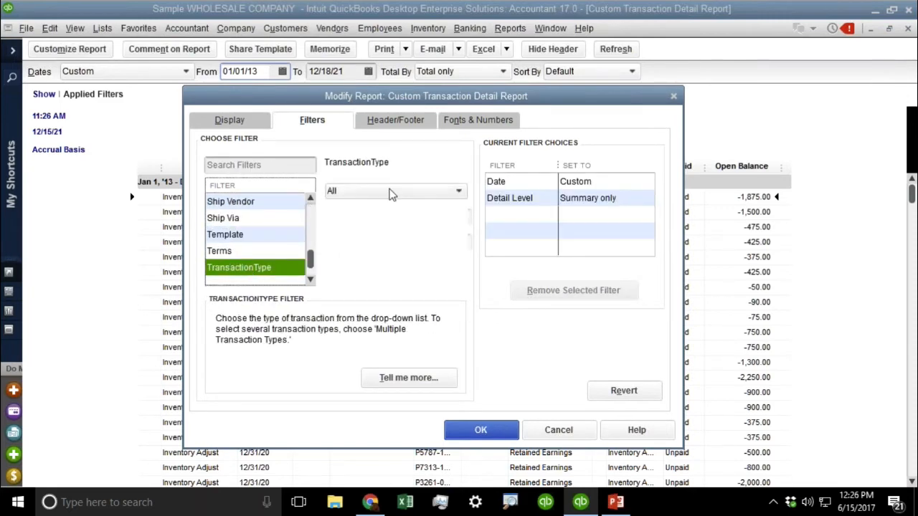
click(391, 191)
click(358, 294)
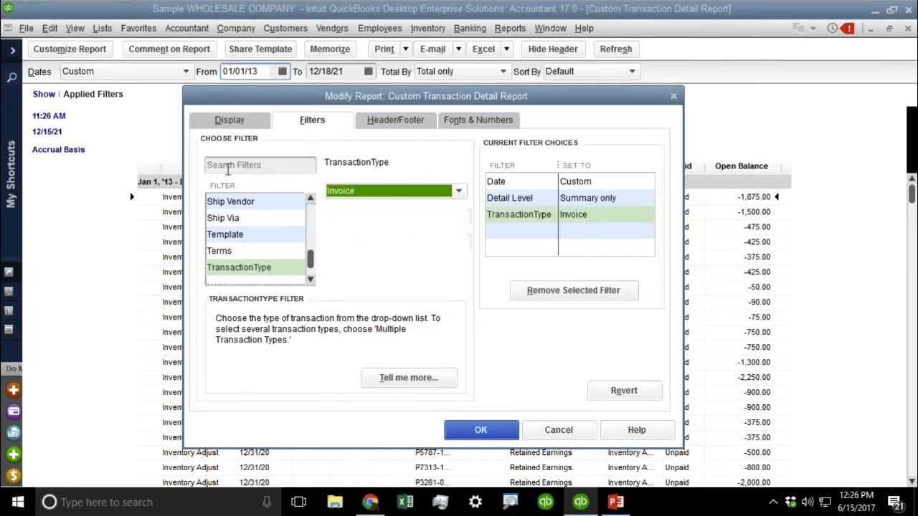
- Find the Paid Status filter, set it to Open, and apply the filters to the report
click(228, 165)
text(paid)
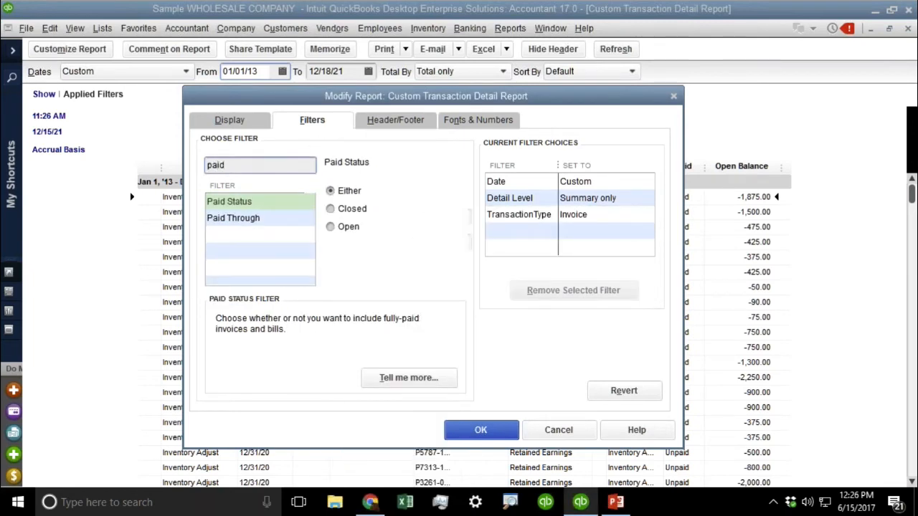
click(330, 227)
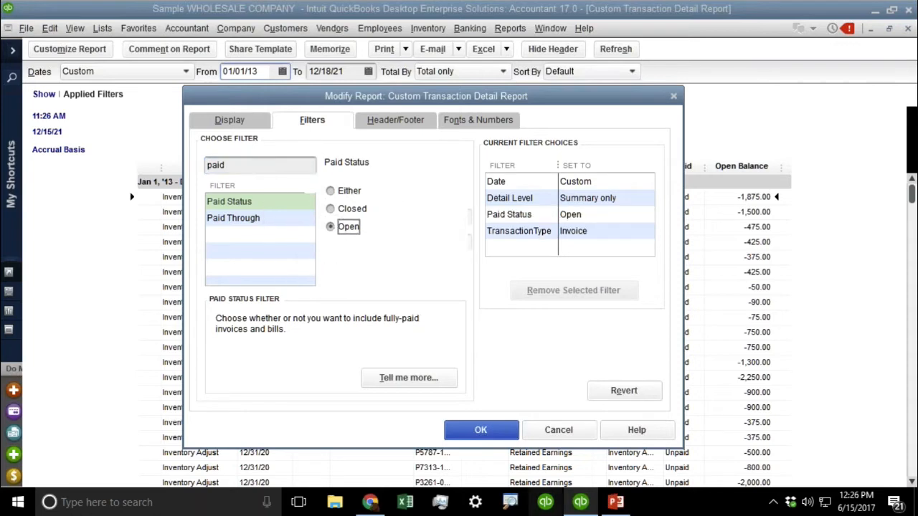
click(479, 429)
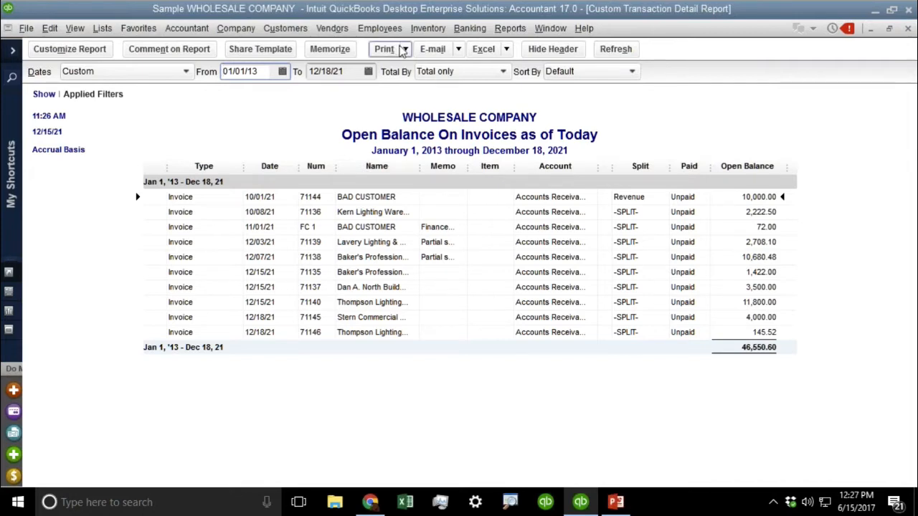
- Preview the printed report, then close the preview and cancel printing
click(407, 48)
click(405, 66)
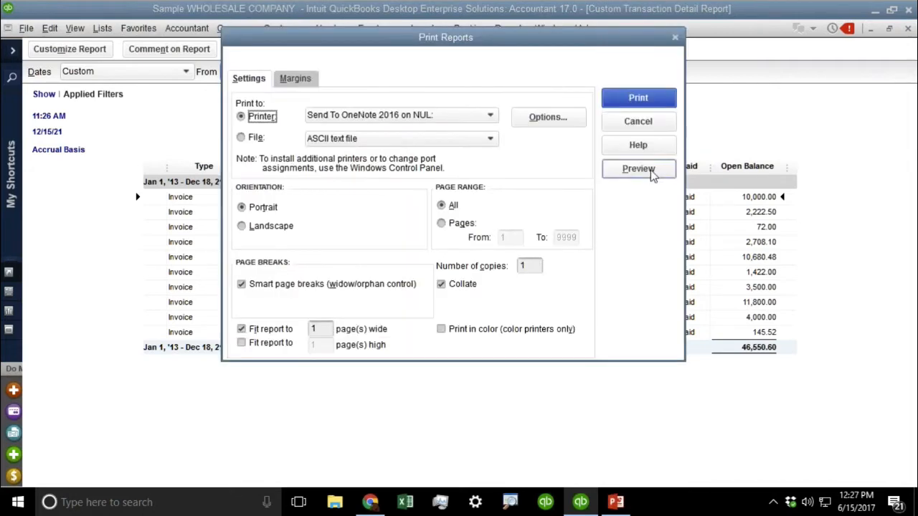
click(651, 171)
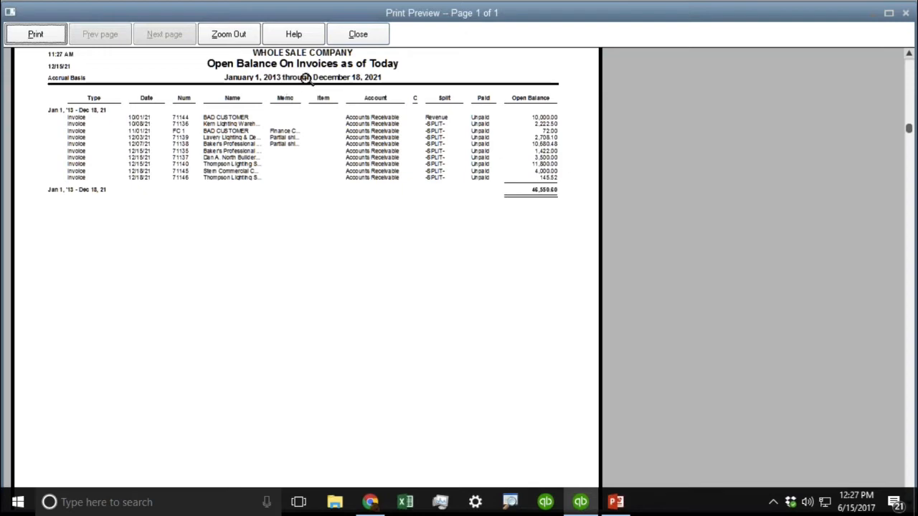
click(355, 33)
click(636, 122)
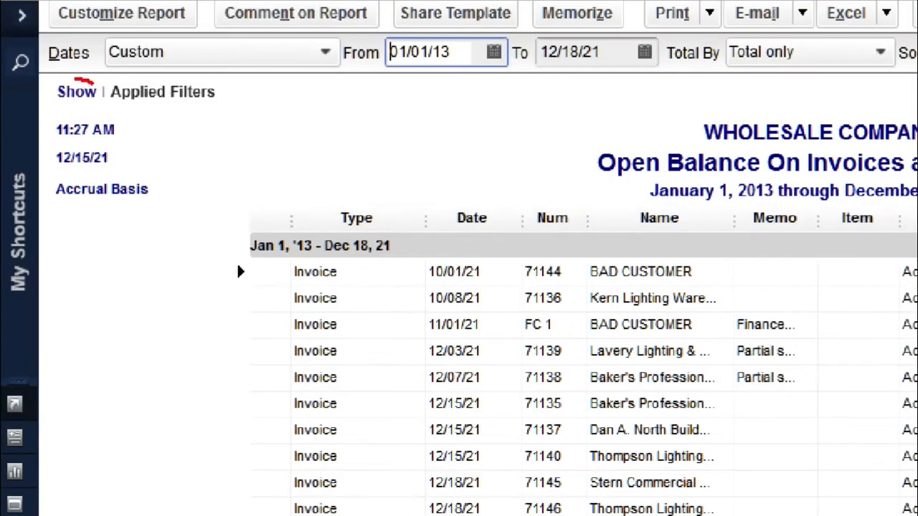
- Show the applied filters above the report and check their page in the print preview without printing
mouse_move(74, 80)
mouse_down()
mouse_move(41, 102)
mouse_move(97, 80)
mouse_up()
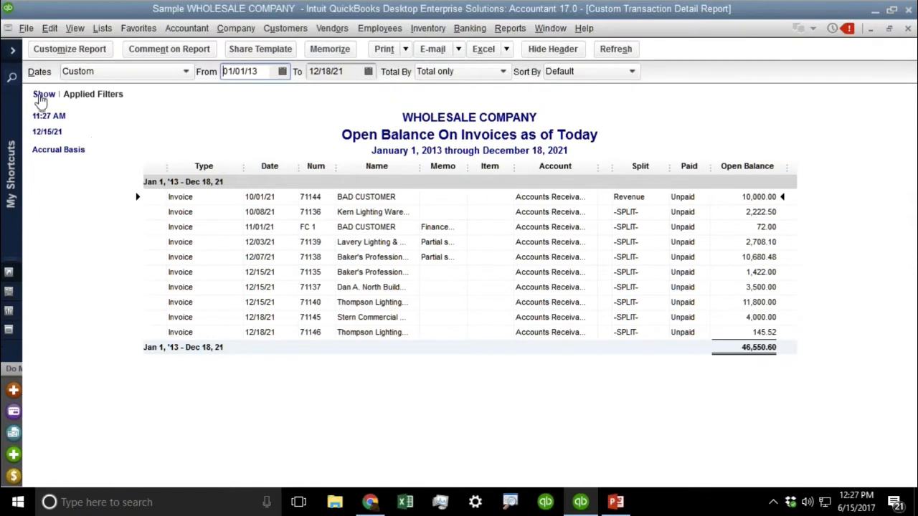
click(41, 96)
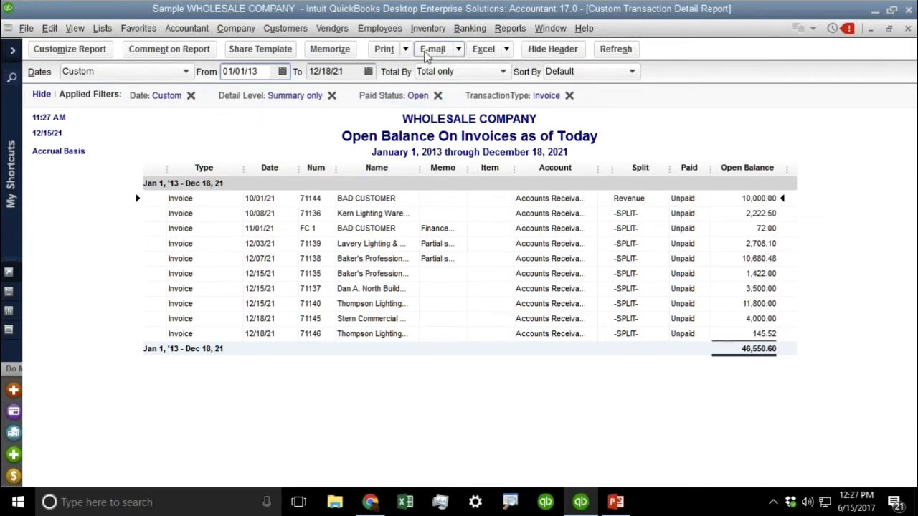
click(385, 49)
click(395, 65)
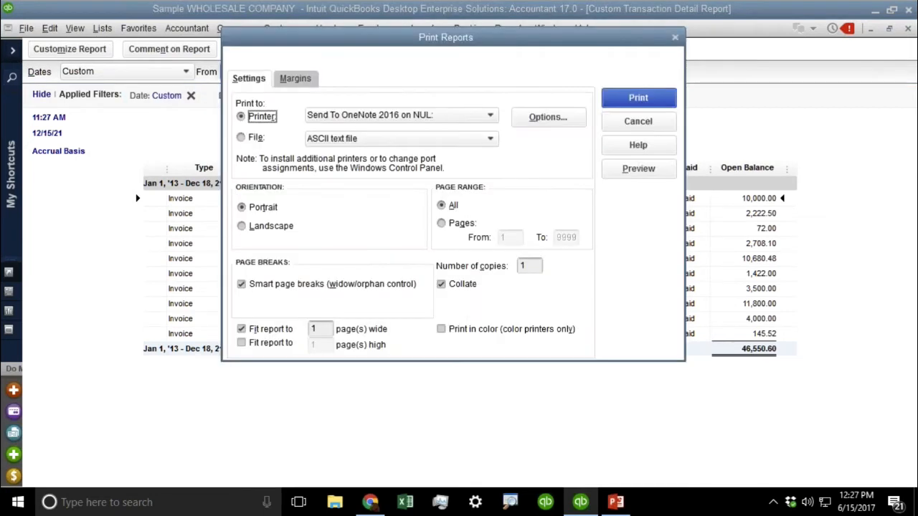
click(638, 170)
click(229, 160)
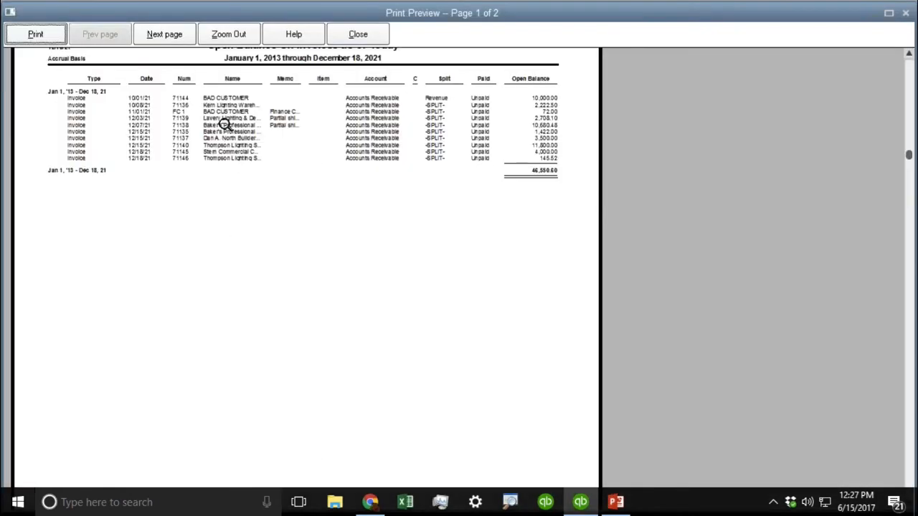
scroll(232, 136, down, 5)
scroll(233, 139, up, 5)
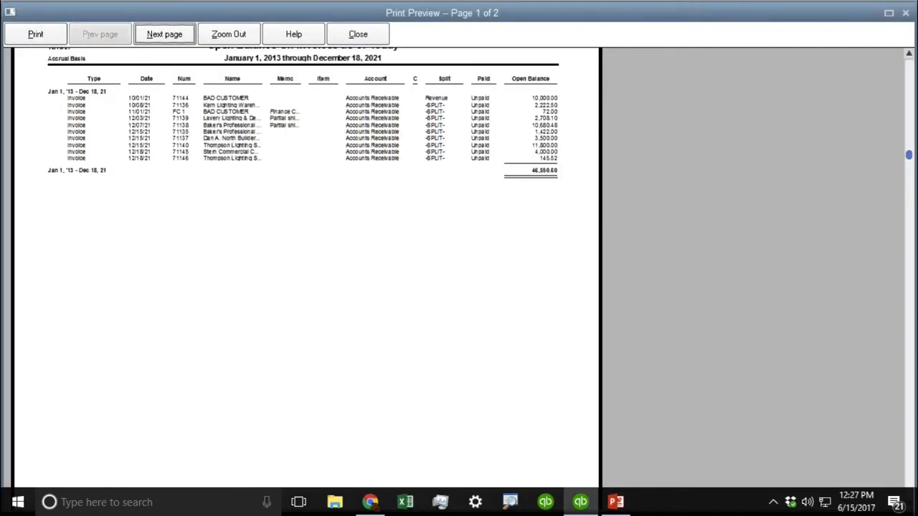
scroll(461, 134, up, 1)
click(166, 37)
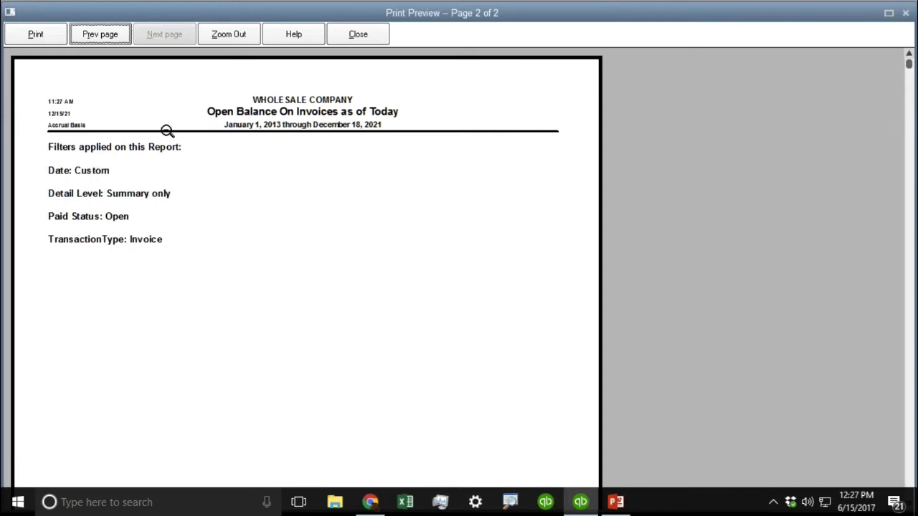
click(357, 34)
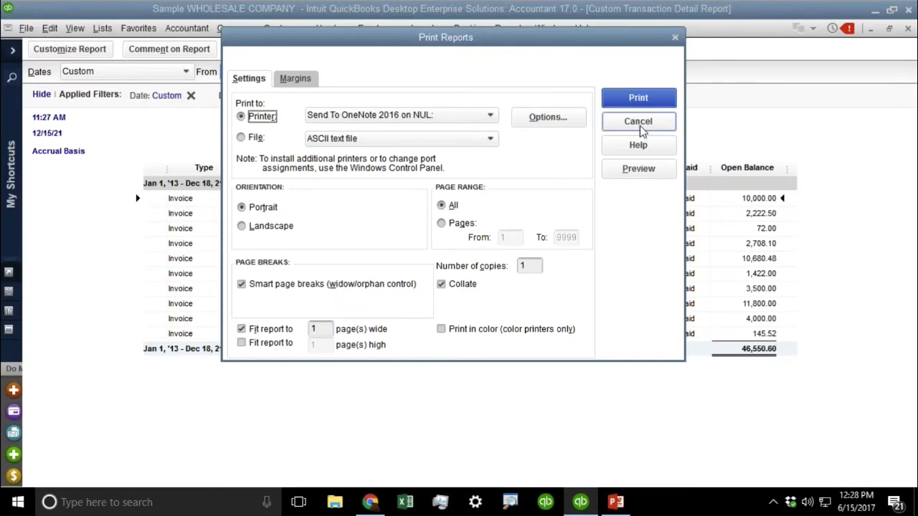
click(640, 122)
- Set the report's date range to All
click(115, 72)
scroll(101, 108, up, 5)
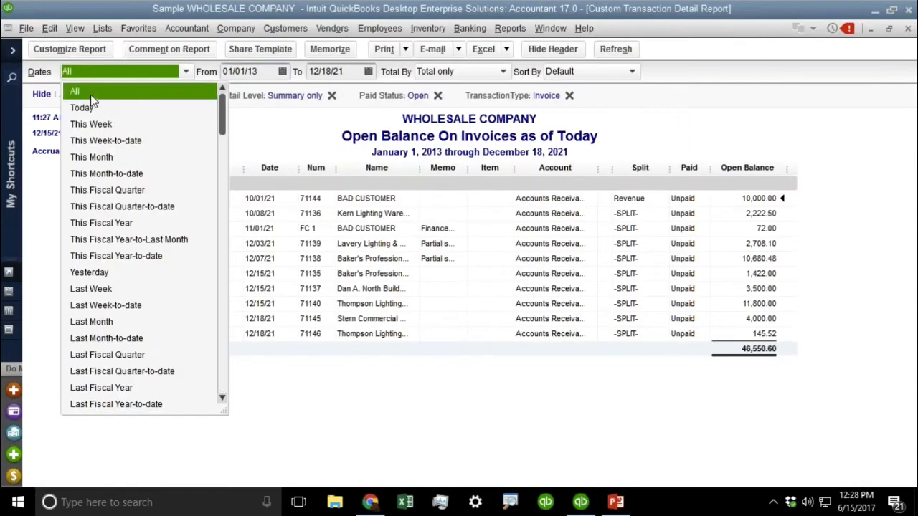
click(82, 91)
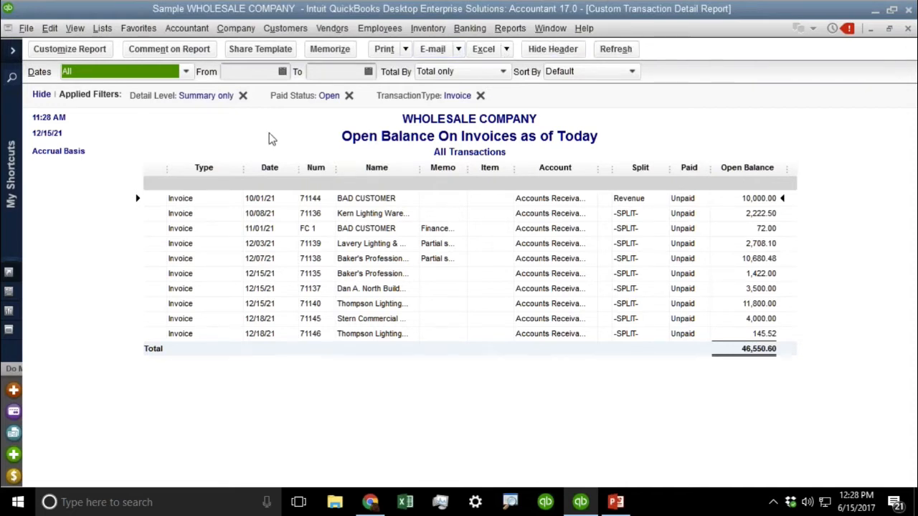
- Set the report's date range to This Fiscal Year-to-date and view the applied filters page in the print preview
click(79, 67)
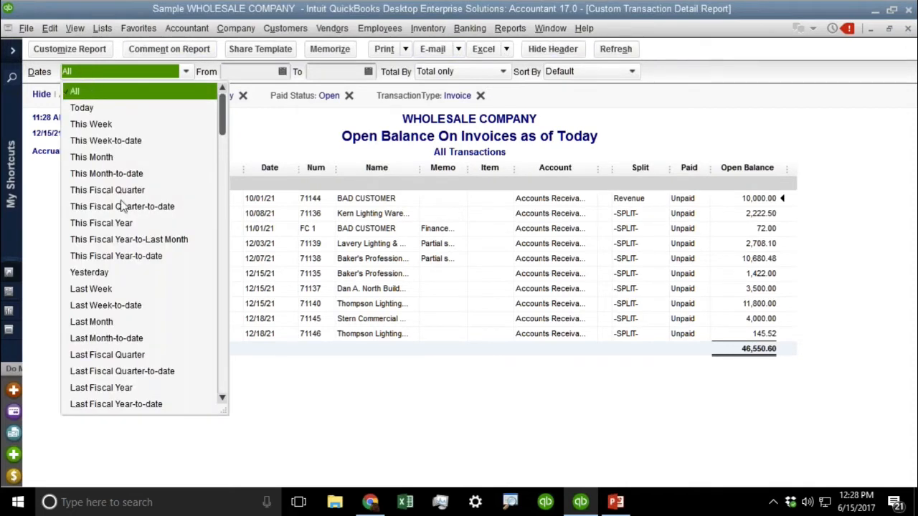
click(143, 257)
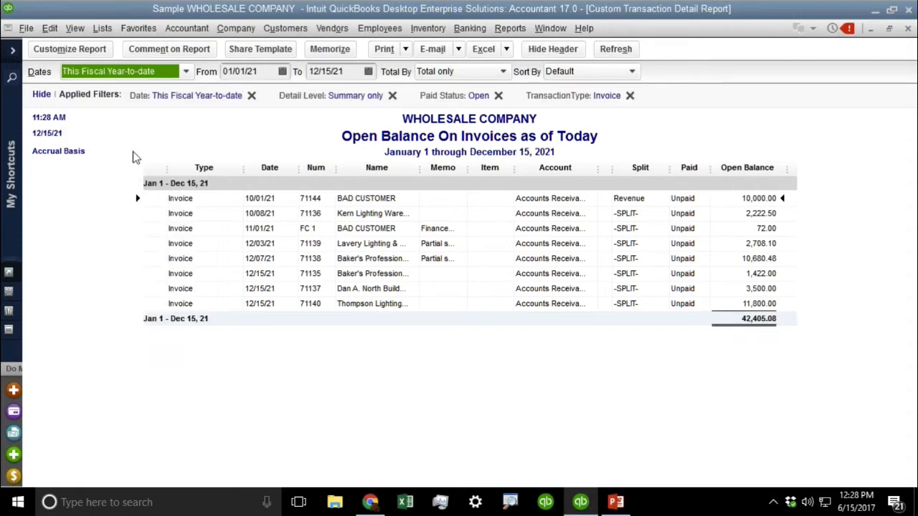
key(ctrl+p)
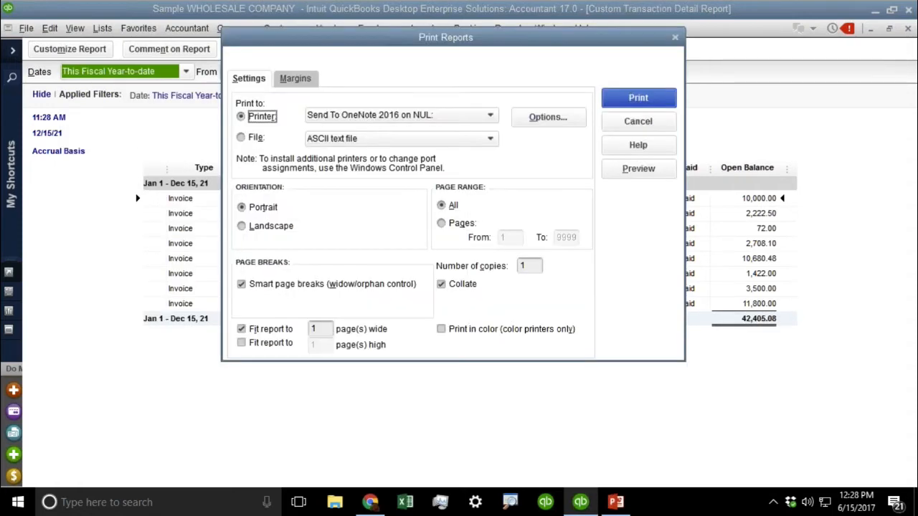
click(638, 168)
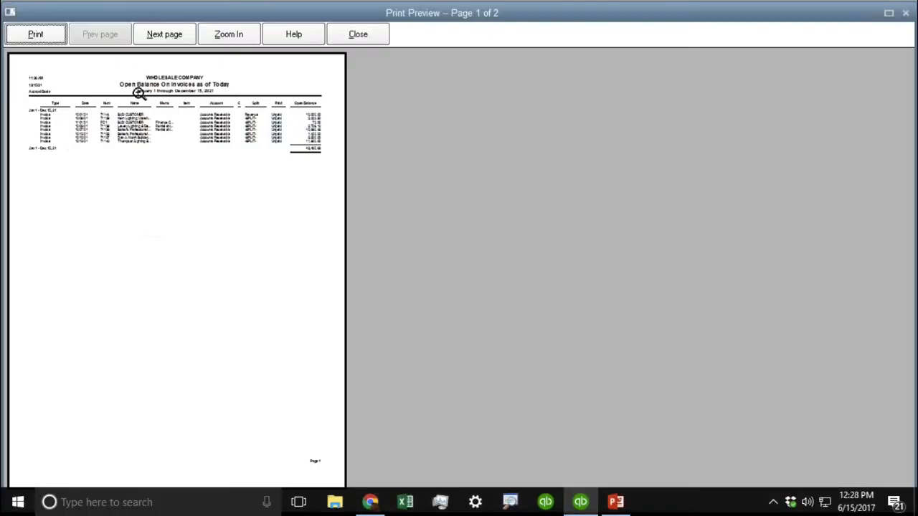
click(156, 31)
click(74, 113)
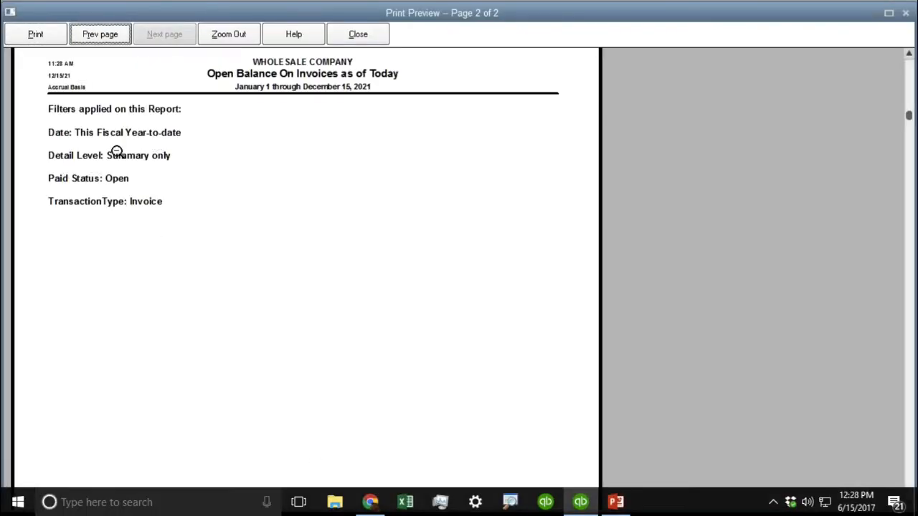
- Leave the print preview without printing and hide the applied filters above the report
click(378, 40)
click(380, 47)
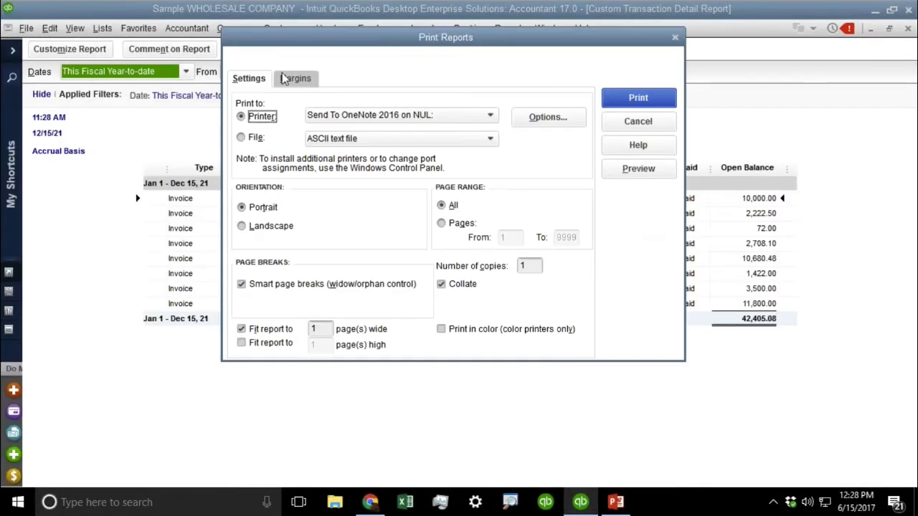
click(651, 123)
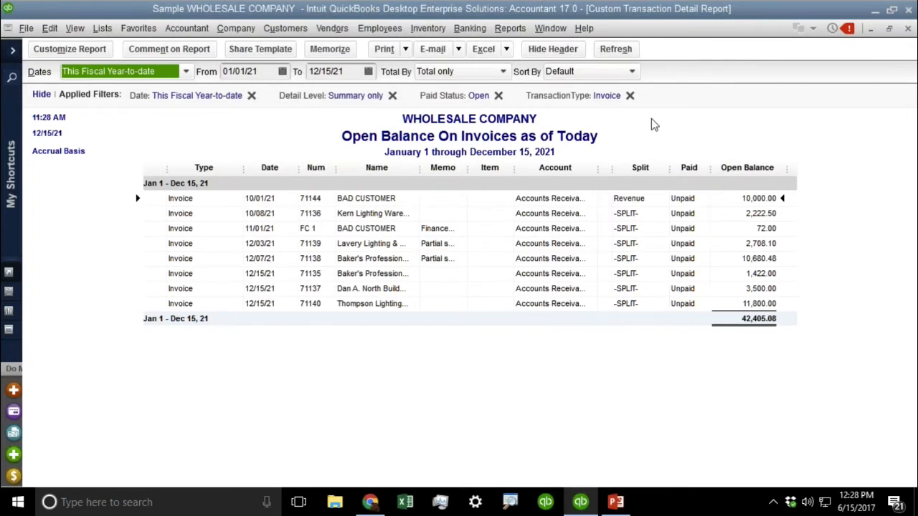
click(772, 144)
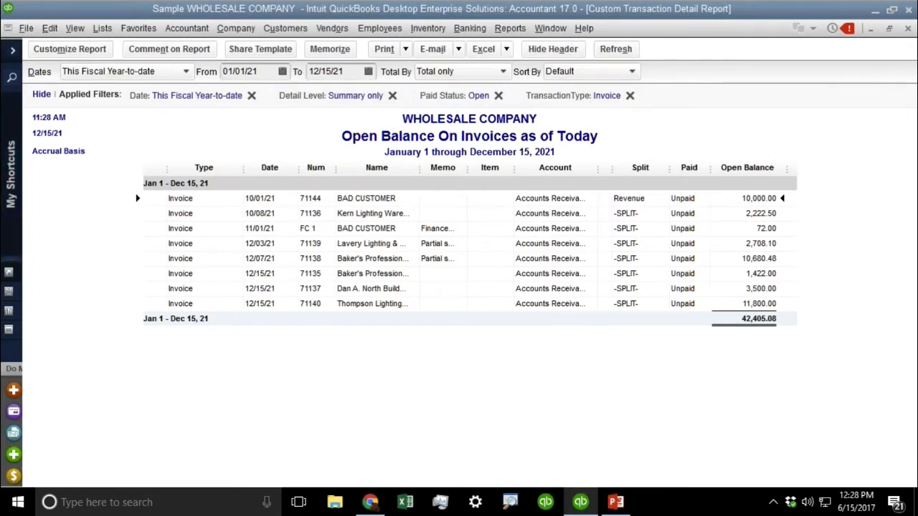
click(42, 95)
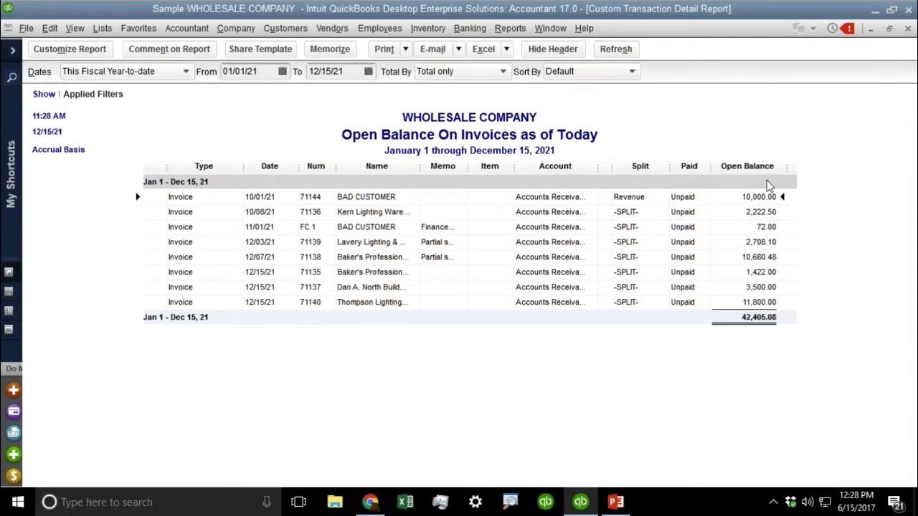
- Set the report's end date to 12/18/21 and refresh the report
click(343, 72)
key(plus)
key(plus)
key(plus)
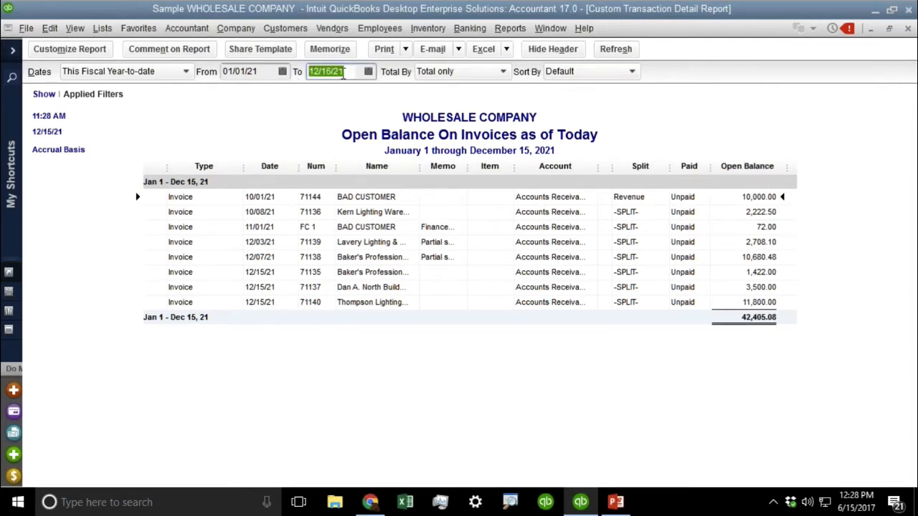
click(629, 50)
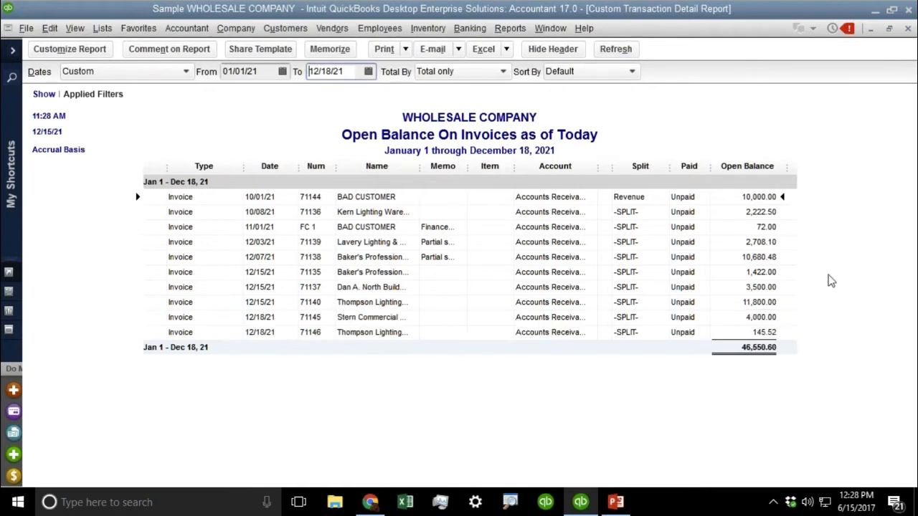
click(781, 315)
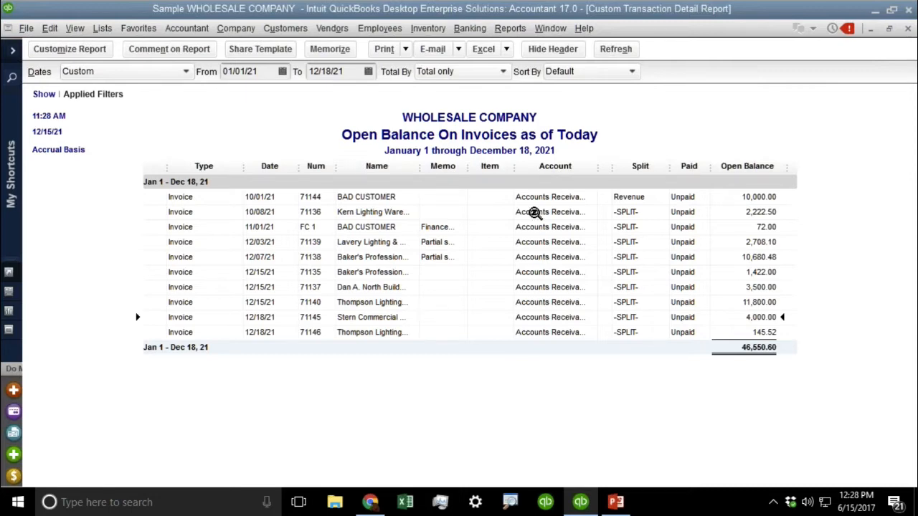
- Set the report's advanced Open Balance / Aging option to Report Date
click(70, 50)
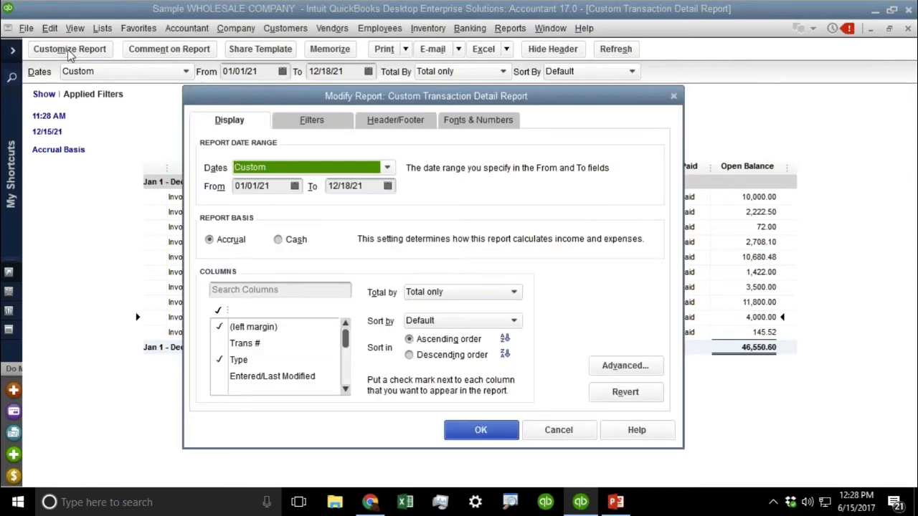
click(625, 366)
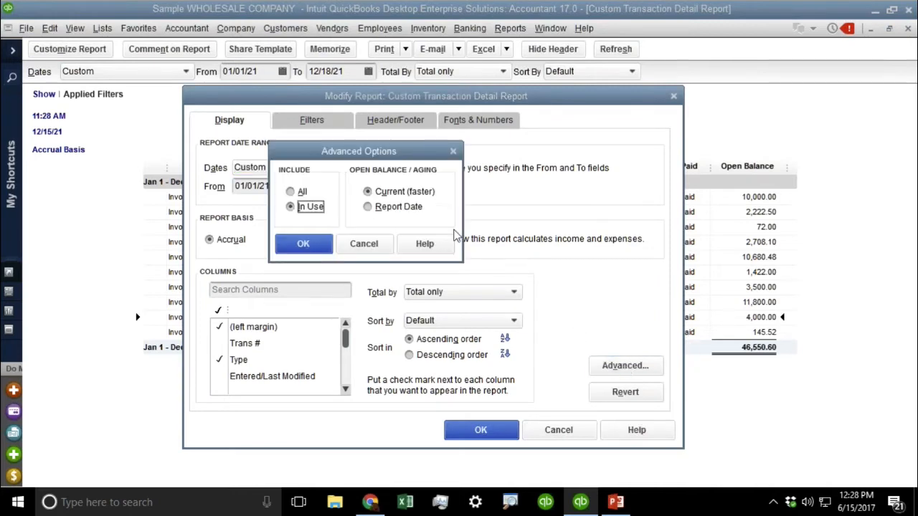
click(367, 207)
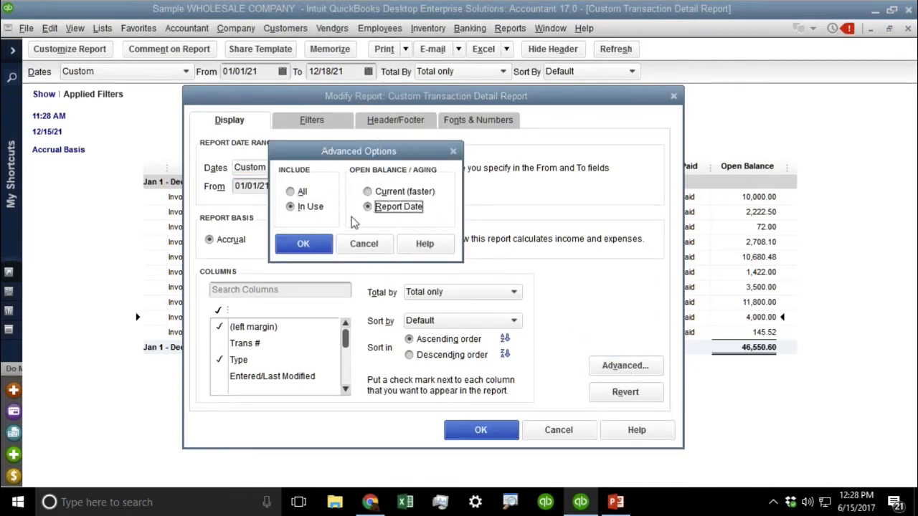
click(304, 244)
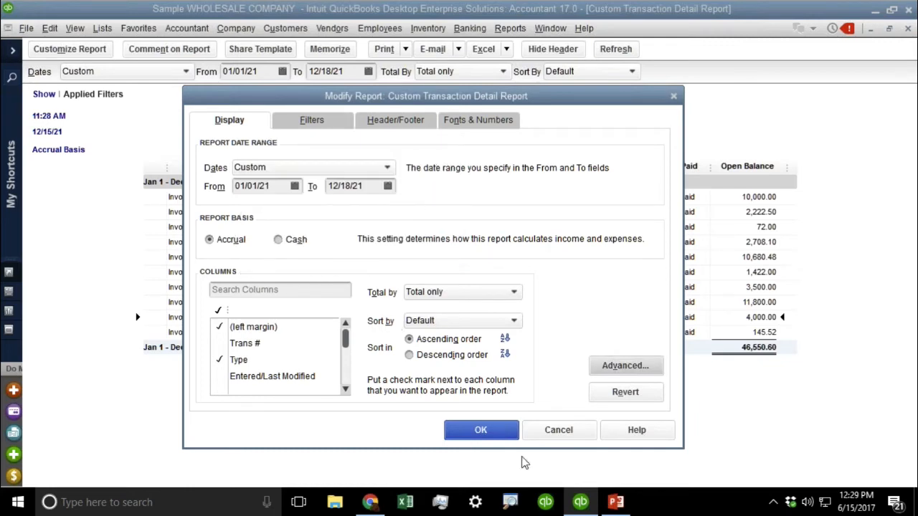
click(486, 436)
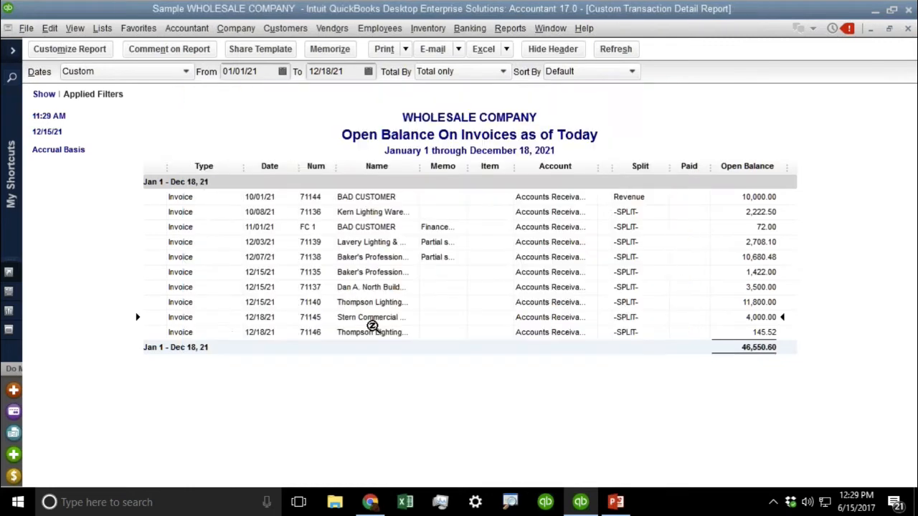
- Open the Stern Commercial invoice dated 12/18/21 from the report and go to its payment through the transaction history
double_click(370, 318)
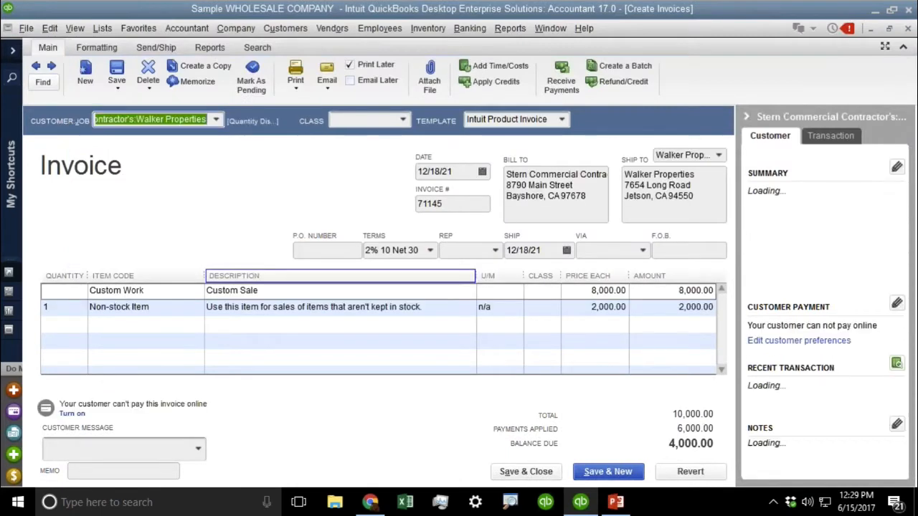
key(ctrl+h)
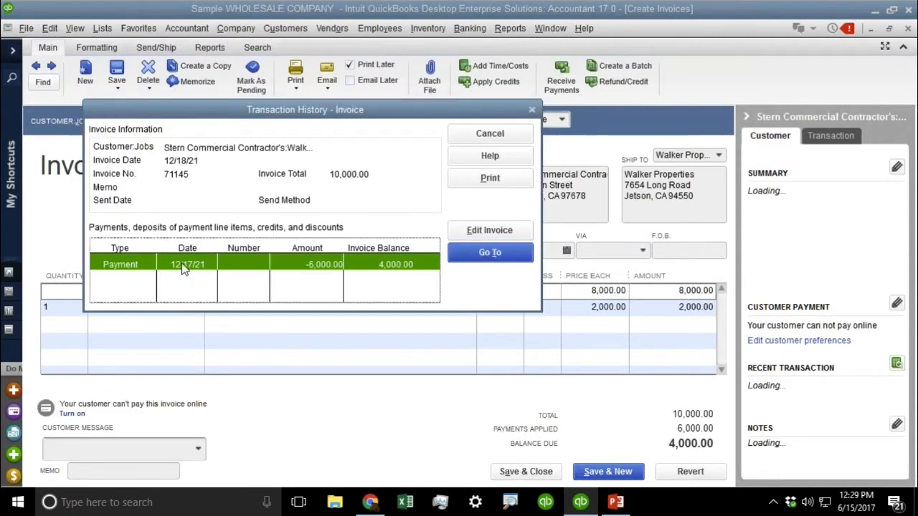
key(Return)
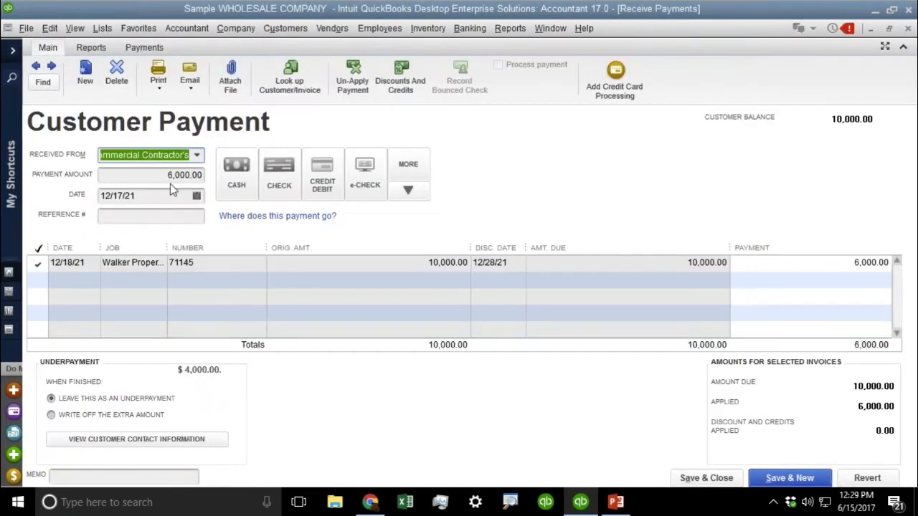
- Change the customer payment's date to 12/19/21, save it despite its applied invoice, and return to the report
click(148, 197)
key(plus)
key(plus)
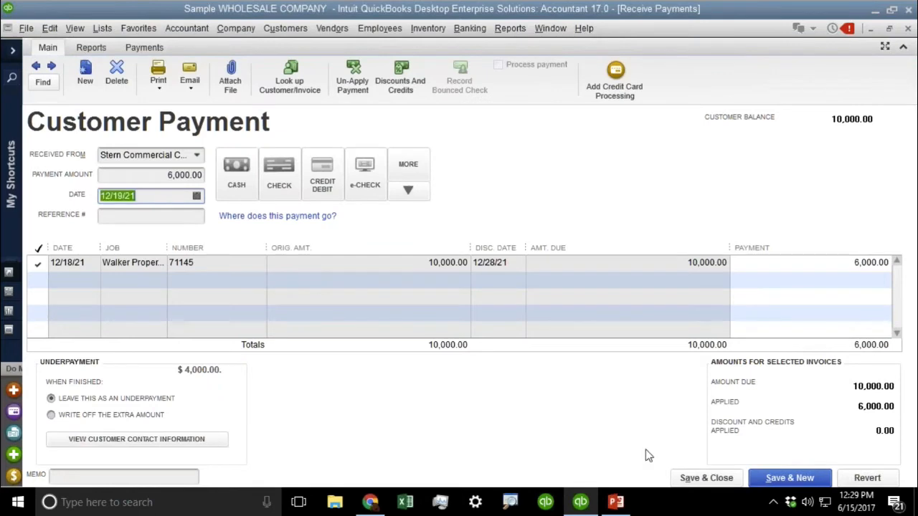
click(699, 478)
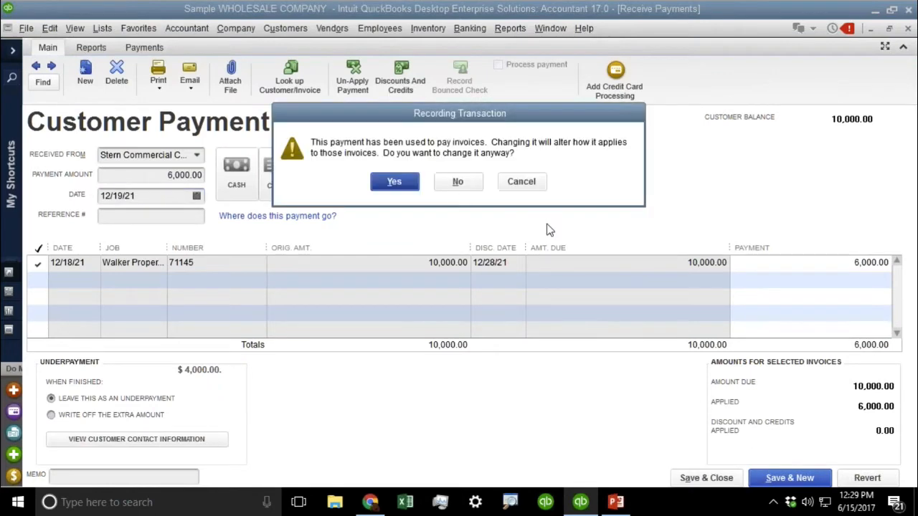
click(396, 183)
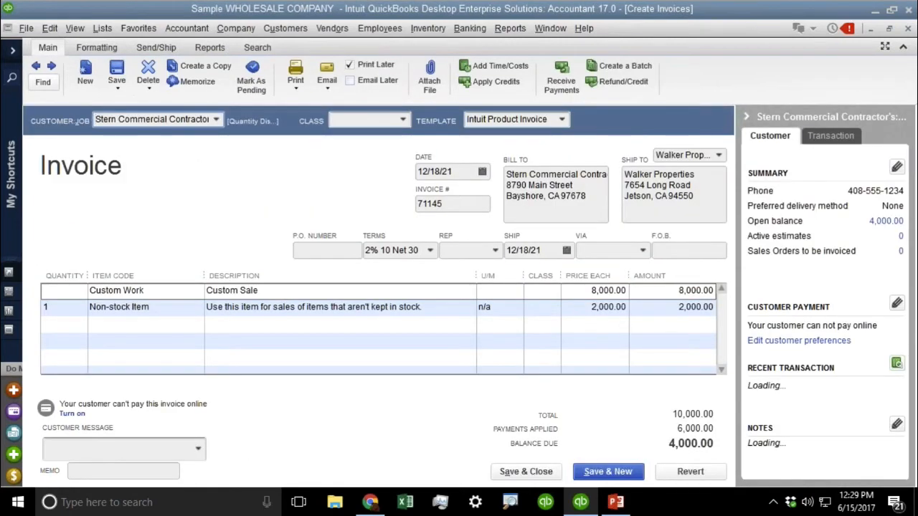
key(Escape)
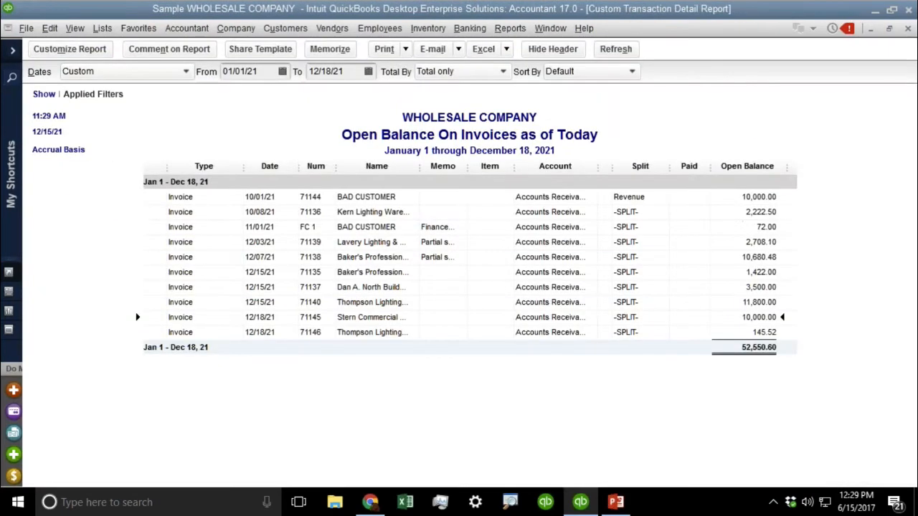
click(347, 68)
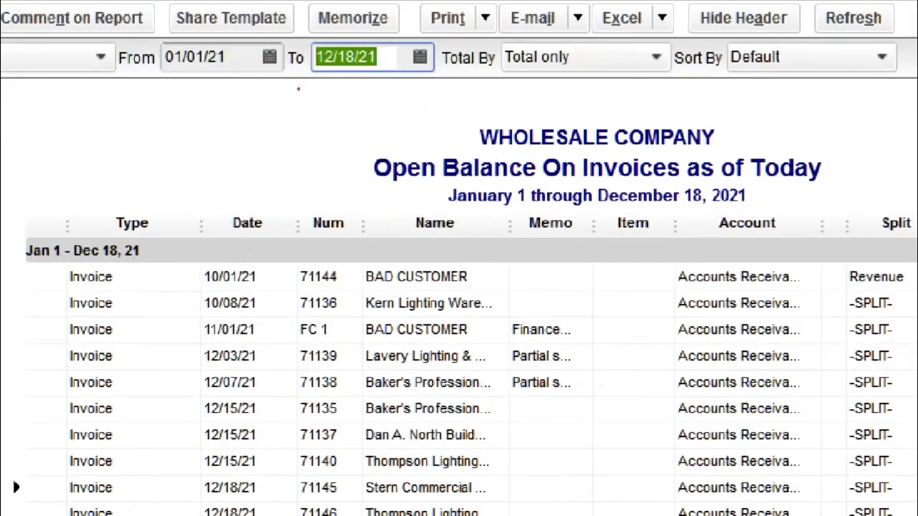
mouse_move(433, 27)
mouse_down()
mouse_move(286, 68)
mouse_move(430, 32)
mouse_up()
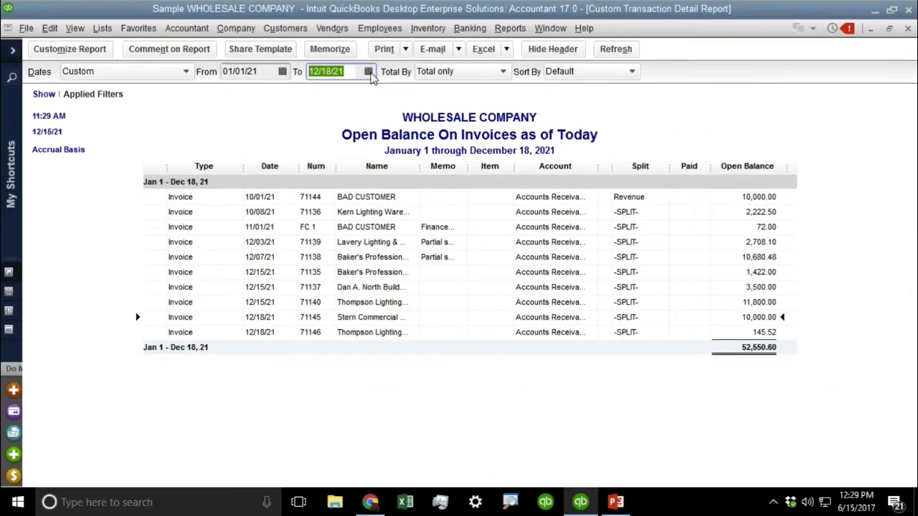
click(767, 317)
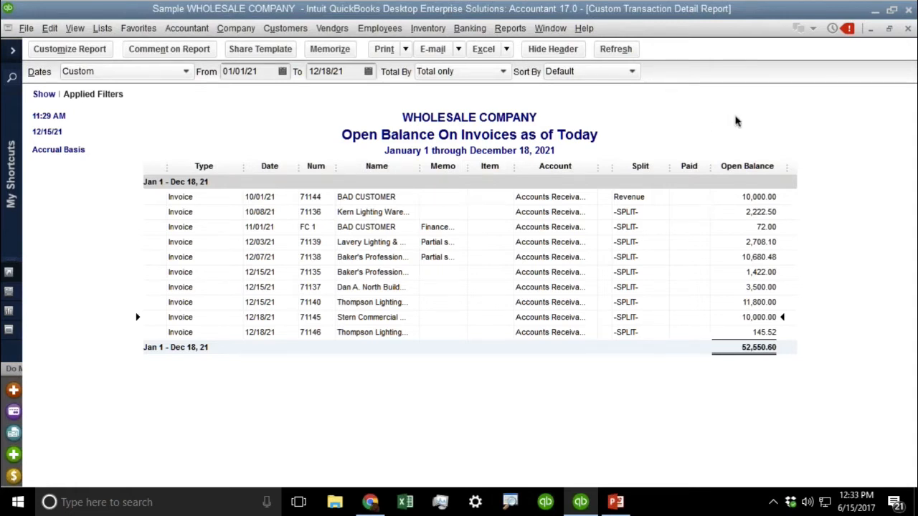
- Change the report title in the header settings to "Invoices that have been paid today"
click(69, 49)
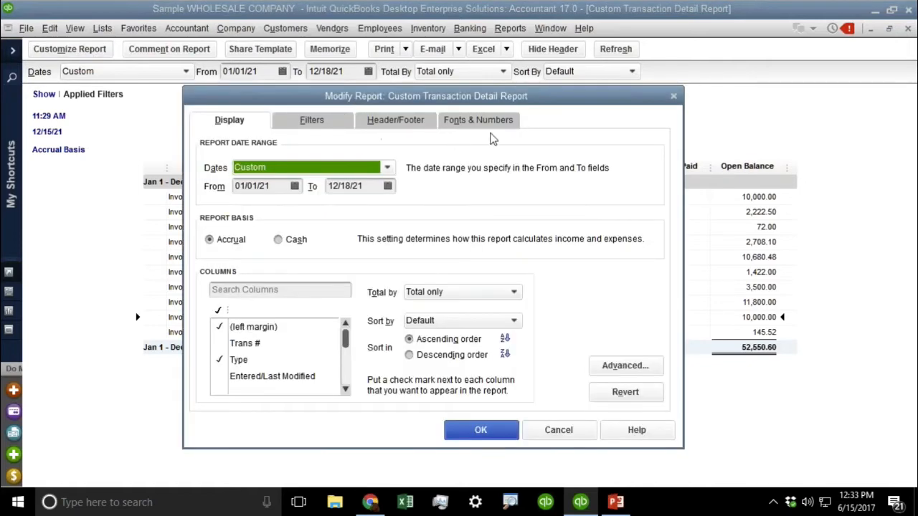
click(405, 127)
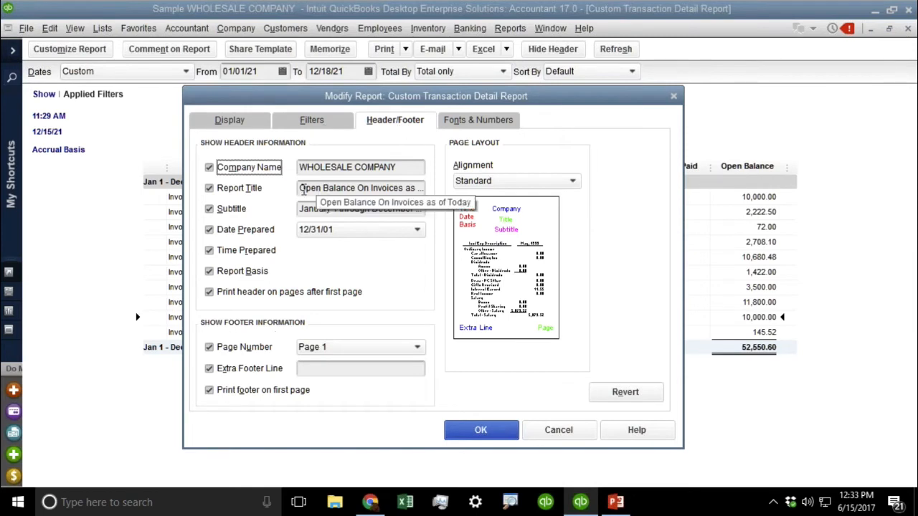
click(363, 188)
drag(363, 188, 541, 199)
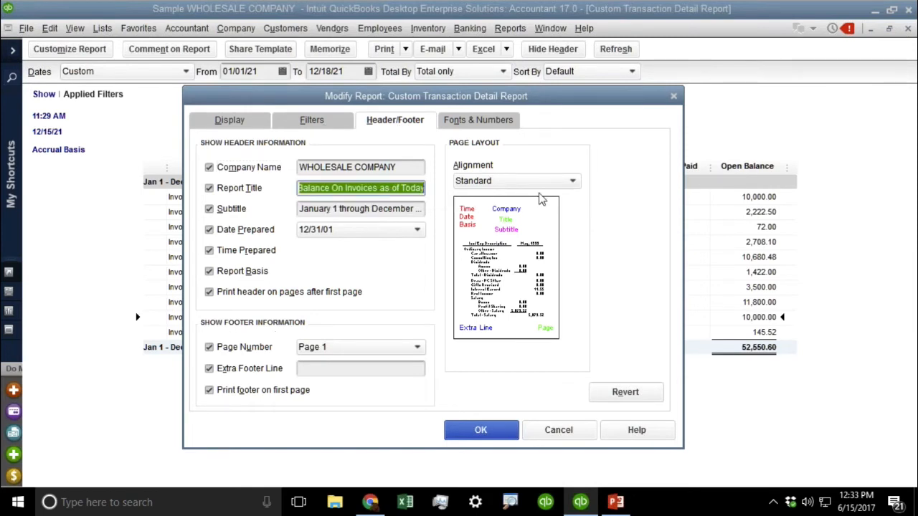
key(BackSpace)
text(Invoices )
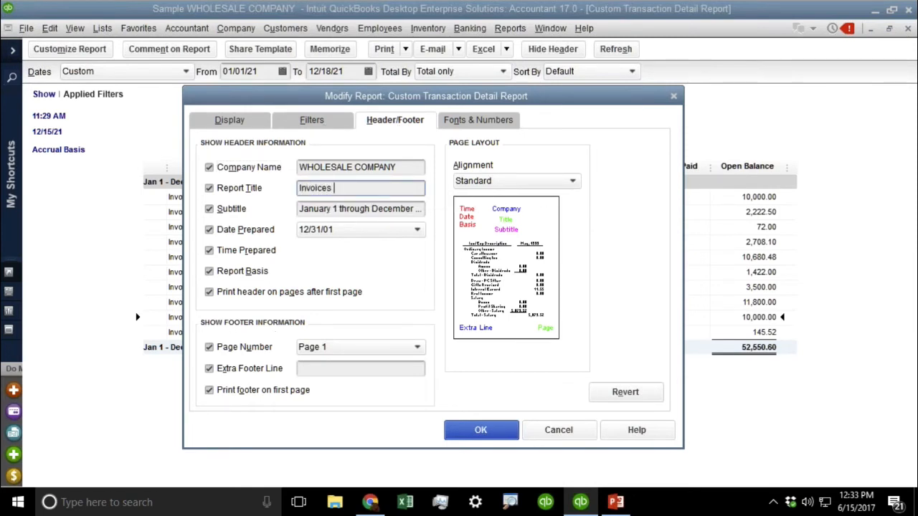
text(that have been paid toda)
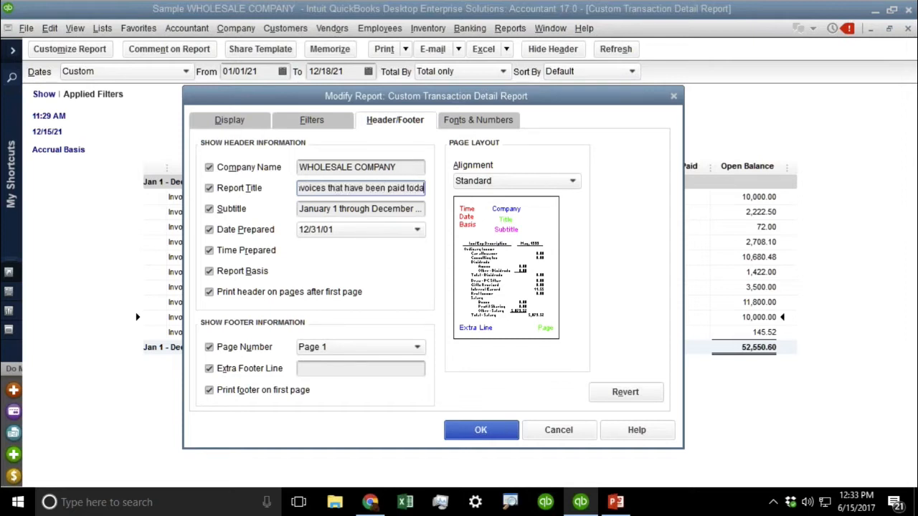
text(y)
click(481, 430)
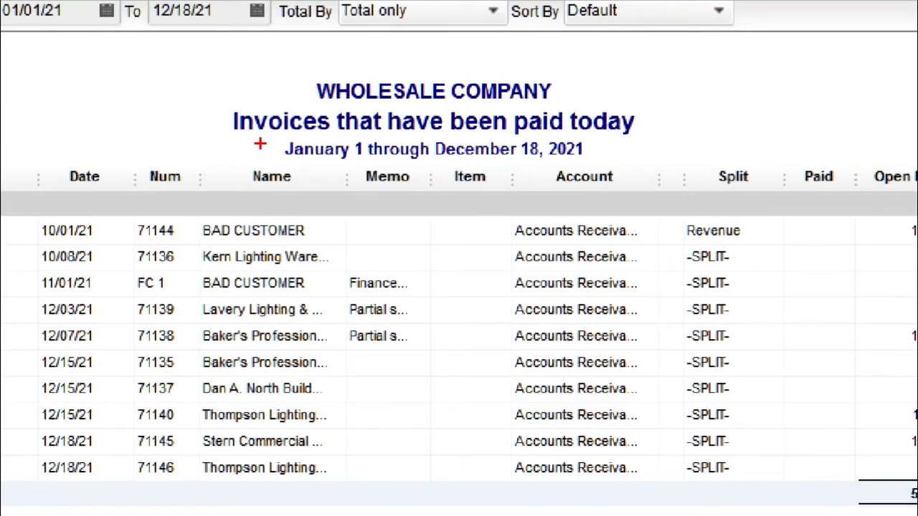
mouse_move(318, 93)
mouse_down()
mouse_move(190, 101)
mouse_move(280, 166)
mouse_move(337, 97)
mouse_up()
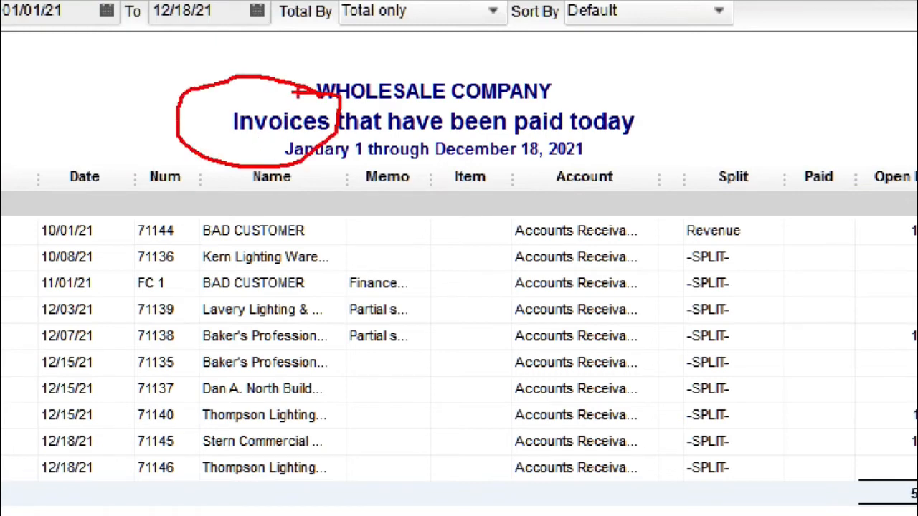
mouse_move(448, 133)
mouse_down()
mouse_move(642, 136)
mouse_move(645, 95)
mouse_move(450, 99)
mouse_move(441, 126)
mouse_up()
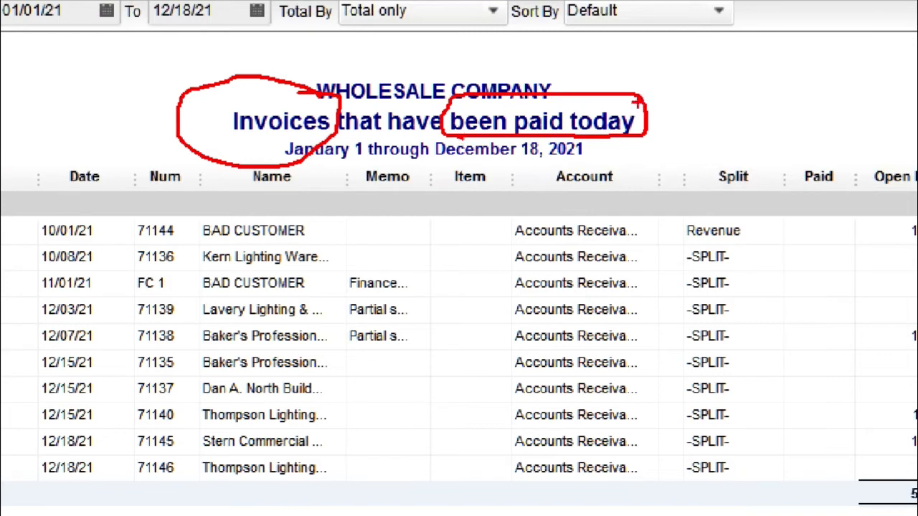
mouse_move(566, 105)
mouse_down()
mouse_move(562, 148)
mouse_move(568, 94)
mouse_move(661, 123)
mouse_move(552, 153)
mouse_up()
key(Escape)
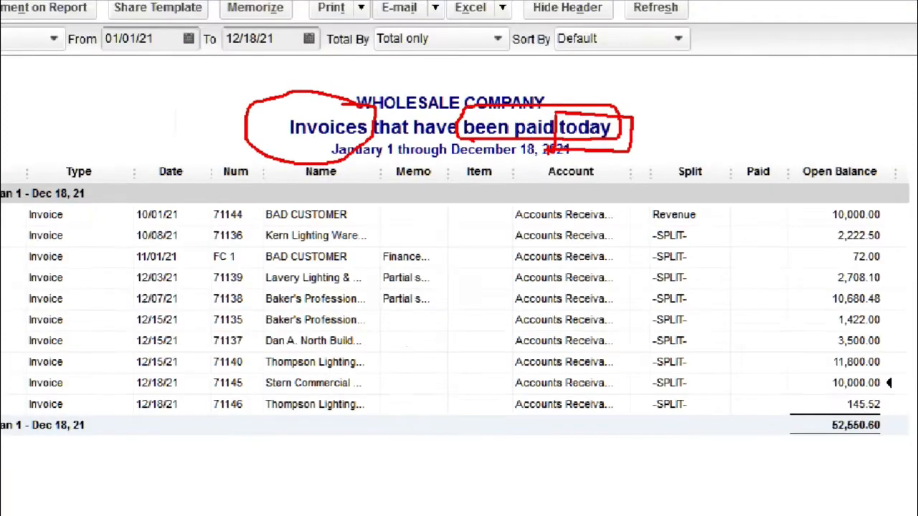
- Set the report's start date to 12/18/21 and refresh so it covers only that day
click(255, 73)
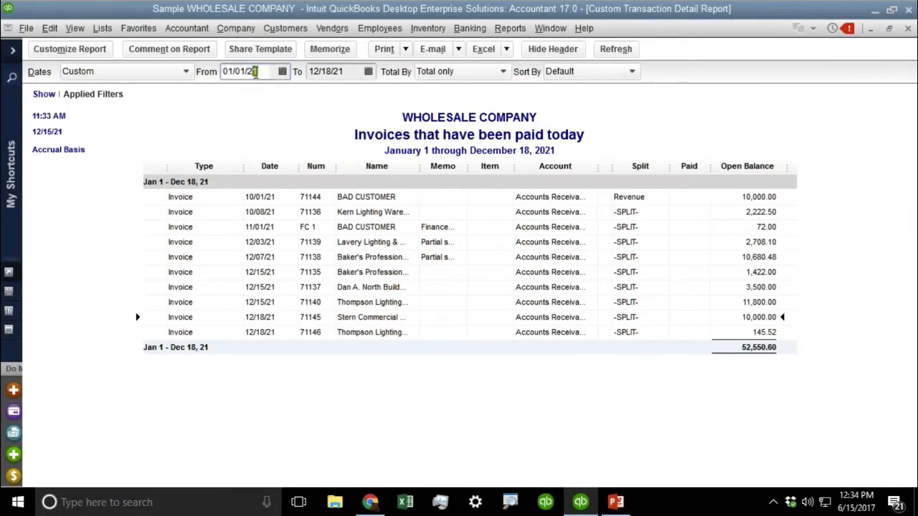
key(t)
key(plus)
key(plus)
key(plus)
key(Tab)
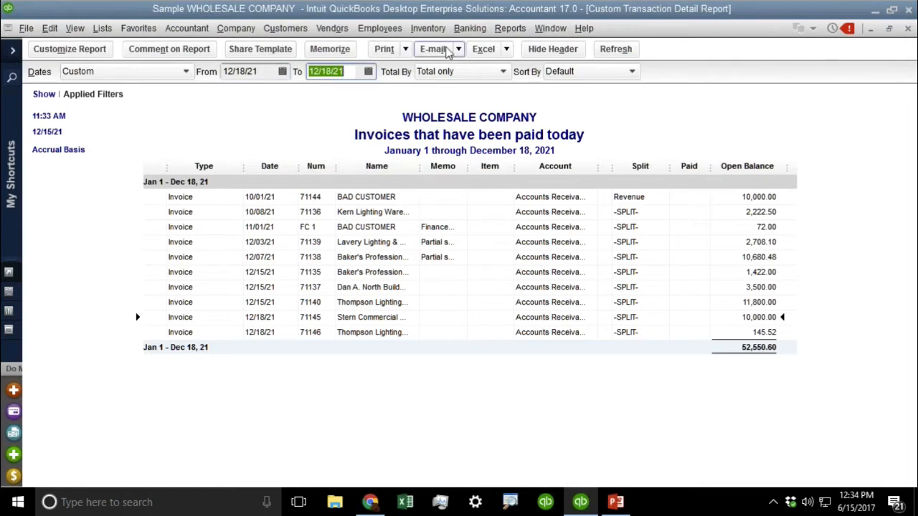
click(615, 48)
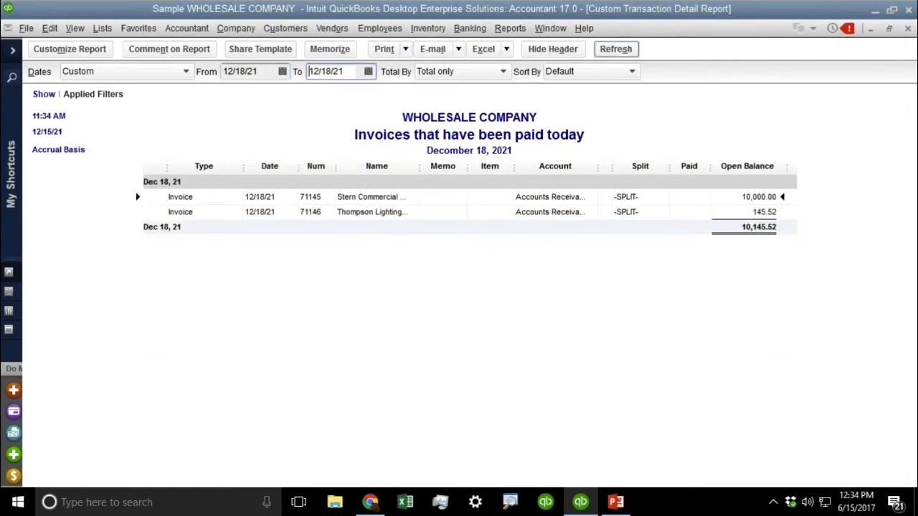
- Switch the report basis to Cash and set the Detail Level filter to All except summary
click(71, 50)
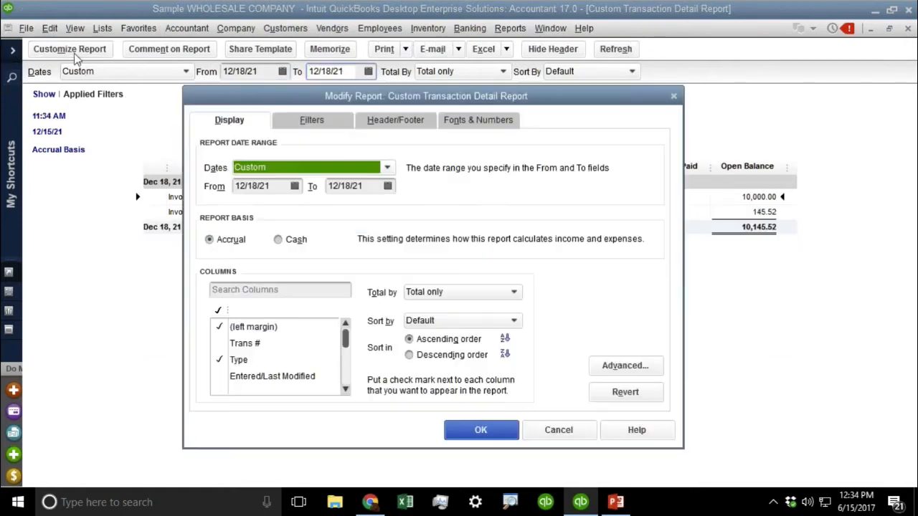
click(294, 242)
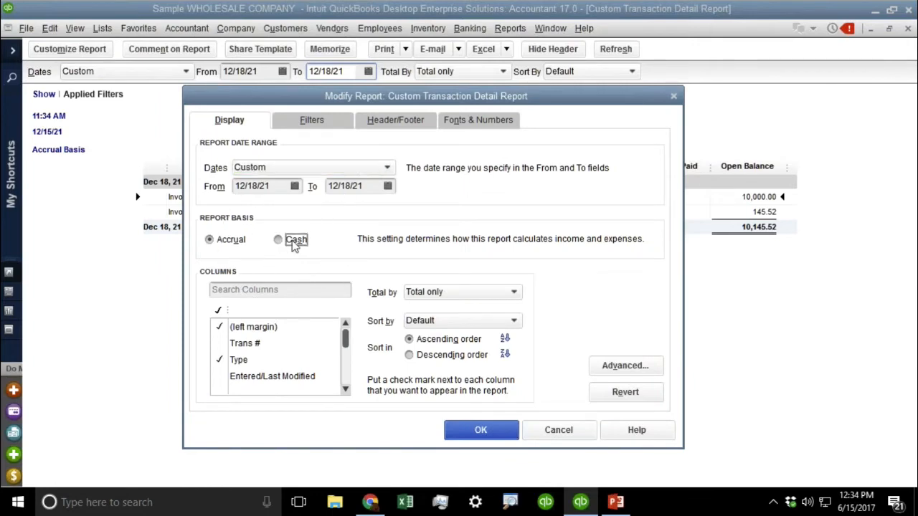
click(311, 121)
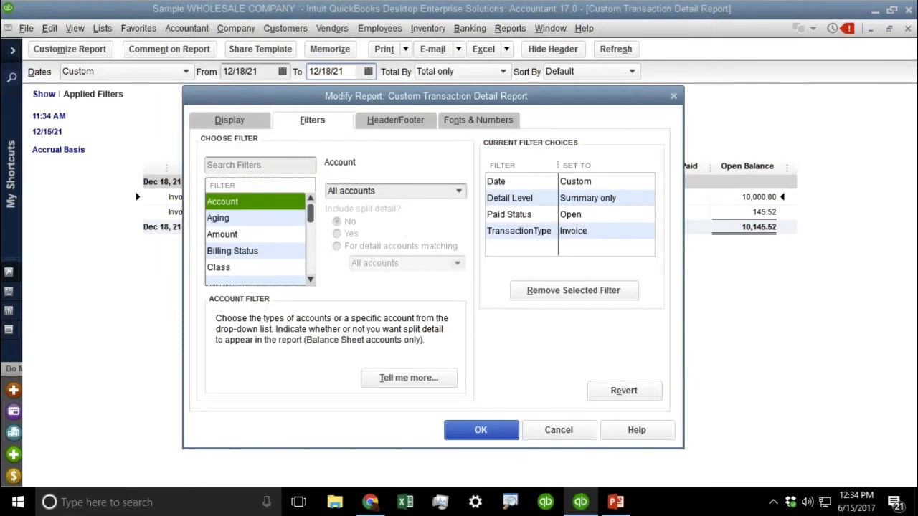
click(243, 122)
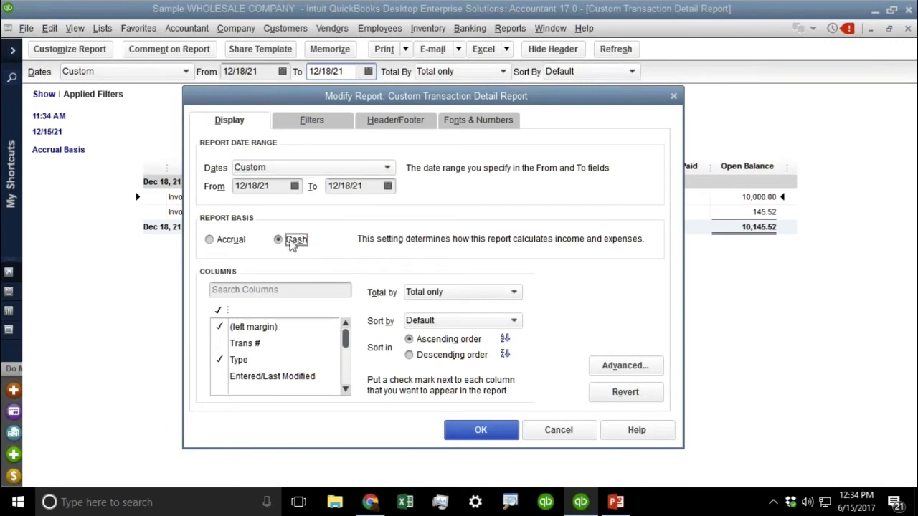
click(301, 123)
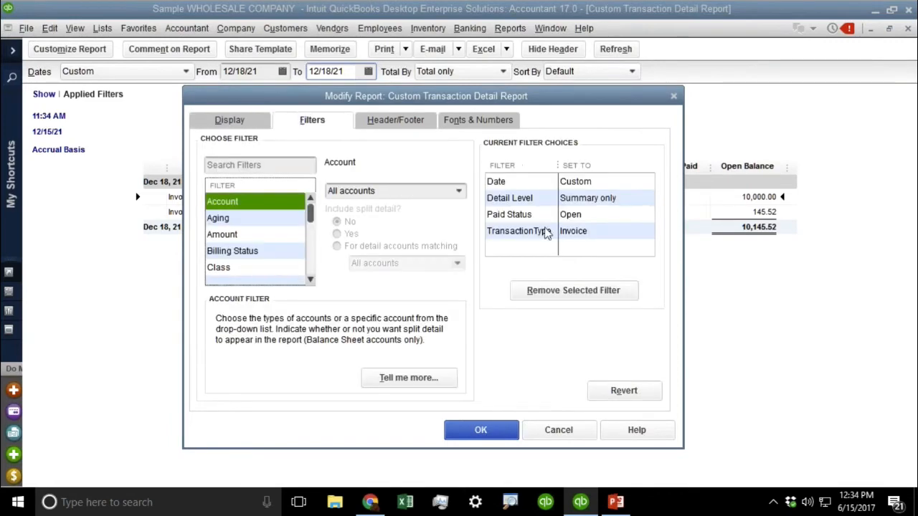
click(507, 200)
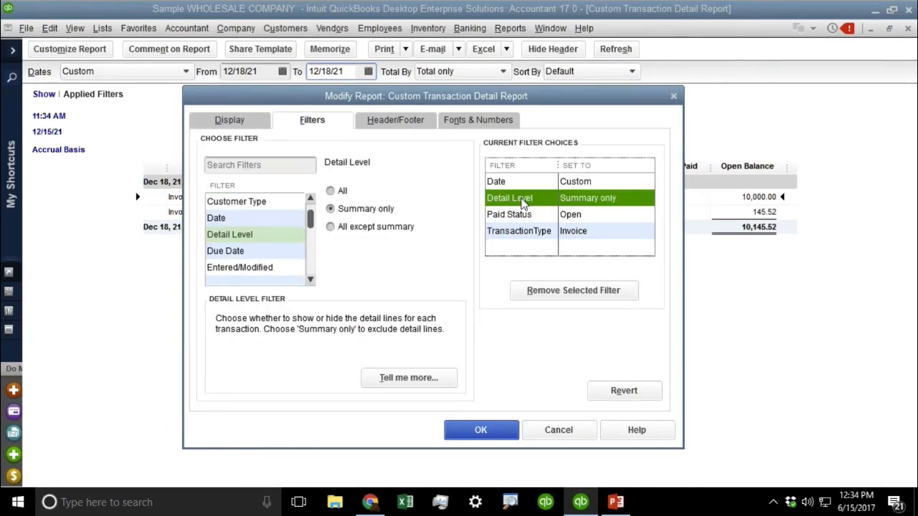
click(365, 232)
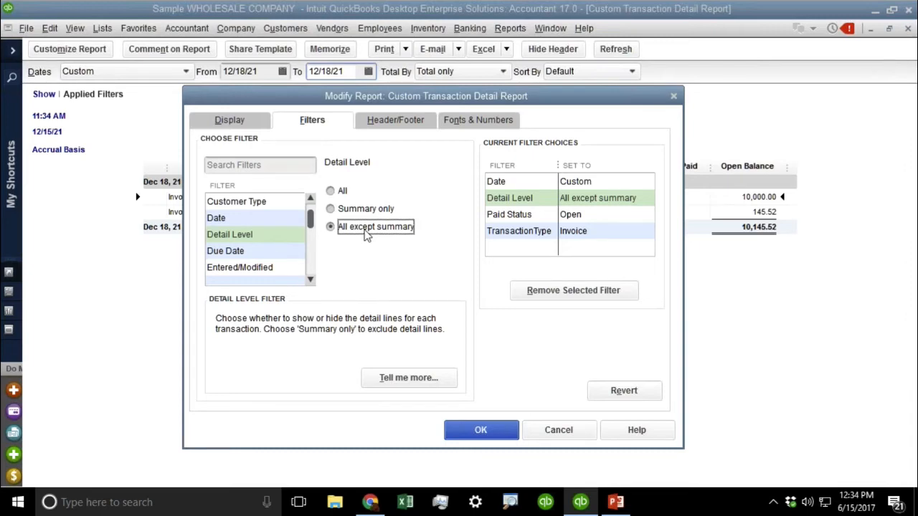
- Recheck the Cash basis setting, set the Paid Status filter to Either, and apply the report changes
click(256, 122)
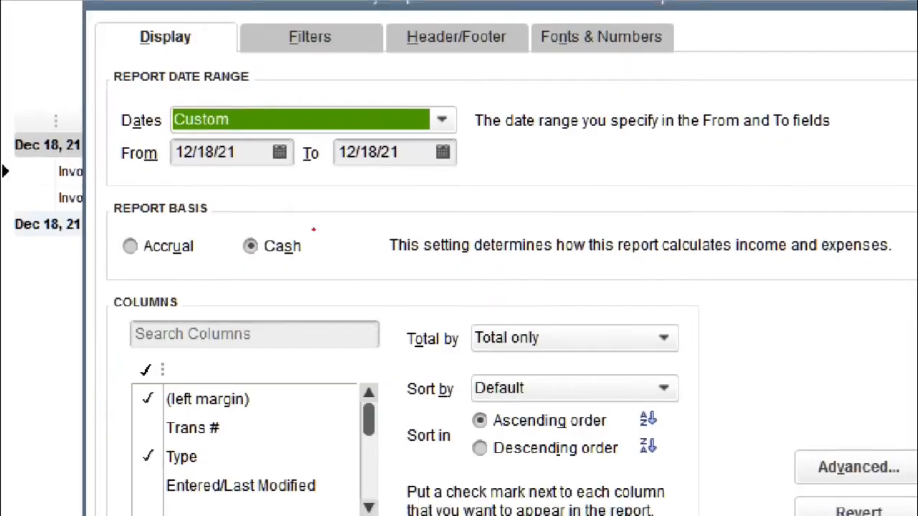
mouse_move(287, 221)
mouse_down()
mouse_move(237, 235)
mouse_move(271, 199)
mouse_up()
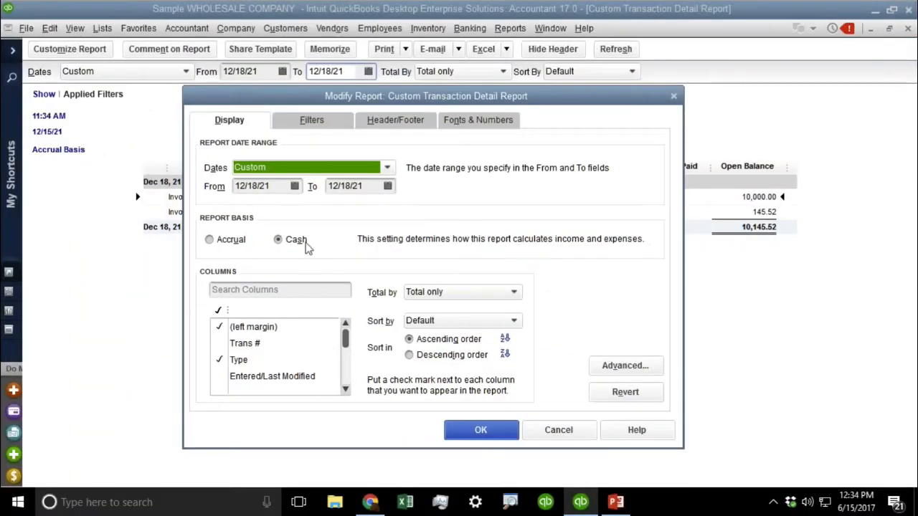
click(275, 251)
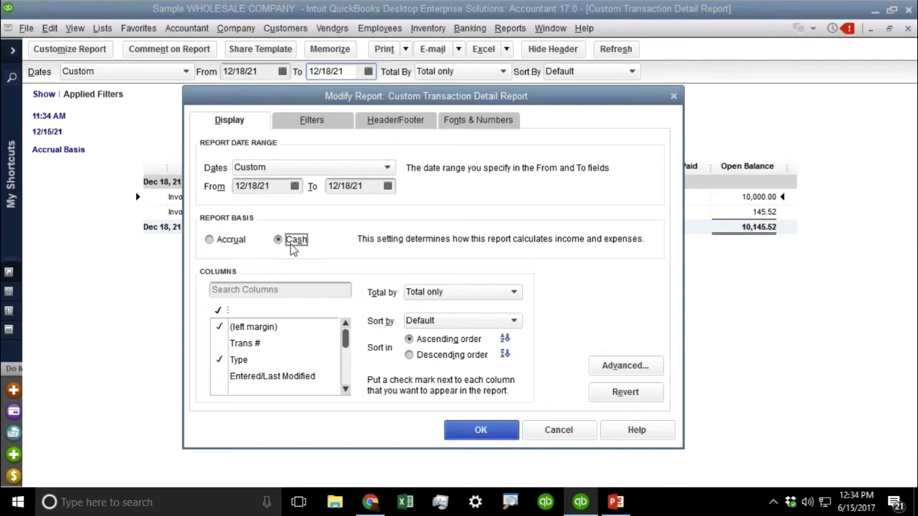
click(331, 127)
click(542, 221)
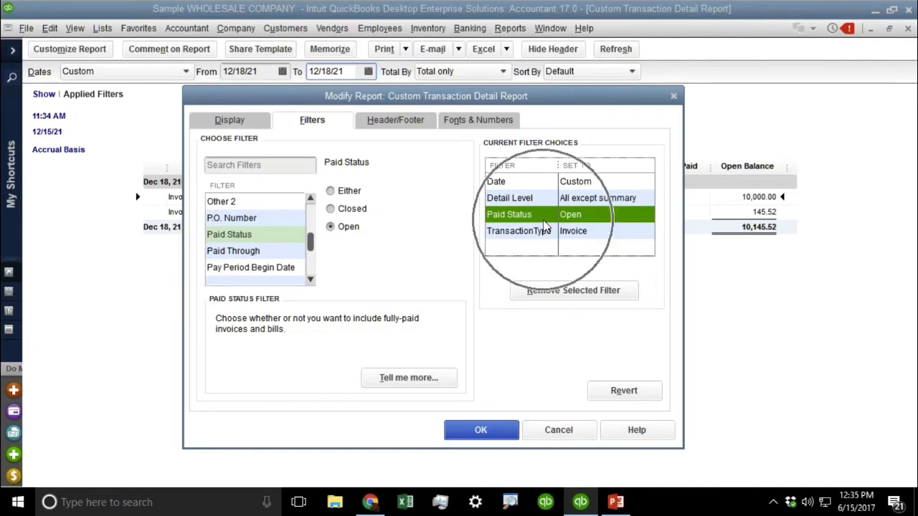
click(332, 191)
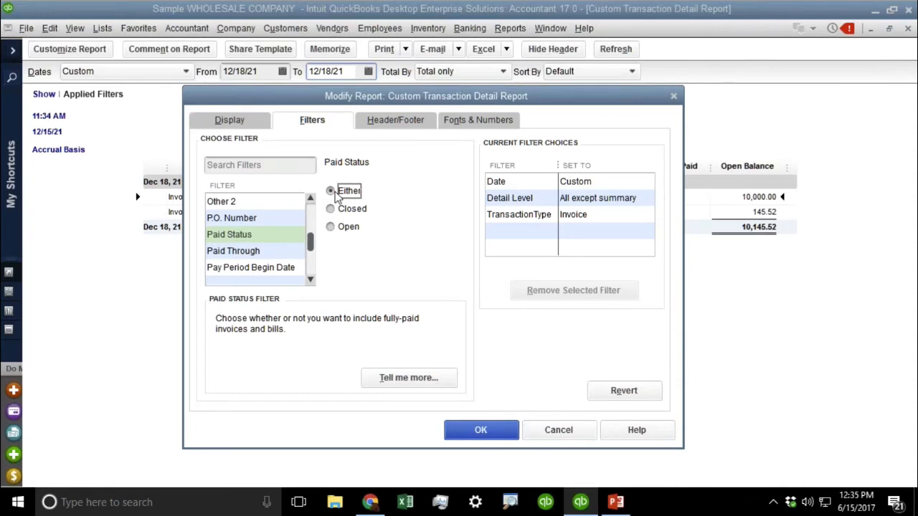
click(480, 430)
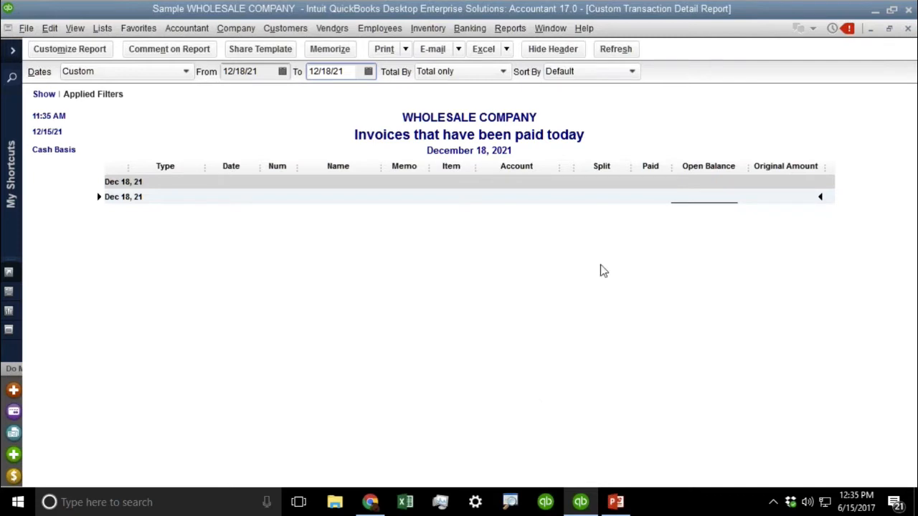
- Open the Stern Commercial customer payment from Receive Payments and set its date to 12/18/21
click(236, 28)
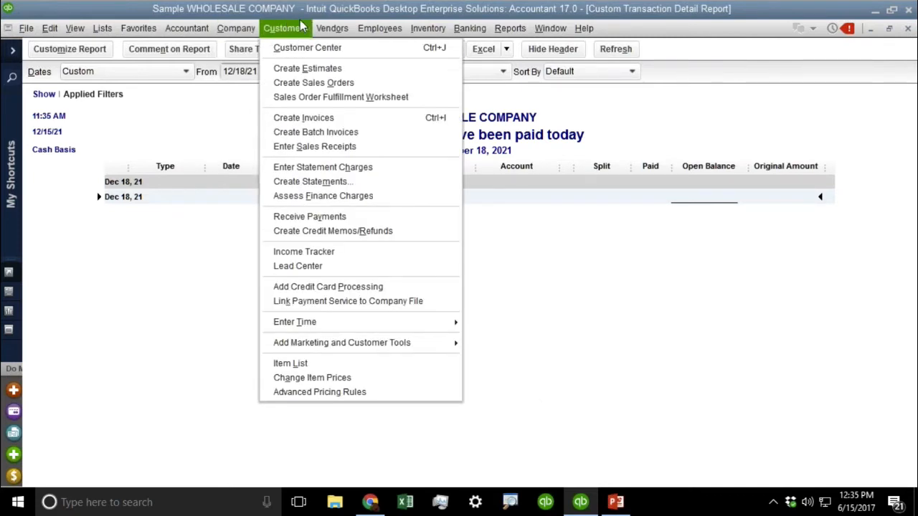
click(343, 216)
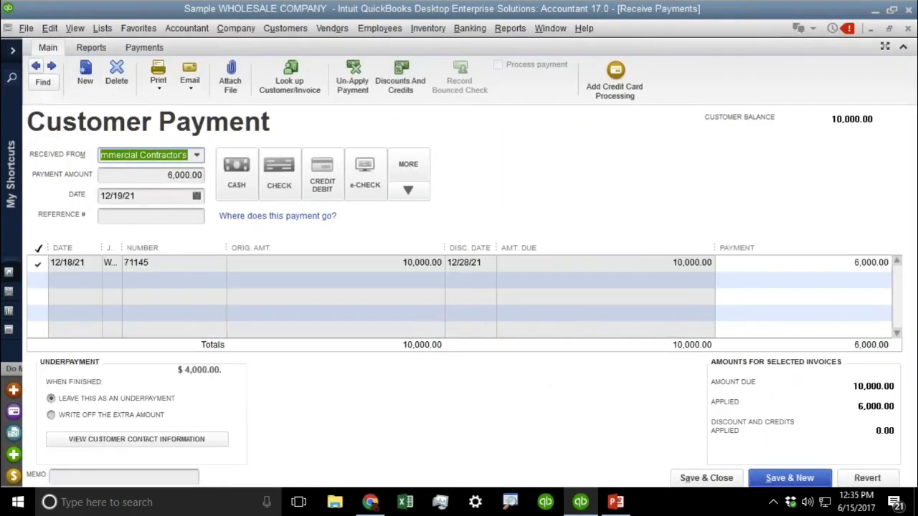
key(Tab)
click(150, 197)
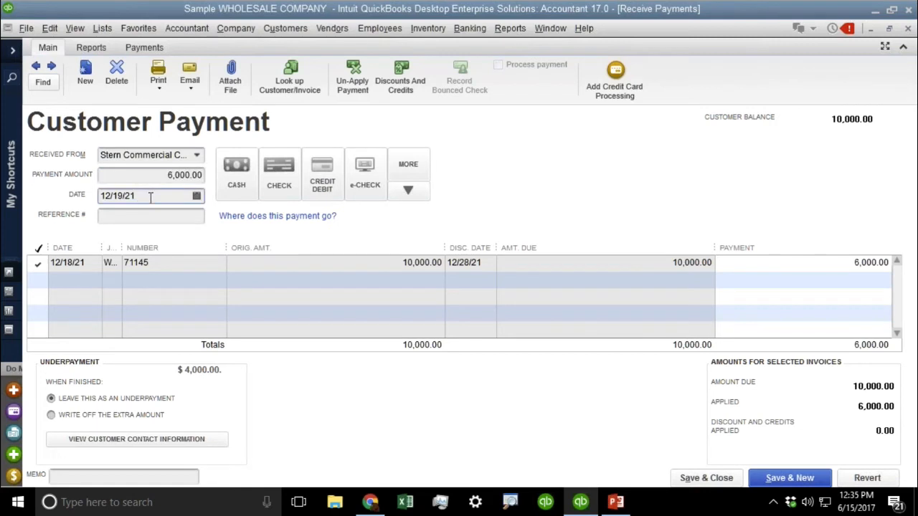
key(minus)
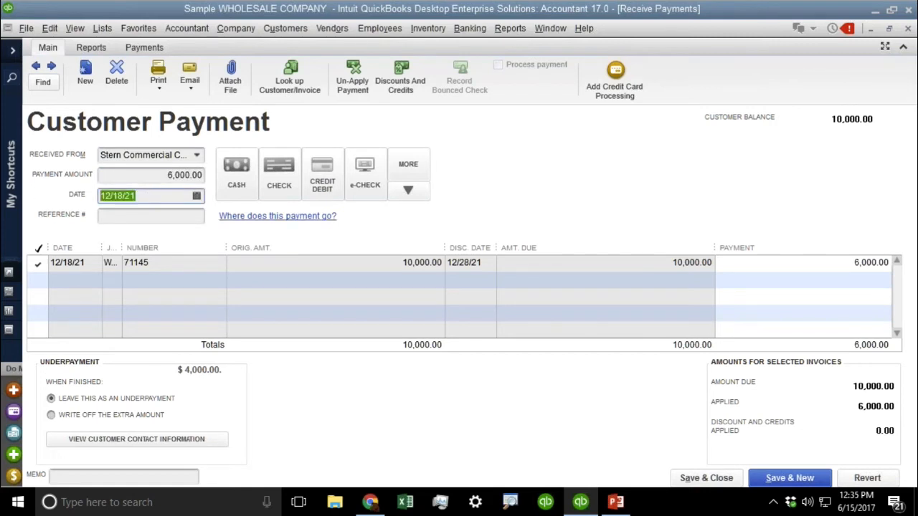
- Review the payment amount, then save and close the payment, accepting the change, to return to the report
click(159, 175)
key(ctrl)
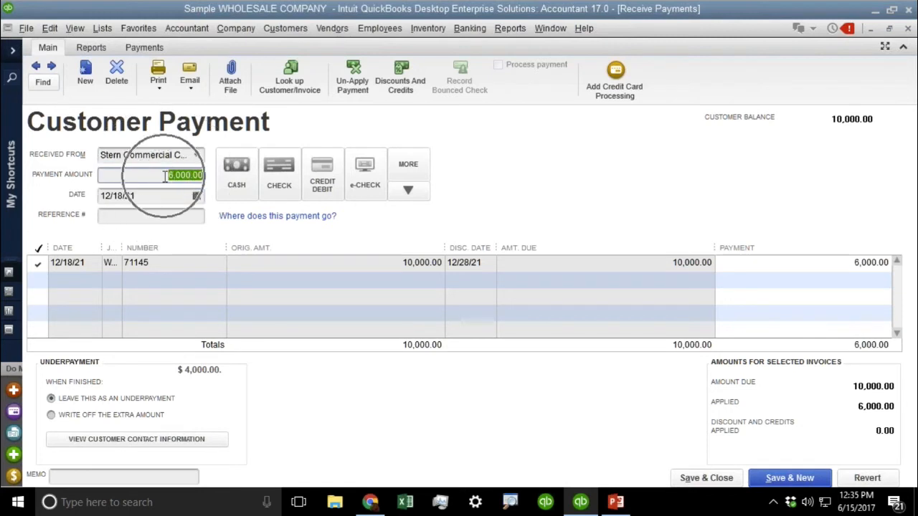
click(169, 195)
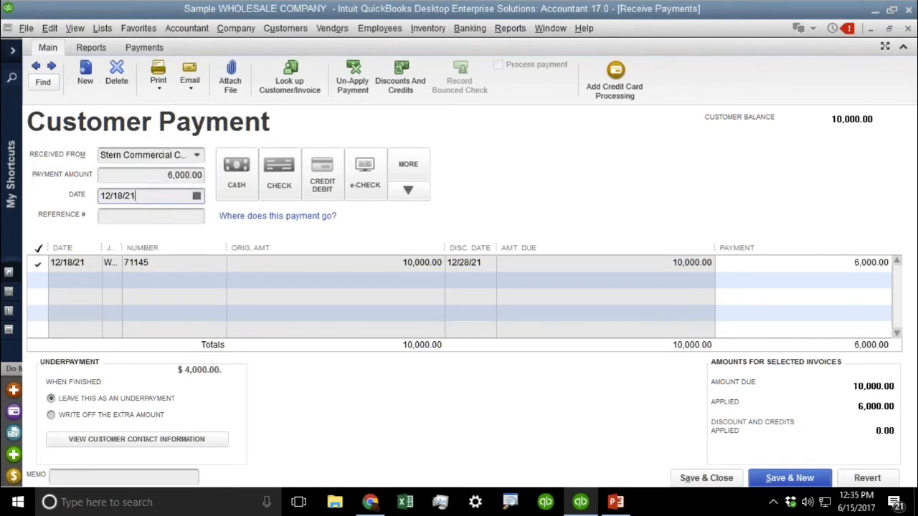
drag(172, 177, 206, 176)
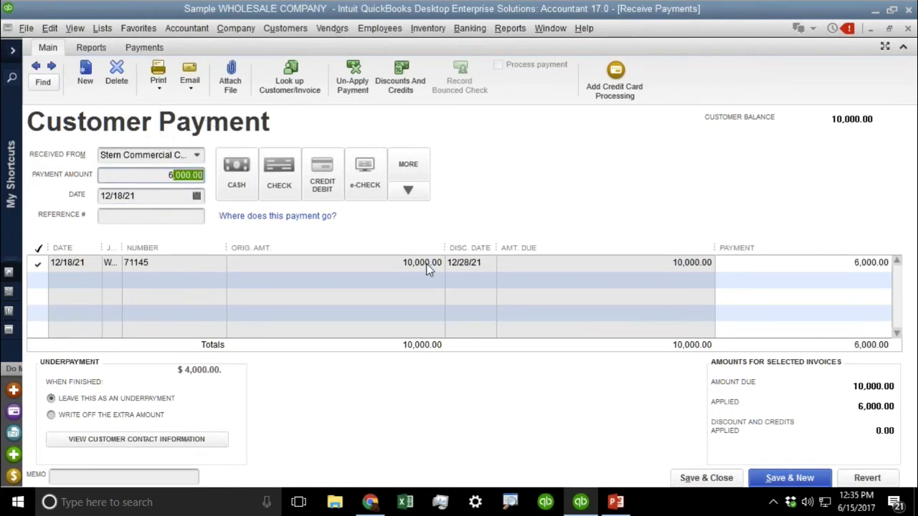
key(ctrl)
key(ctrl)
click(719, 486)
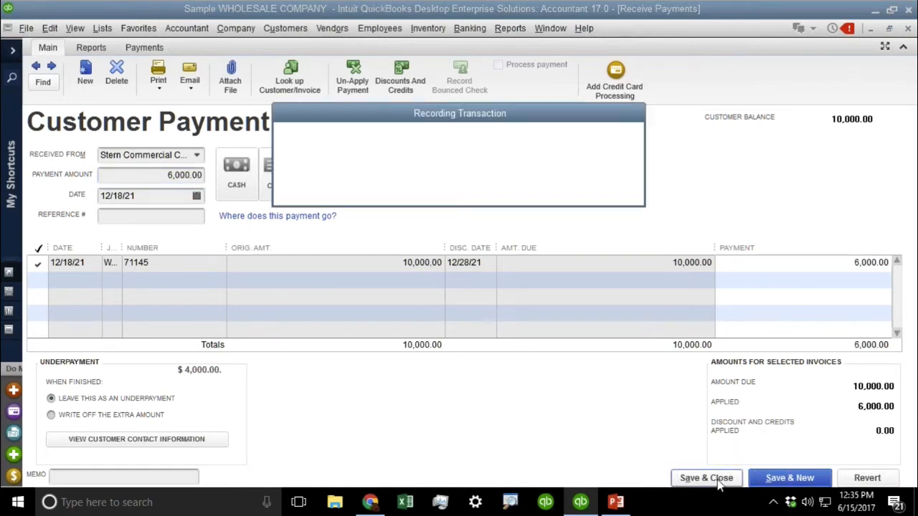
click(365, 189)
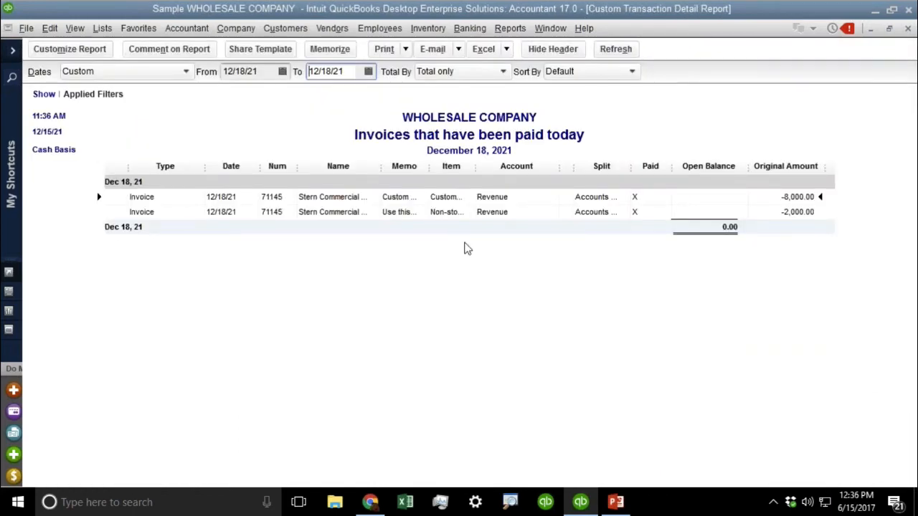
- Add the Debit and Credit columns in the report's display settings
click(65, 61)
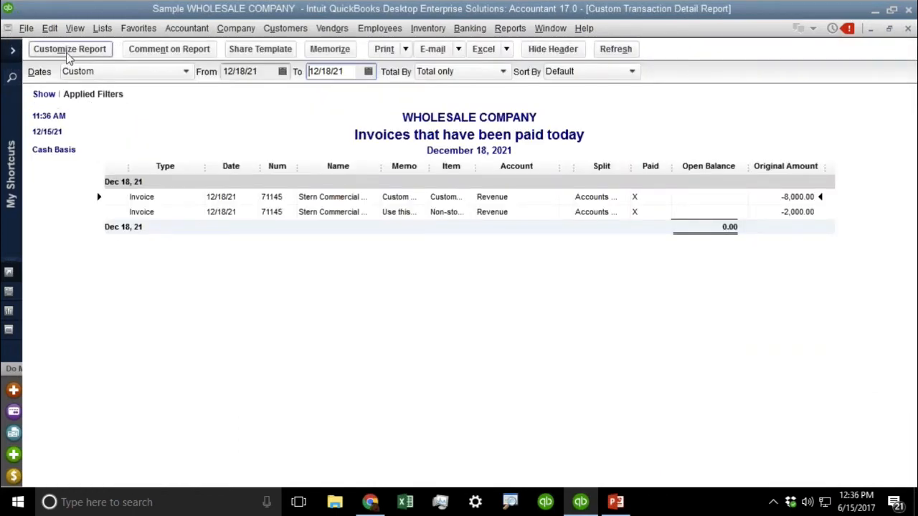
click(271, 287)
text(deb)
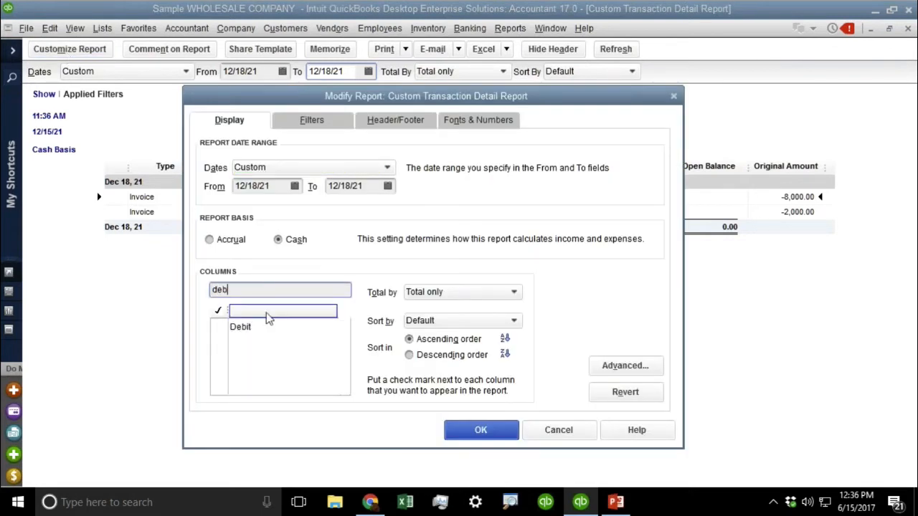
click(247, 330)
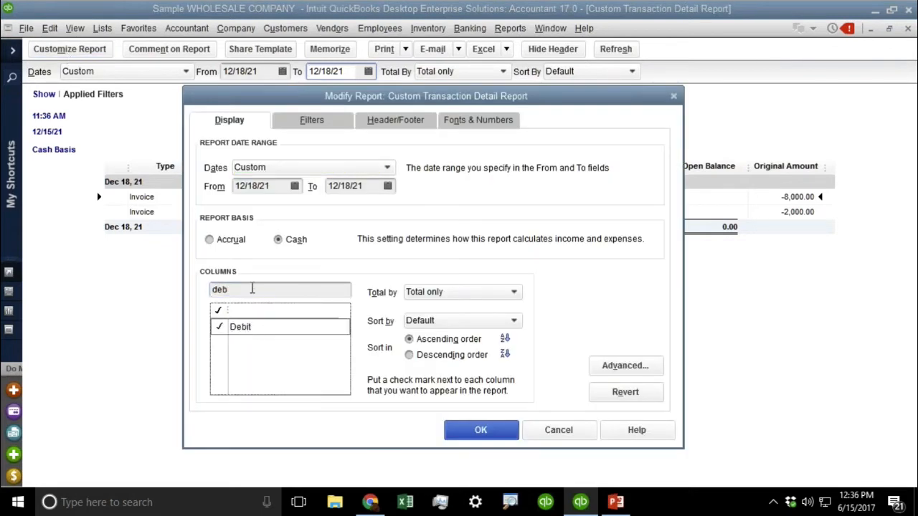
double_click(252, 288)
text(cre)
click(238, 329)
click(249, 310)
- Remove the Open Balance column from the report and apply the column changes
drag(238, 291, 170, 290)
text(ope)
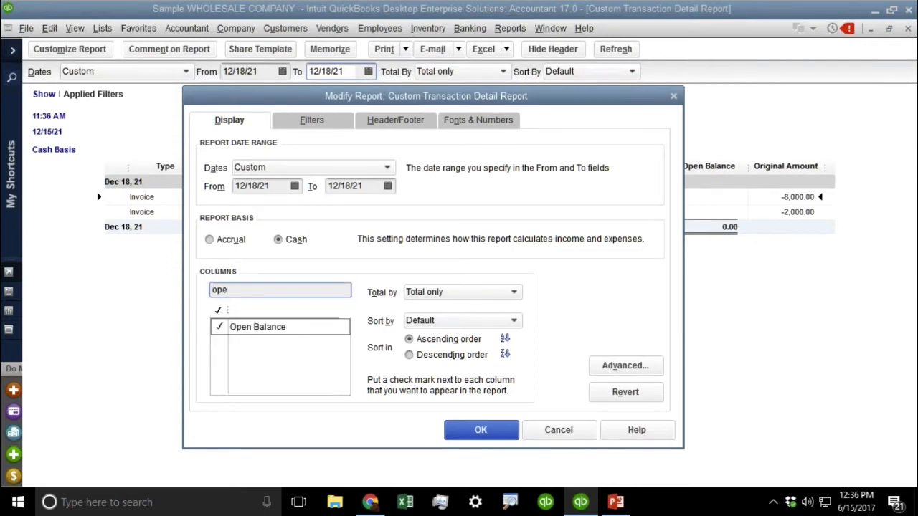
click(219, 328)
click(481, 431)
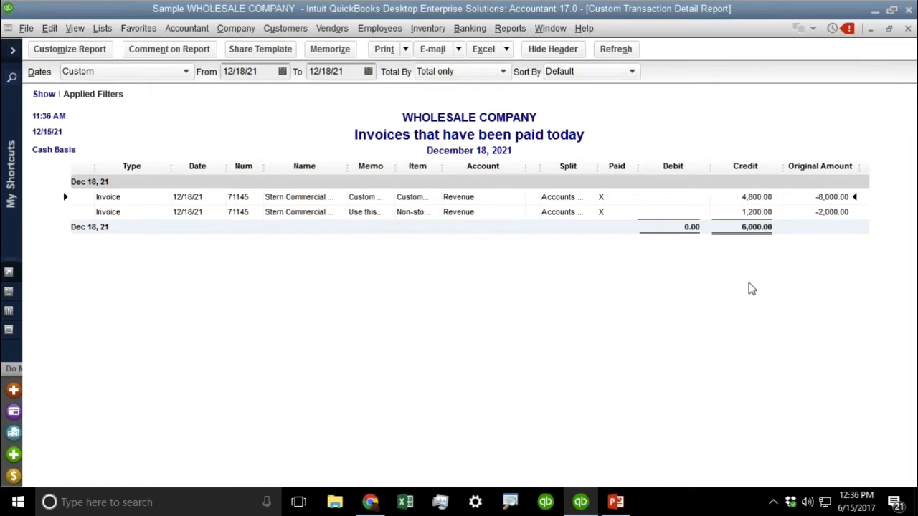
- Open the Stern Commercial invoice from the report, set its date to 12/14/21, and save and close it, accepting the change
double_click(195, 198)
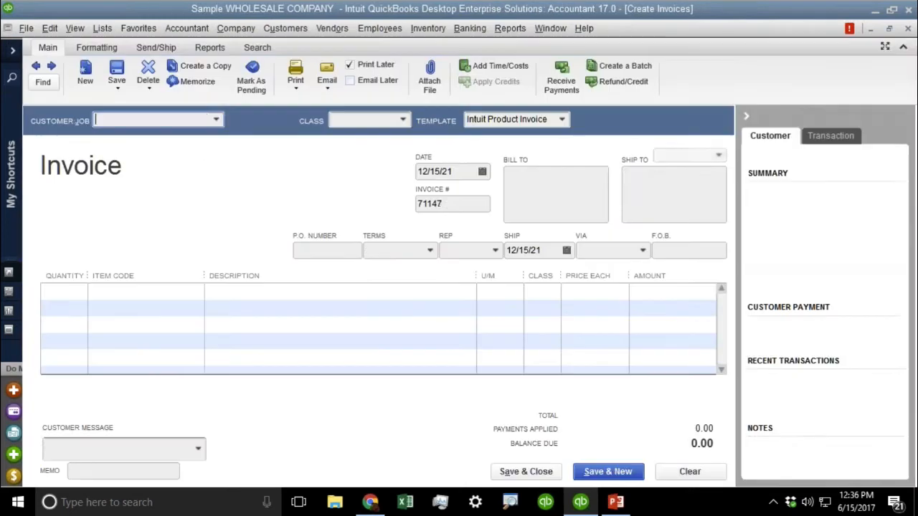
click(450, 172)
double_click(451, 172)
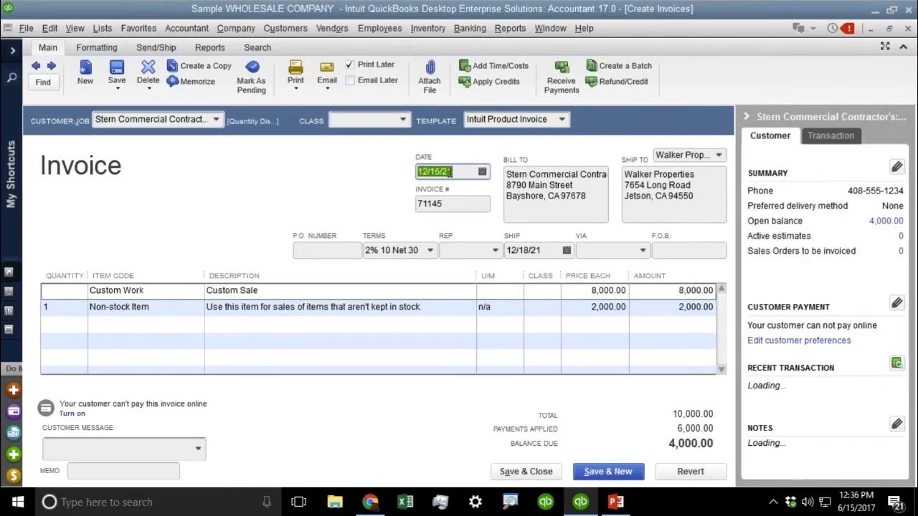
click(452, 172)
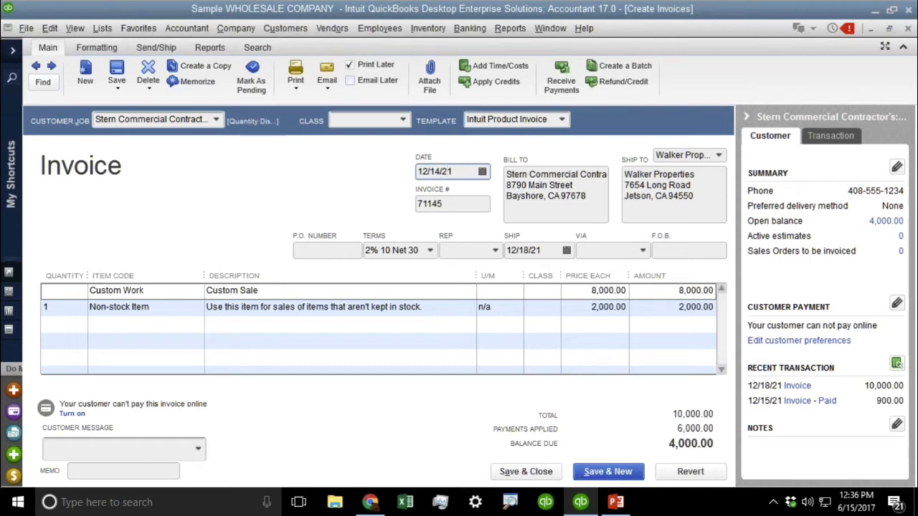
click(526, 471)
click(395, 183)
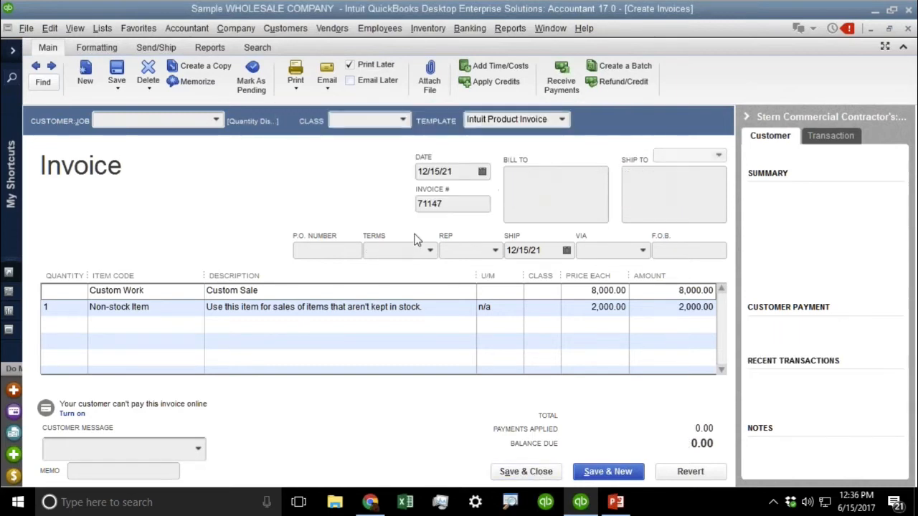
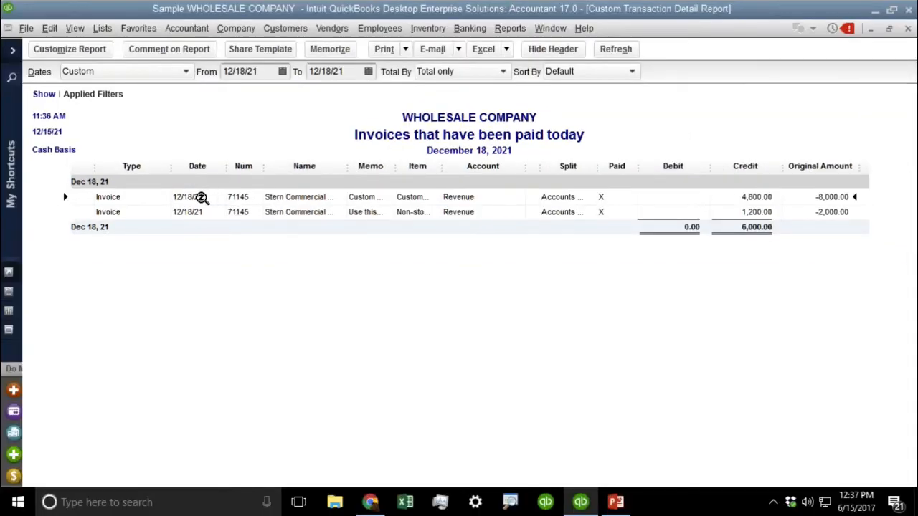
- Reopen the Stern Commercial invoice from the report and examine its invoice date and ship date
double_click(198, 198)
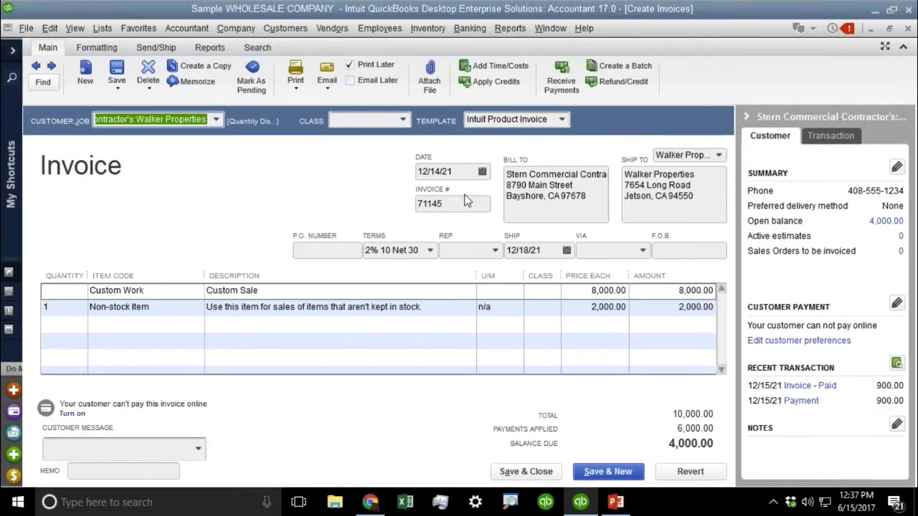
click(457, 176)
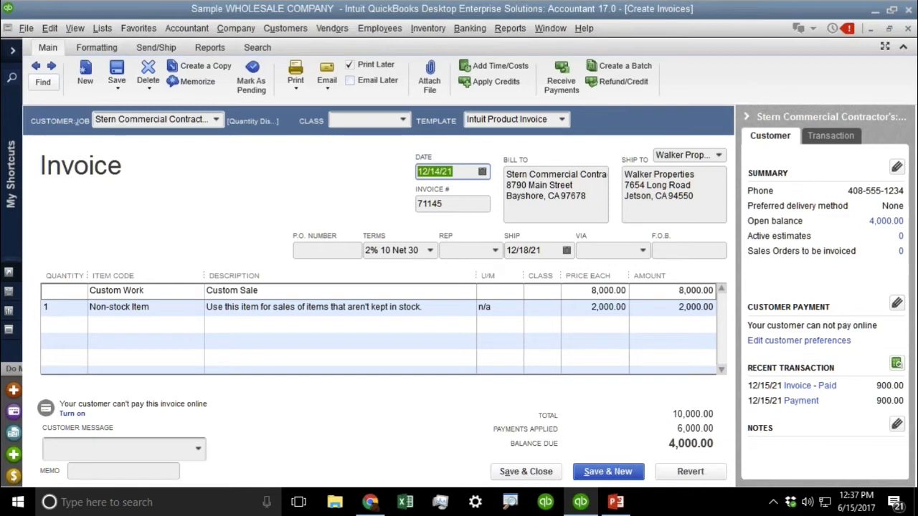
click(553, 250)
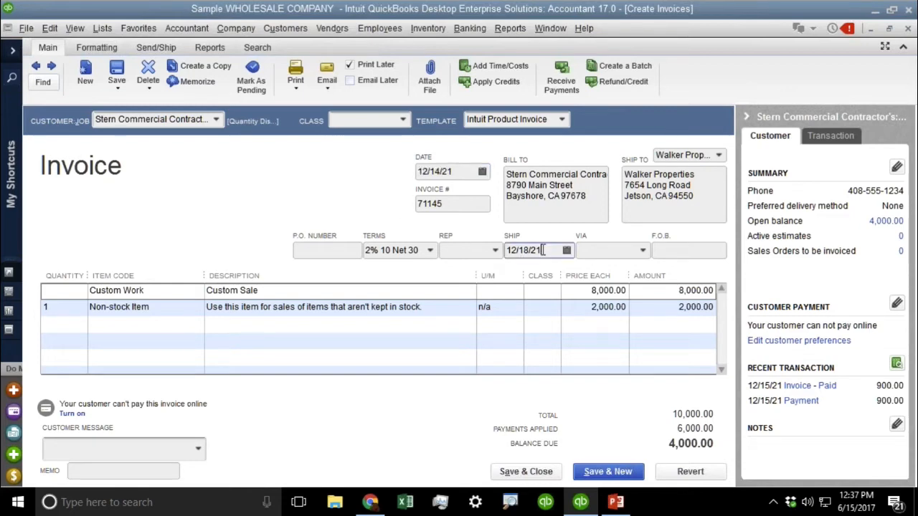
- Customize the data layout on a copy of the Intuit Product Invoice template, retitling the Ship Date field "Original Invoice Date"
click(98, 44)
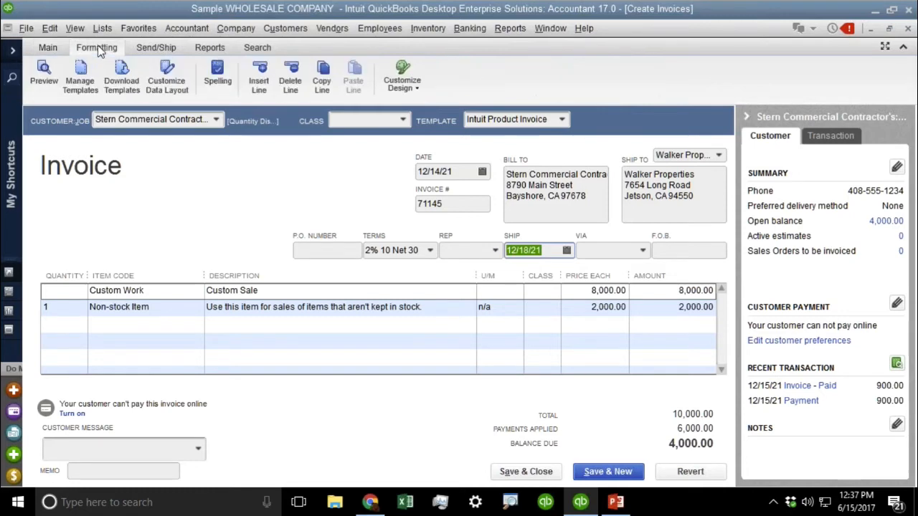
click(170, 86)
click(425, 190)
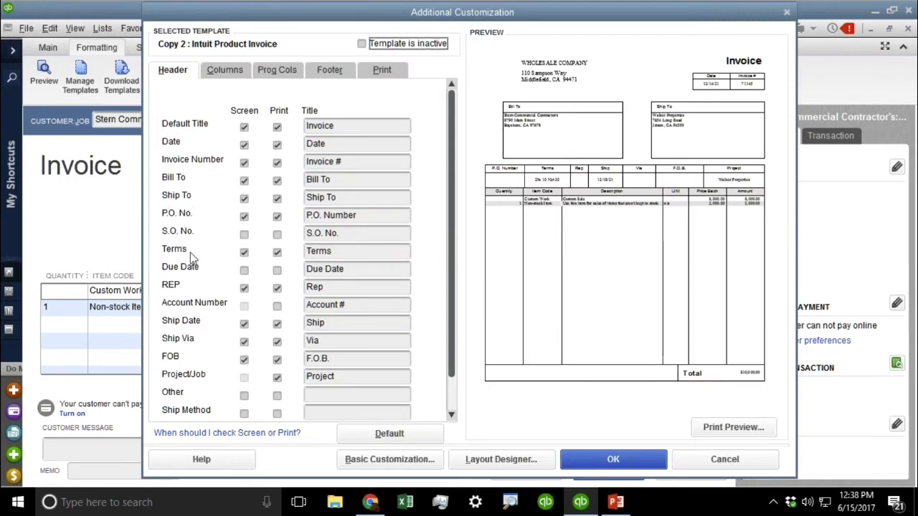
click(333, 323)
double_click(333, 323)
key(BackSpace)
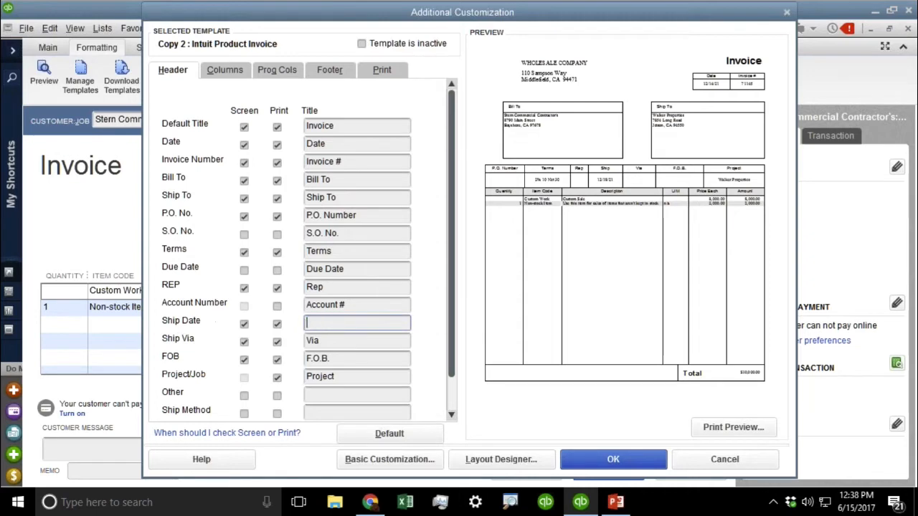
text(Original Invoice Date)
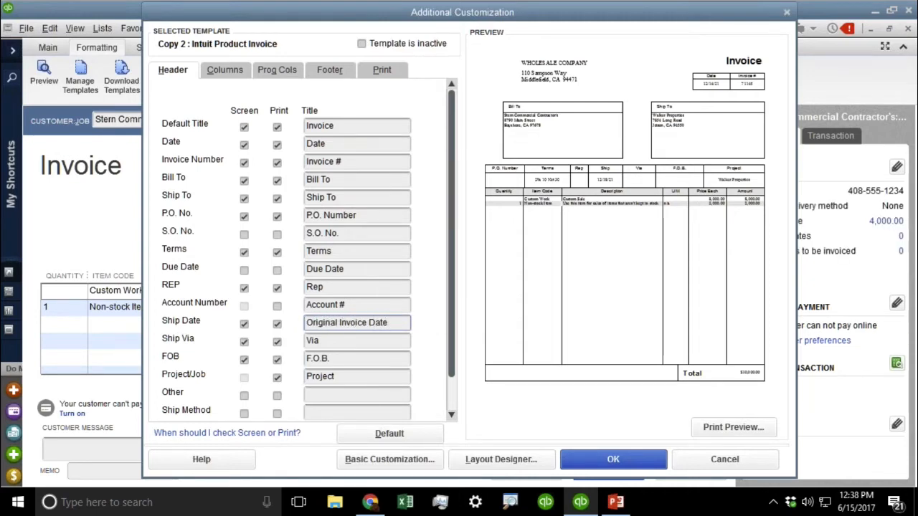
drag(396, 323, 307, 323)
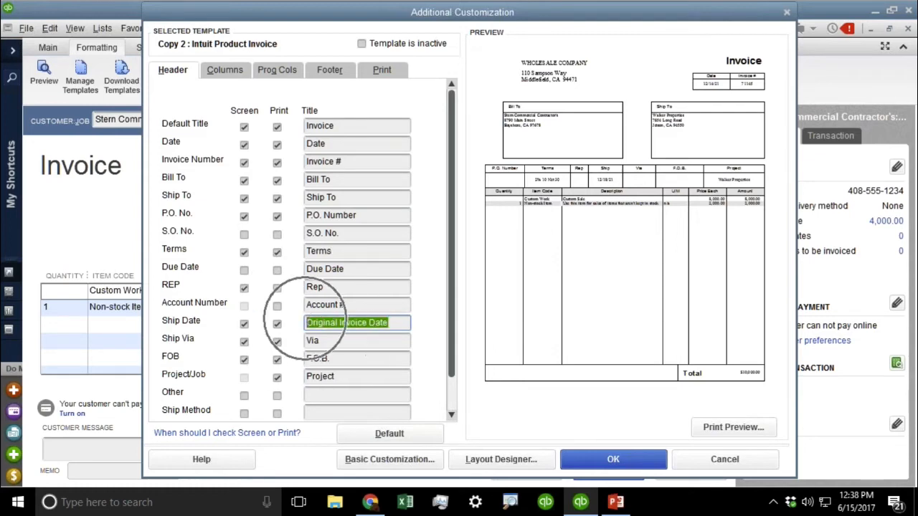
click(606, 462)
click(469, 235)
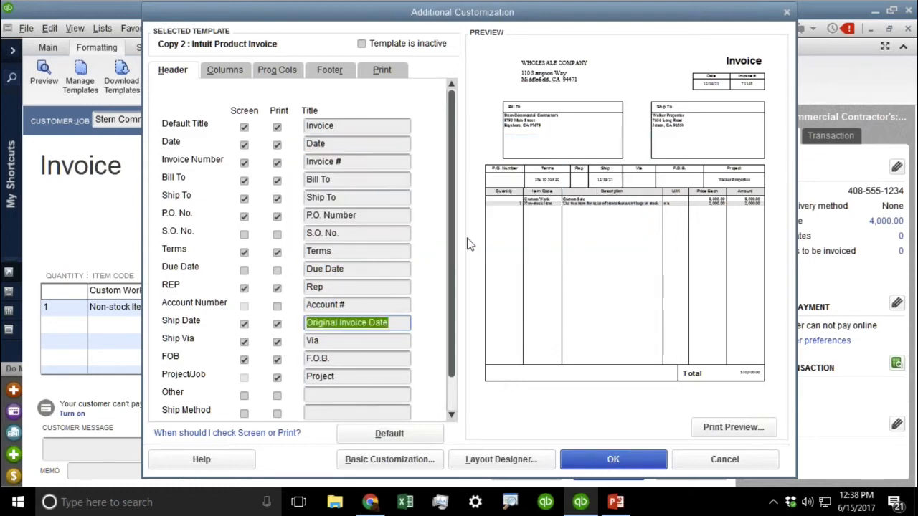
click(613, 463)
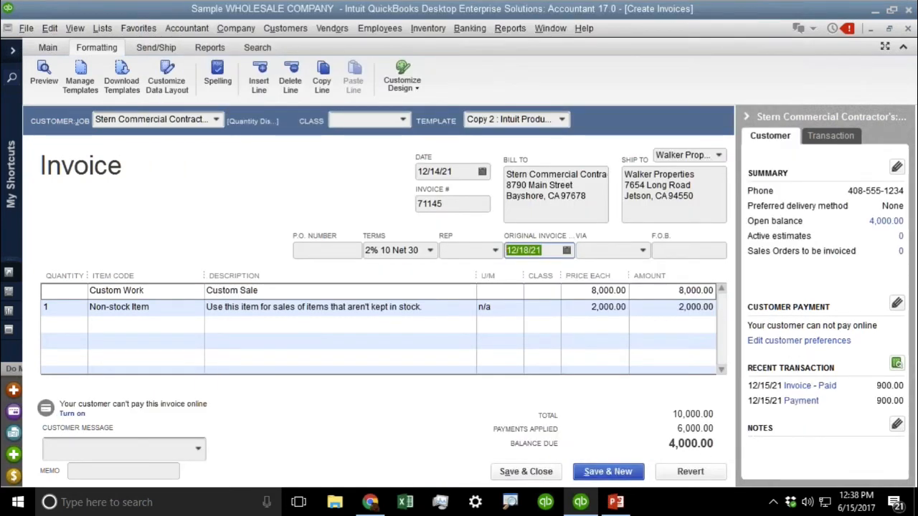
- Set the invoice's Original Invoice Date to 12/14/21, then save and close it, recording the changes
text(121420)
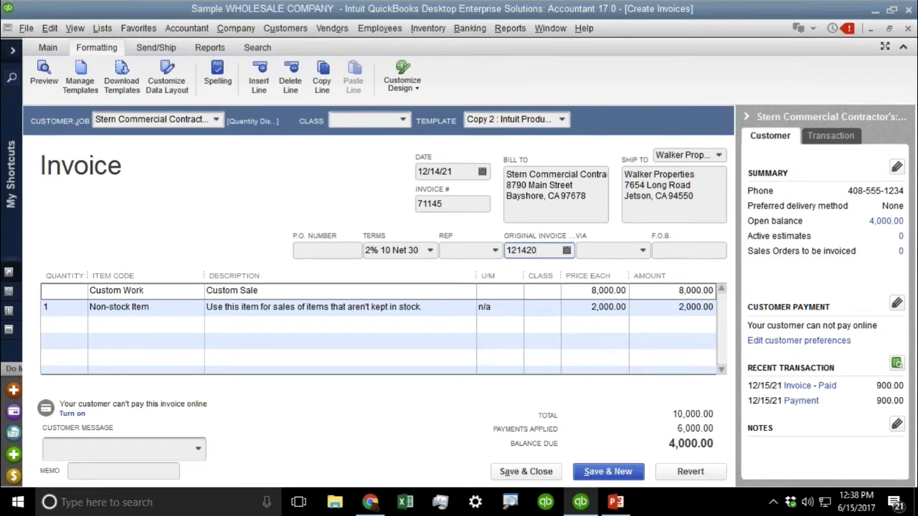
key(Tab)
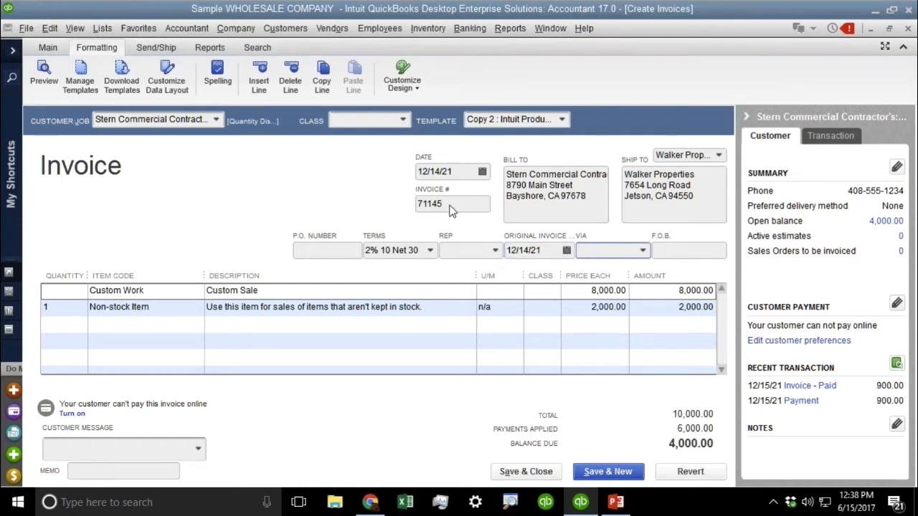
click(459, 172)
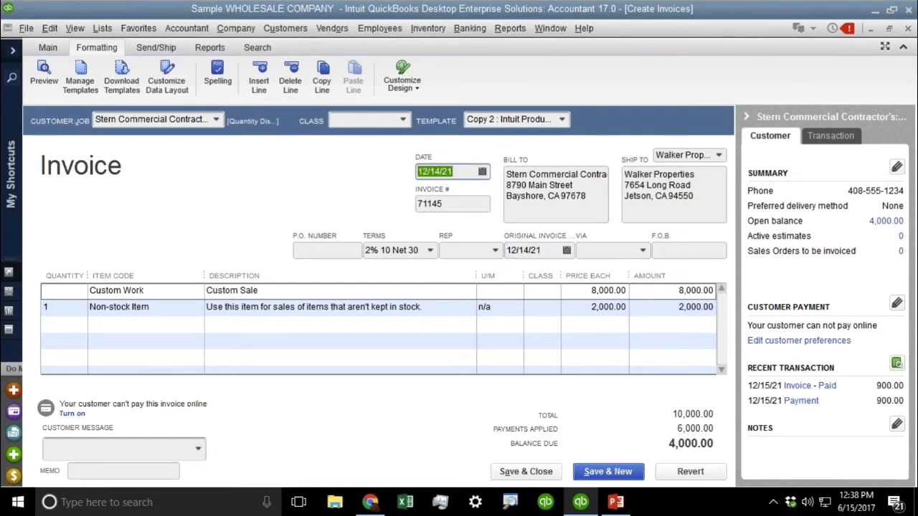
click(547, 250)
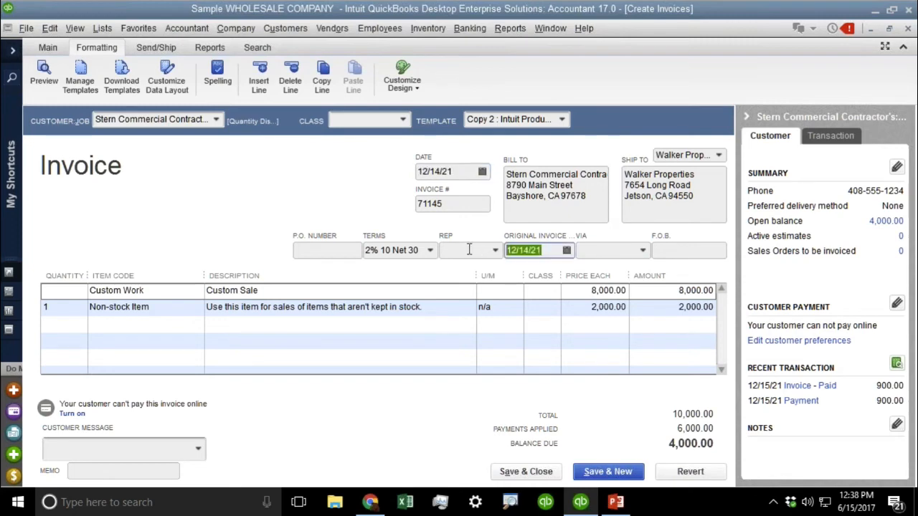
click(515, 480)
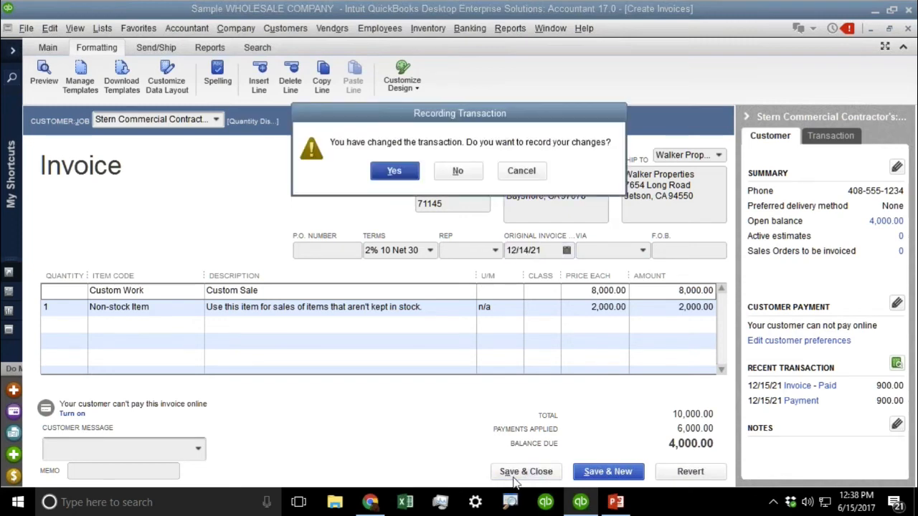
click(393, 172)
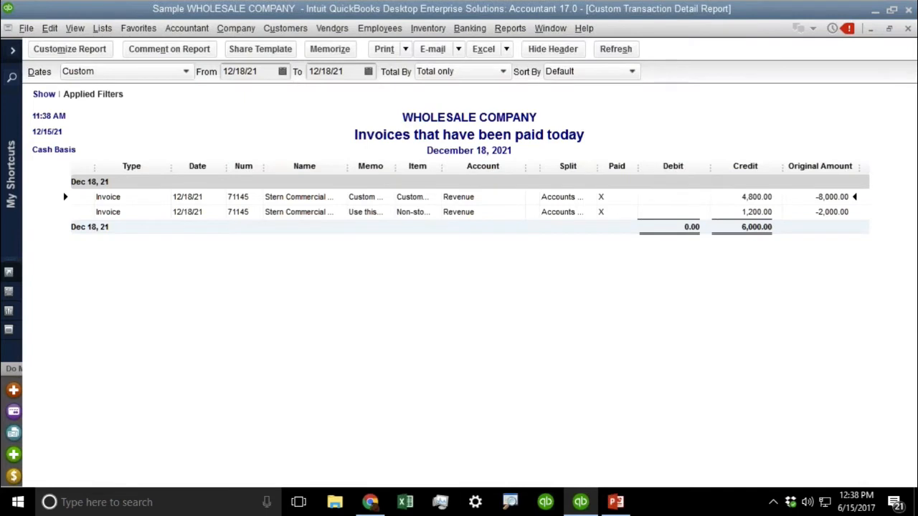
- Add the Ship Date column to the paid invoices report and place it before the Date column
click(77, 47)
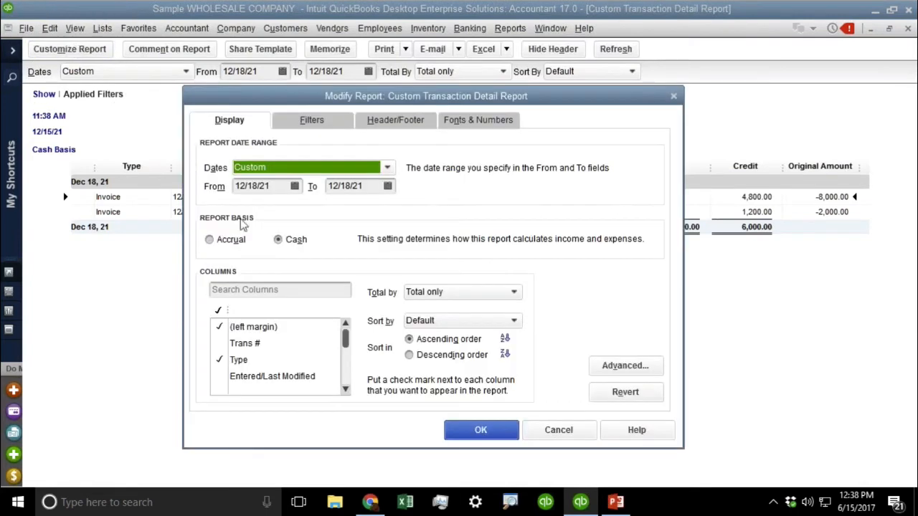
click(240, 295)
text(ship)
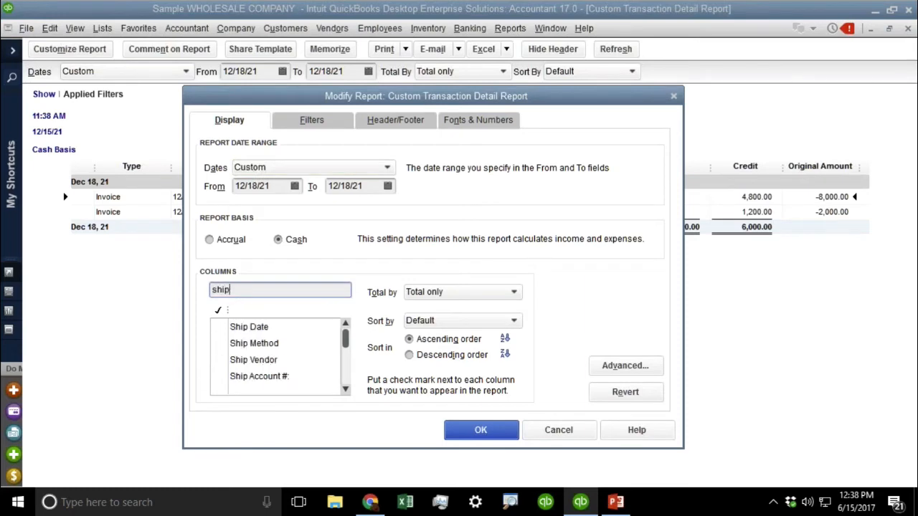
click(257, 330)
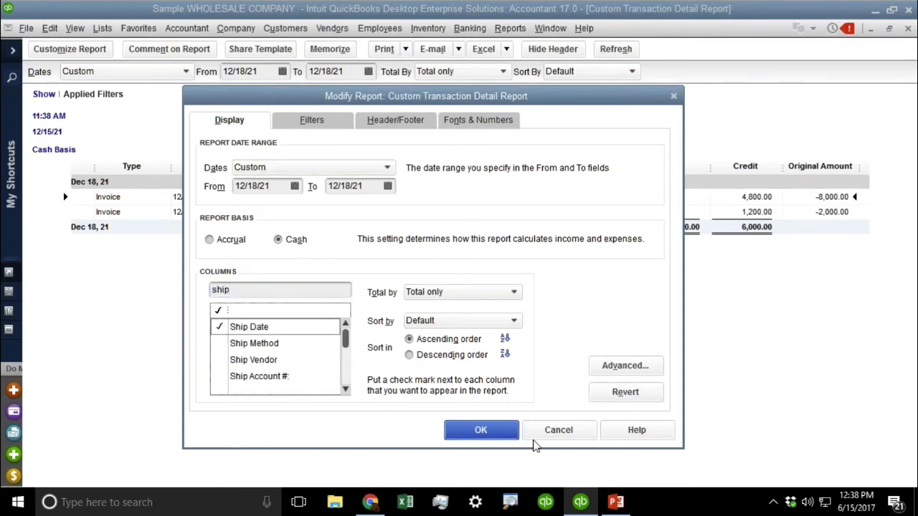
click(500, 437)
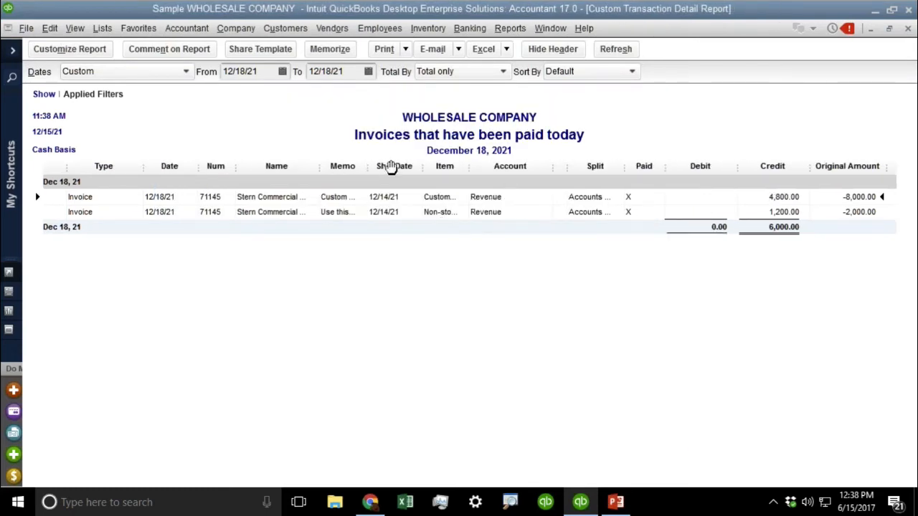
drag(397, 166, 142, 166)
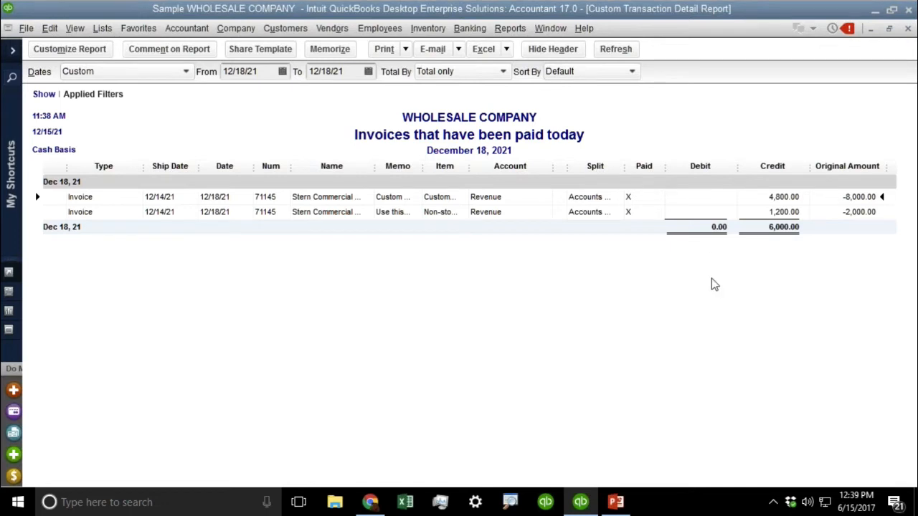
- Examine the report's Credit total against the Original Amount of the two Stern Commercial invoice lines
click(780, 226)
key(ctrl)
key(ctrl)
click(853, 200)
key(ctrl)
key(ctrl)
click(837, 213)
key(ctrl)
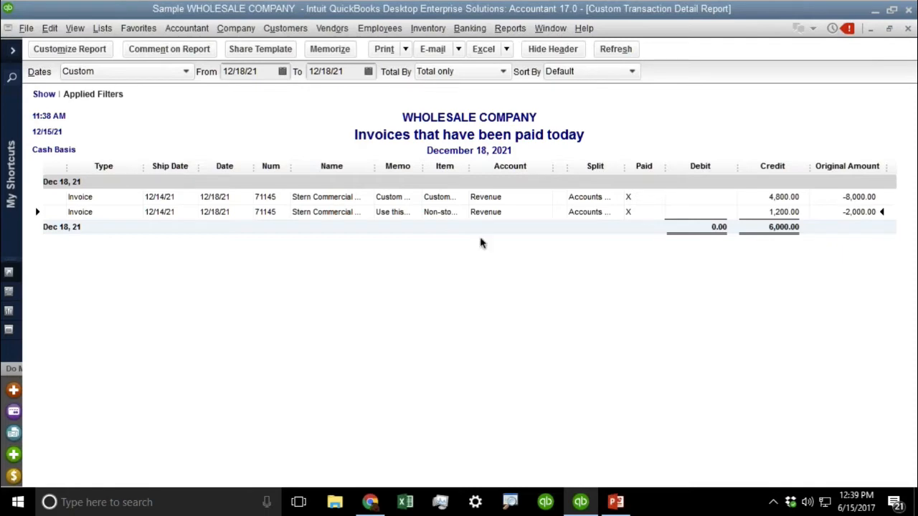
- Open the Stern Commercial invoice from the report and turn on sales tax charging in the company preferences
click(322, 197)
double_click(321, 198)
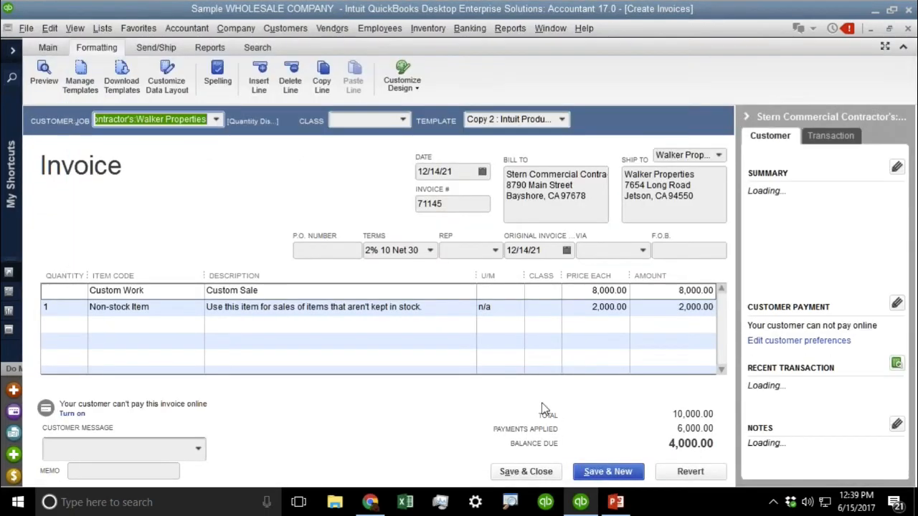
click(49, 28)
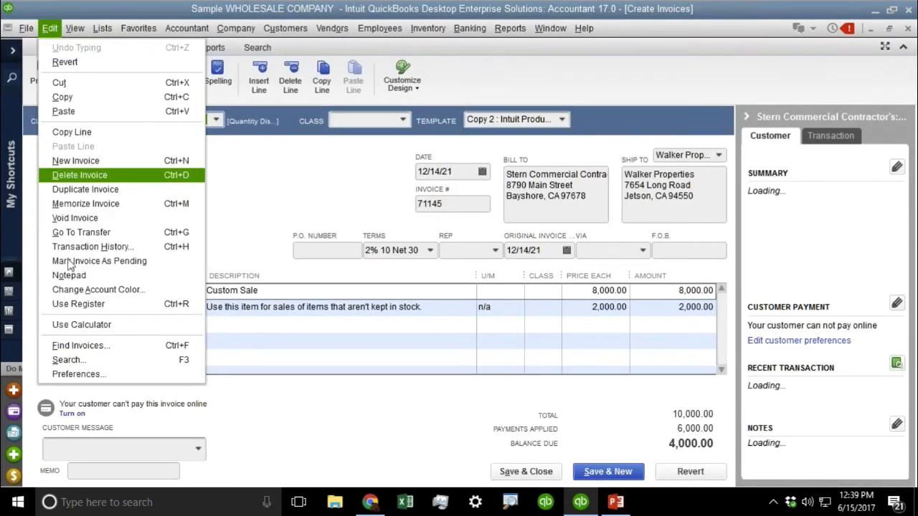
click(79, 374)
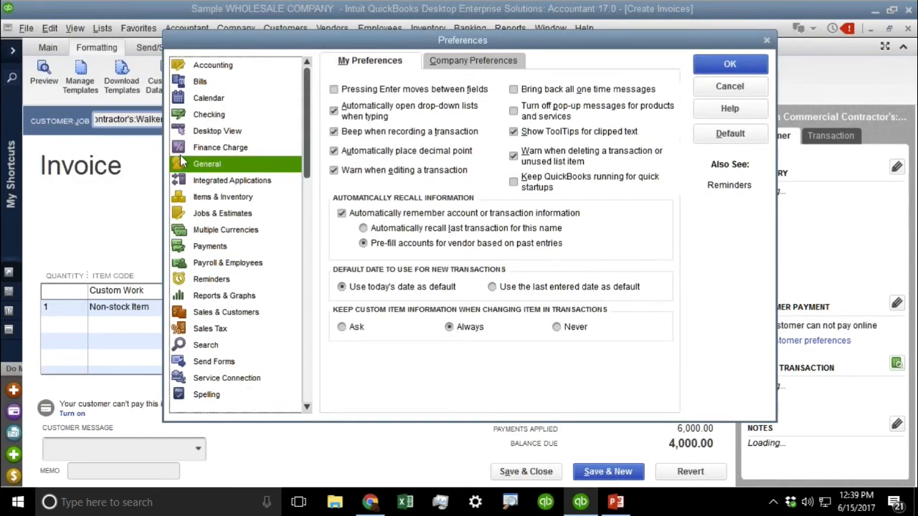
click(215, 328)
click(449, 64)
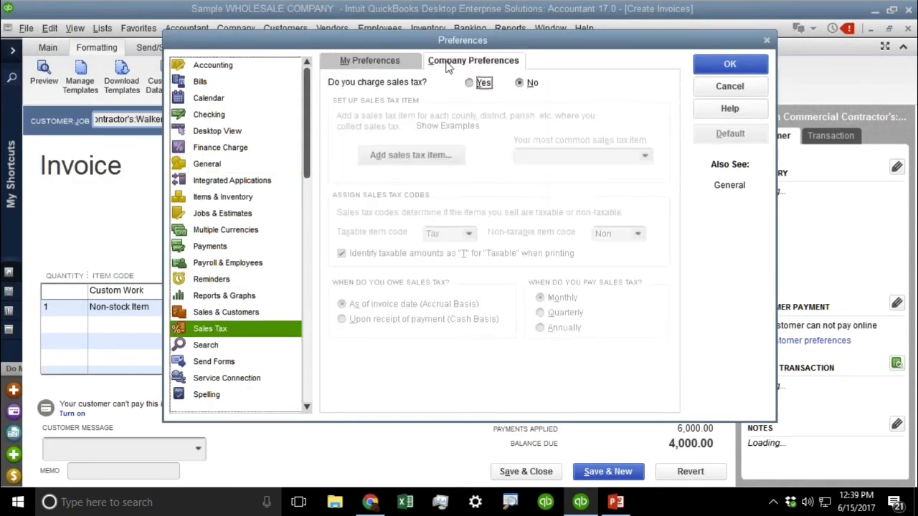
click(482, 83)
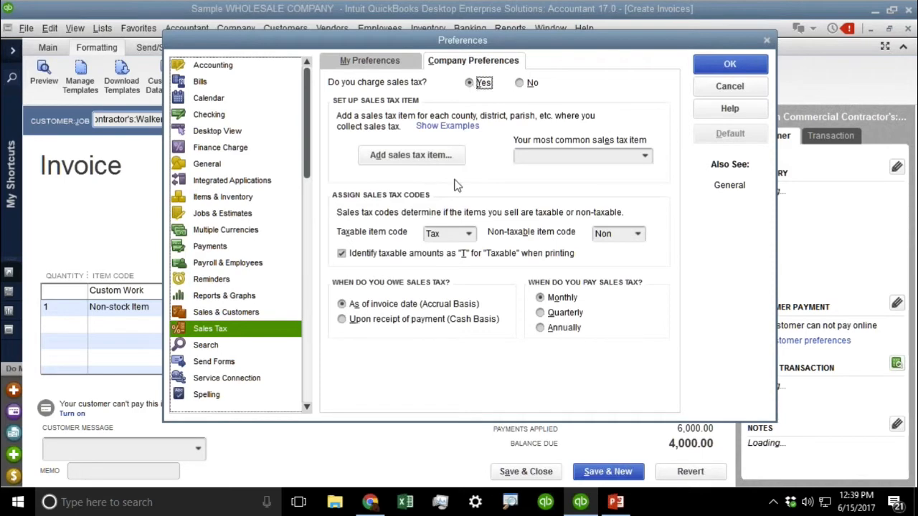
- Start a new sales tax item for the most common sales tax and name it MIAMI SALES TAX
click(641, 154)
click(434, 179)
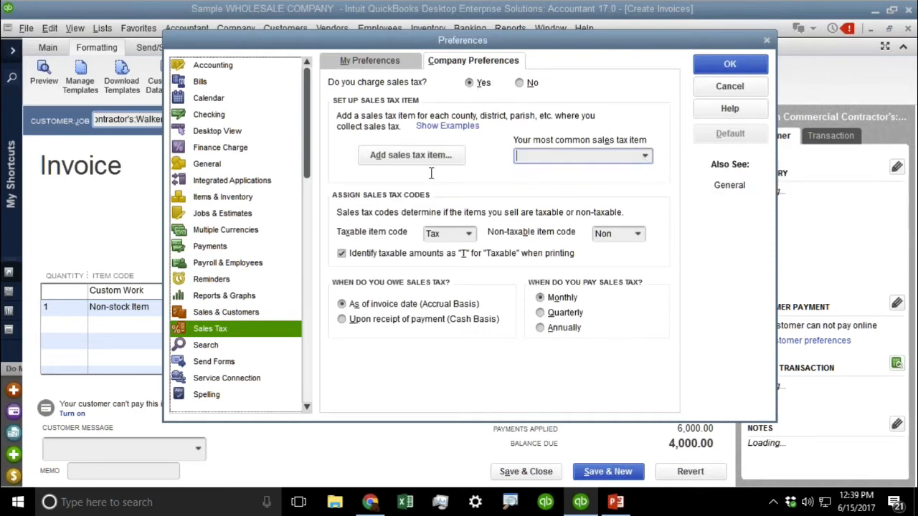
click(179, 373)
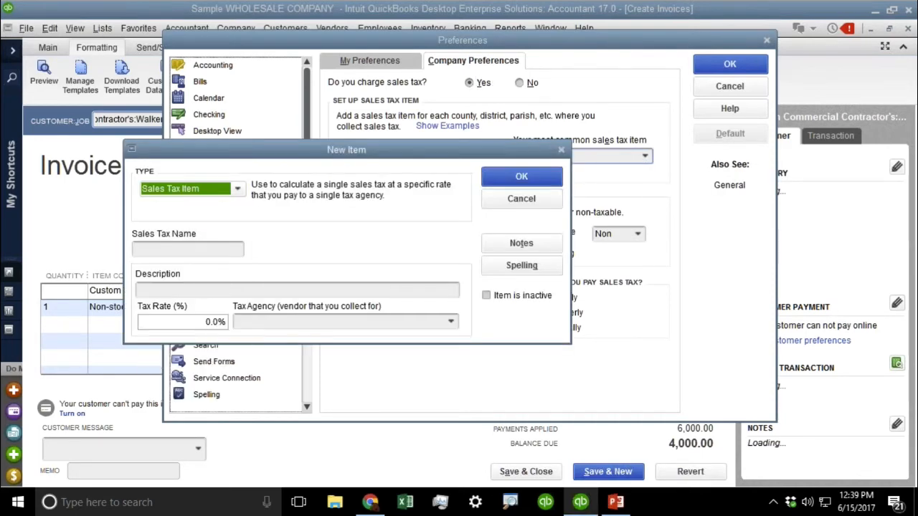
click(184, 243)
text(MKIAM)
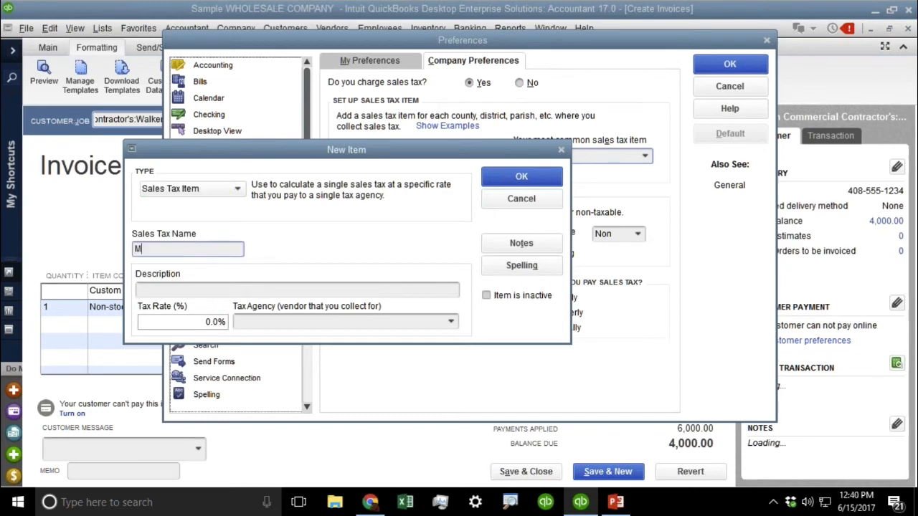
key(BackSpace)
key(BackSpace)
key(BackSpace)
key(BackSpace)
key(BackSpace)
text(MIAMI)
text( ALES TAX)
key(ctrl+Left)
key(ctrl+Left)
text(S)
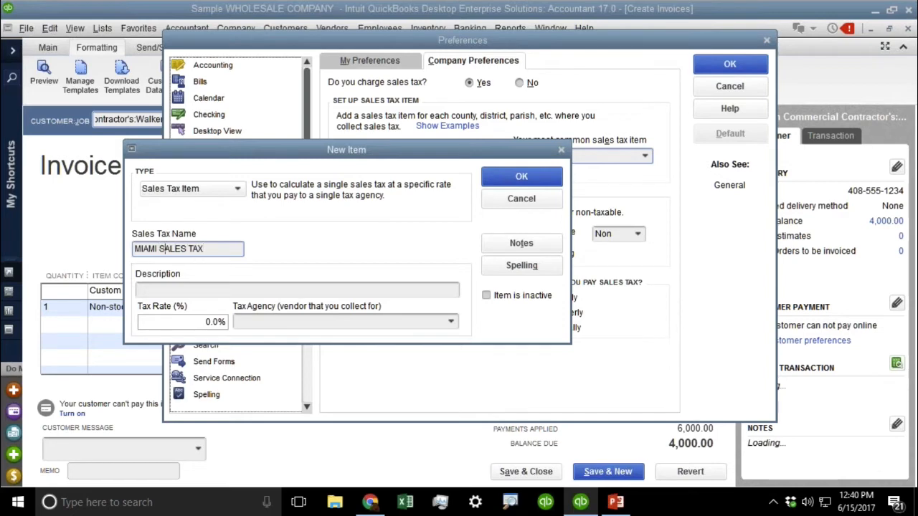
- Set the sales tax item's rate to 7% and its agency to a new vendor, FLORIDA DOR, and save the item
key(Tab)
key(Tab)
text(7)
key(Tab)
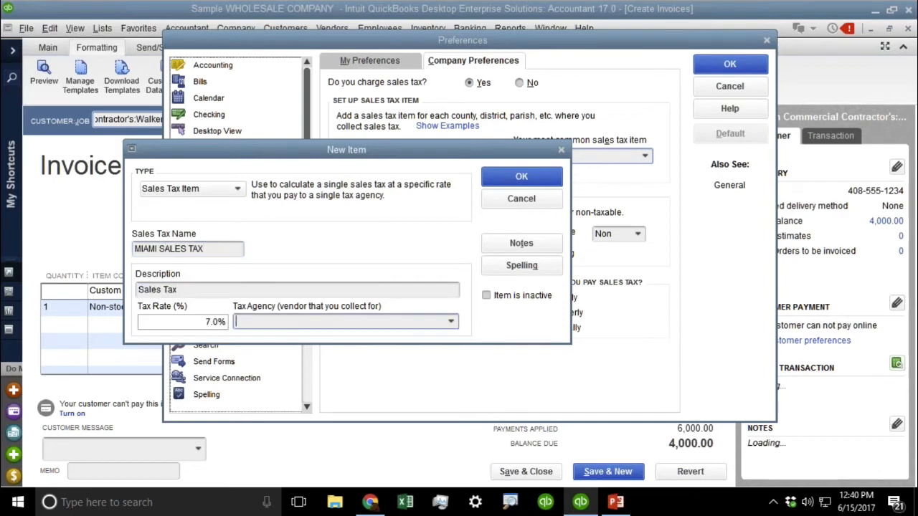
text(FLORIDA DO)
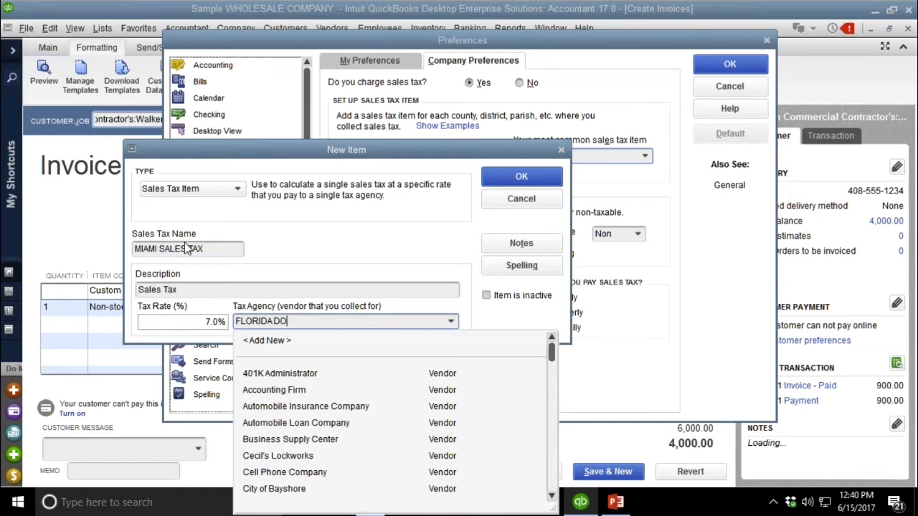
text(R)
key(Tab)
key(Return)
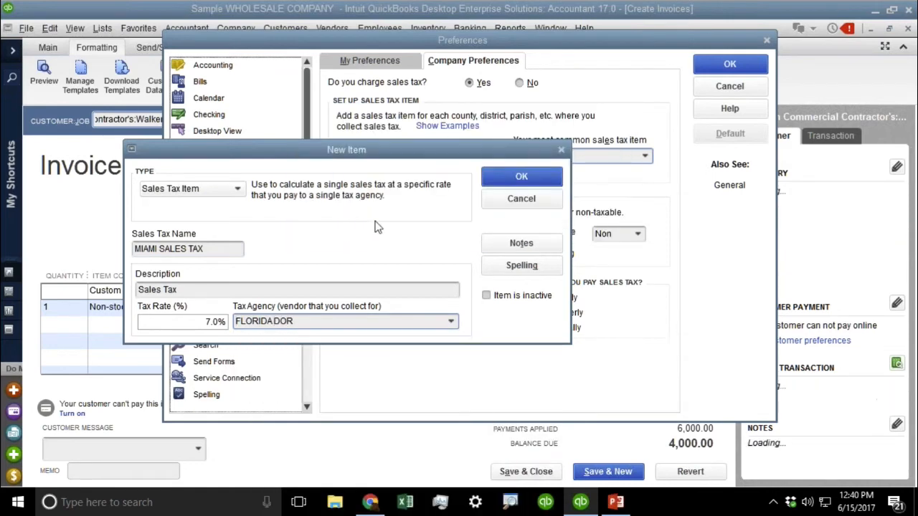
click(521, 176)
- Apply the sales tax preferences, making all existing customers and parts taxable, accept closing the open windows, and maximize the Create Invoices window
click(730, 63)
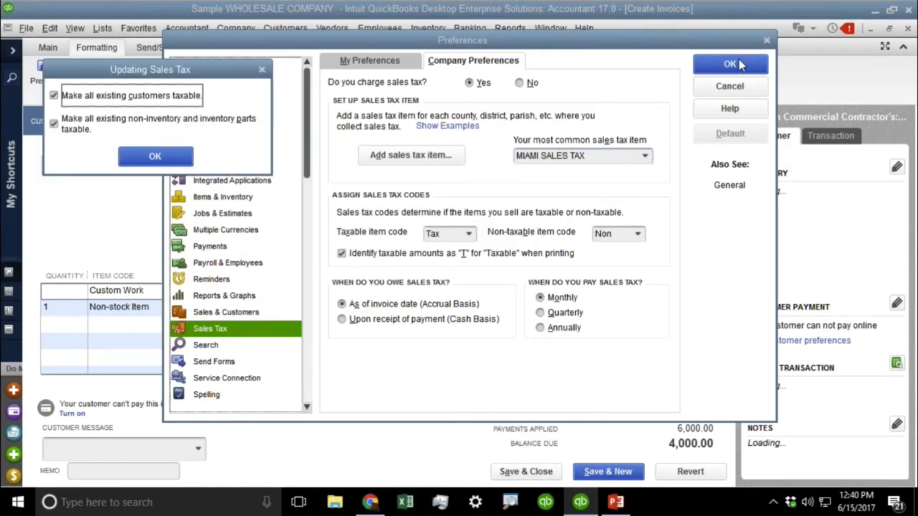
click(156, 154)
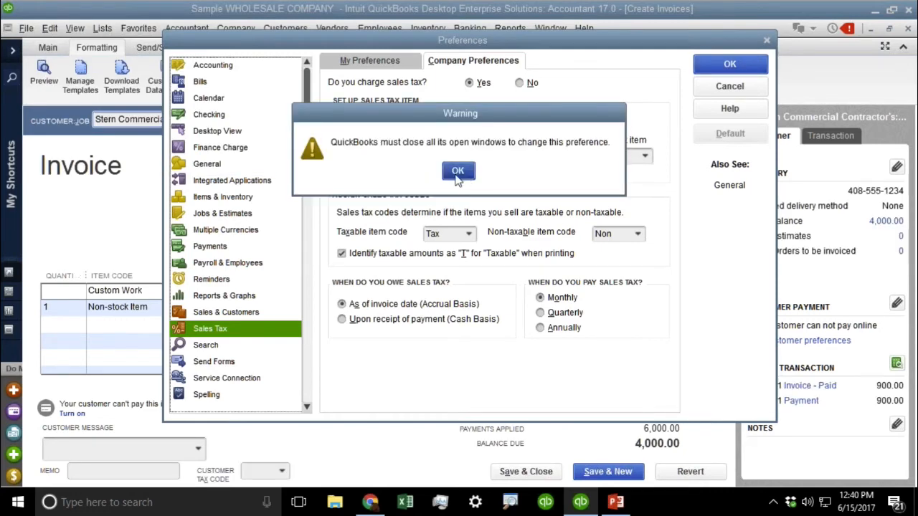
click(412, 172)
click(467, 241)
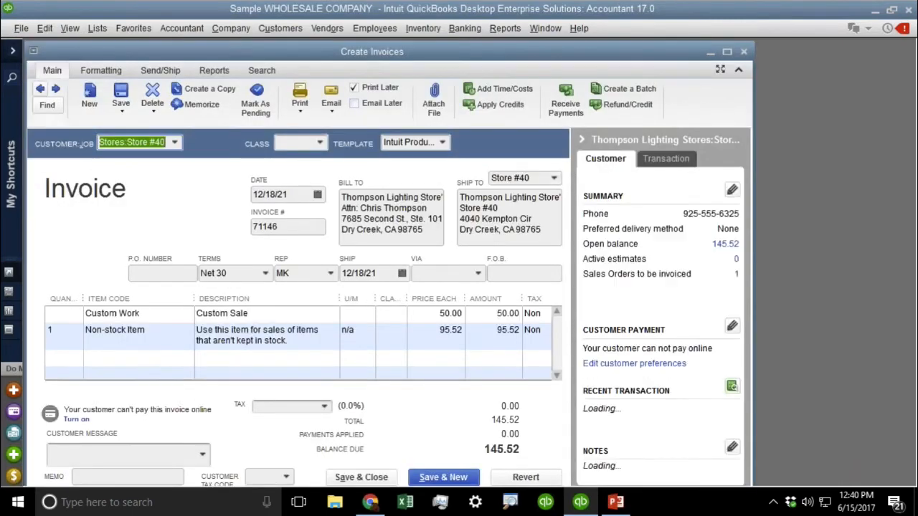
click(728, 54)
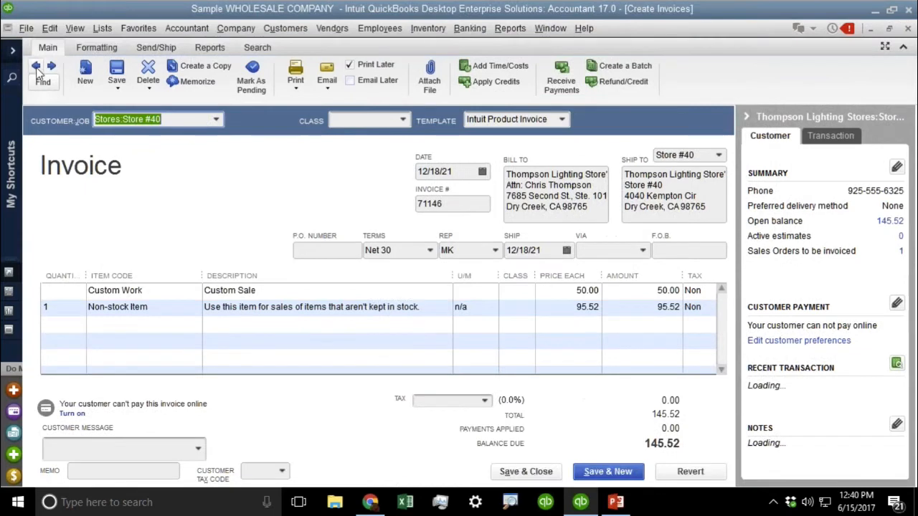
click(36, 66)
click(51, 65)
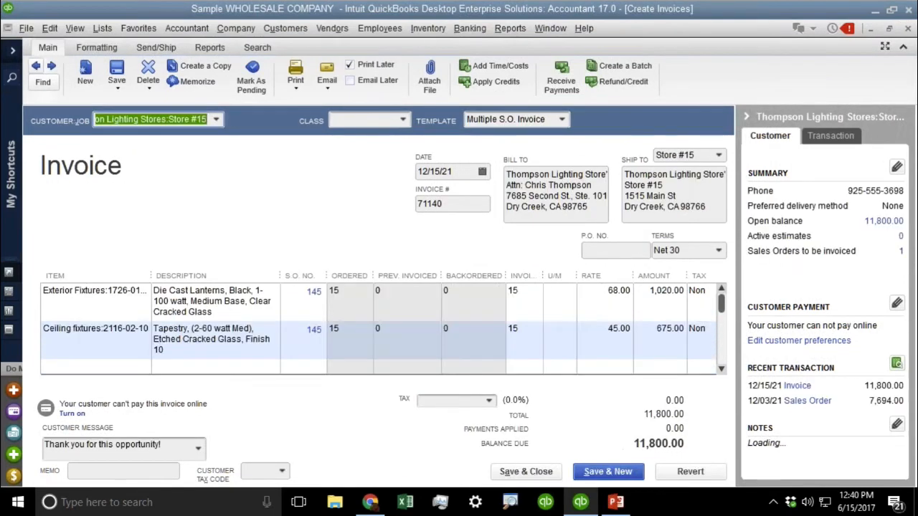
click(51, 66)
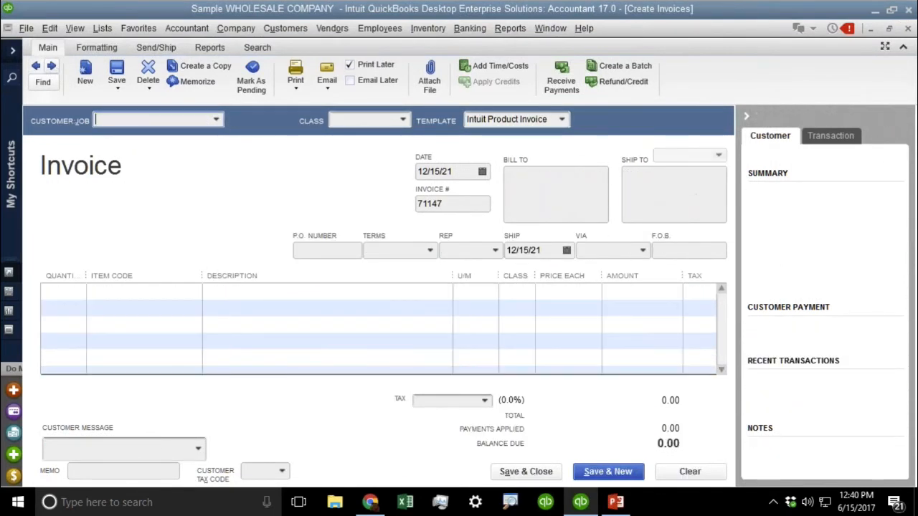
- List the invoice transactions in the Customer Center, sort them by date, and go to the most recent ones
click(332, 28)
mouse_move(285, 29)
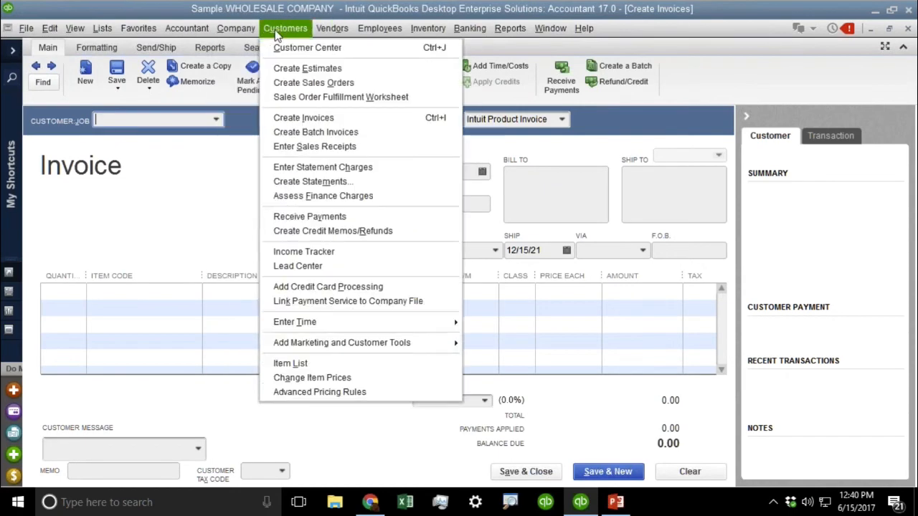
click(294, 50)
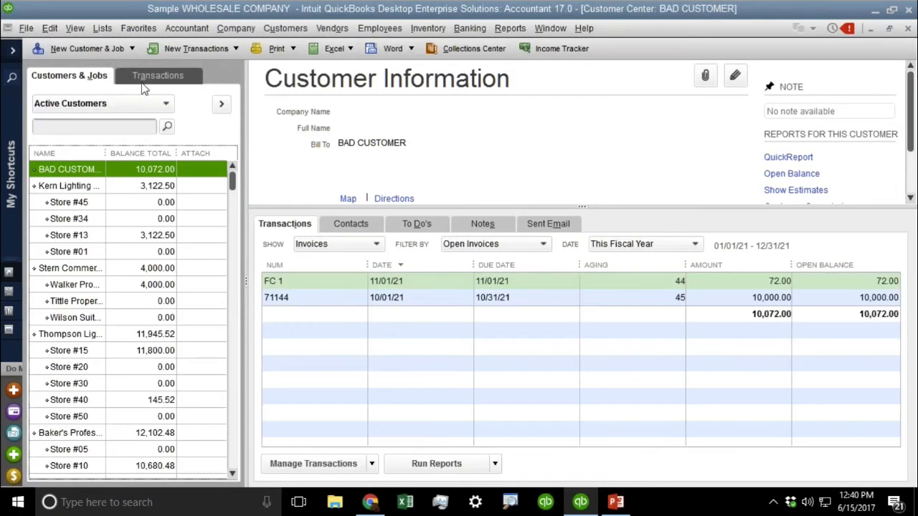
click(146, 81)
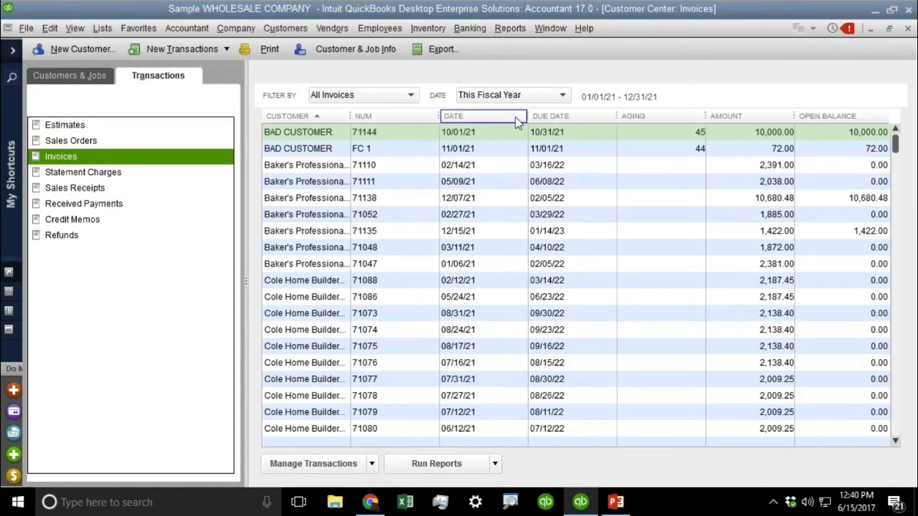
click(473, 116)
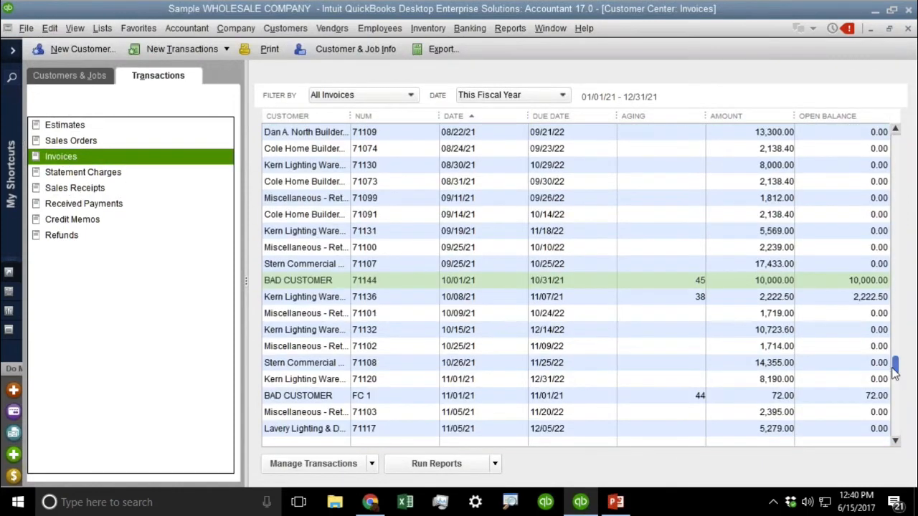
drag(895, 362, 896, 462)
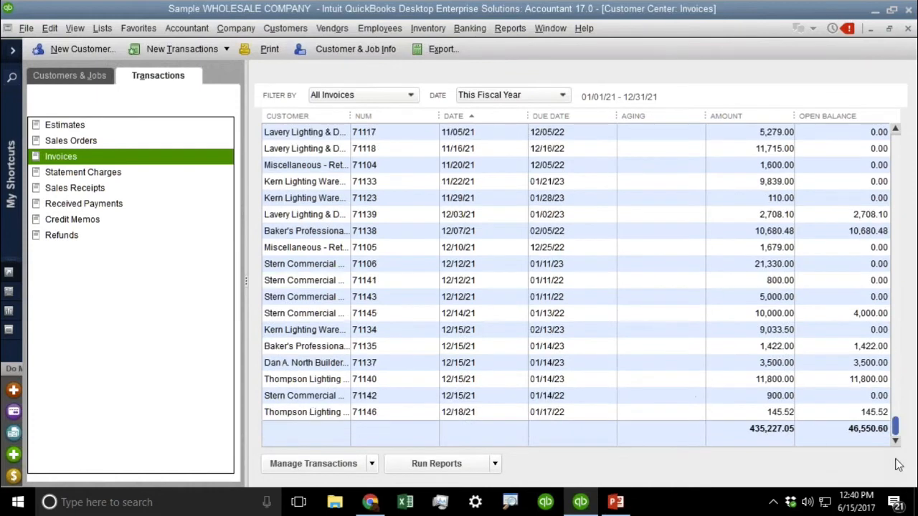
- Open the Stern Commercial invoice dated 12/14/21 and set its sales tax item to MIAMI SALES TAX
click(473, 412)
click(464, 399)
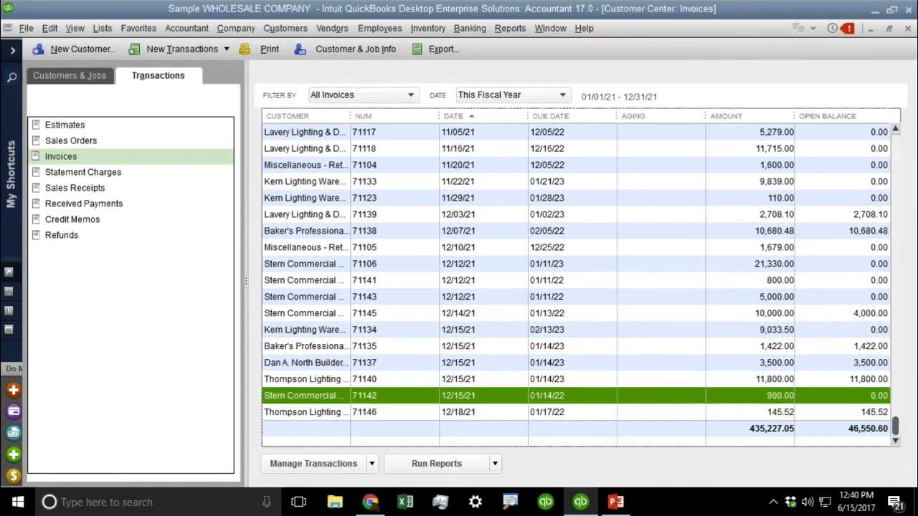
double_click(453, 318)
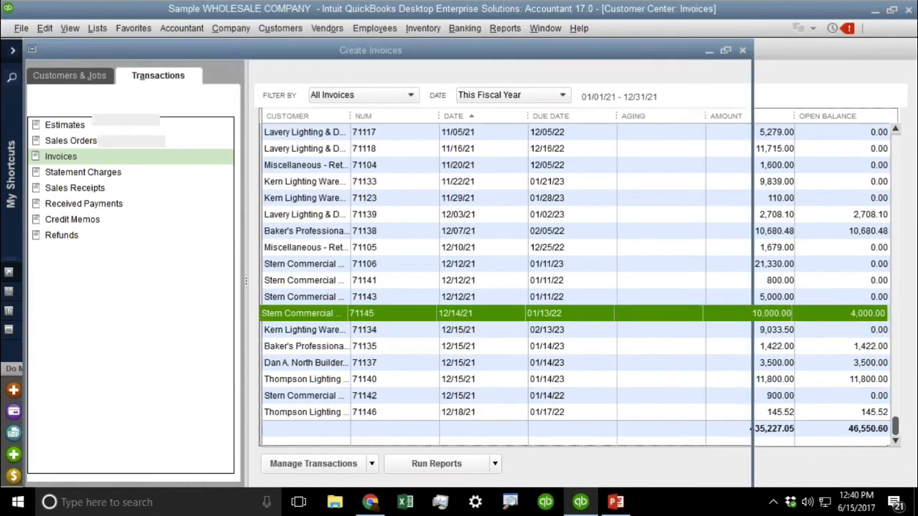
click(487, 402)
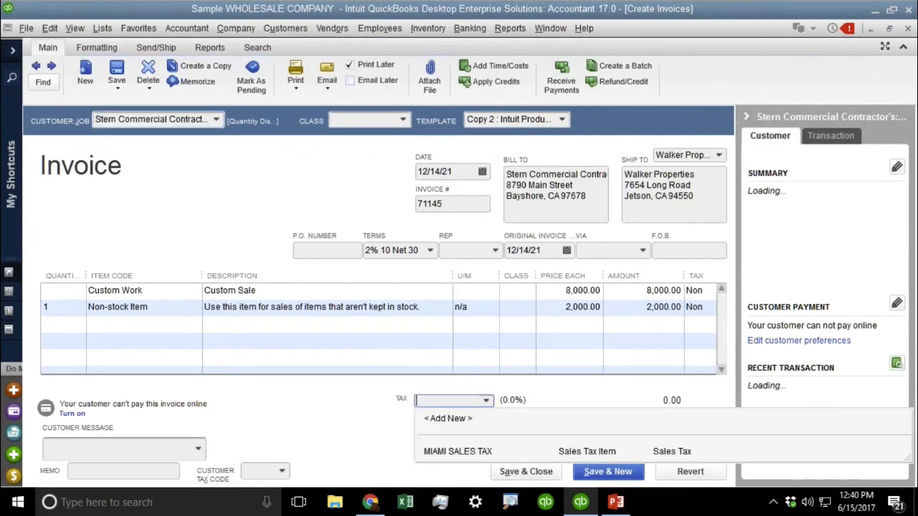
click(467, 446)
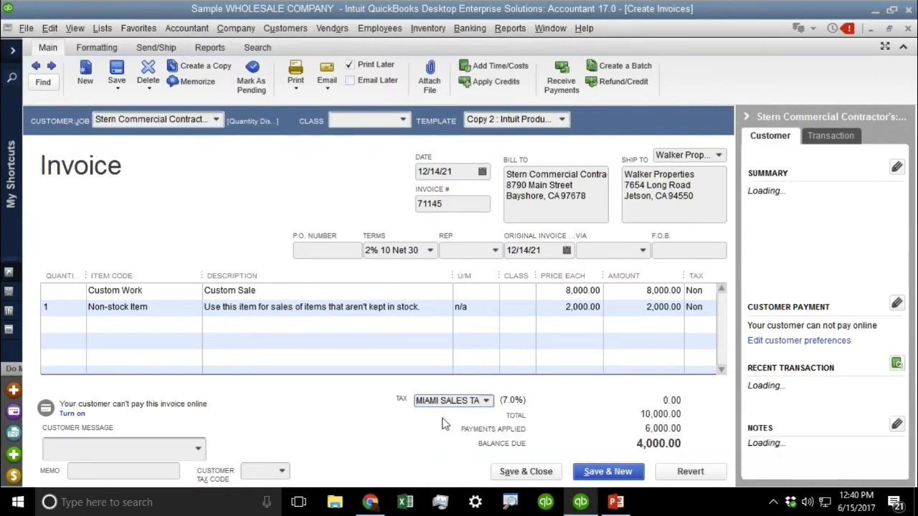
click(487, 348)
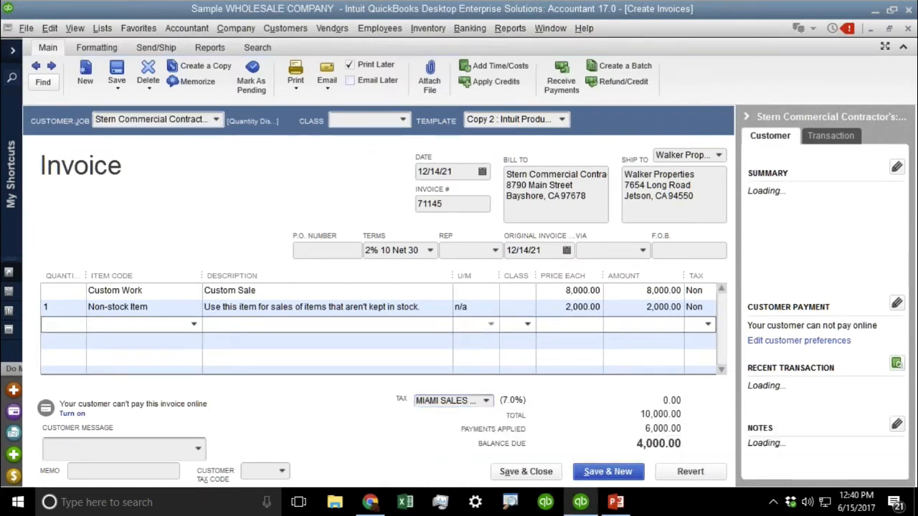
- Mark the Custom Work and Non-stock Item lines as Tax, then save and close the invoice, accepting the change to applied payments
click(714, 292)
click(708, 291)
click(681, 346)
click(699, 306)
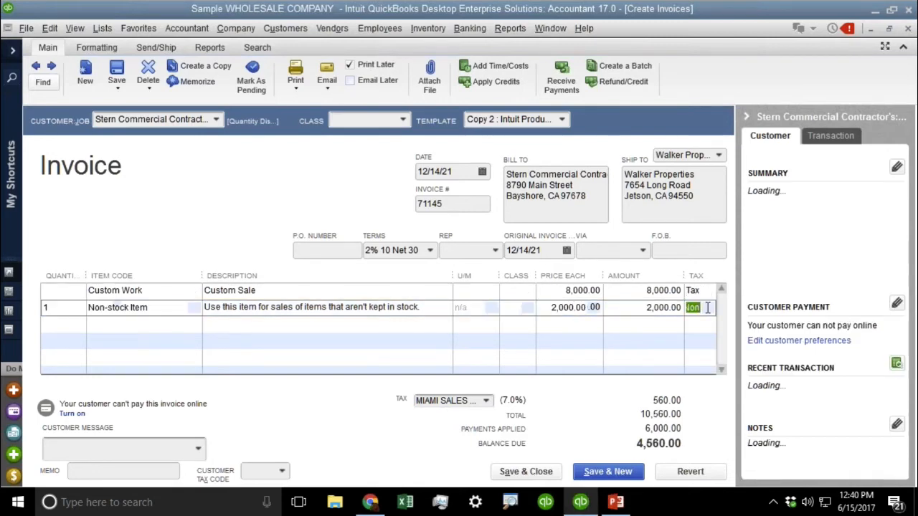
click(708, 307)
click(687, 362)
click(585, 345)
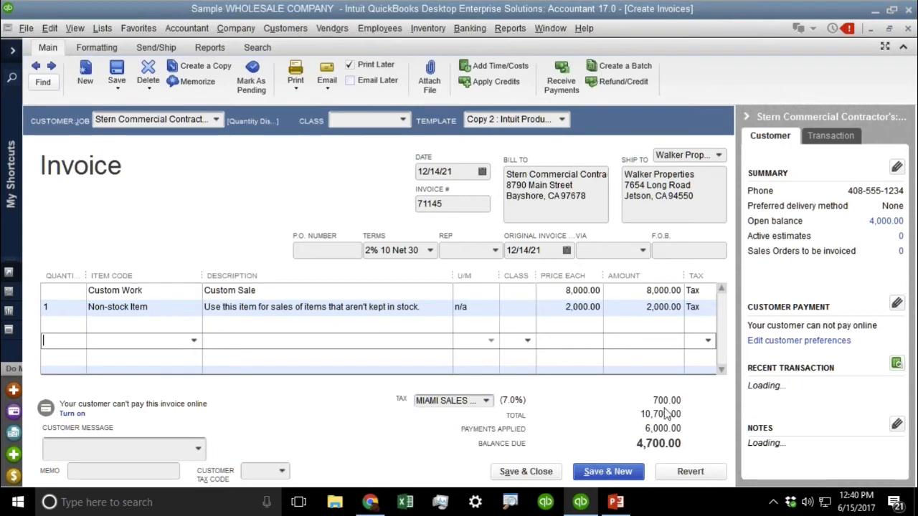
click(528, 476)
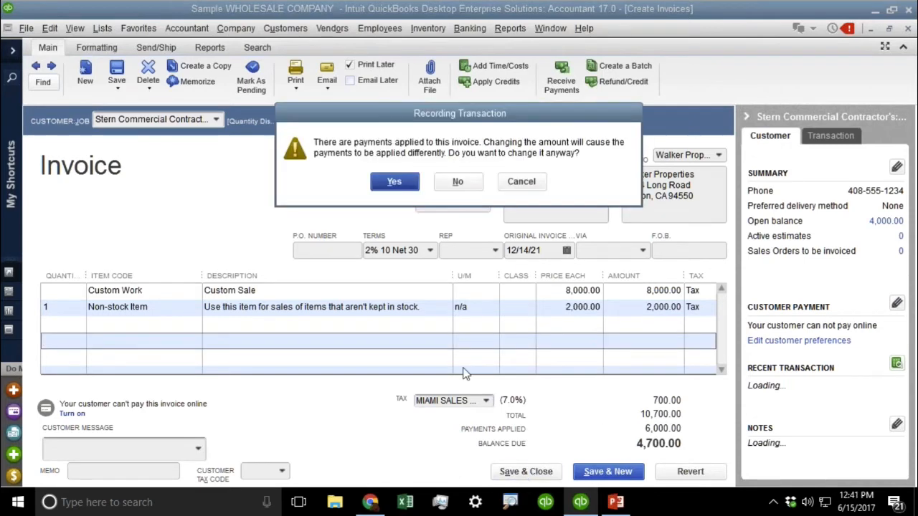
click(391, 180)
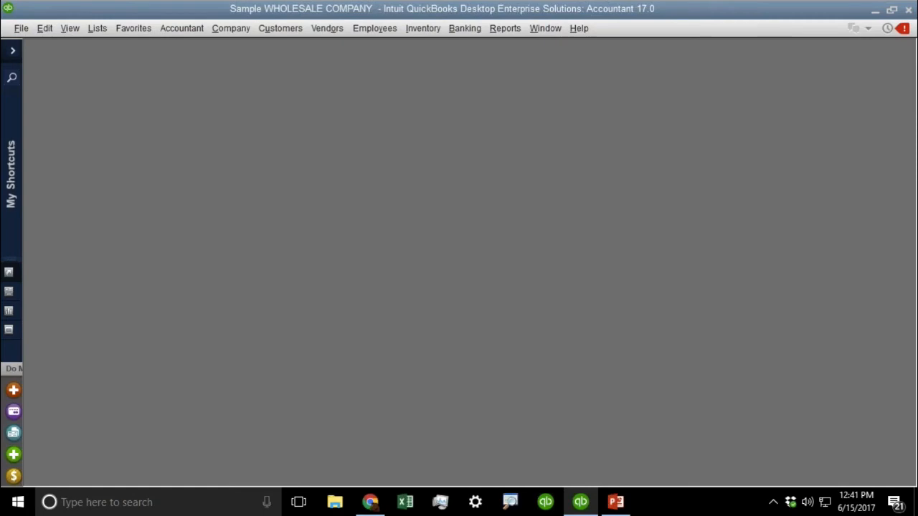
- Create a custom transaction detail report on a cash basis with the date range 12/18/21 to 12/18/21
click(505, 28)
mouse_move(557, 399)
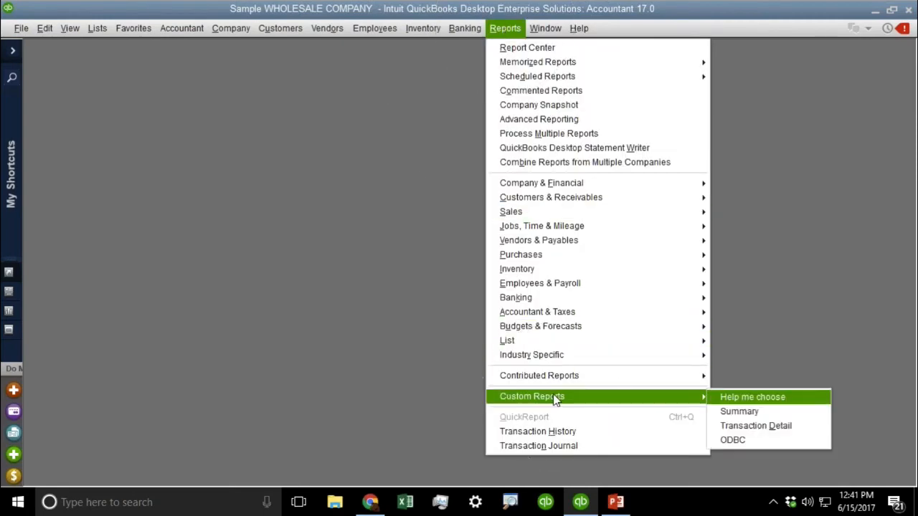
click(808, 432)
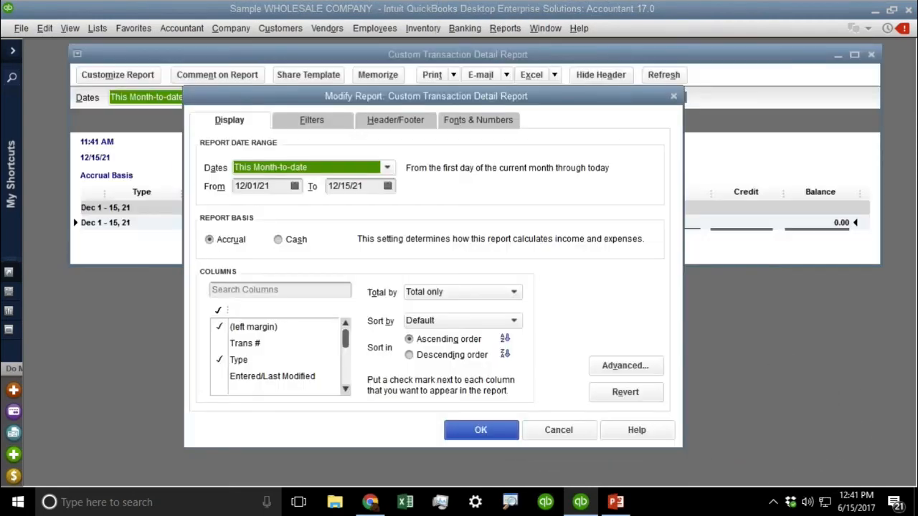
click(288, 242)
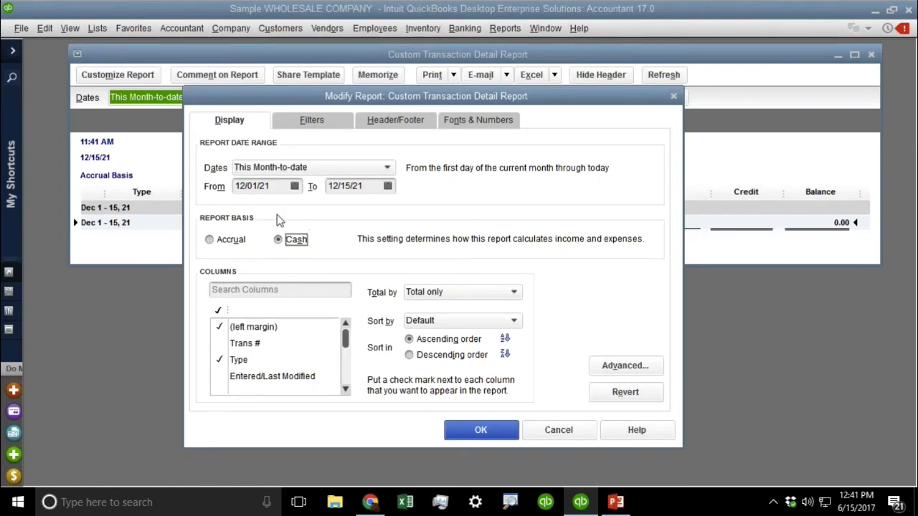
click(276, 187)
key(t)
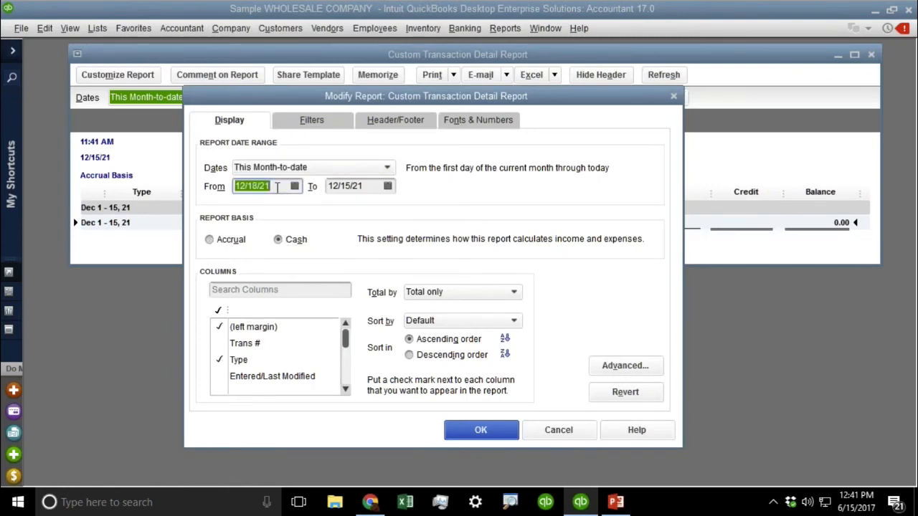
key(Tab)
key(w)
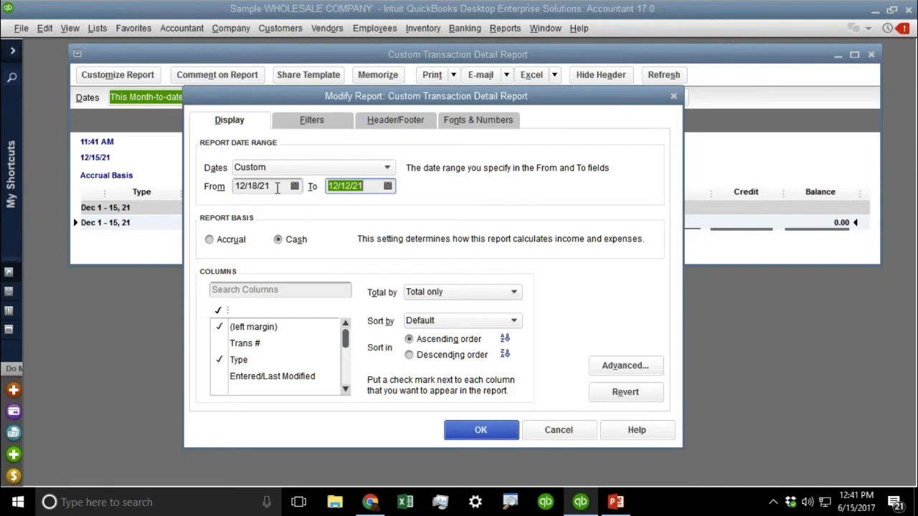
key(k)
- Filter the custom transaction detail report by transaction type Invoice
click(329, 122)
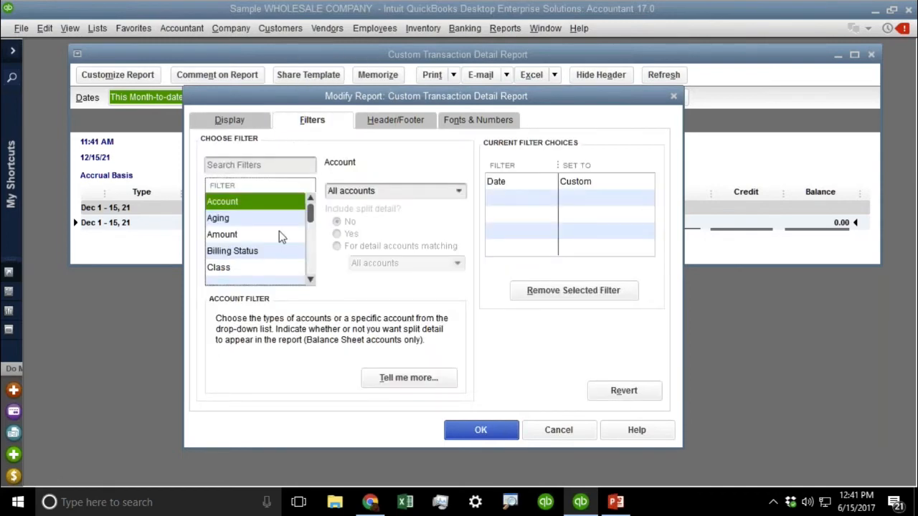
click(260, 234)
scroll(260, 240, down, 5)
click(259, 237)
click(246, 267)
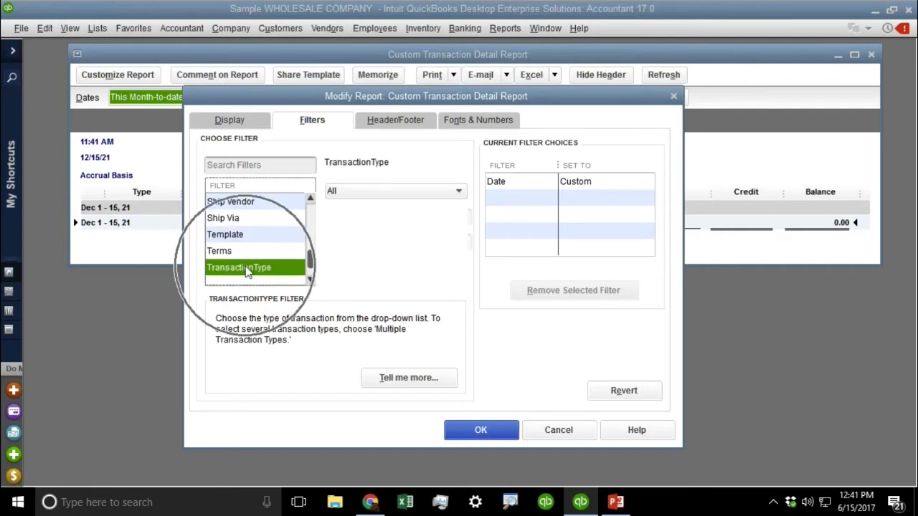
click(363, 192)
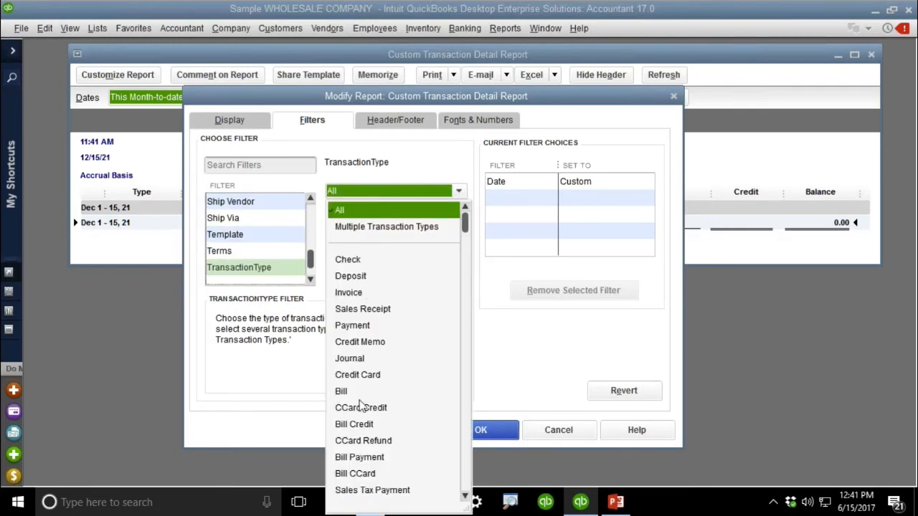
click(358, 293)
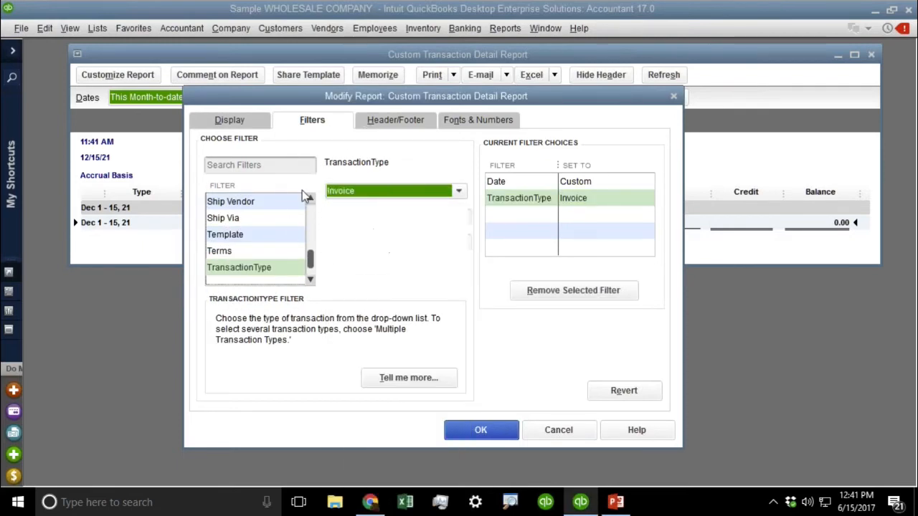
- Set the Detail Level filter to All except summary and run the report
click(233, 165)
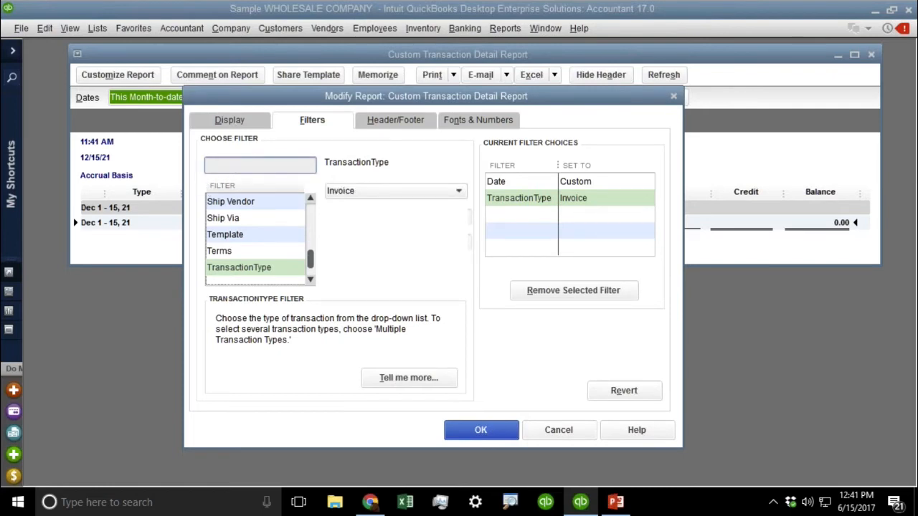
text(det)
click(344, 234)
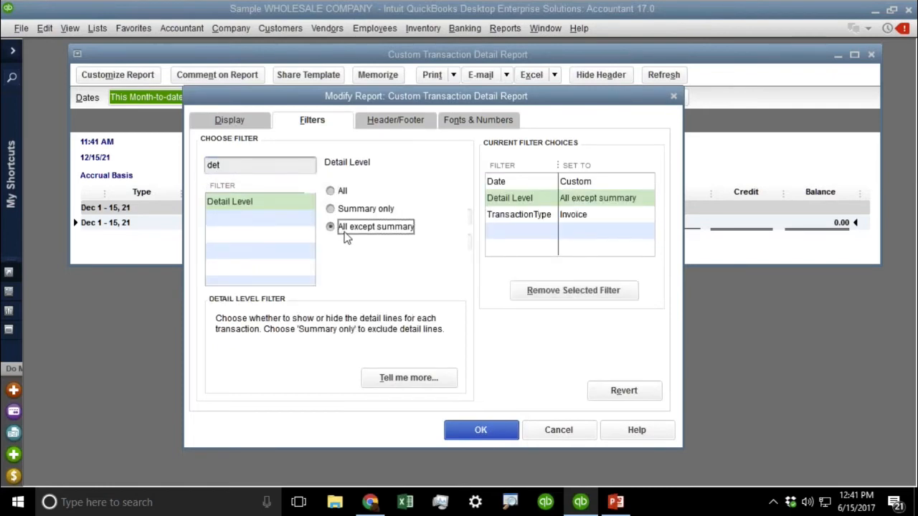
click(480, 430)
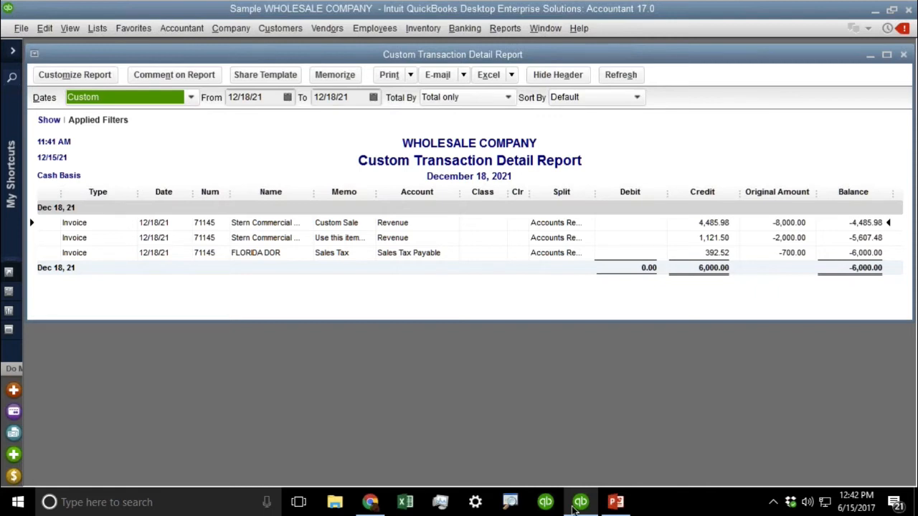
- Switch to PowerPoint to review the accounting basis, paid status, detail level, detail report and summary report notes, and return to QuickBooks
click(613, 504)
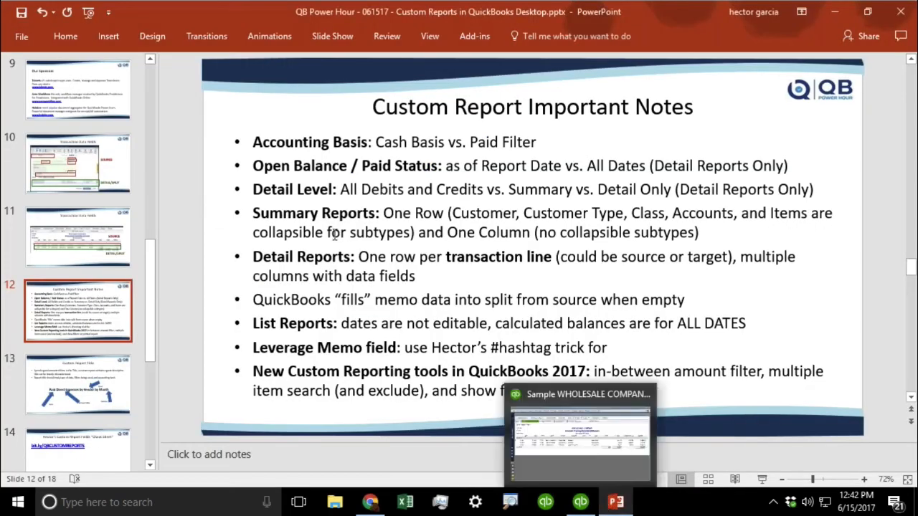
click(251, 142)
drag(253, 142, 537, 142)
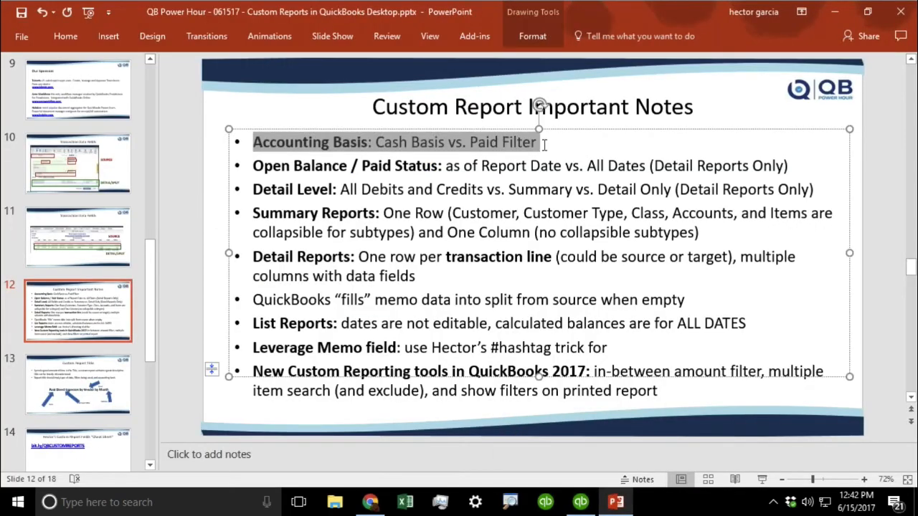
drag(789, 165, 215, 164)
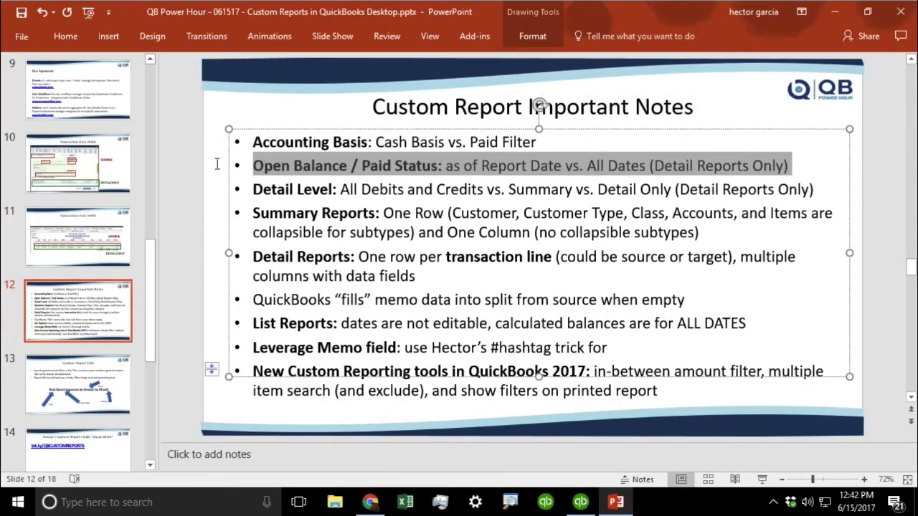
drag(816, 188, 246, 140)
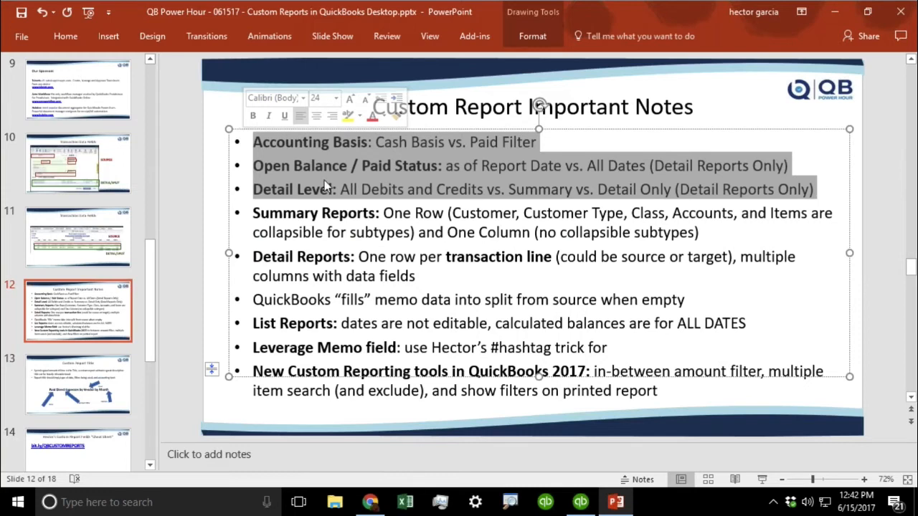
click(446, 279)
triple_click(366, 279)
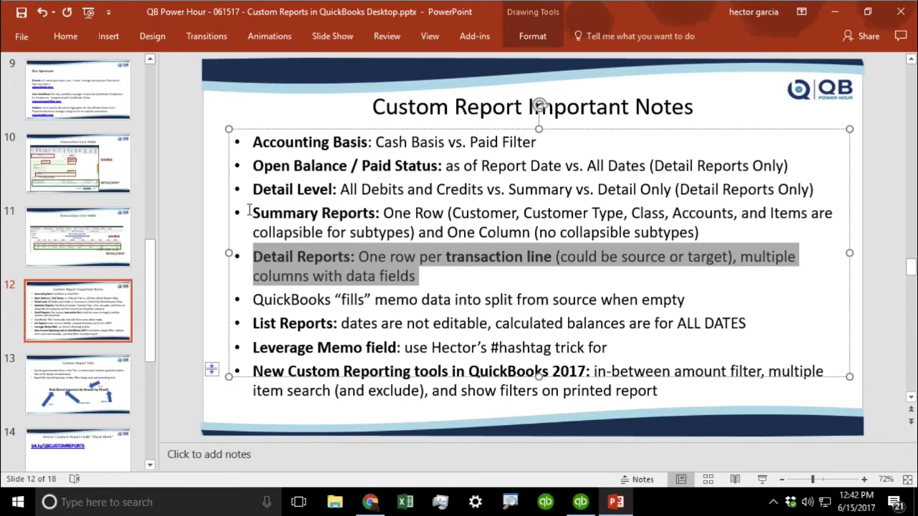
triple_click(256, 213)
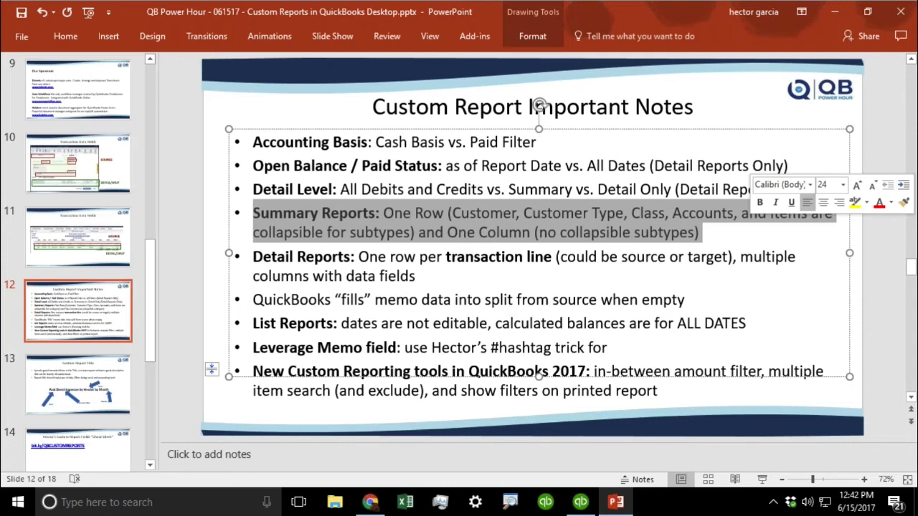
click(567, 503)
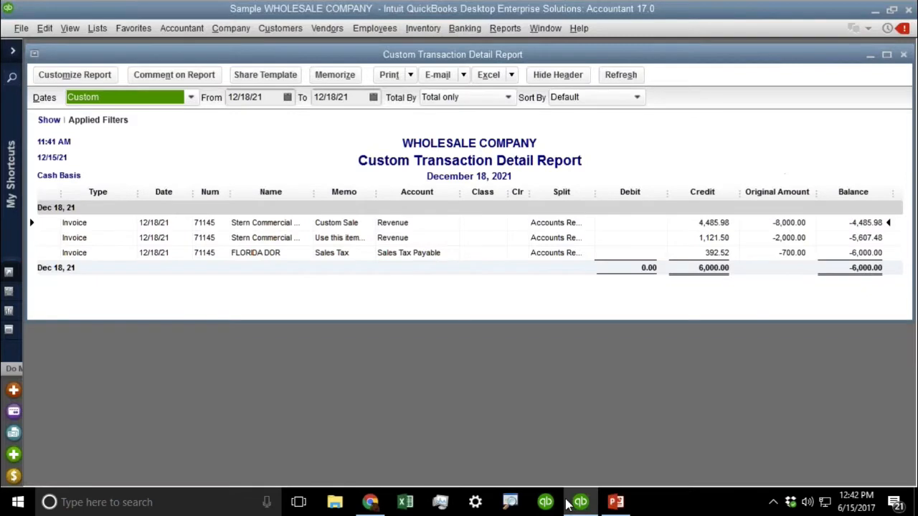
- Close the custom transaction detail report and create a custom summary report
key(Escape)
click(467, 245)
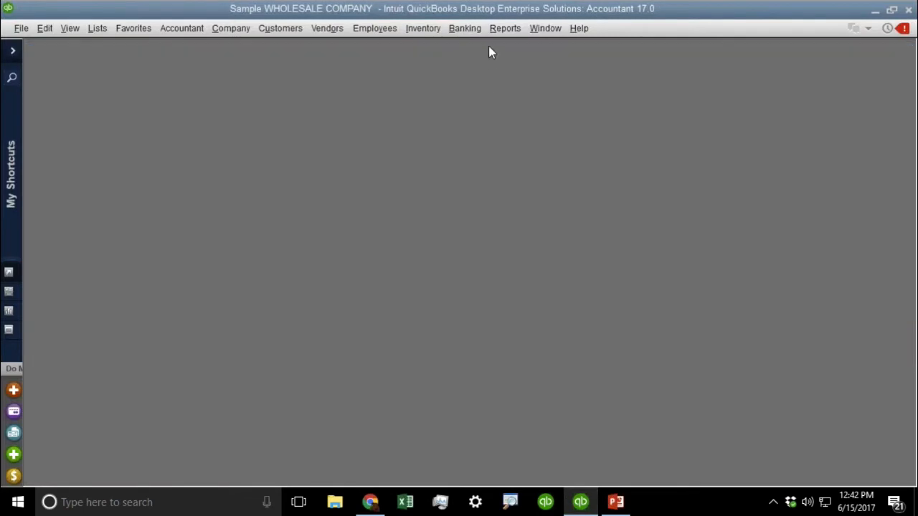
click(509, 30)
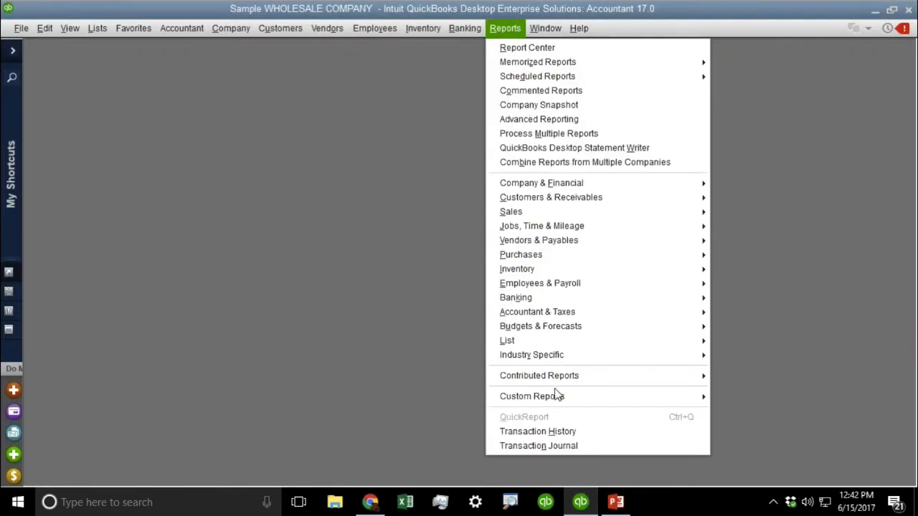
click(557, 396)
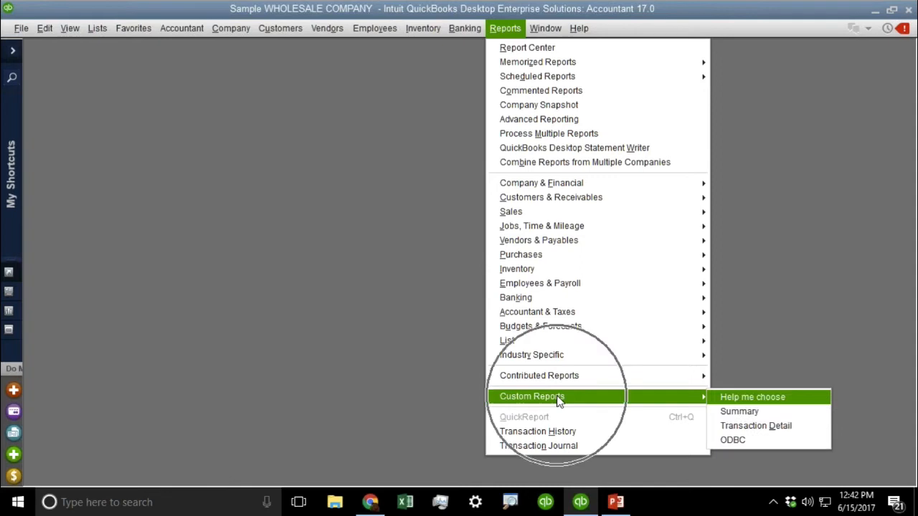
click(773, 414)
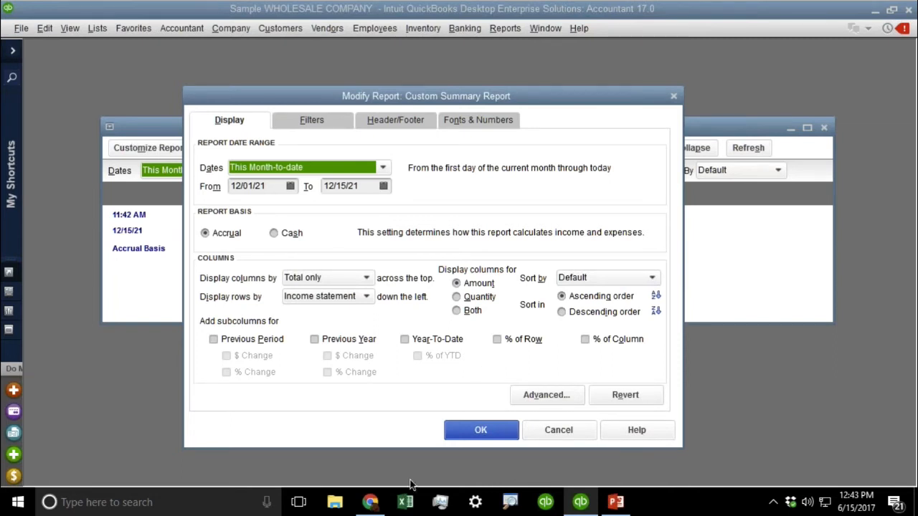
- Switch to Excel and start a blank workbook
click(407, 501)
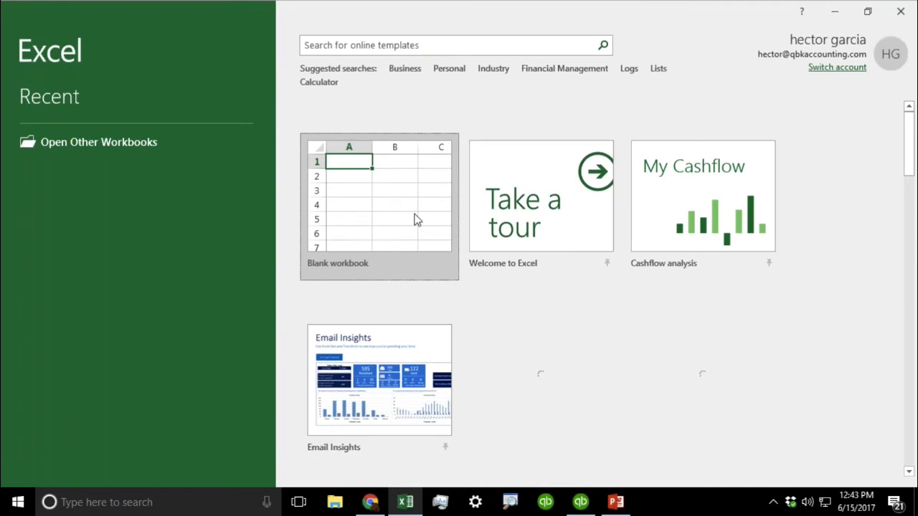
click(416, 220)
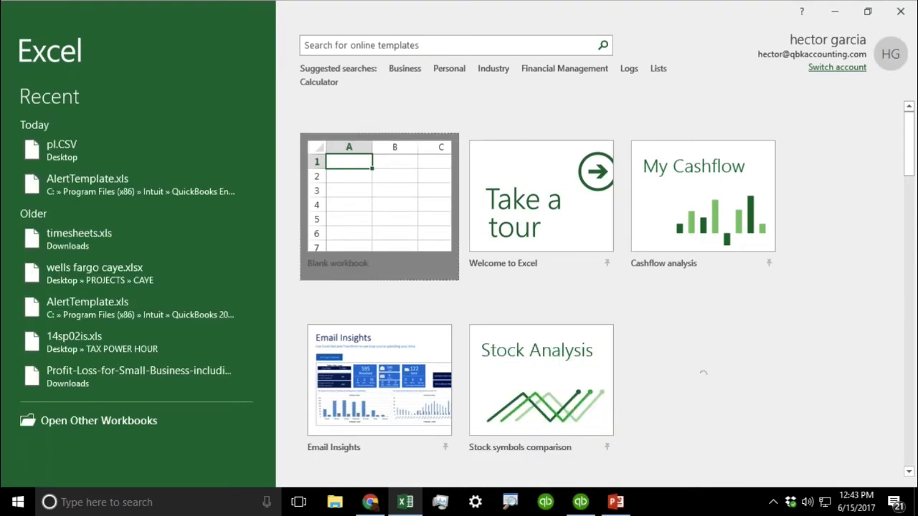
click(395, 212)
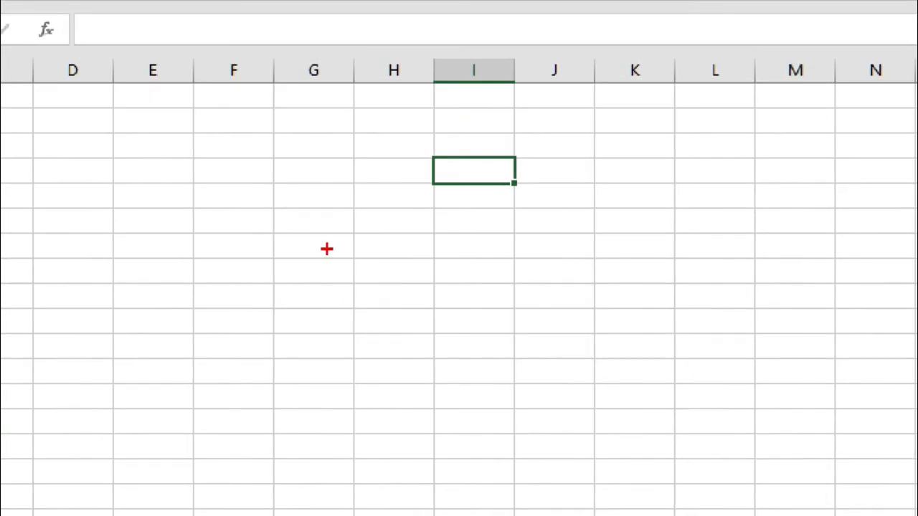
drag(321, 229, 324, 405)
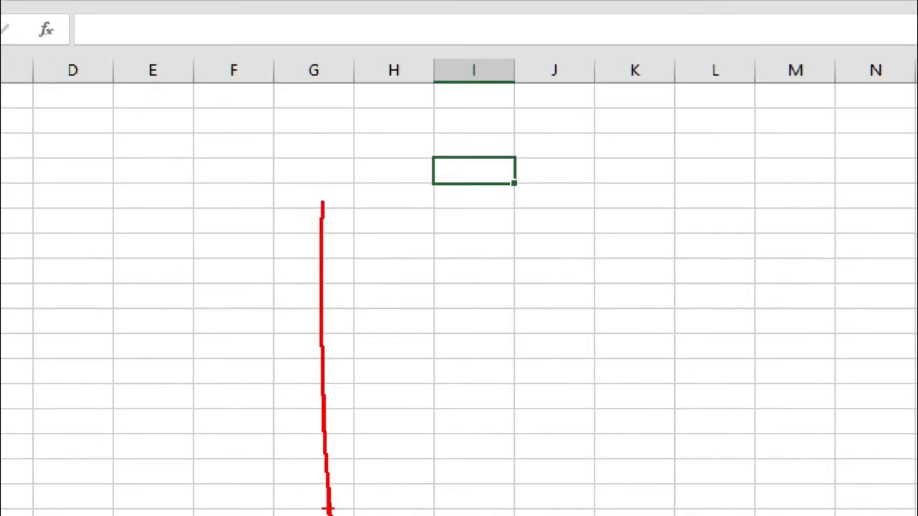
drag(322, 198, 862, 180)
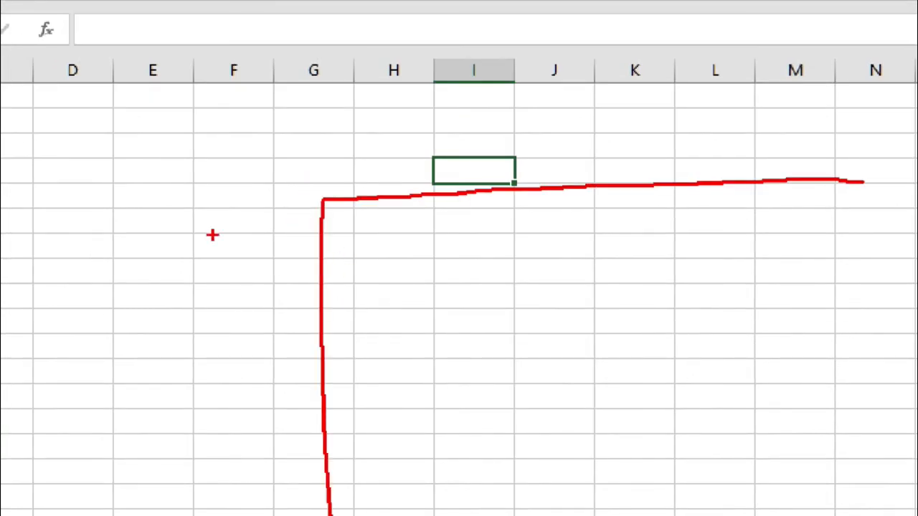
drag(181, 241, 272, 243)
drag(196, 302, 279, 302)
drag(177, 384, 251, 384)
drag(210, 465, 310, 463)
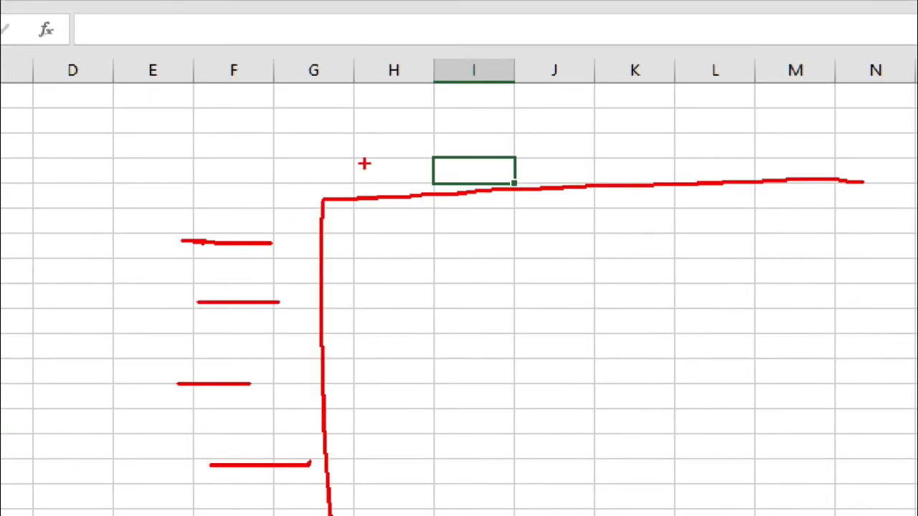
drag(369, 169, 372, 81)
drag(444, 150, 464, 63)
drag(585, 157, 598, 75)
drag(666, 137, 683, 97)
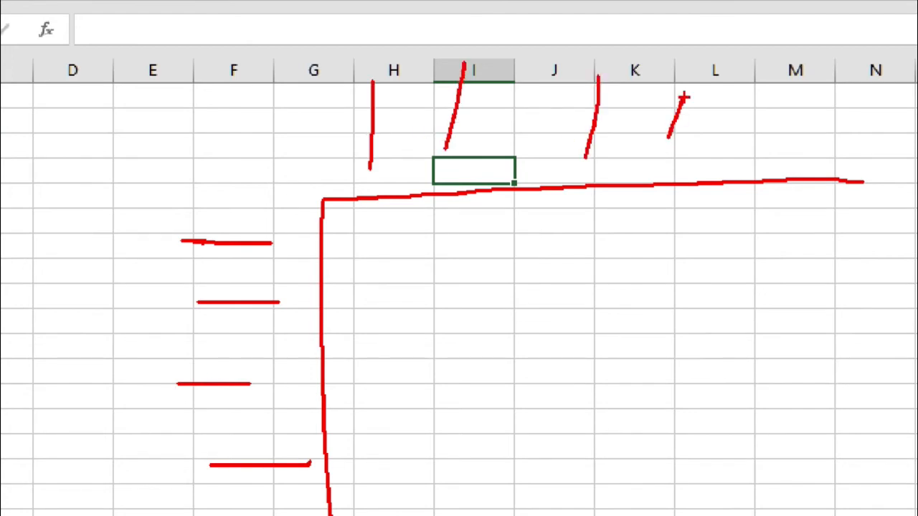
drag(747, 149, 787, 65)
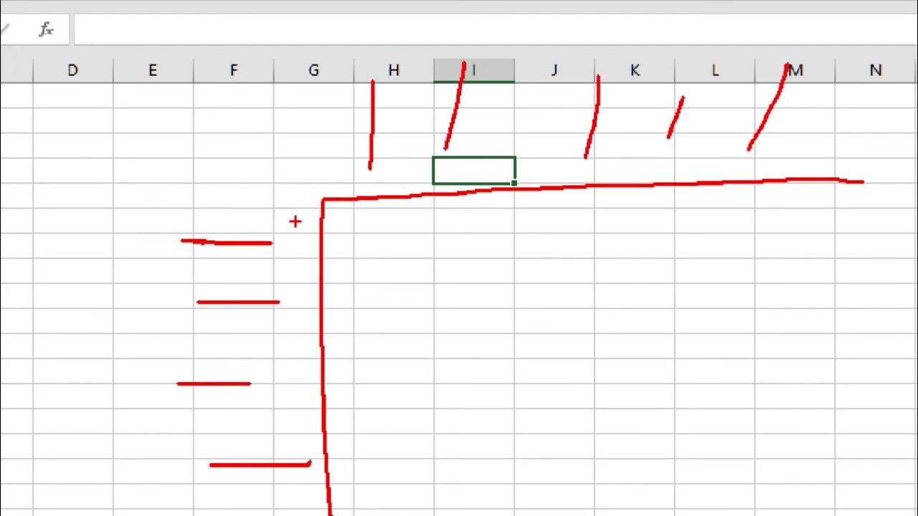
mouse_move(295, 222)
mouse_down()
mouse_move(114, 240)
mouse_move(328, 283)
mouse_move(193, 208)
mouse_up()
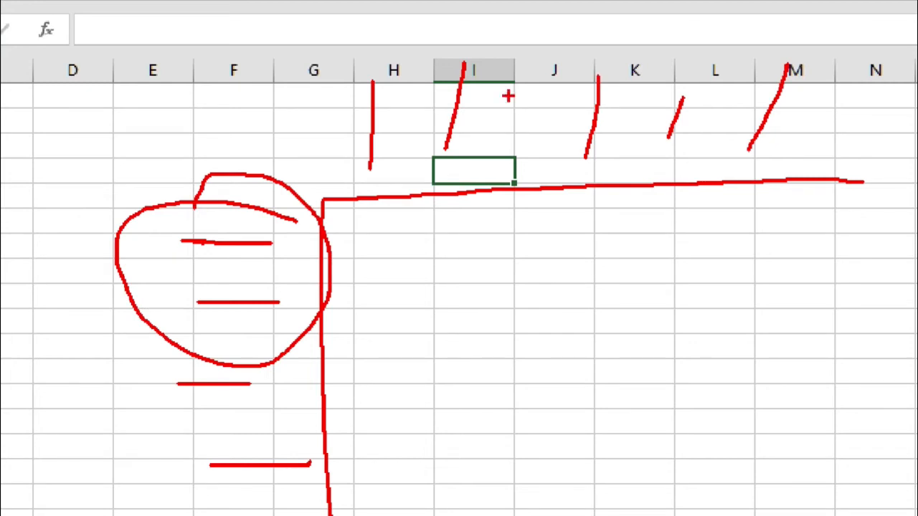
mouse_move(486, 29)
mouse_down()
mouse_move(352, 46)
mouse_move(570, 162)
mouse_move(462, 19)
mouse_up()
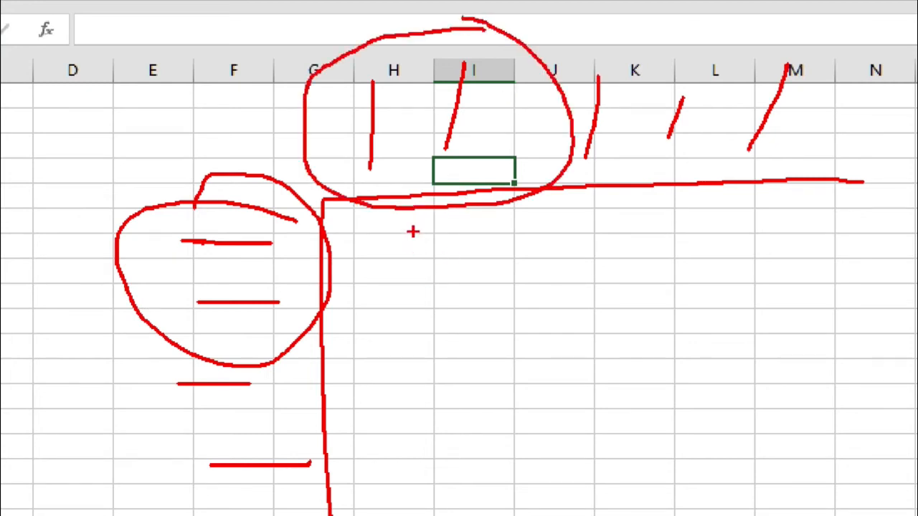
mouse_move(434, 221)
mouse_down()
mouse_move(443, 338)
mouse_move(463, 224)
mouse_move(352, 226)
mouse_up()
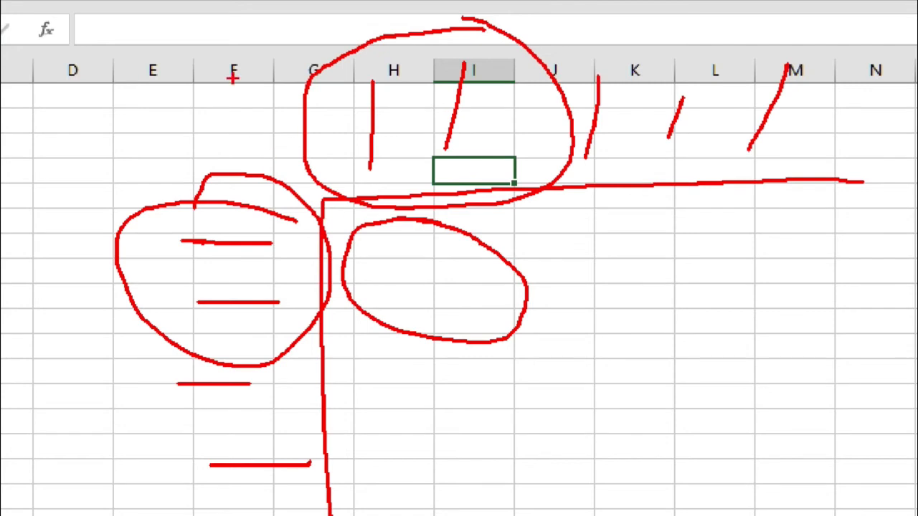
mouse_move(233, 78)
mouse_down()
mouse_move(226, 153)
mouse_move(283, 156)
mouse_up()
mouse_move(176, 150)
mouse_down()
mouse_move(208, 209)
mouse_move(265, 160)
mouse_up()
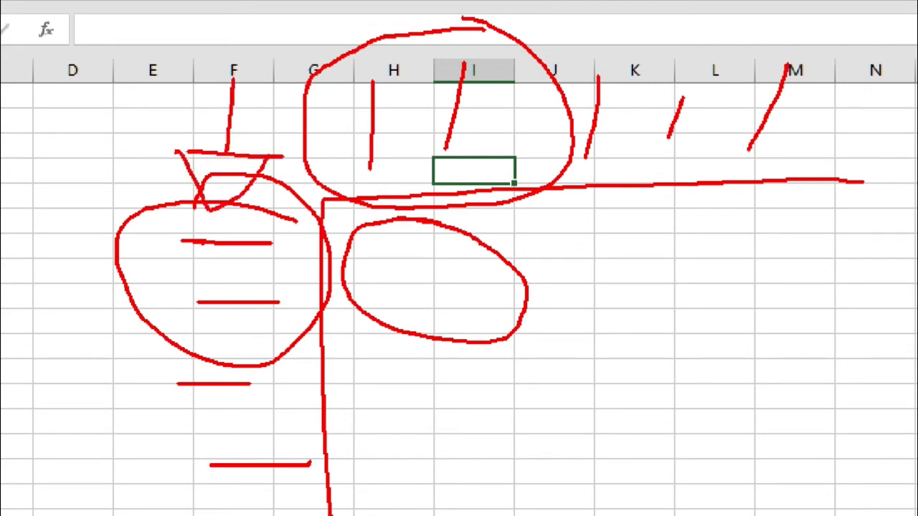
mouse_move(272, 94)
mouse_down()
mouse_move(351, 100)
mouse_move(347, 116)
mouse_move(382, 106)
mouse_move(343, 69)
mouse_up()
mouse_move(378, 275)
mouse_down()
mouse_move(377, 314)
mouse_move(414, 272)
mouse_up()
mouse_move(380, 291)
mouse_down()
mouse_move(407, 292)
mouse_move(422, 308)
mouse_up()
mouse_move(464, 278)
mouse_down()
mouse_move(451, 330)
mouse_move(557, 331)
mouse_up()
drag(543, 278, 538, 332)
drag(496, 298, 579, 285)
mouse_move(578, 288)
mouse_down()
mouse_move(613, 281)
mouse_move(649, 298)
mouse_move(648, 334)
mouse_up()
mouse_move(646, 295)
mouse_down()
mouse_move(653, 263)
mouse_move(770, 324)
mouse_up()
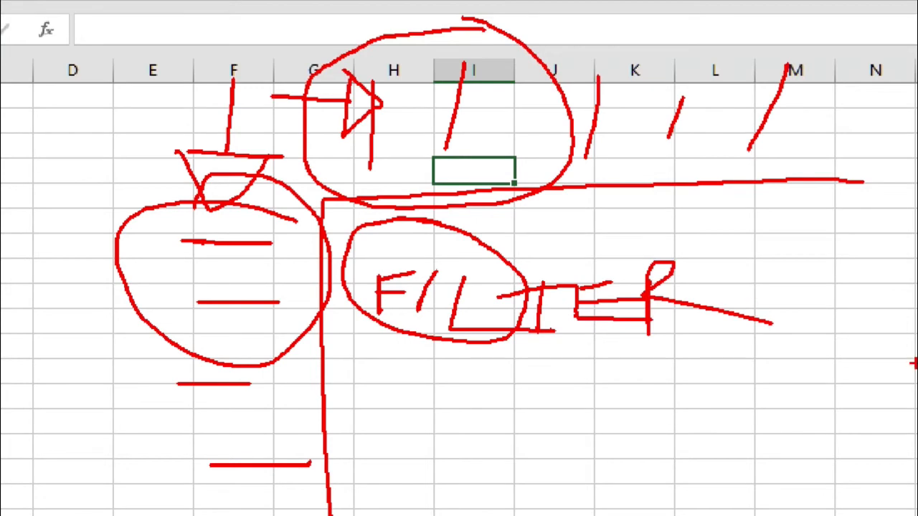
key(Escape)
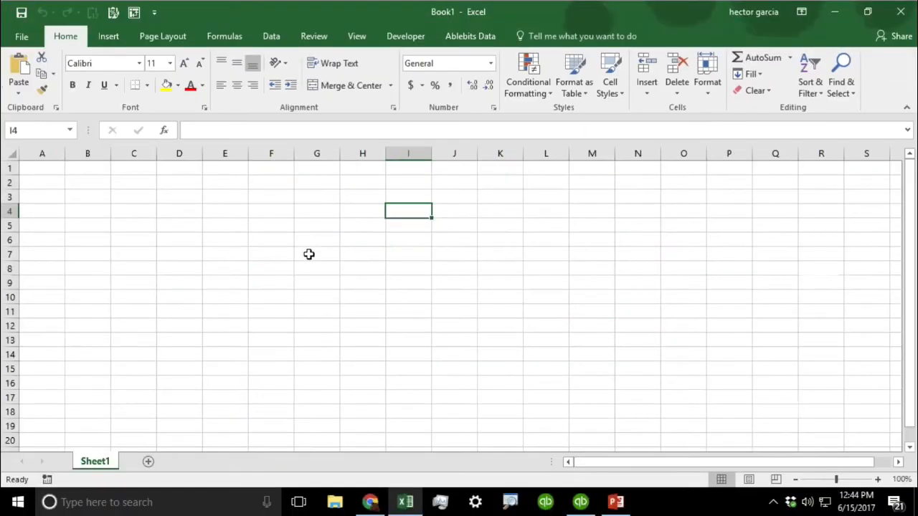
- Enter Customer 1 and Customer 2 in E5:E6 and fill the series down to Customer 10 in E14
click(225, 224)
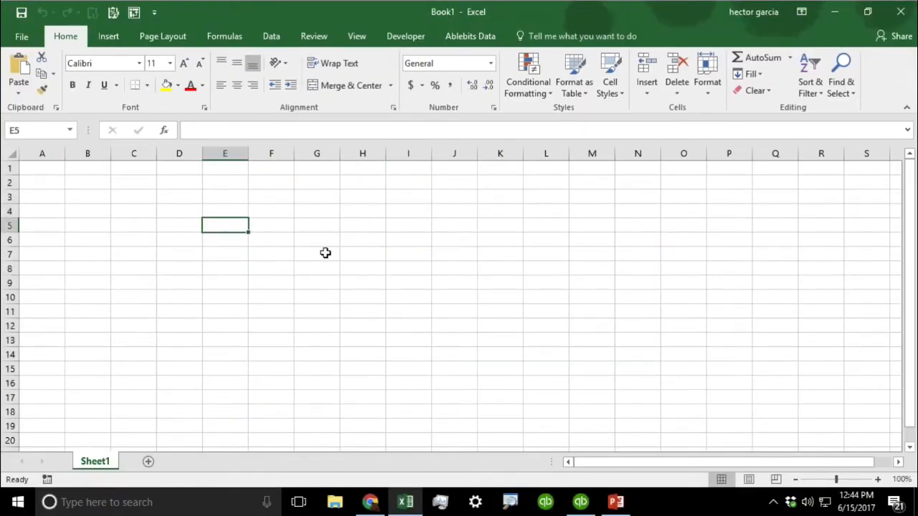
text(Customer)
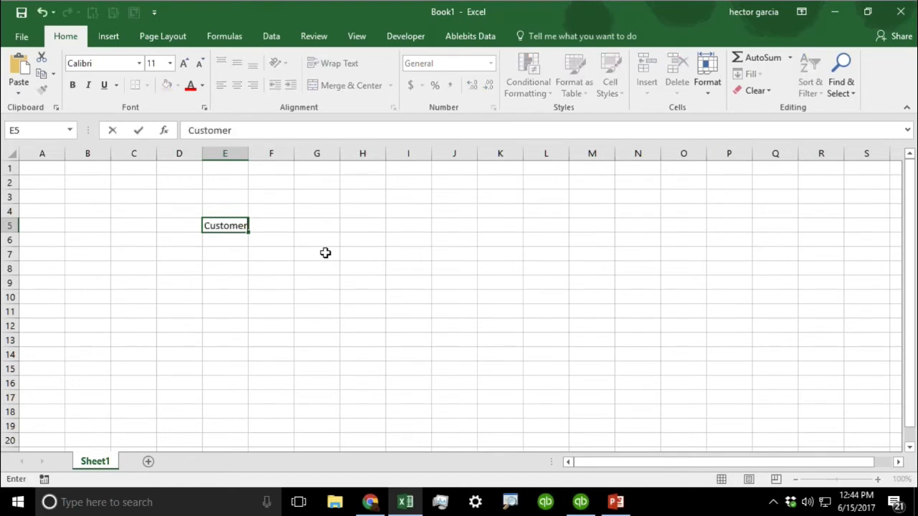
text( 1)
key(Return)
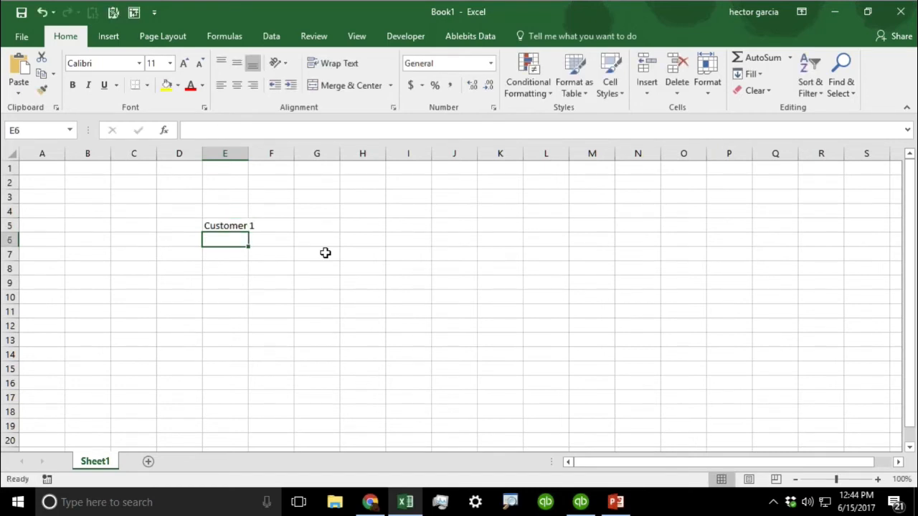
text(Customer 2)
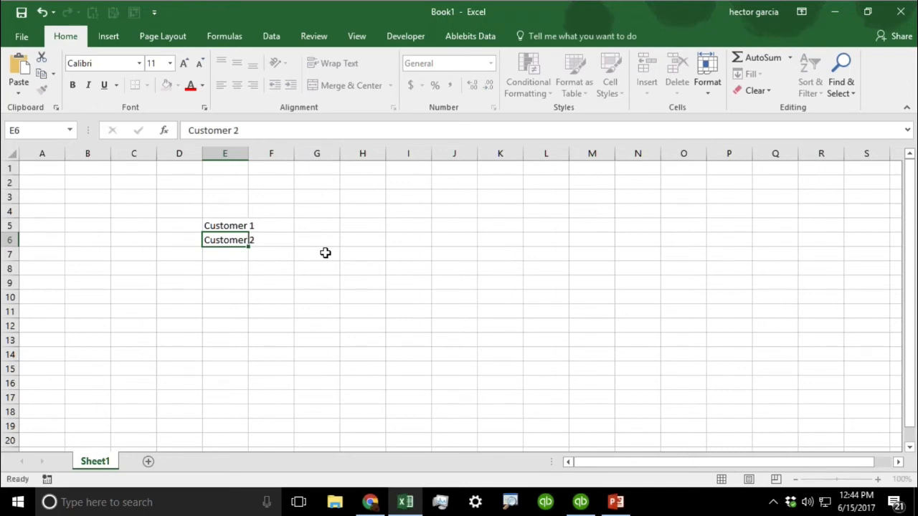
key(Return)
drag(240, 226, 237, 359)
- Enter month headings Month 1 through Month 4 across F4:I4 and widen column E to fit the customer labels
click(269, 213)
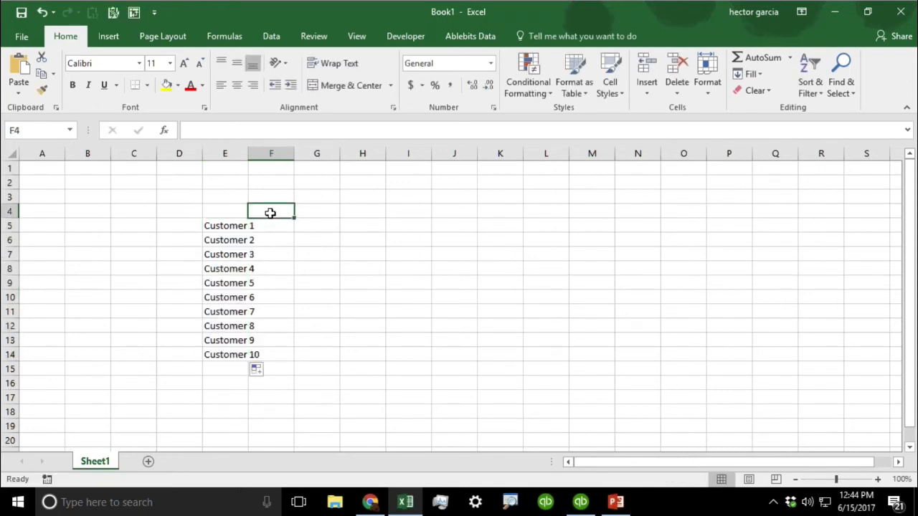
text(Month 1)
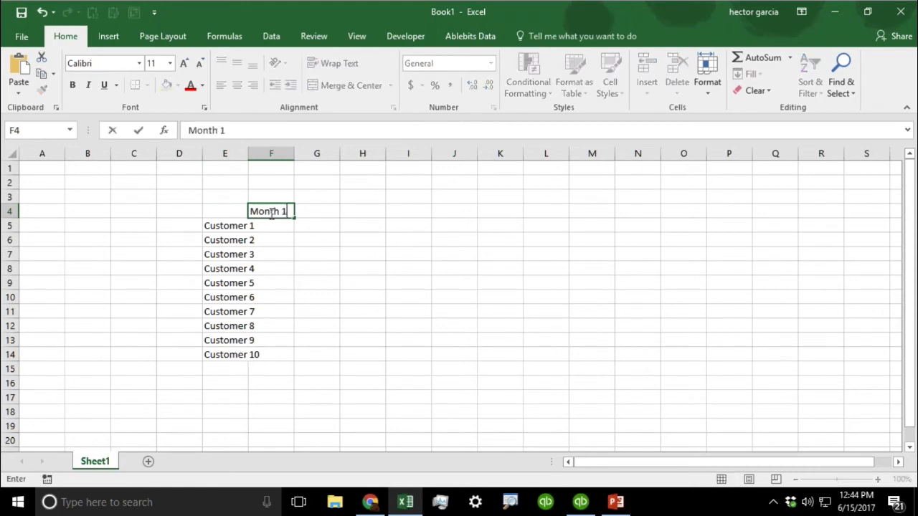
key(Return)
key(Up)
key(Right)
text(Mo)
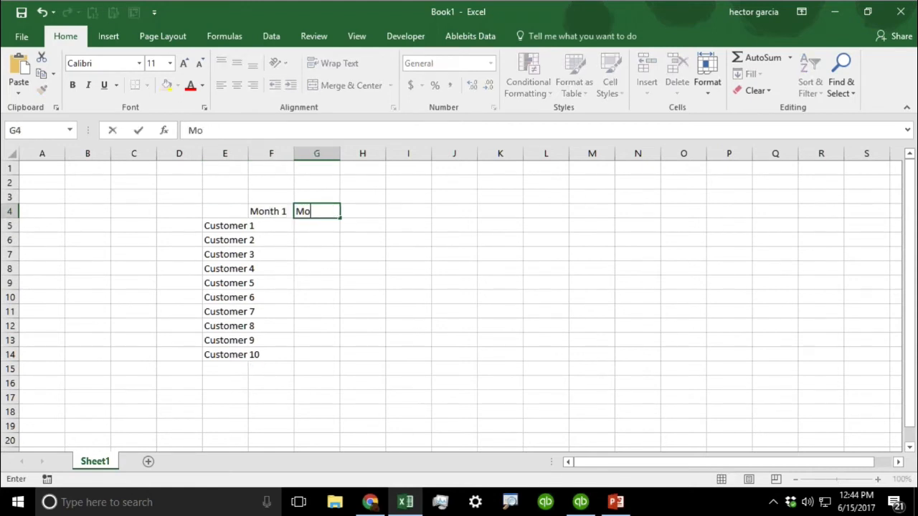
text(nth 2)
key(Return)
drag(266, 208, 441, 224)
click(453, 297)
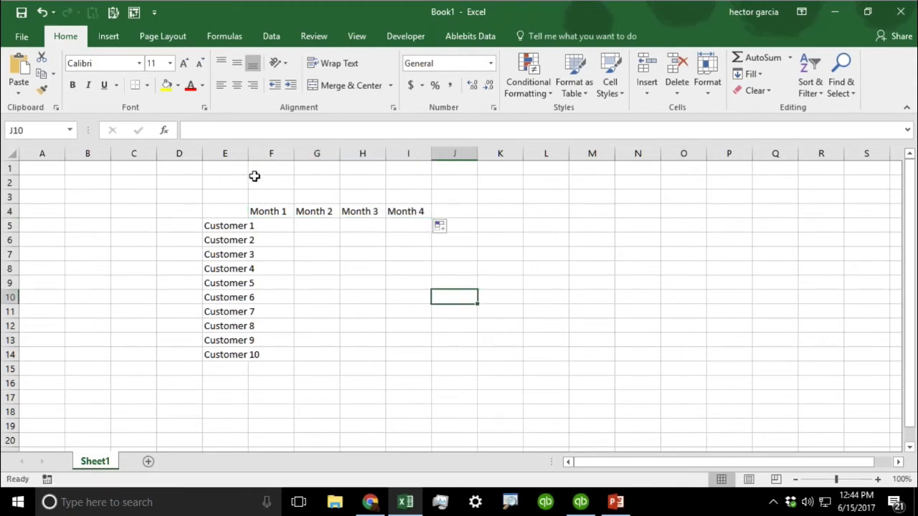
drag(248, 155, 295, 156)
click(405, 281)
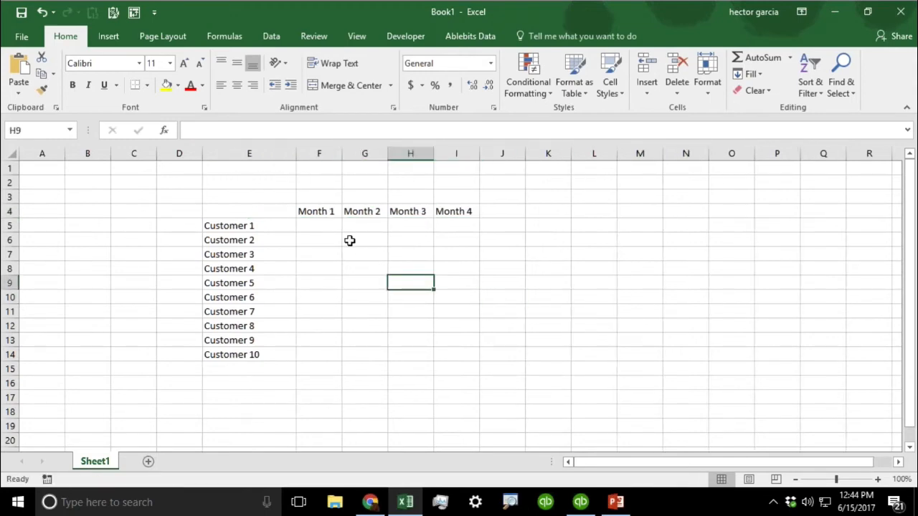
- Merge the range F5:I14 into one cell and centre its content horizontally and vertically
drag(322, 228, 469, 353)
right_click(378, 283)
click(429, 423)
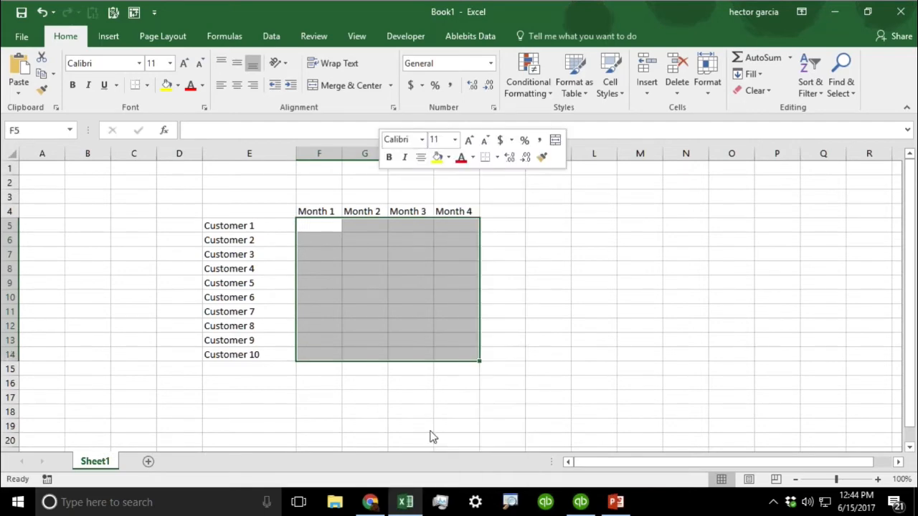
click(279, 320)
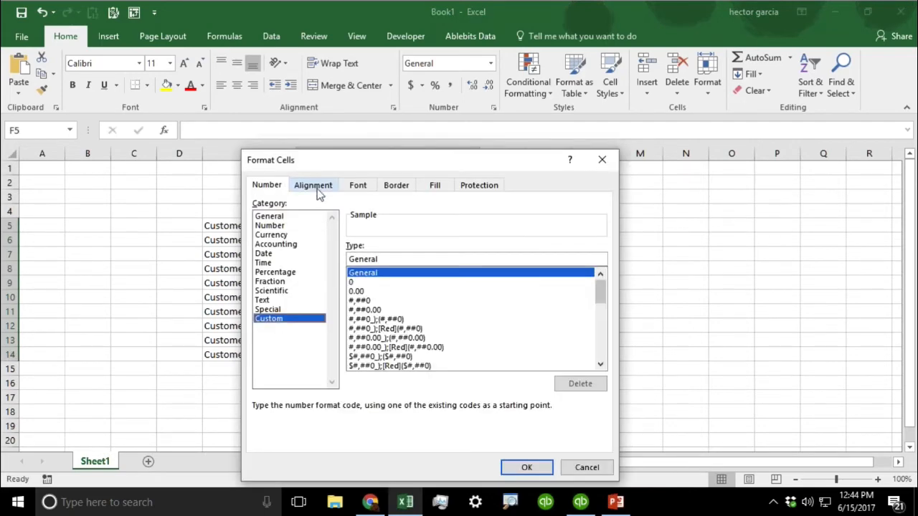
click(313, 185)
click(290, 336)
click(526, 467)
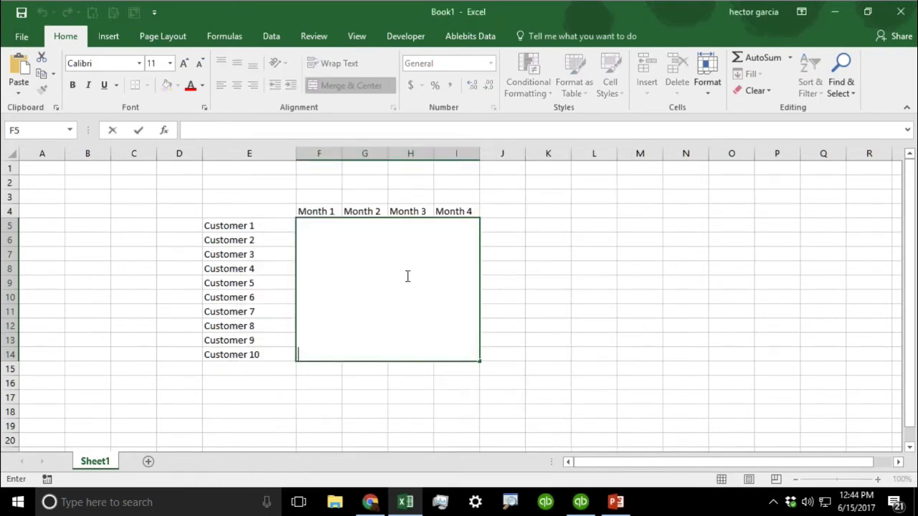
click(640, 282)
click(457, 281)
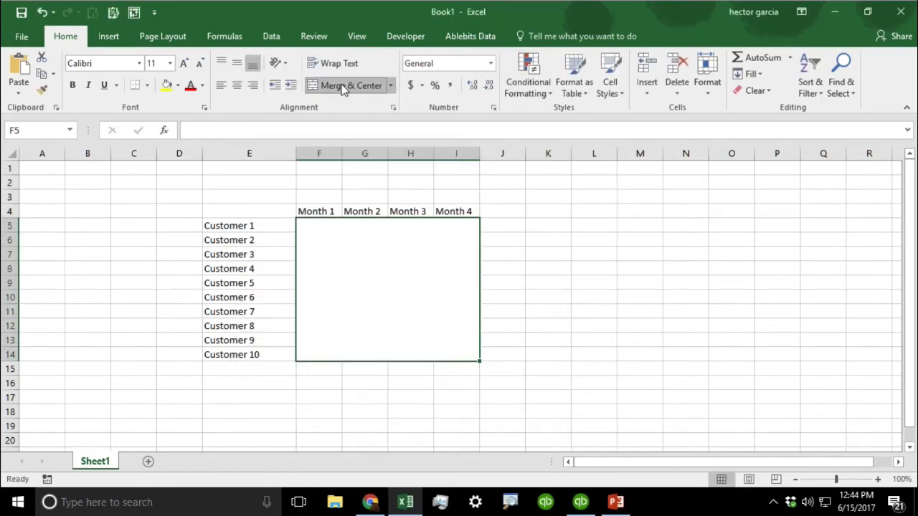
click(237, 85)
click(237, 64)
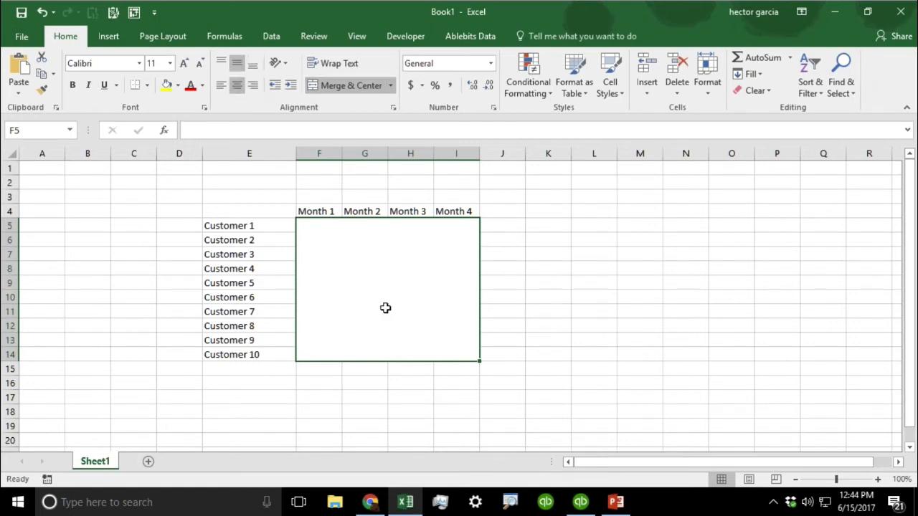
- Enter SALES in the merged block between the customer rows and month columns
double_click(385, 308)
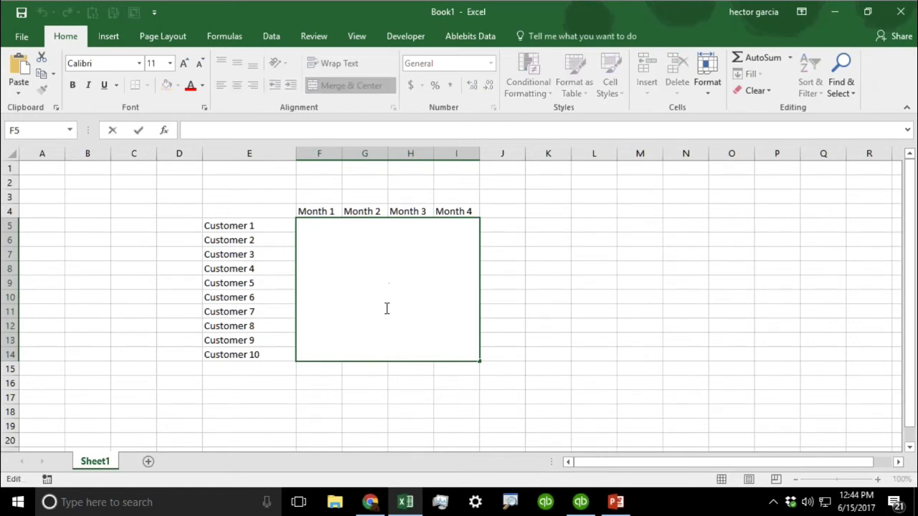
drag(273, 225, 273, 354)
drag(313, 211, 468, 210)
double_click(410, 272)
text(SALES)
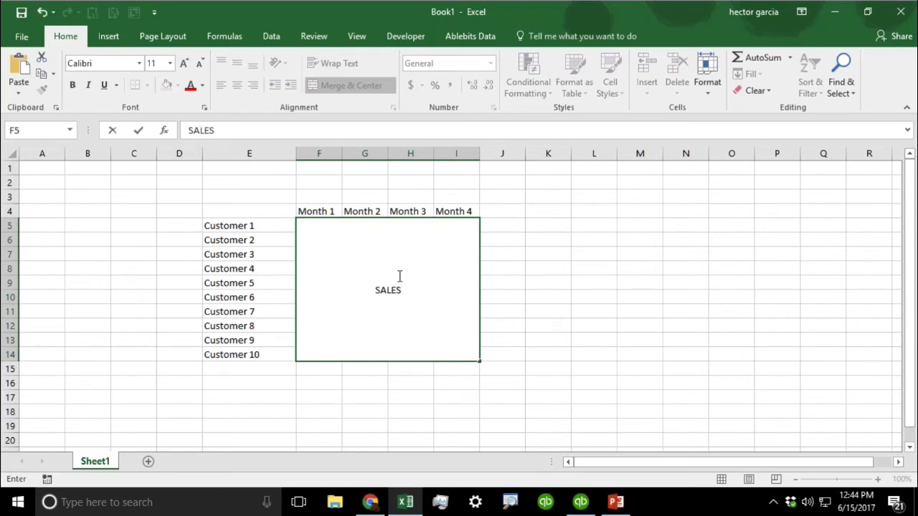
key(Return)
key(Return)
double_click(404, 287)
key(shift+Return)
key(Down)
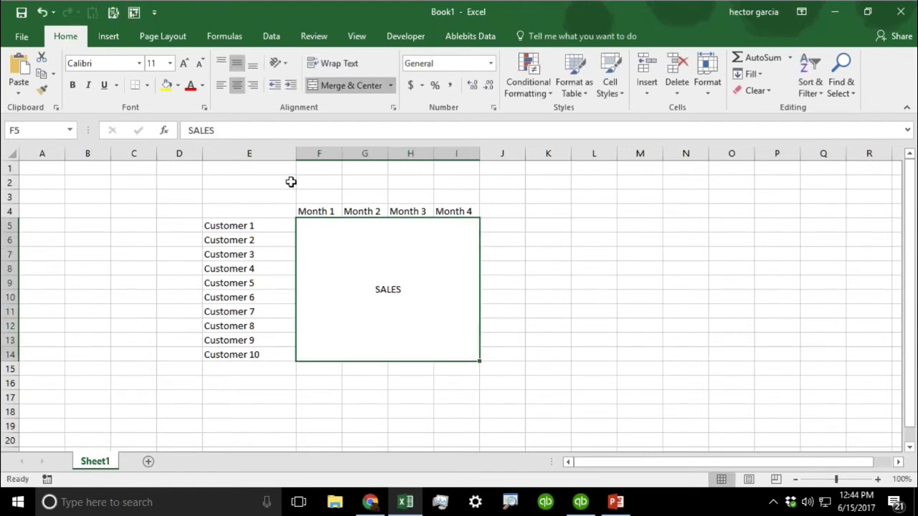
- Add PROFIT on a second line beneath SALES in the merged block F5:I14
click(251, 136)
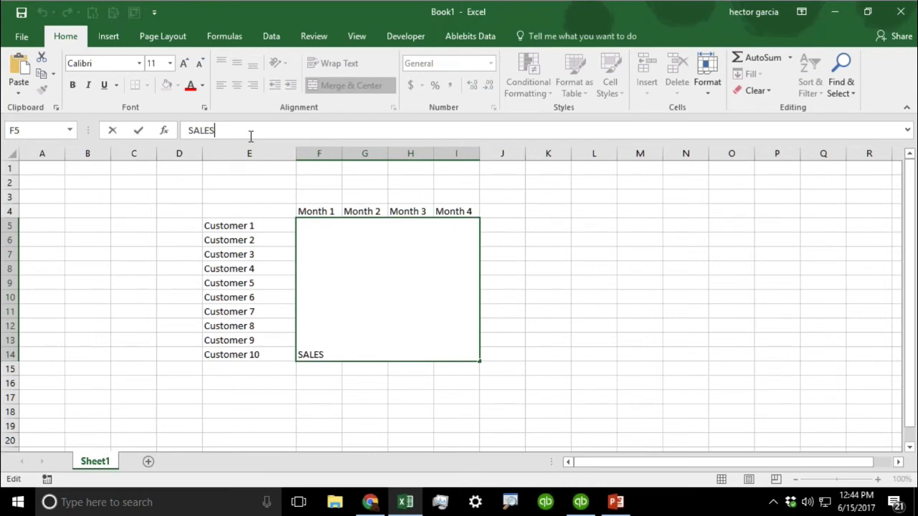
key(BackSpace)
key(BackSpace)
key(BackSpace)
key(BackSpace)
key(BackSpace)
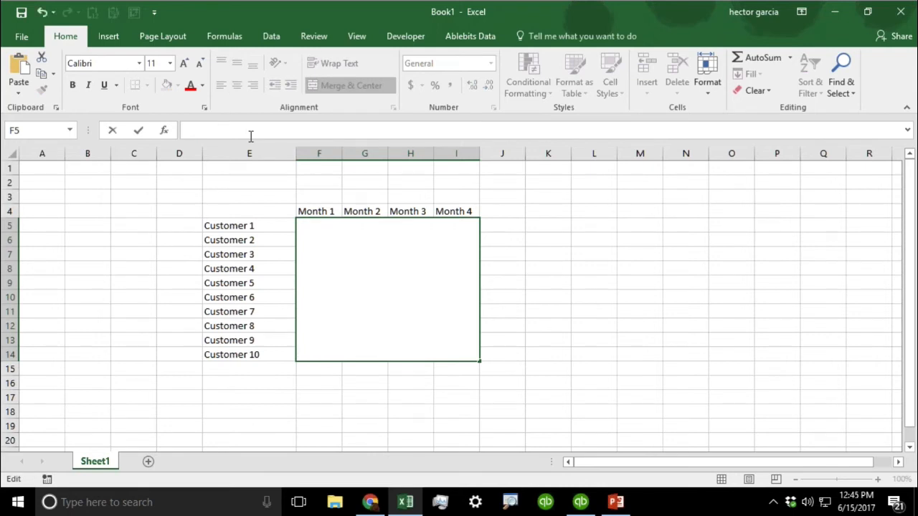
text(PROIFI)
key(BackSpace)
key(BackSpace)
key(BackSpace)
text(FIT)
- Decline the Narrator prompt and close its leftover window, keeping the text entered in the merged block
key(alt+Tab)
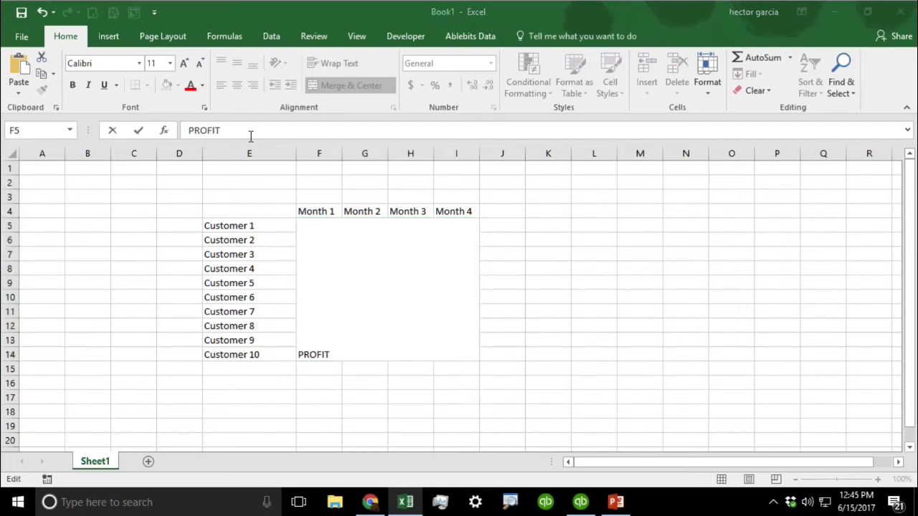
click(371, 287)
key(super+Return)
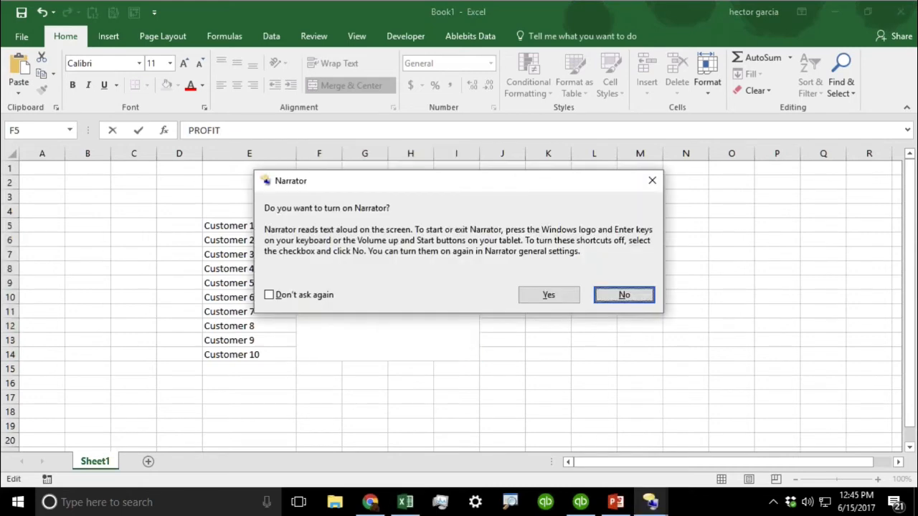
click(551, 293)
click(625, 293)
click(509, 323)
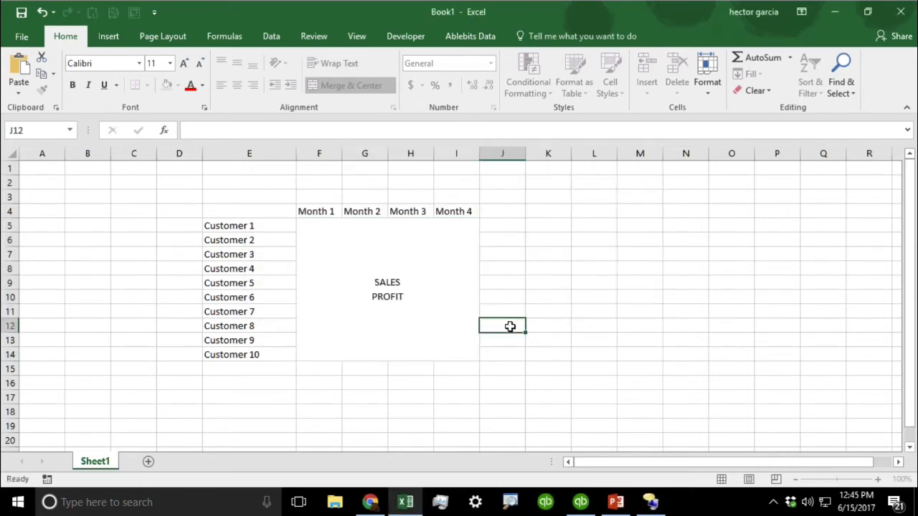
click(393, 281)
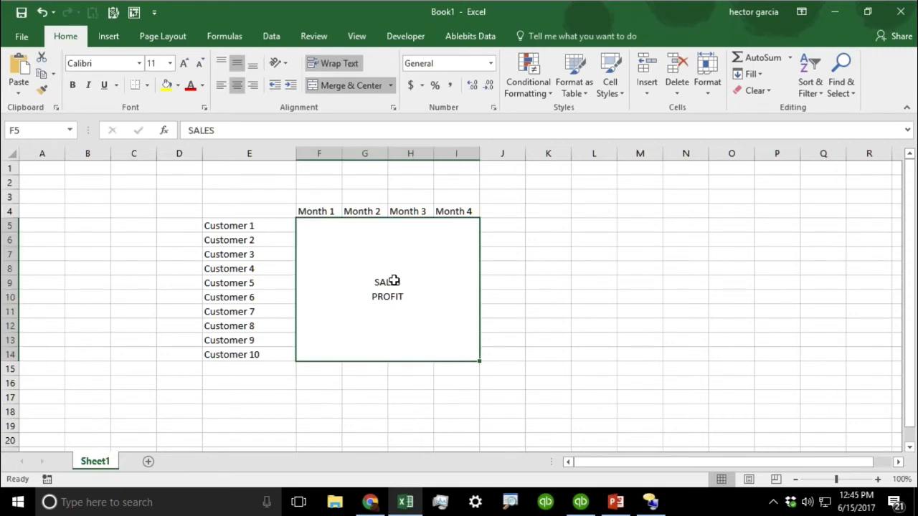
right_click(651, 504)
click(639, 472)
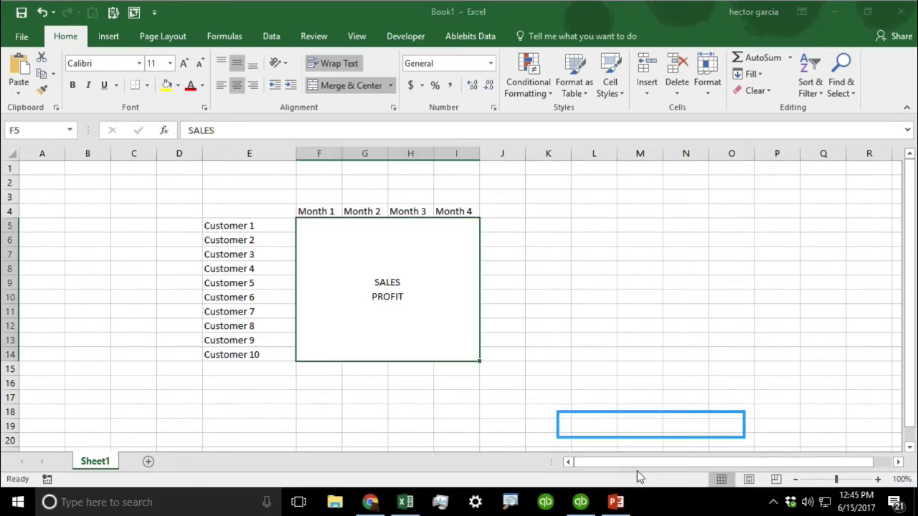
- Enlarge the formula bar and add BALANCE as a third line beneath PROFIT in the merged block
double_click(376, 283)
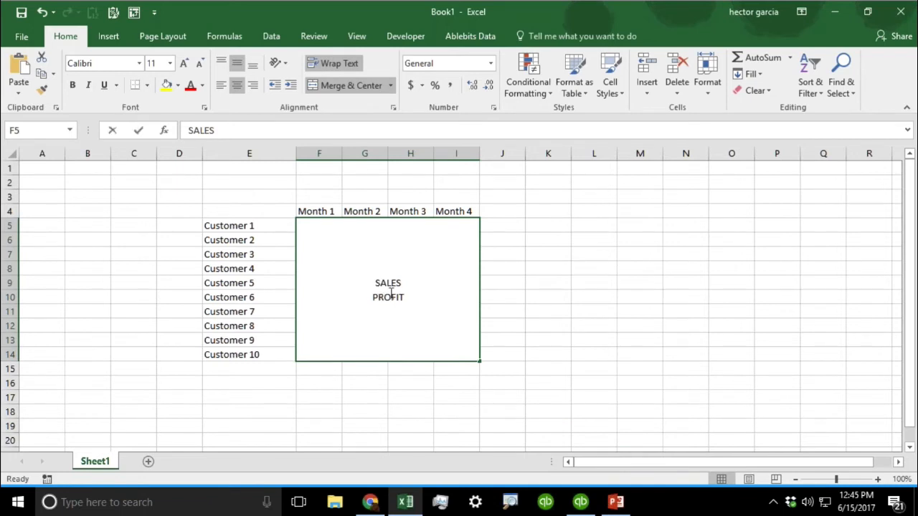
click(407, 298)
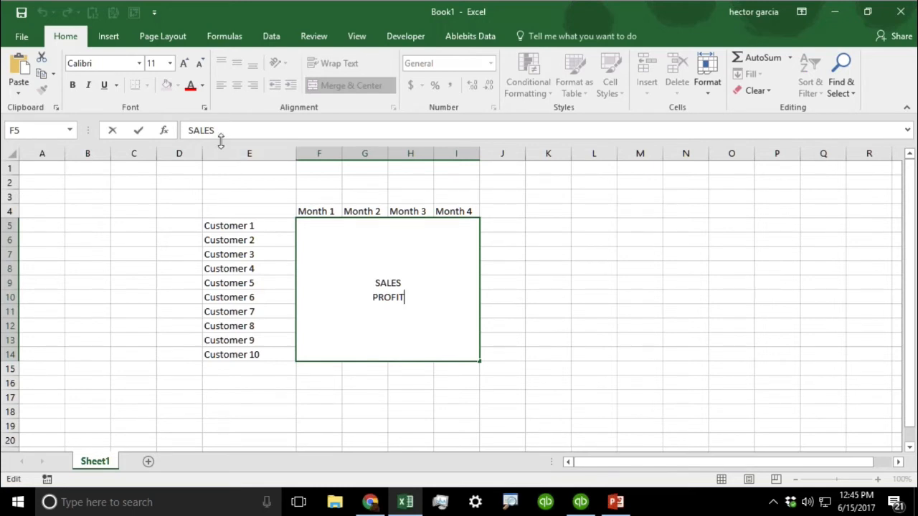
drag(223, 139, 222, 194)
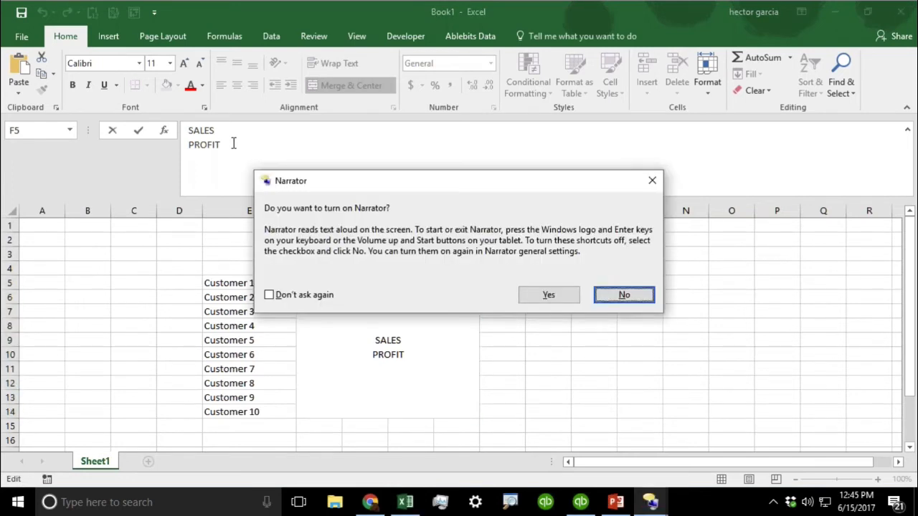
click(618, 295)
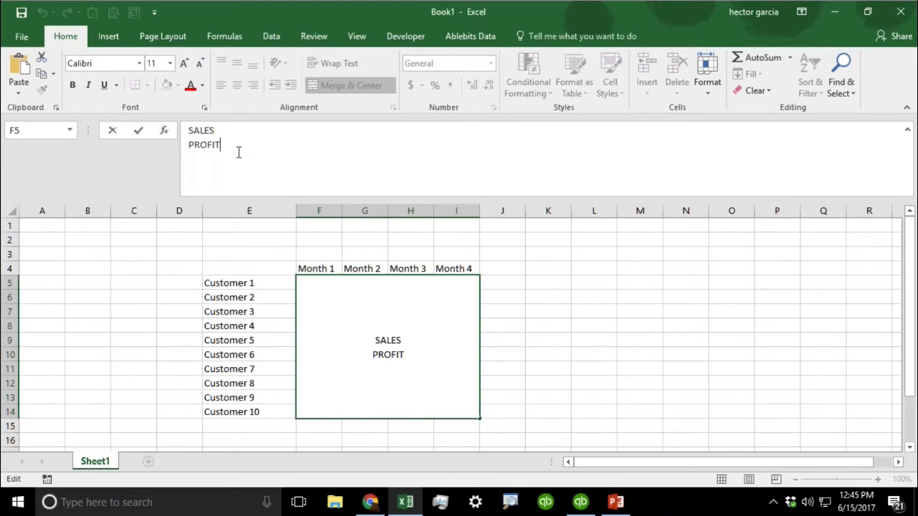
key(alt+Return)
text(BALANCE)
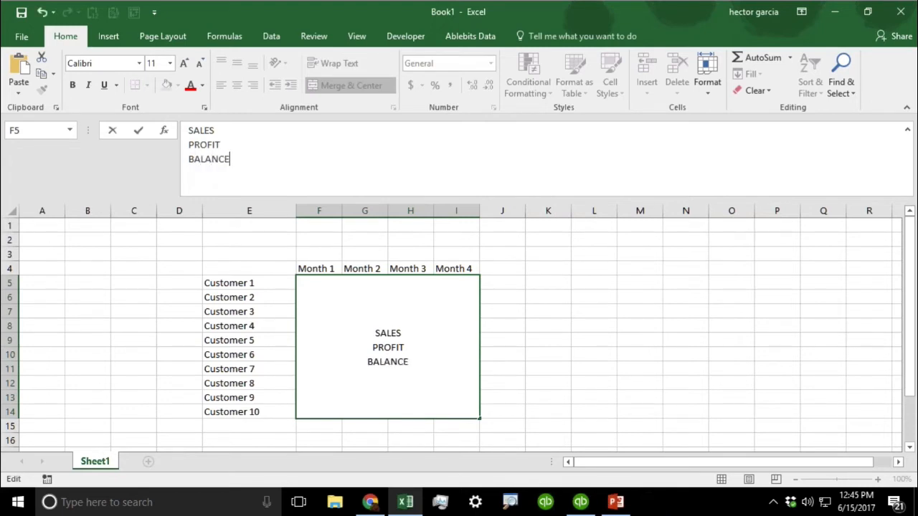
click(518, 311)
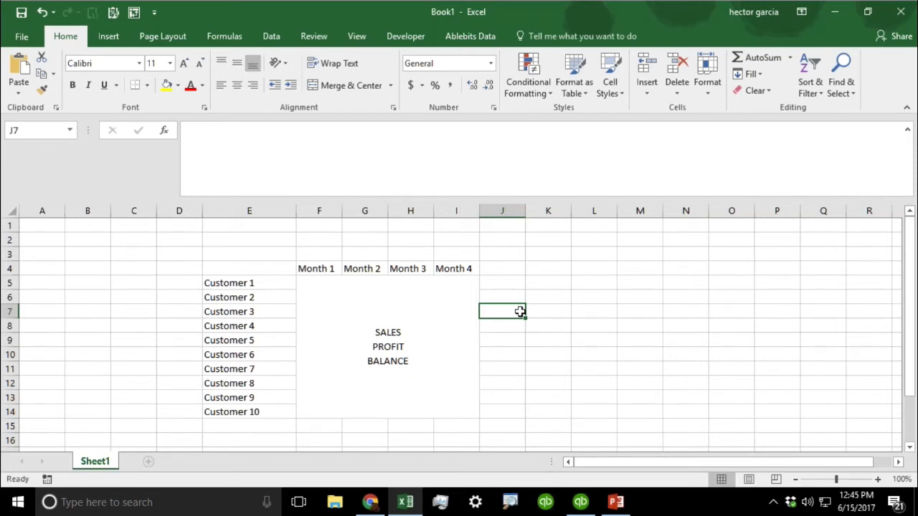
- Make only the word SALES bold in the merged block, leaving PROFIT and BALANCE in regular weight
click(375, 328)
double_click(377, 327)
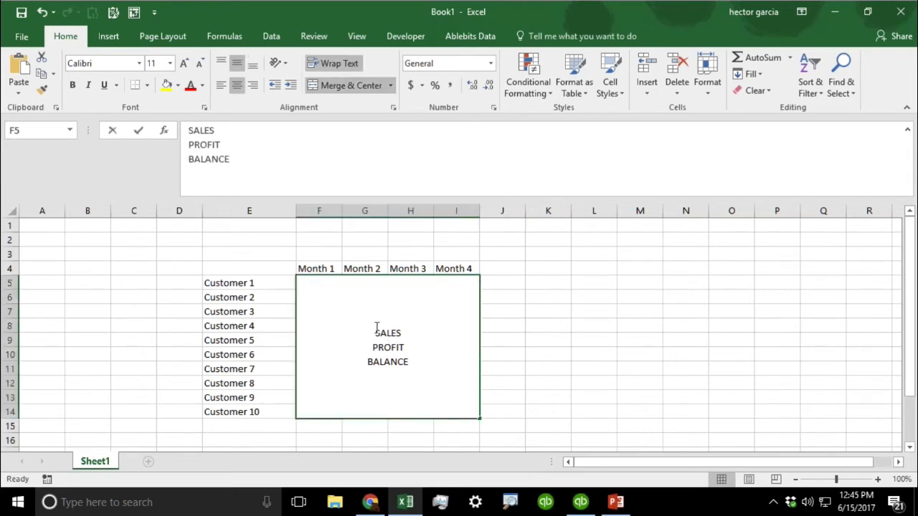
drag(372, 332, 416, 334)
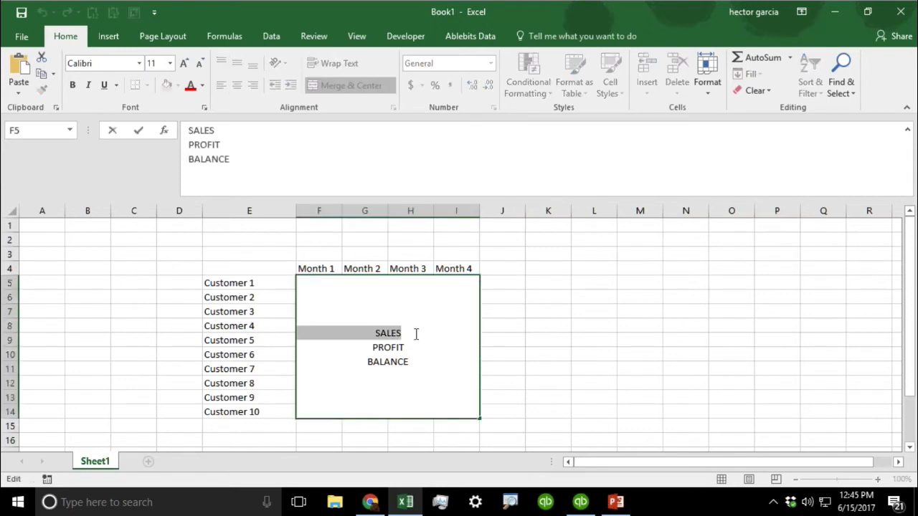
click(72, 85)
click(543, 368)
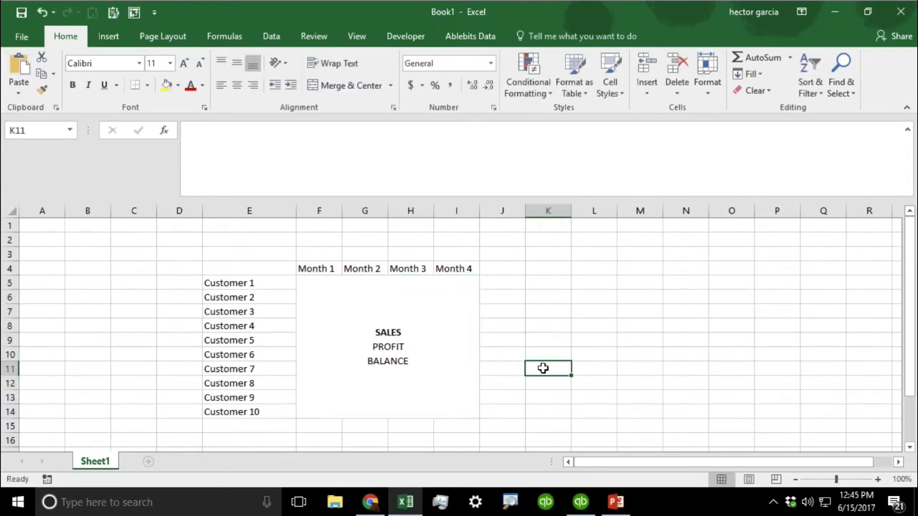
- Switch to QuickBooks to view the custom summary report's column display choices, and compare them with the month headings F4:I4 in Excel
click(580, 502)
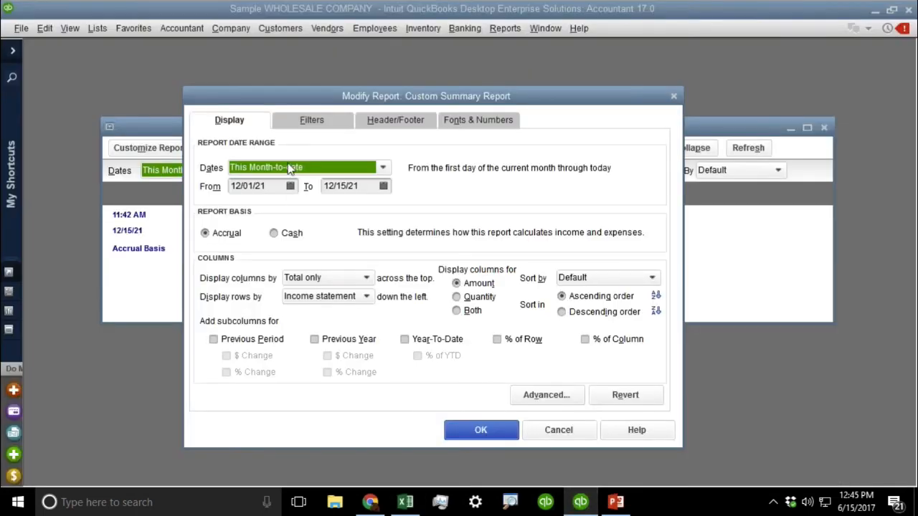
click(322, 281)
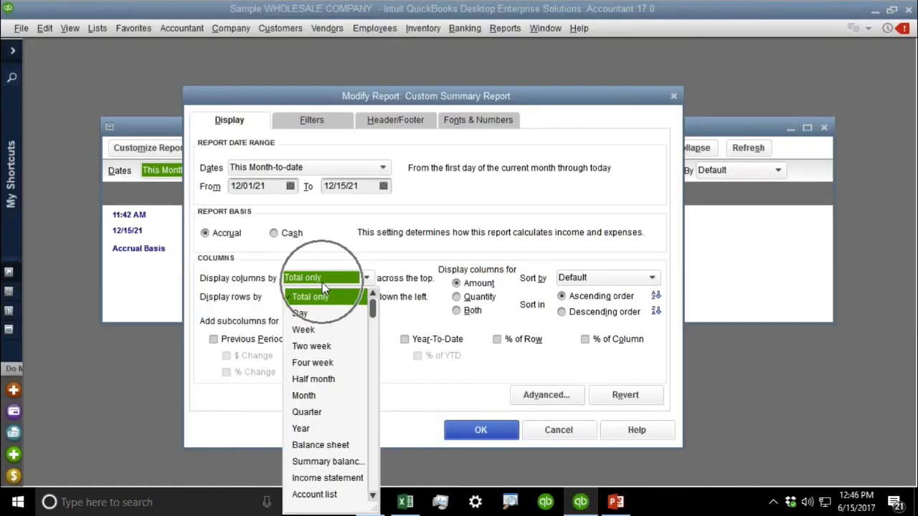
click(406, 503)
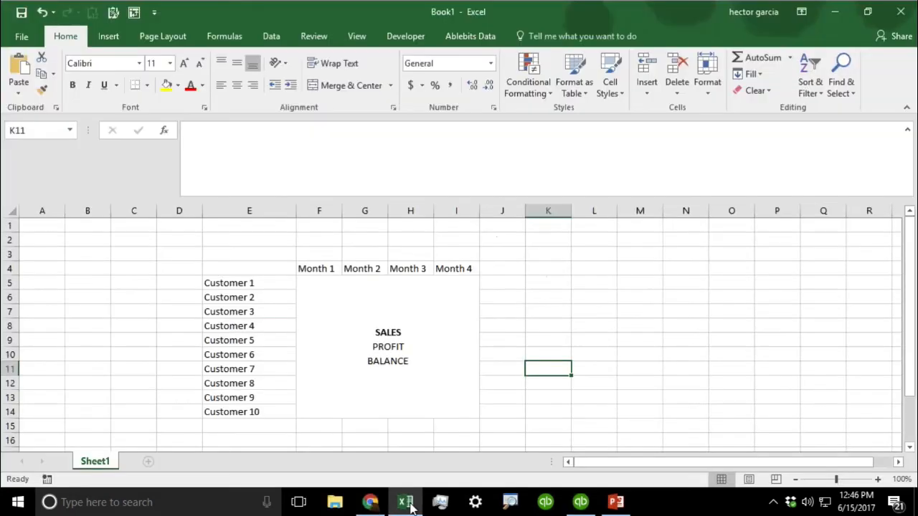
drag(312, 268, 469, 268)
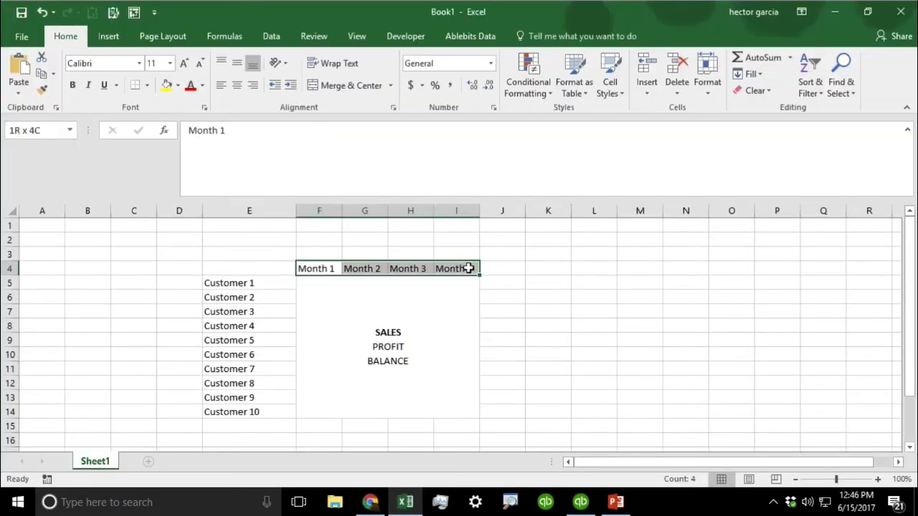
- Switch to QuickBooks and set the custom summary report to display columns by Month and rows by Customer
click(581, 502)
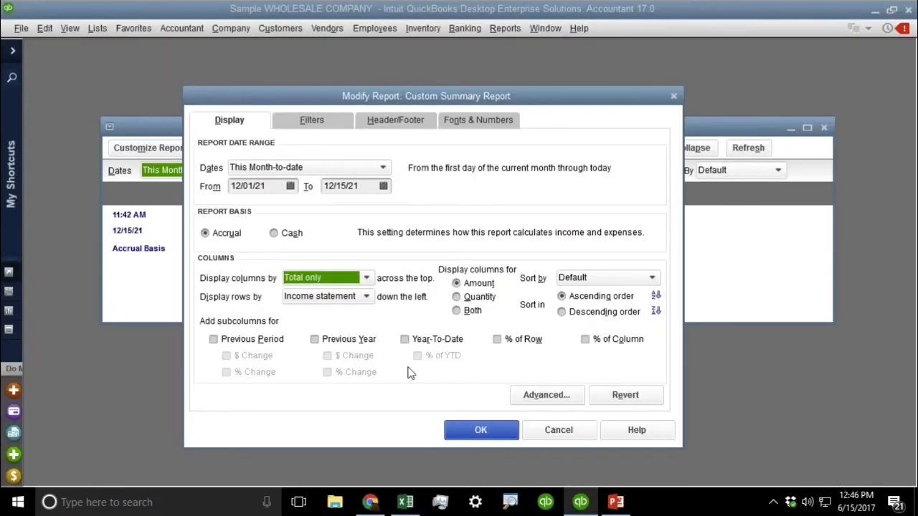
click(322, 281)
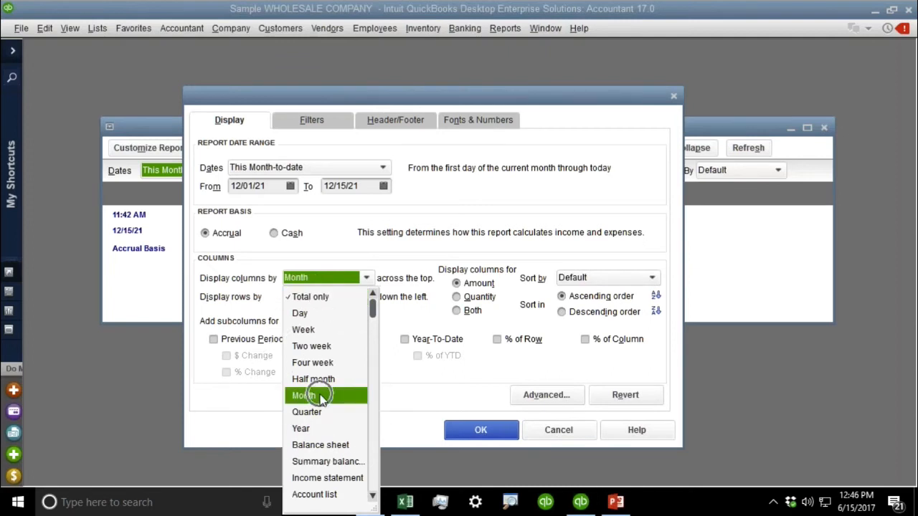
click(320, 395)
click(322, 299)
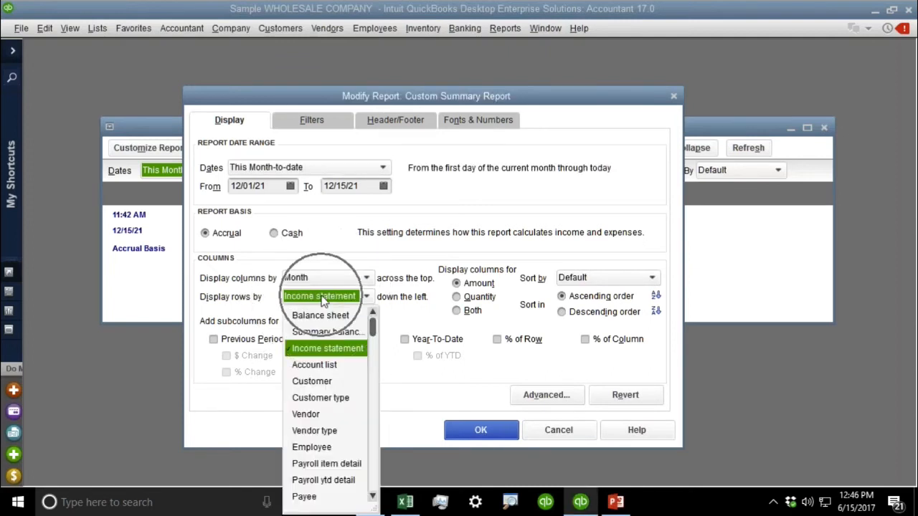
click(321, 382)
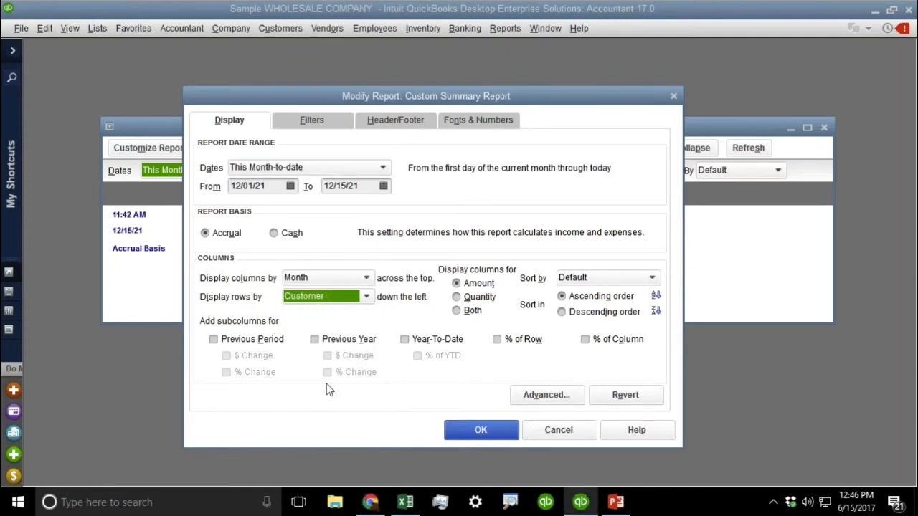
- Switch to the Excel layout sketch, select the merged SALES, PROFIT, BALANCE block, and return to QuickBooks
click(411, 505)
click(379, 331)
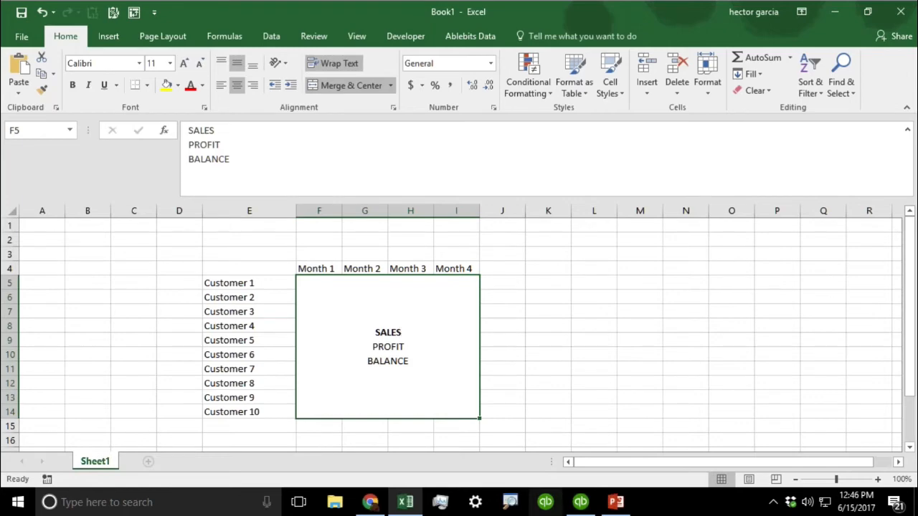
click(580, 501)
- Filter the report's Account setting to All ordinary income accounts and apply the report changes
click(310, 121)
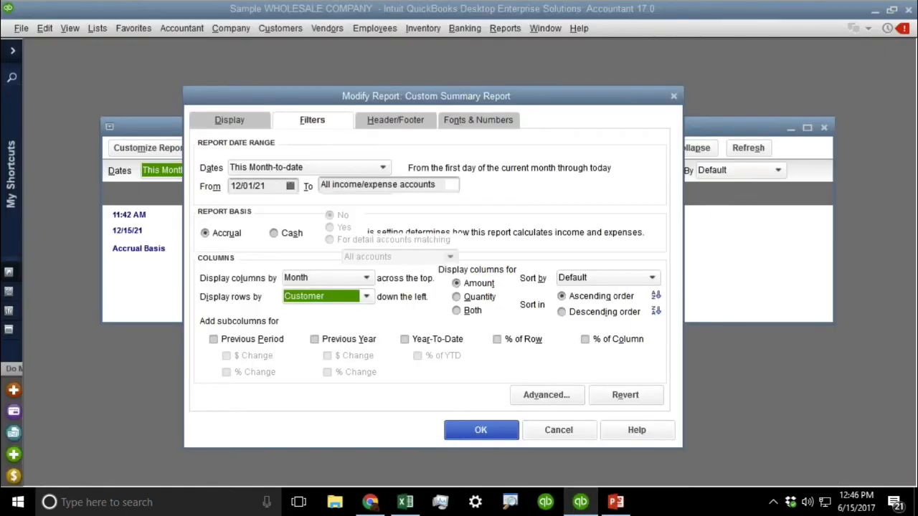
click(456, 191)
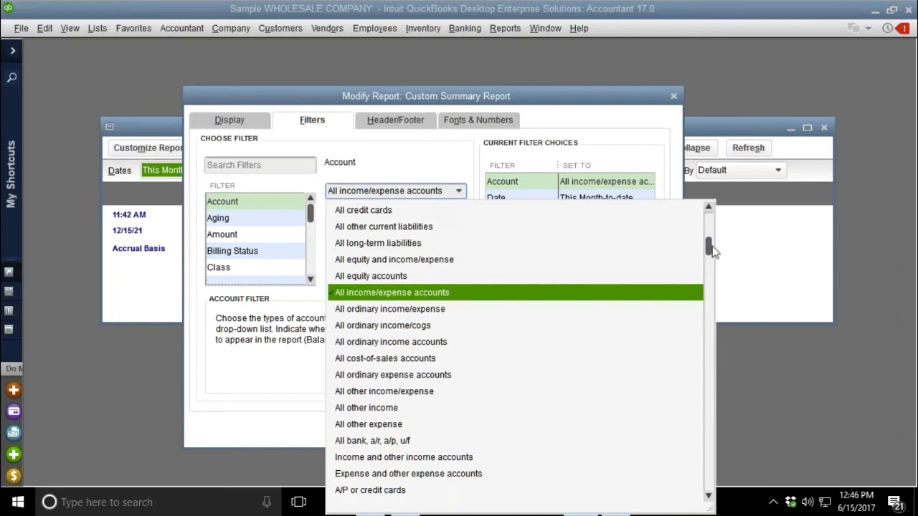
drag(710, 247, 705, 258)
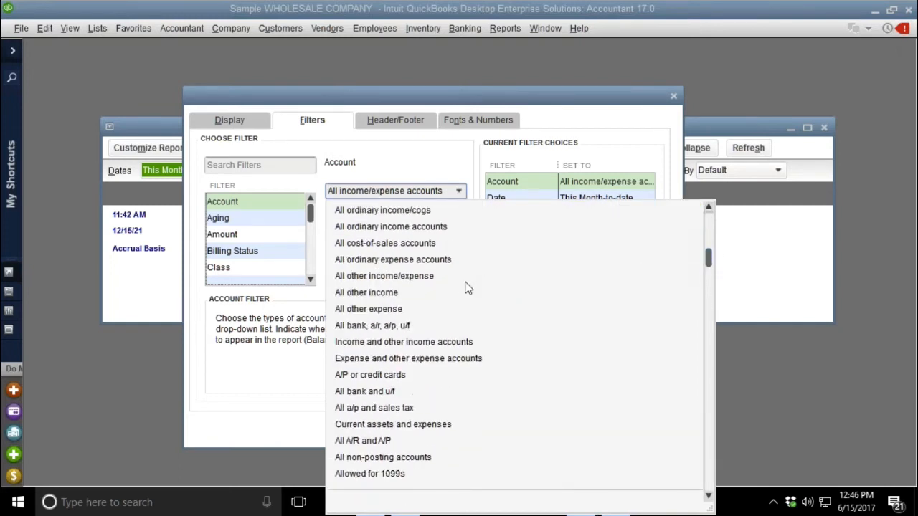
click(415, 229)
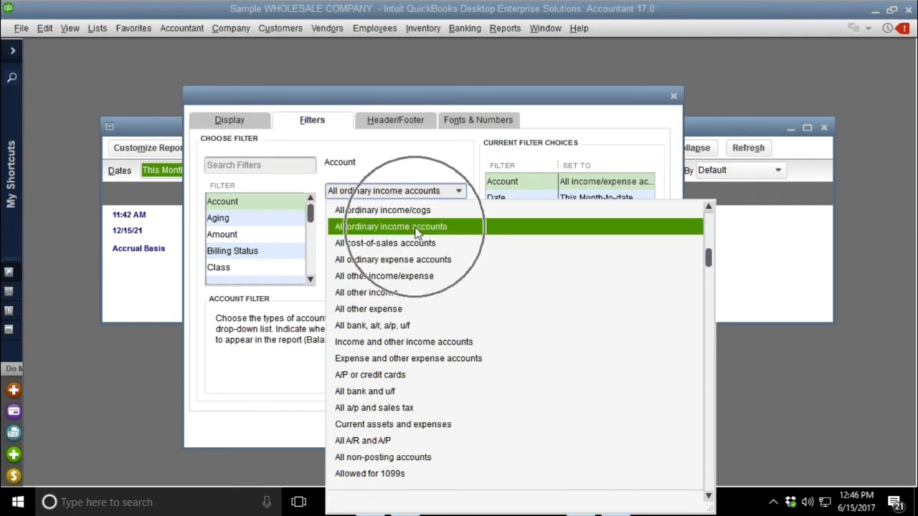
key(ctrl)
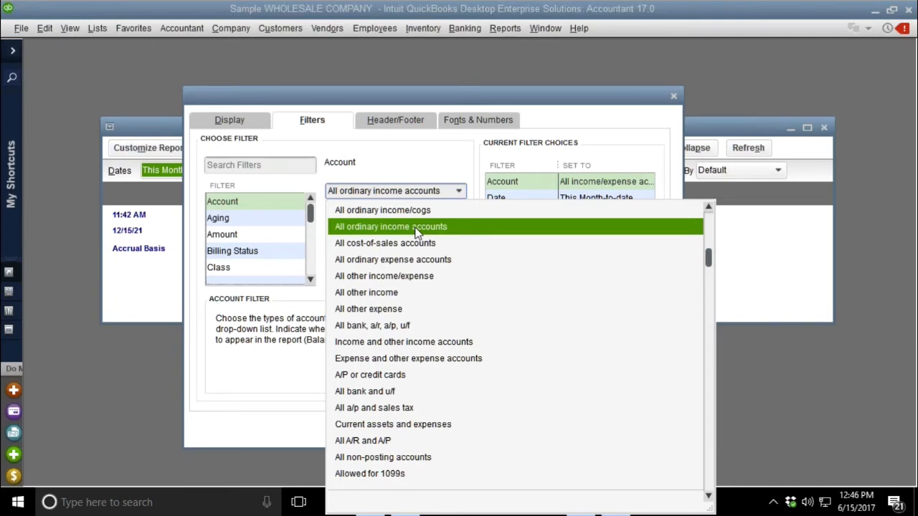
click(415, 227)
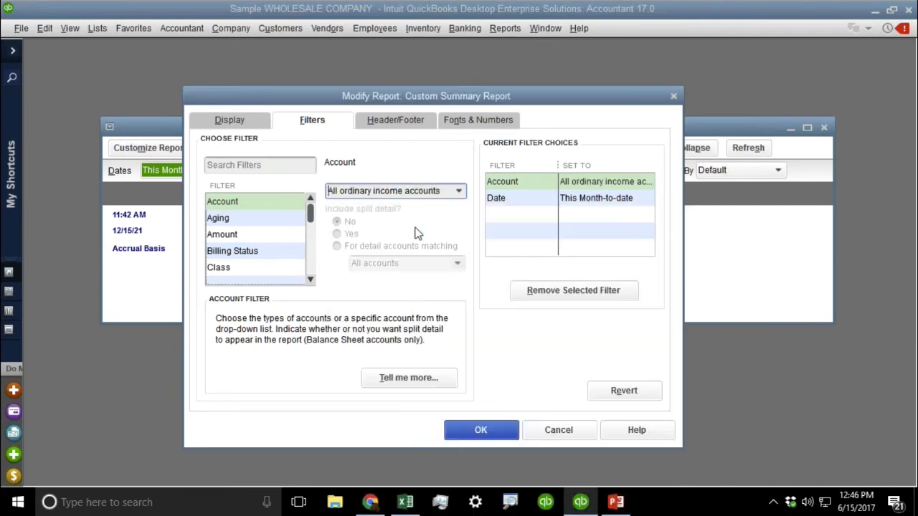
click(480, 430)
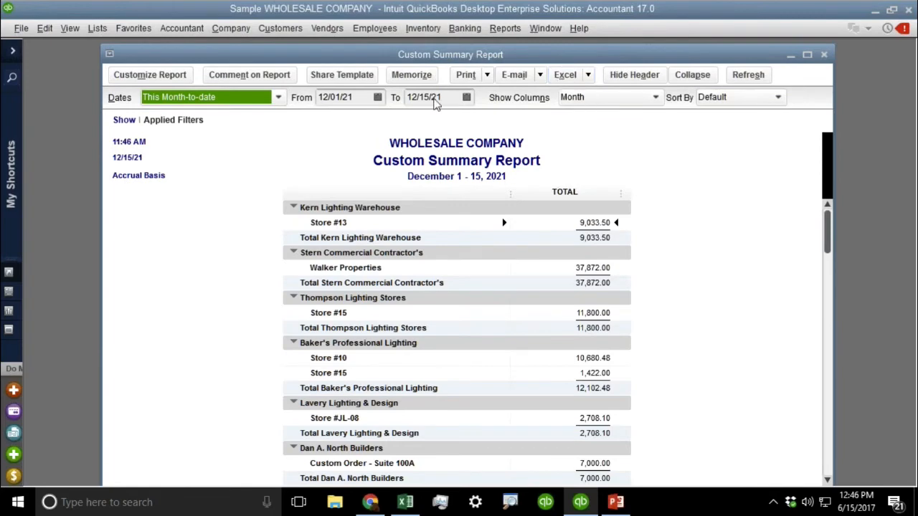
- Set the report dates to This Fiscal Year and collapse the customer subrows
click(173, 102)
click(183, 248)
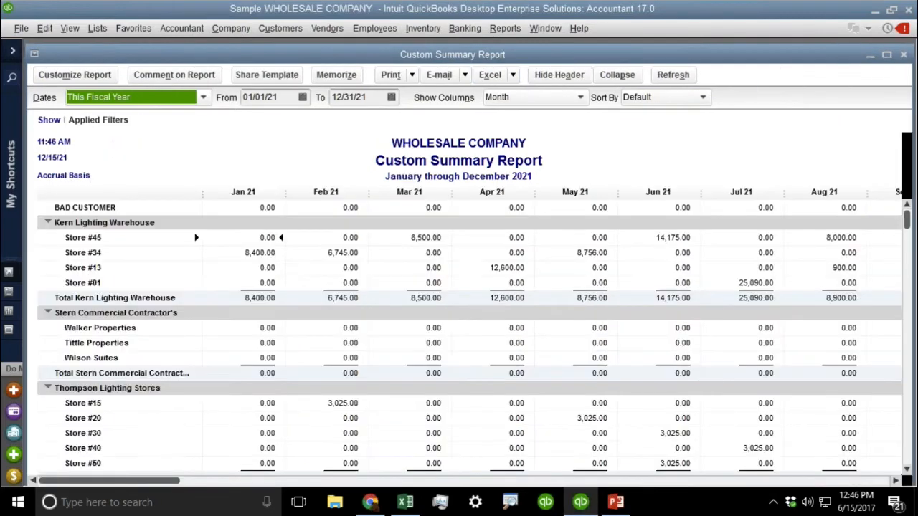
click(623, 76)
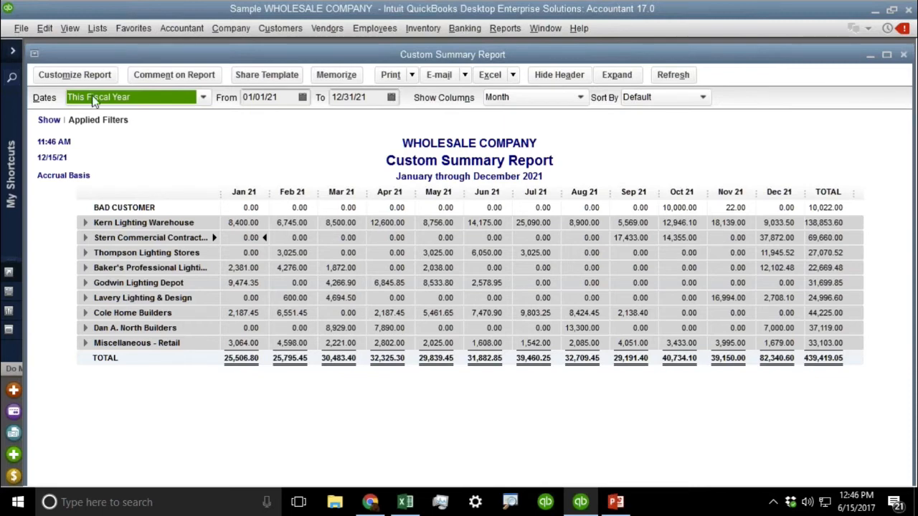
- Change the report title in the header to "Monthly Sales by Customer" and apply it
click(84, 75)
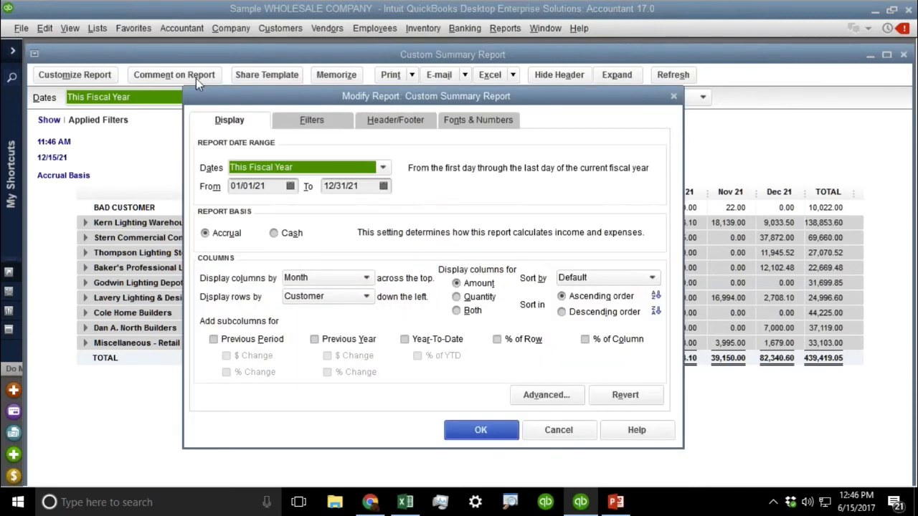
click(398, 121)
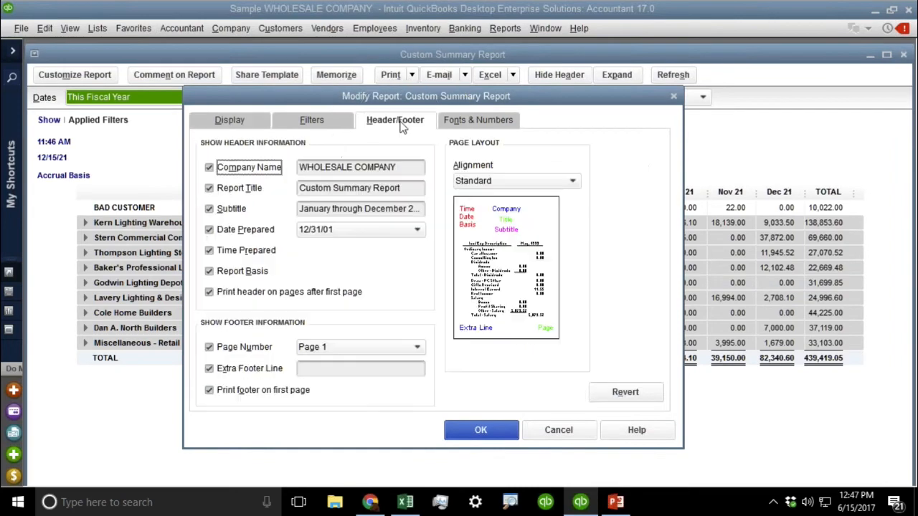
click(407, 188)
text(Sale)
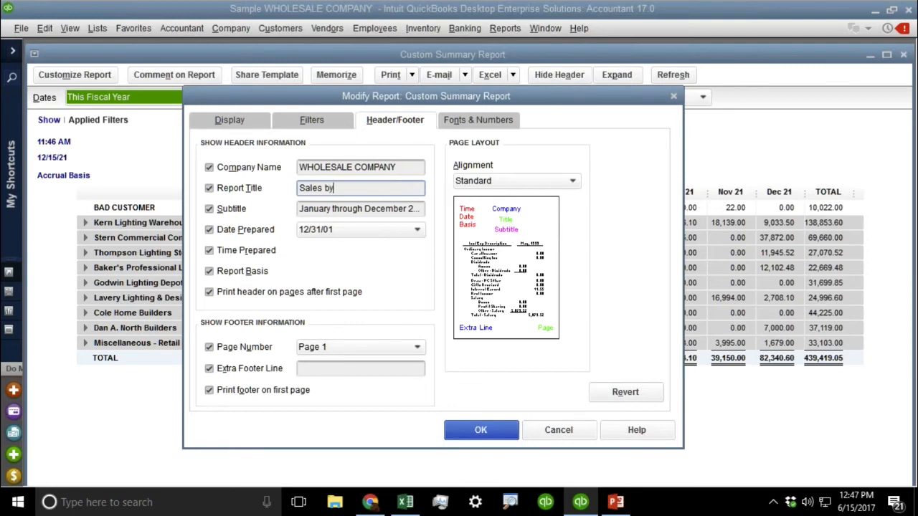
text(s b)
key(BackSpace)
key(BackSpace)
key(BackSpace)
key(BackSpace)
key(BackSpace)
key(BackSpace)
key(BackSpace)
text(Monthly Sales)
text(stomer)
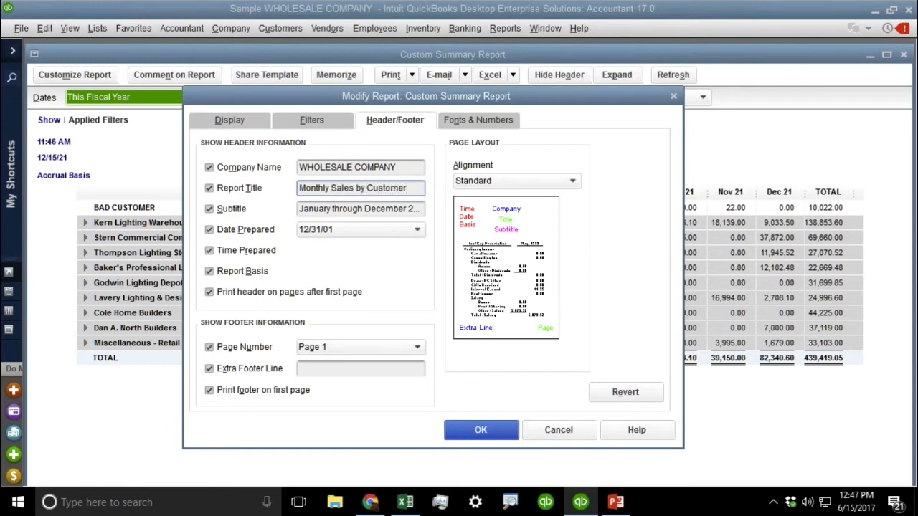
click(481, 431)
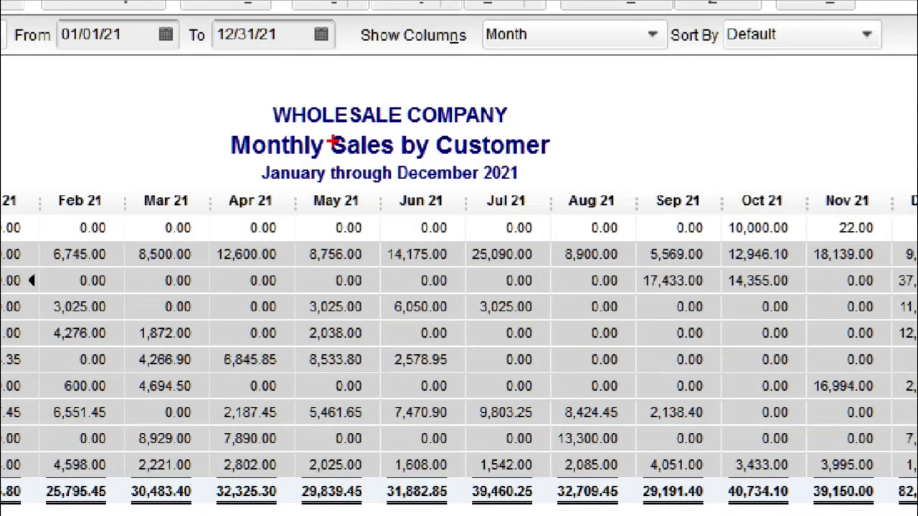
drag(390, 146, 326, 165)
mouse_move(208, 153)
mouse_down()
mouse_move(319, 118)
mouse_move(300, 107)
mouse_up()
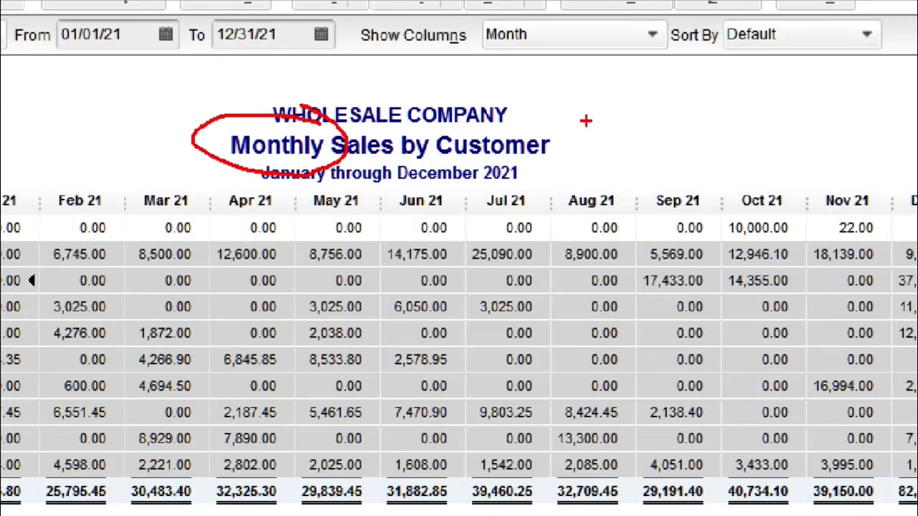
mouse_move(637, 103)
mouse_down()
mouse_move(481, 103)
mouse_move(437, 160)
mouse_move(582, 86)
mouse_up()
mouse_move(423, 152)
mouse_down()
mouse_move(399, 129)
mouse_move(334, 138)
mouse_move(419, 151)
mouse_move(393, 122)
mouse_move(403, 127)
mouse_up()
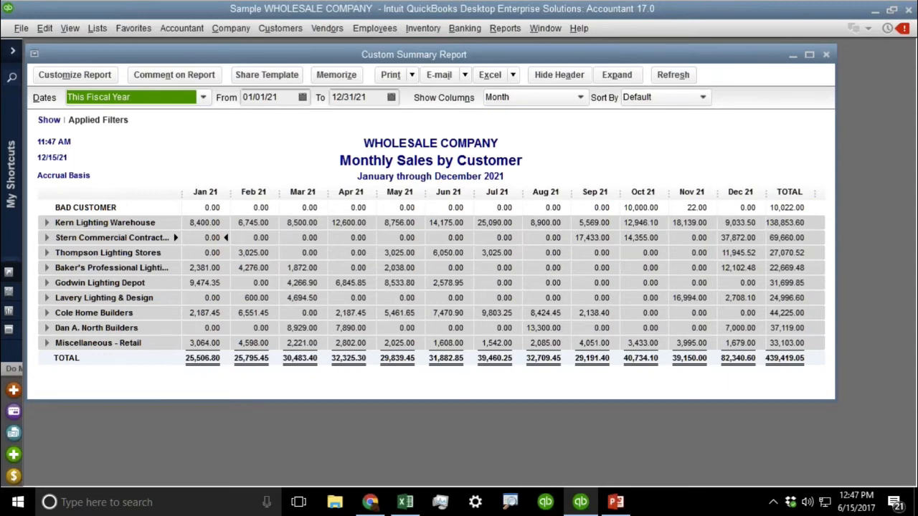
- Customize the report to display its rows by Rep, keeping the monthly columns, and apply the change
click(78, 77)
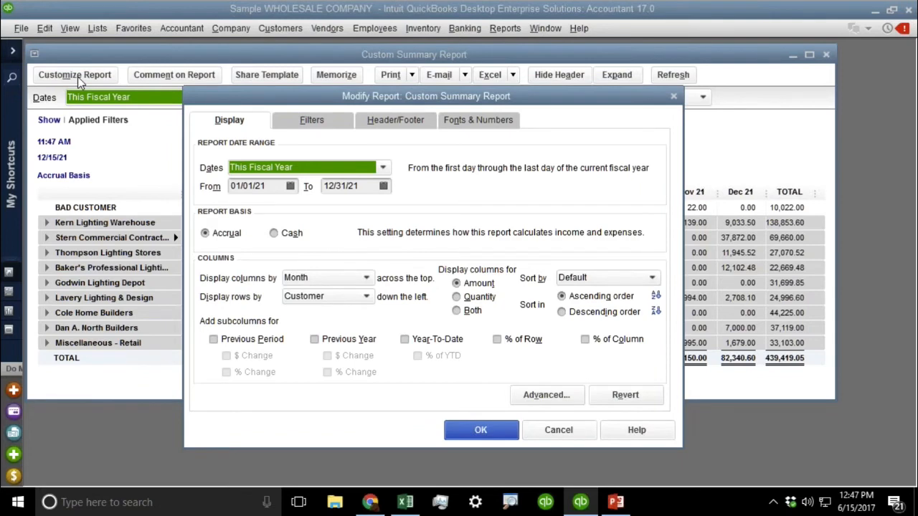
click(314, 278)
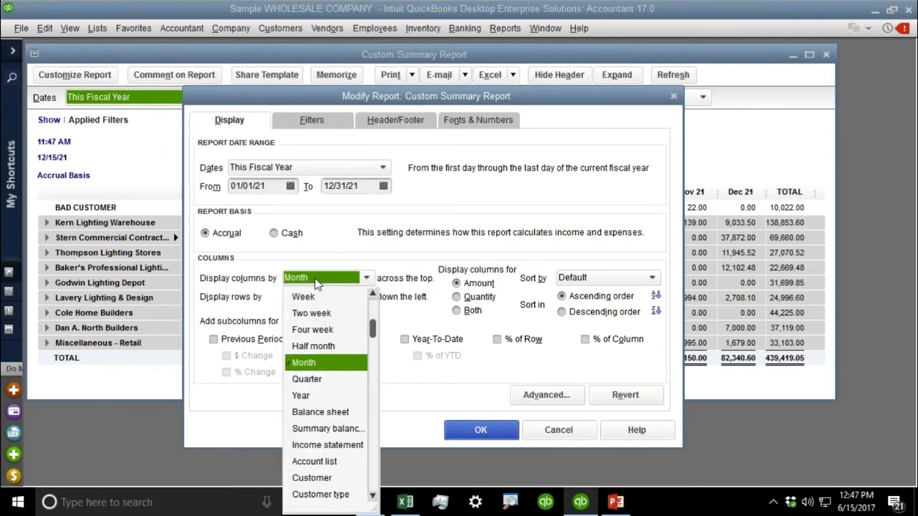
scroll(375, 316, up, 1)
scroll(374, 316, down, 6)
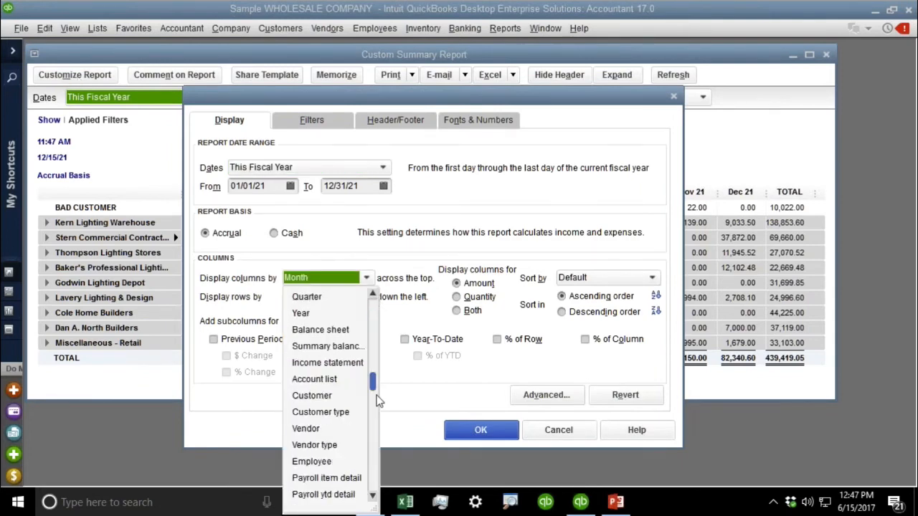
click(323, 296)
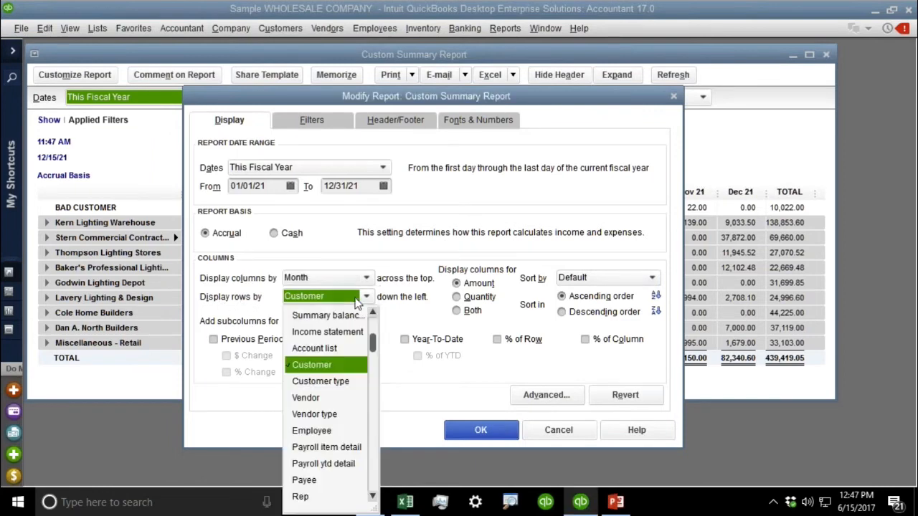
scroll(373, 430, up, 1)
scroll(372, 476, down, 8)
drag(371, 471, 374, 326)
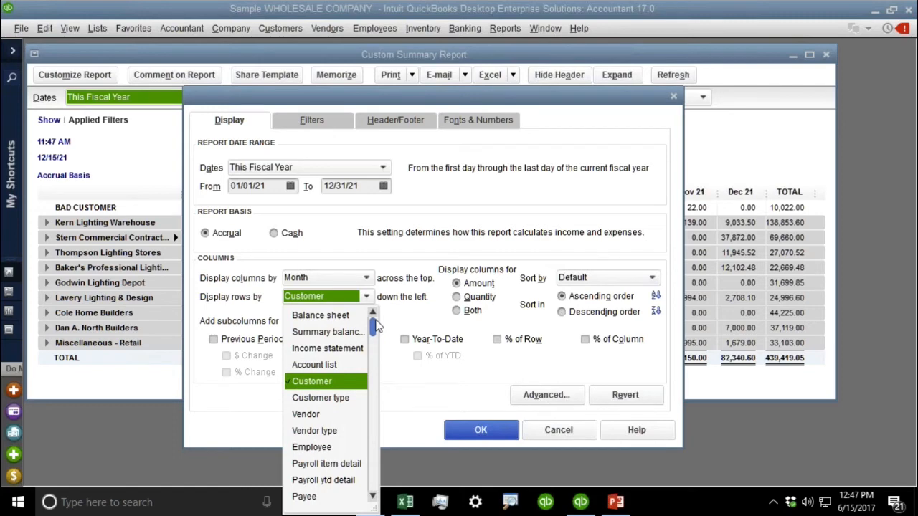
drag(376, 327, 373, 487)
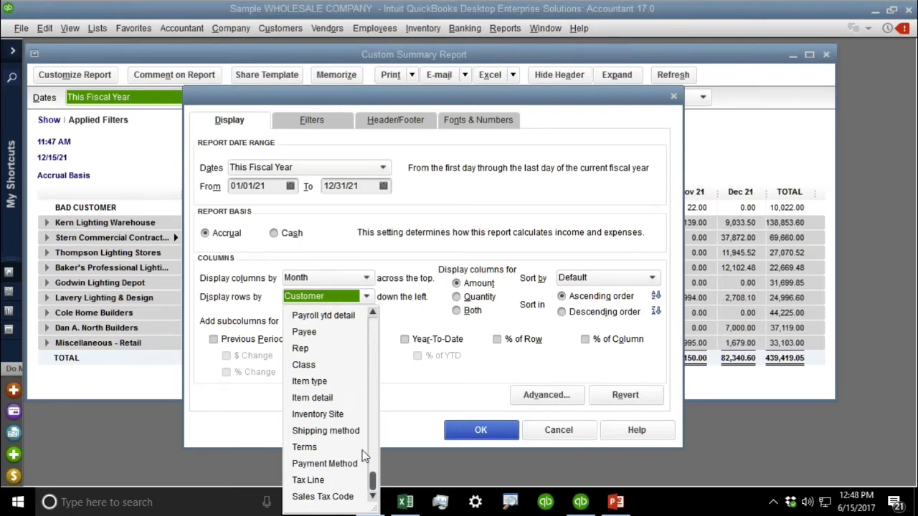
scroll(373, 481, up, 1)
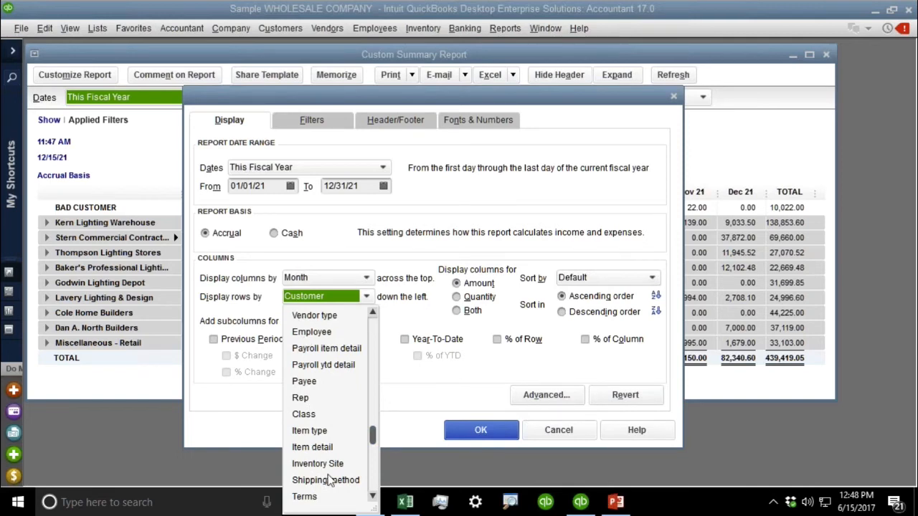
click(306, 399)
click(307, 398)
click(479, 430)
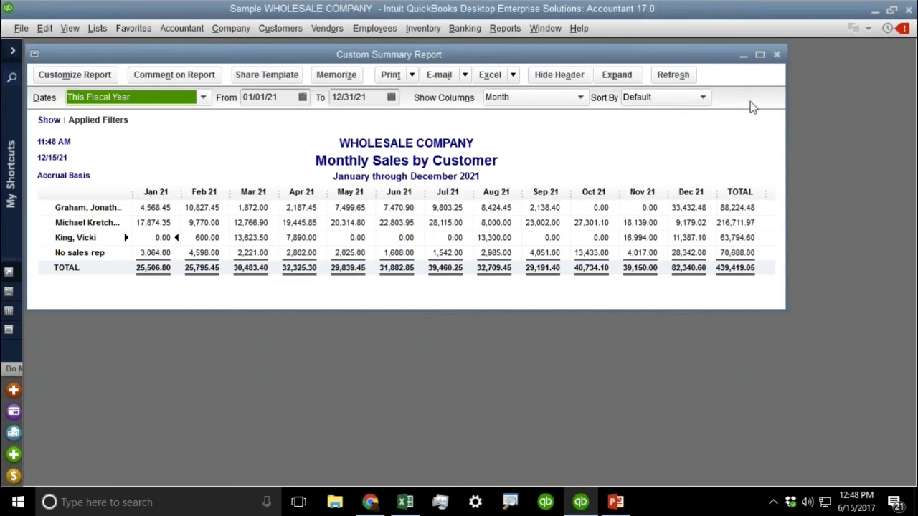
- Maximize the report window and set the report data font size to 11, applying it to all related fonts
click(760, 54)
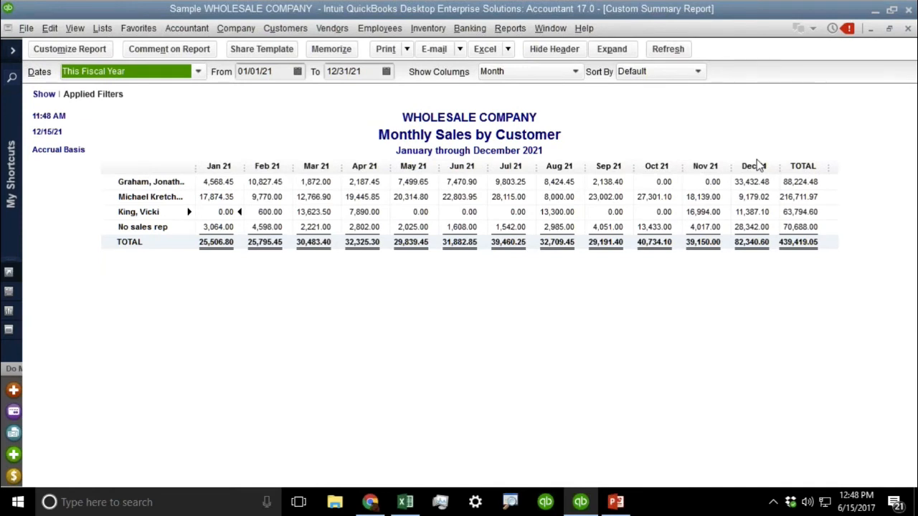
click(760, 165)
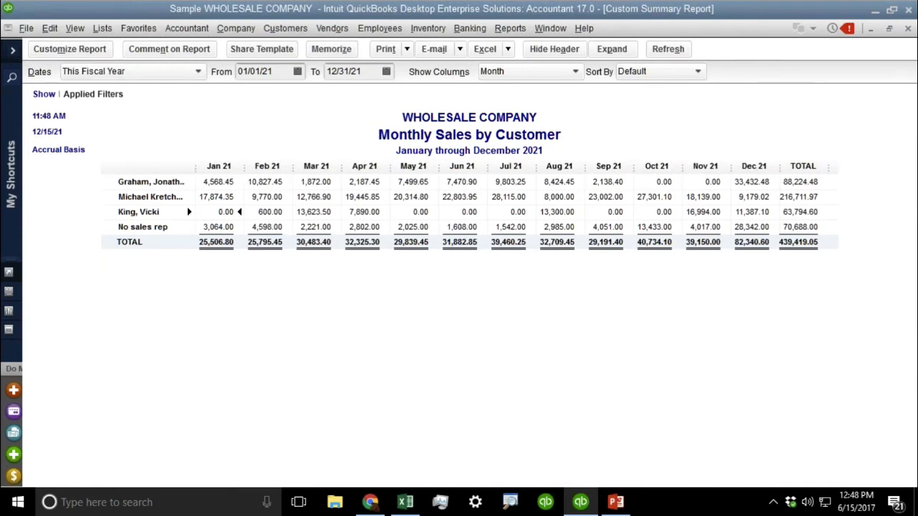
right_click(595, 212)
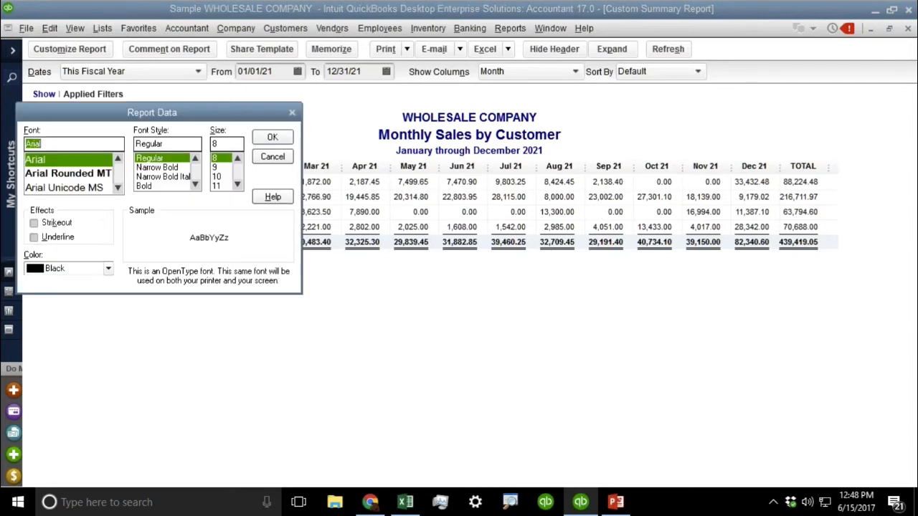
click(213, 186)
click(273, 139)
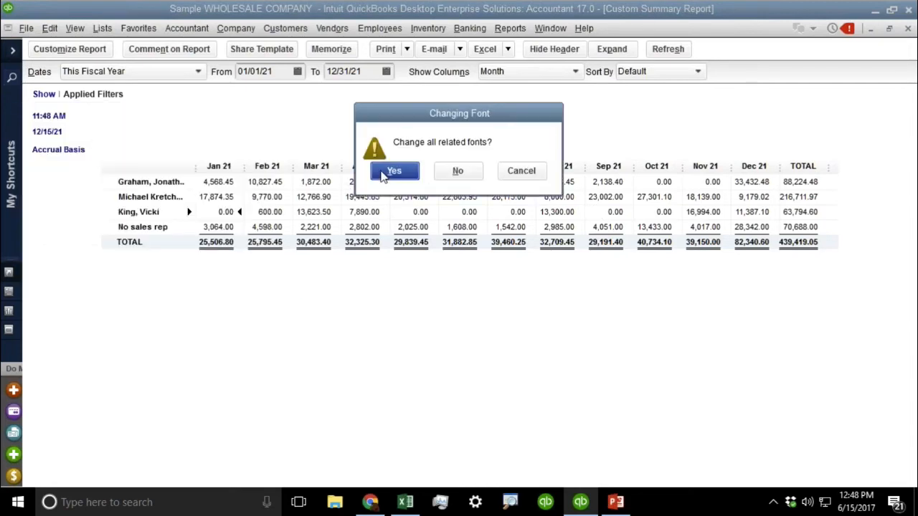
click(384, 170)
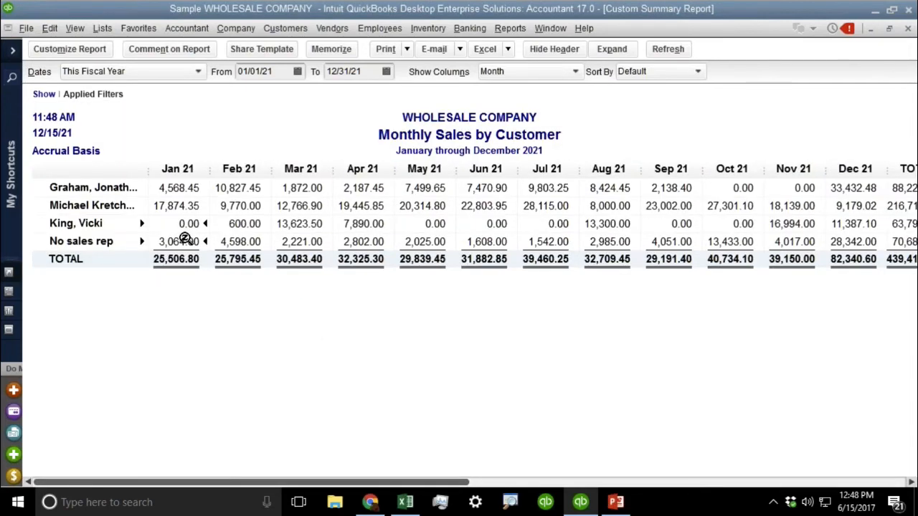
key(ctrl)
key(ctrl)
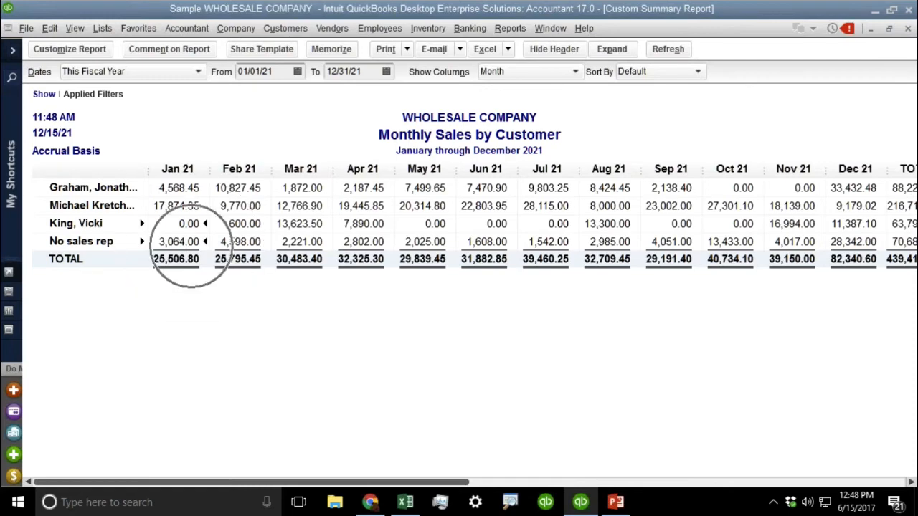
- Drill down from the January amount for No sales rep to the first invoice in its transaction detail
double_click(190, 245)
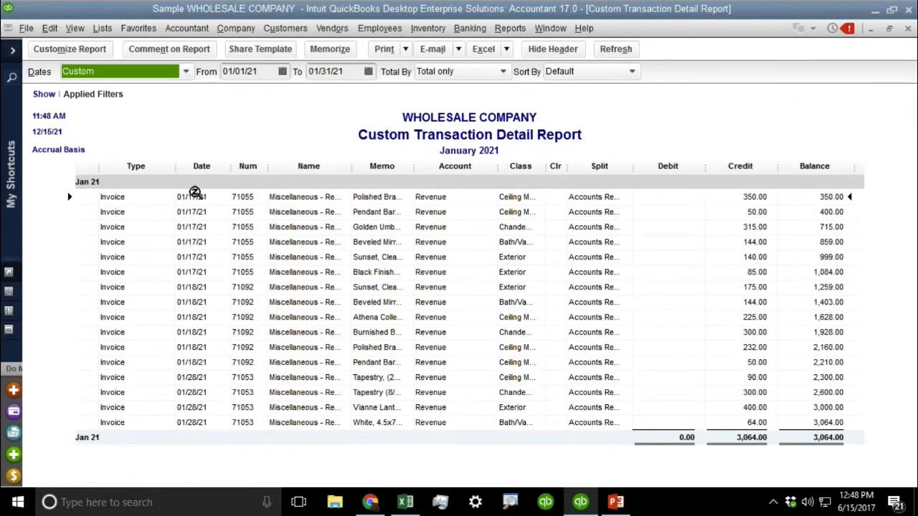
key(ctrl)
double_click(194, 196)
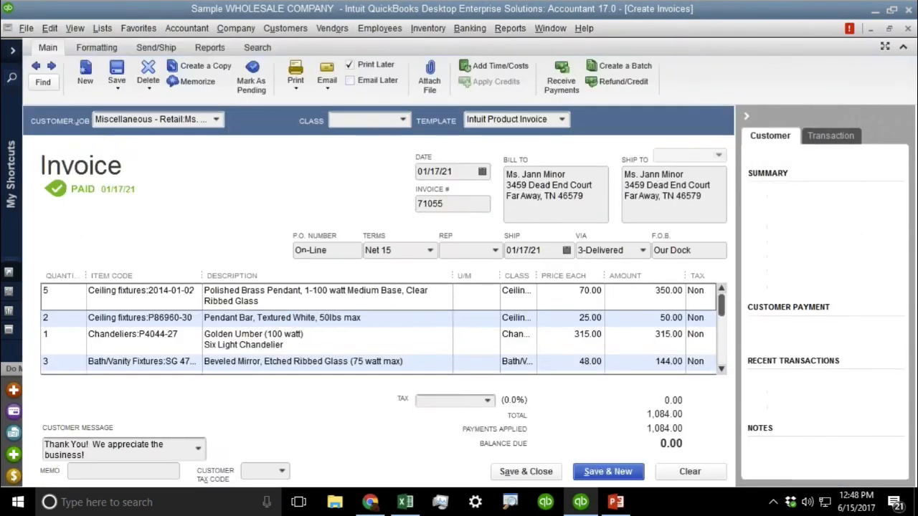
- Look up the invoice's customer job in the Customer Center and open the job record for editing
drag(208, 124, 280, 119)
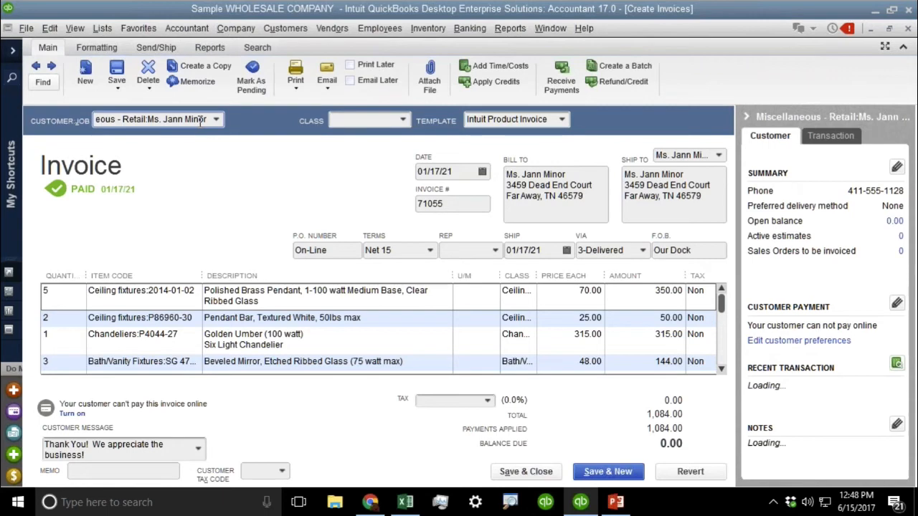
key(Escape)
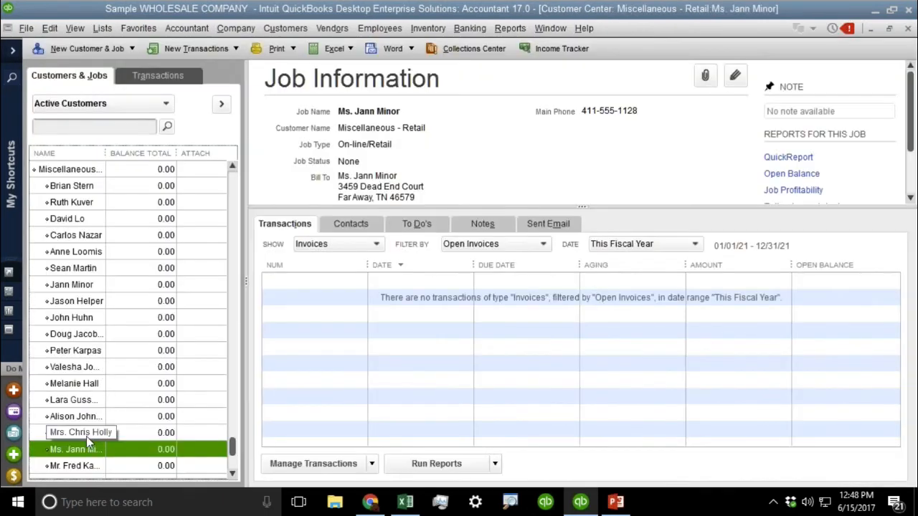
double_click(84, 452)
double_click(84, 452)
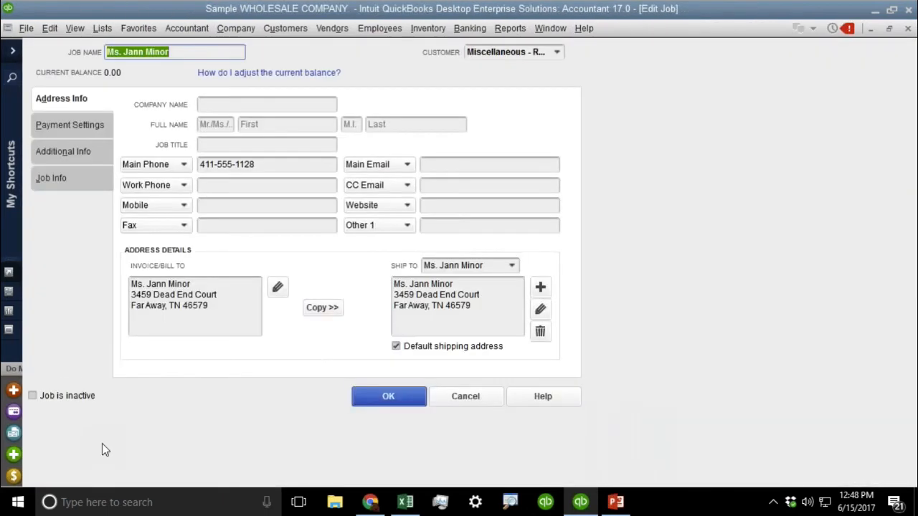
- Assign rep JG in the job's additional information, save the job and return to the summary report
click(69, 125)
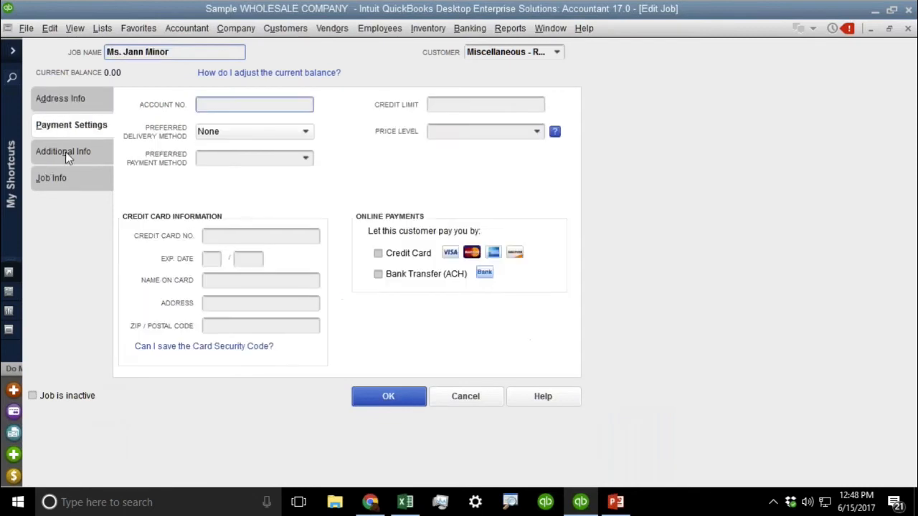
click(65, 151)
click(305, 139)
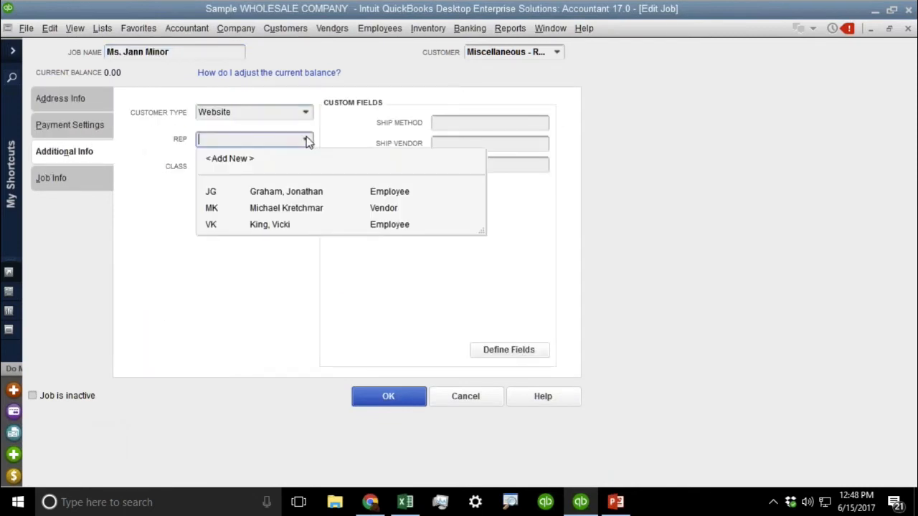
click(216, 191)
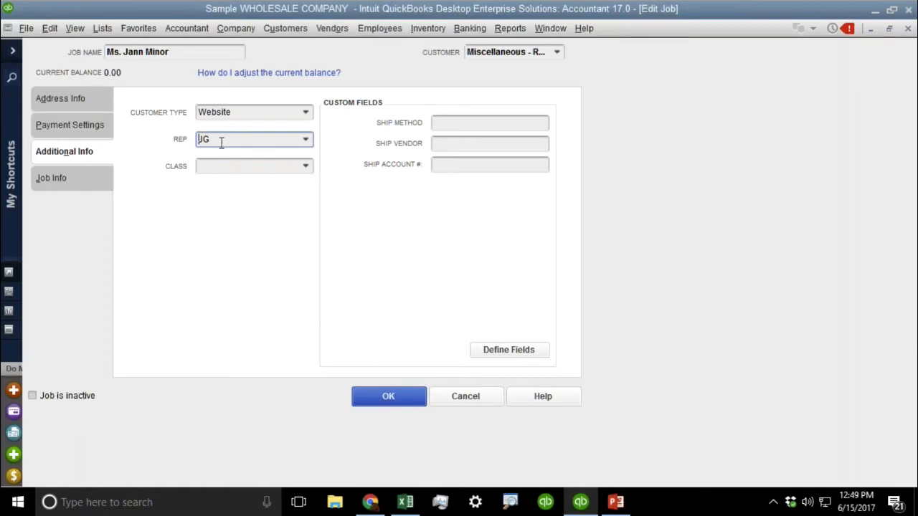
double_click(220, 140)
click(392, 396)
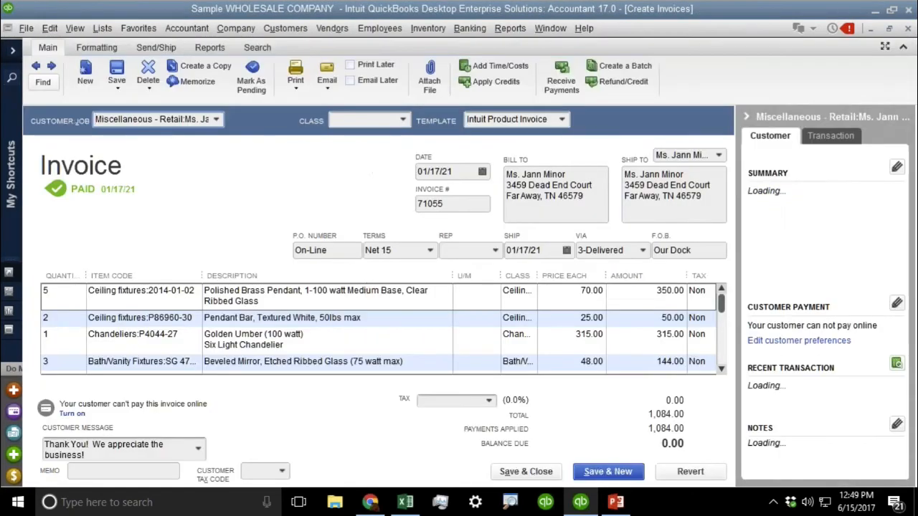
key(Escape)
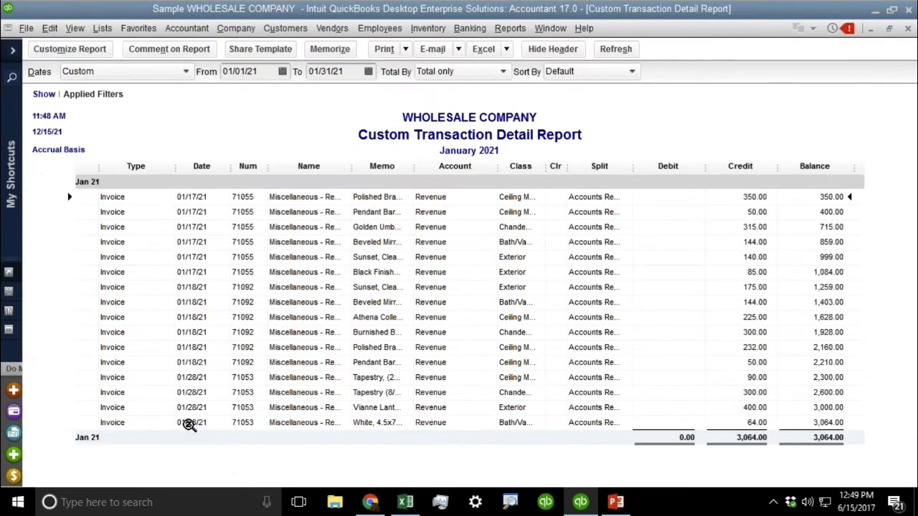
key(Escape)
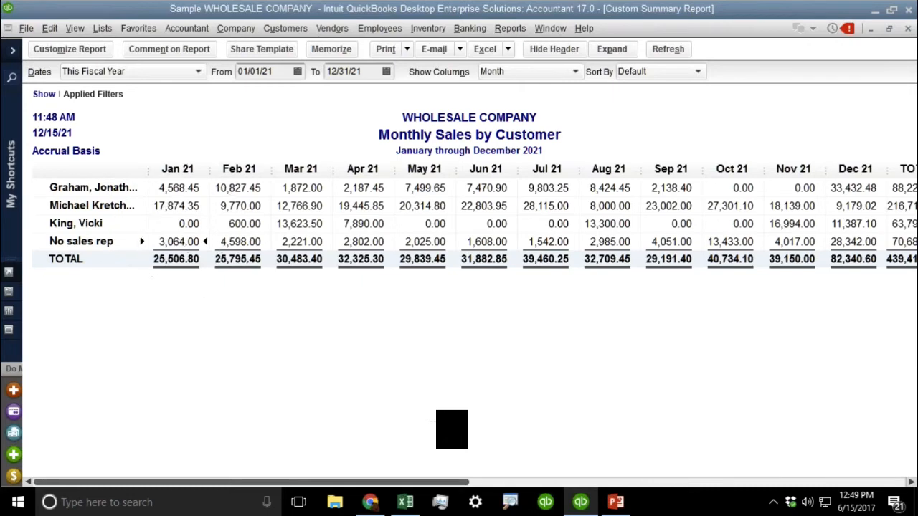
- Reopen the first January invoice without a sales rep, set its Rep to MK and try to save the closed-period change
double_click(215, 213)
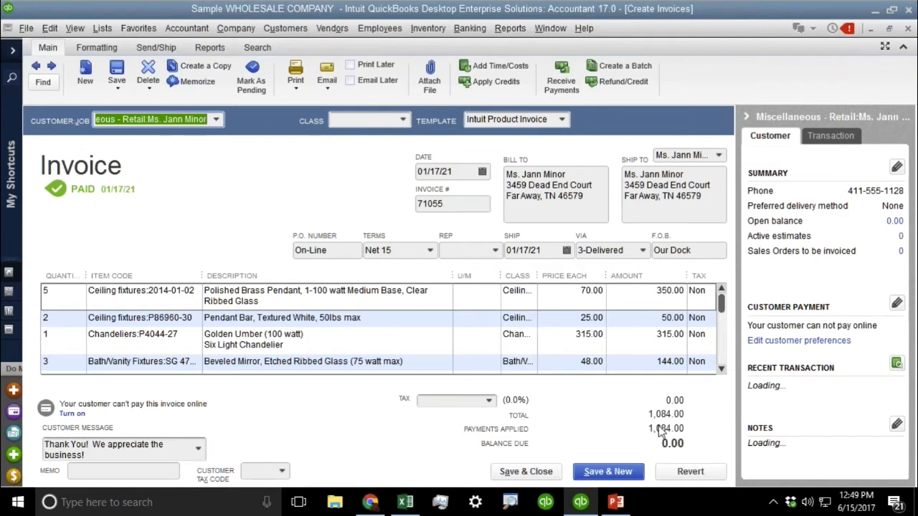
click(495, 250)
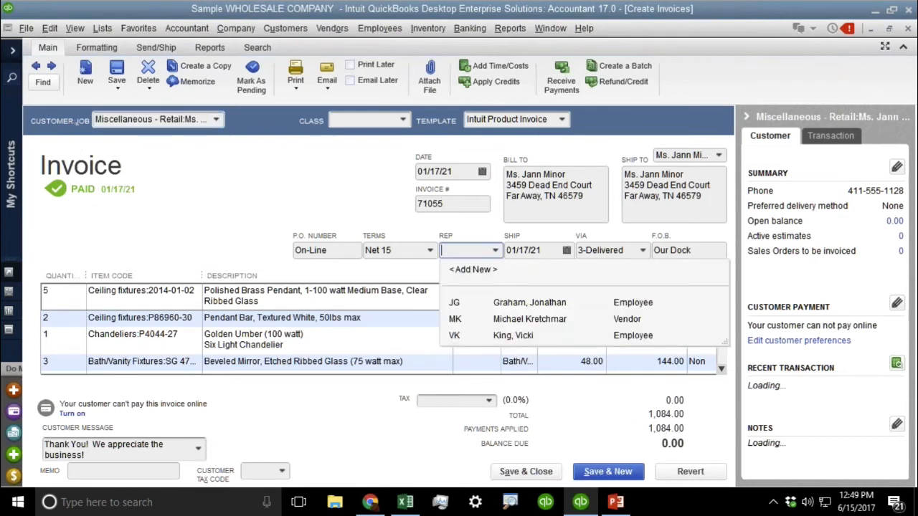
click(513, 319)
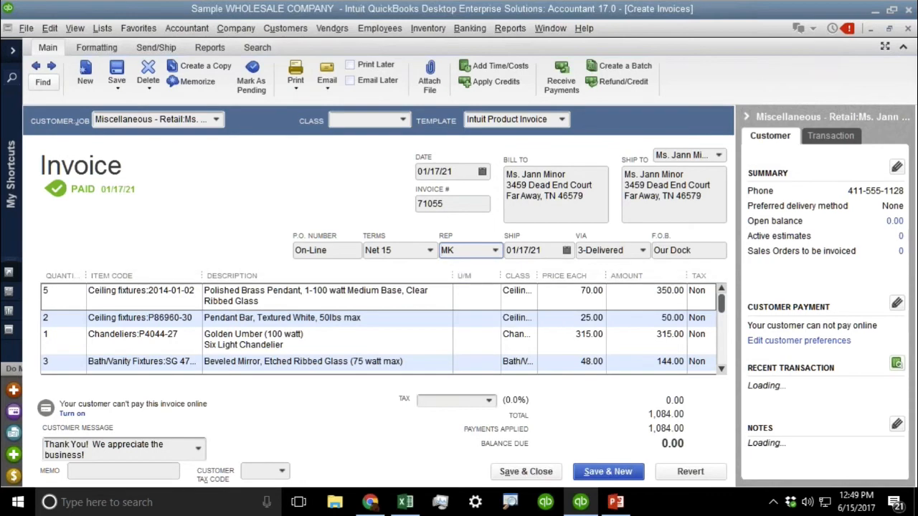
click(526, 471)
click(382, 170)
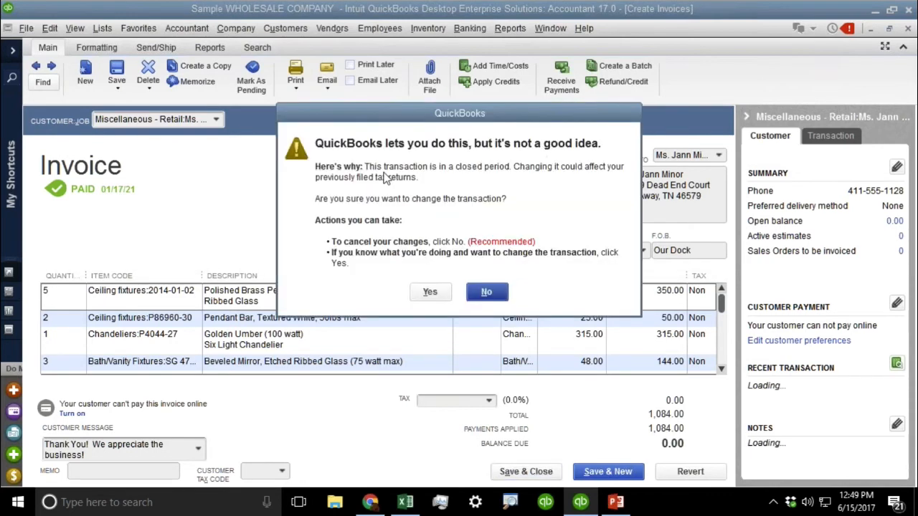
click(430, 292)
click(461, 183)
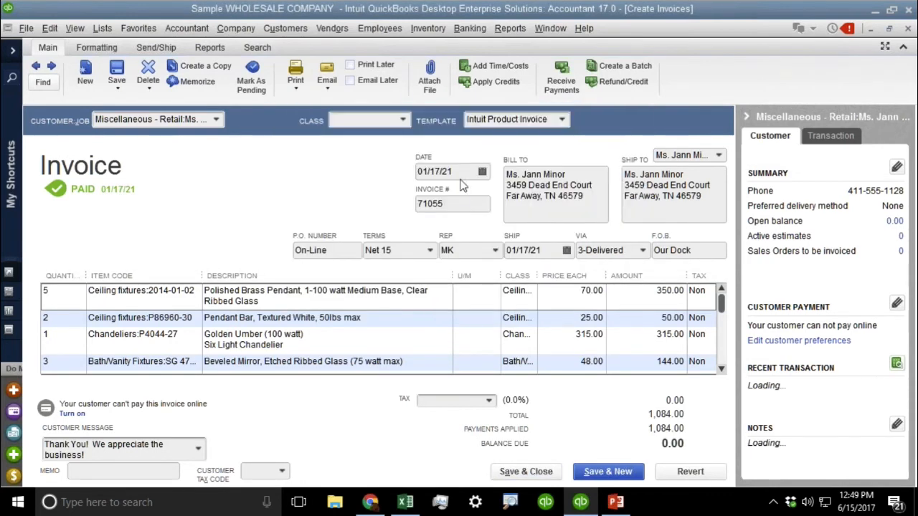
click(534, 472)
click(390, 171)
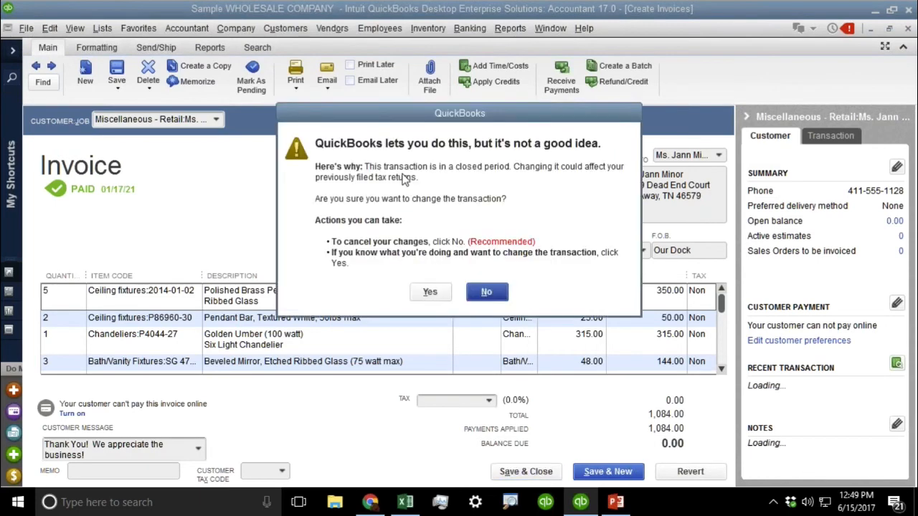
click(430, 292)
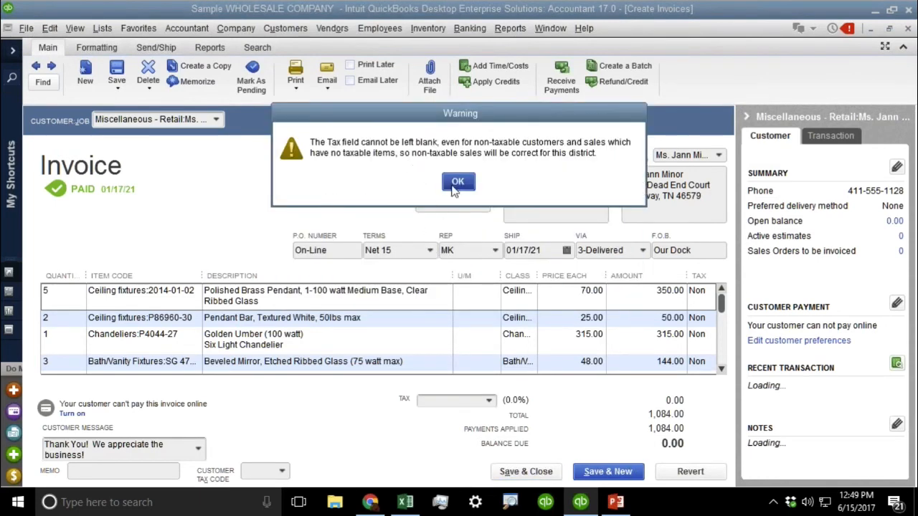
click(455, 185)
- Set the invoice's tax item to MIAMI SALES TAX, save it despite the closed period, and return to the summary report
click(489, 400)
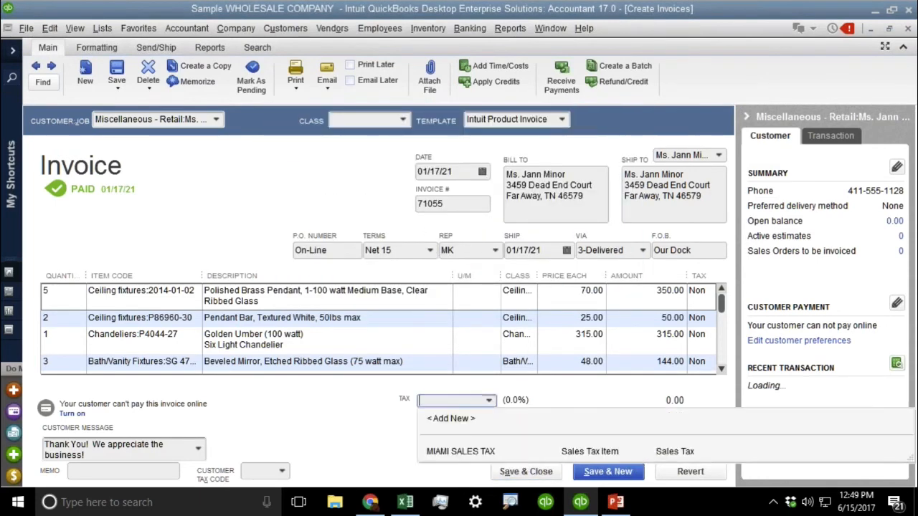
click(462, 452)
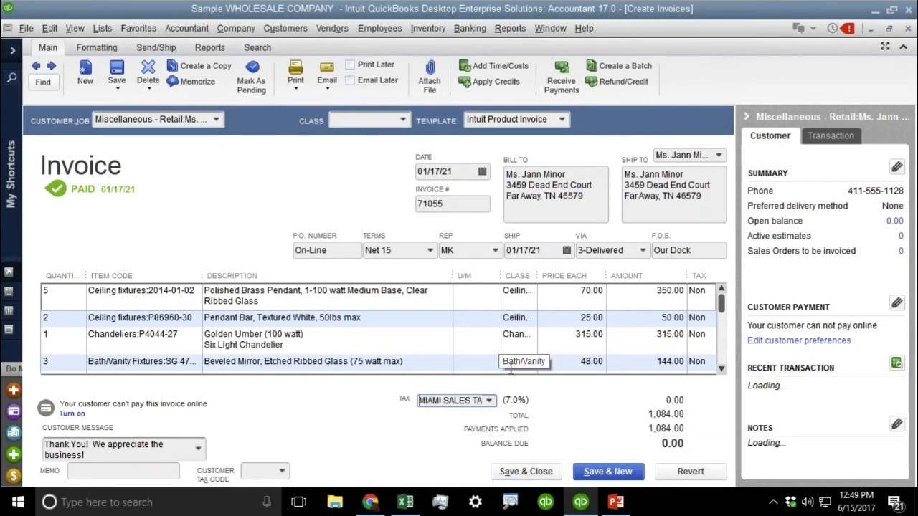
click(525, 471)
click(404, 182)
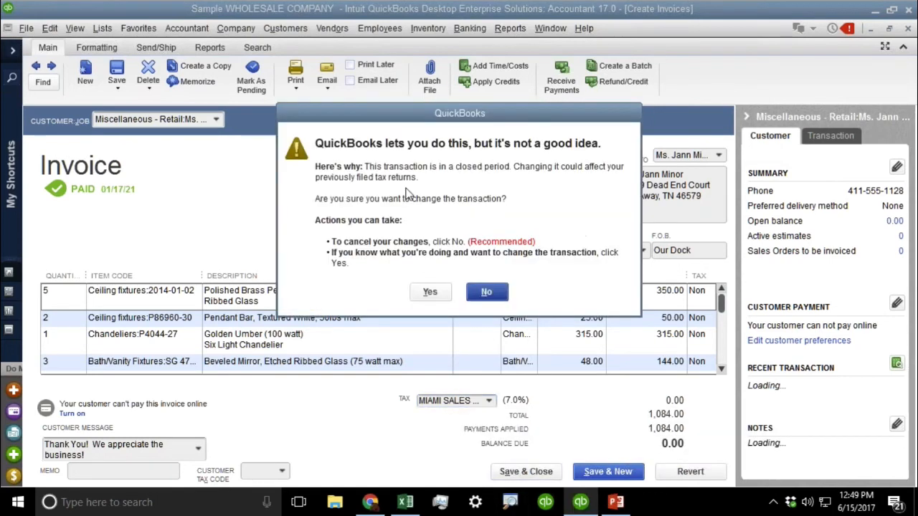
click(425, 294)
key(Escape)
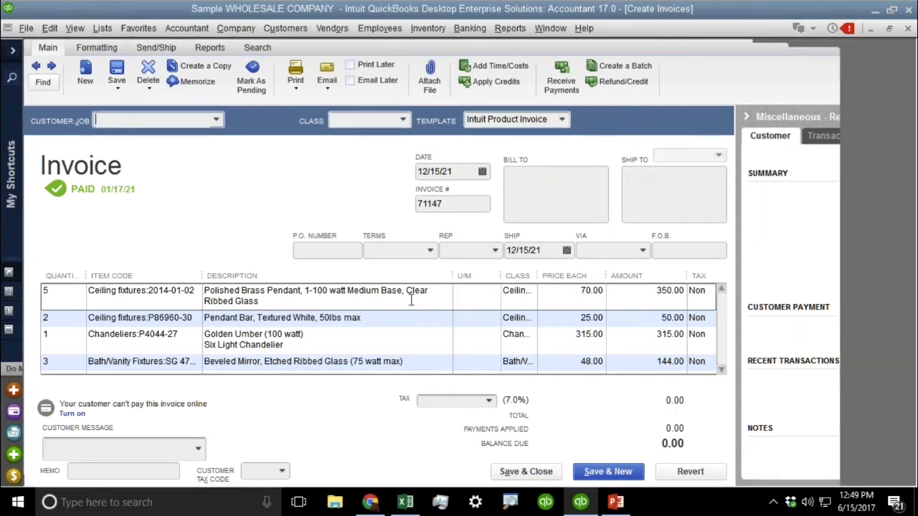
key(Escape)
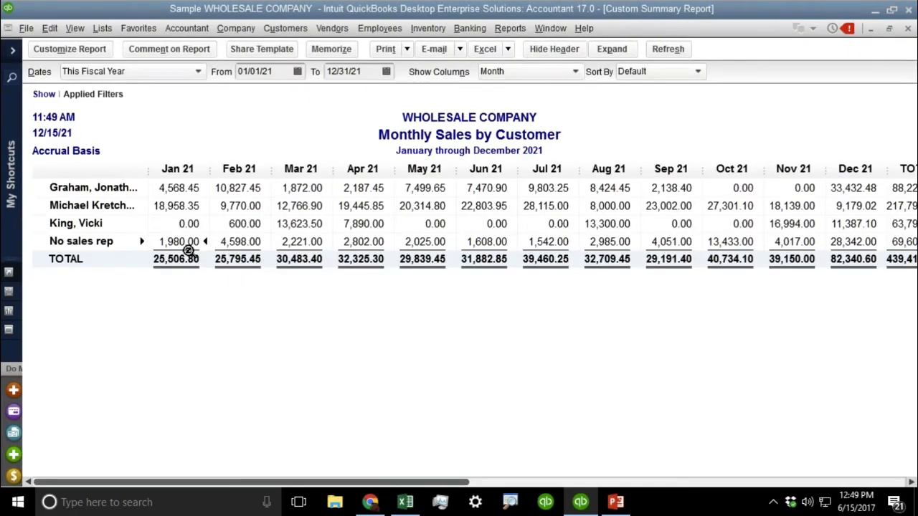
key(ctrl+1)
click(201, 224)
mouse_move(203, 220)
mouse_down()
mouse_move(123, 229)
mouse_move(214, 231)
mouse_up()
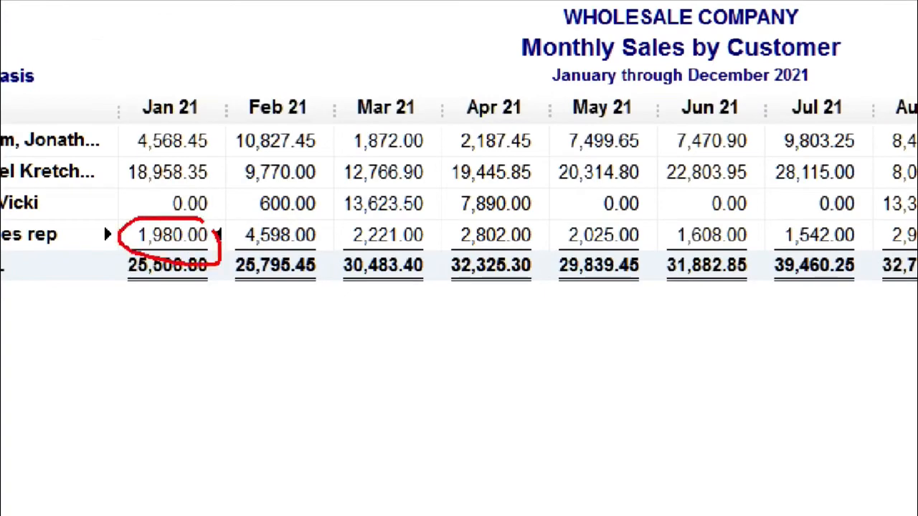
key(Escape)
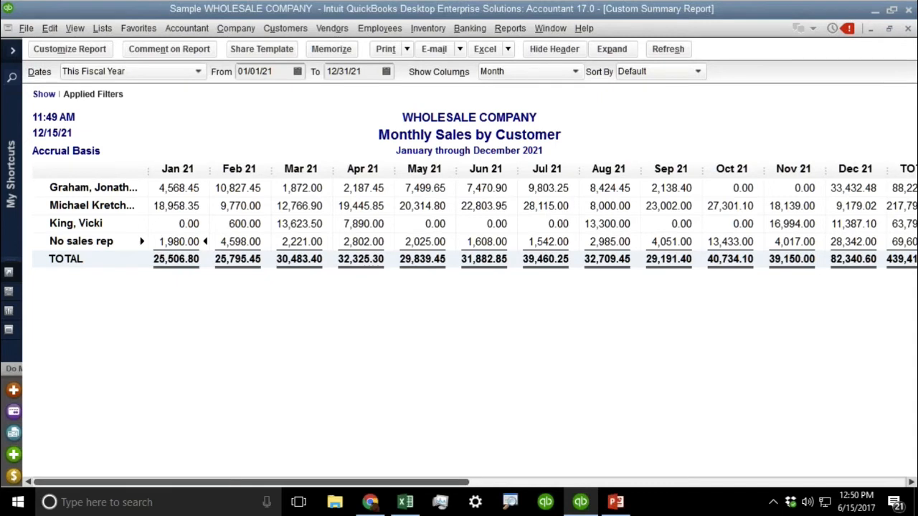
click(70, 52)
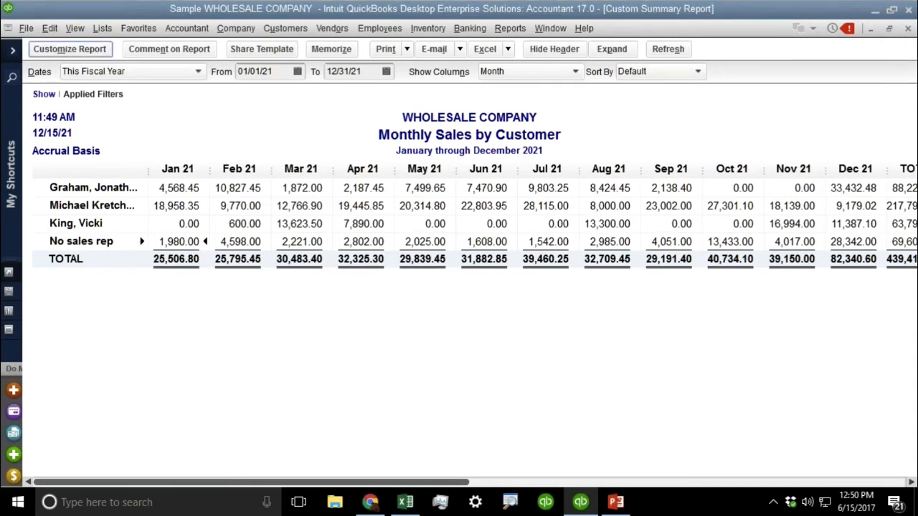
click(326, 300)
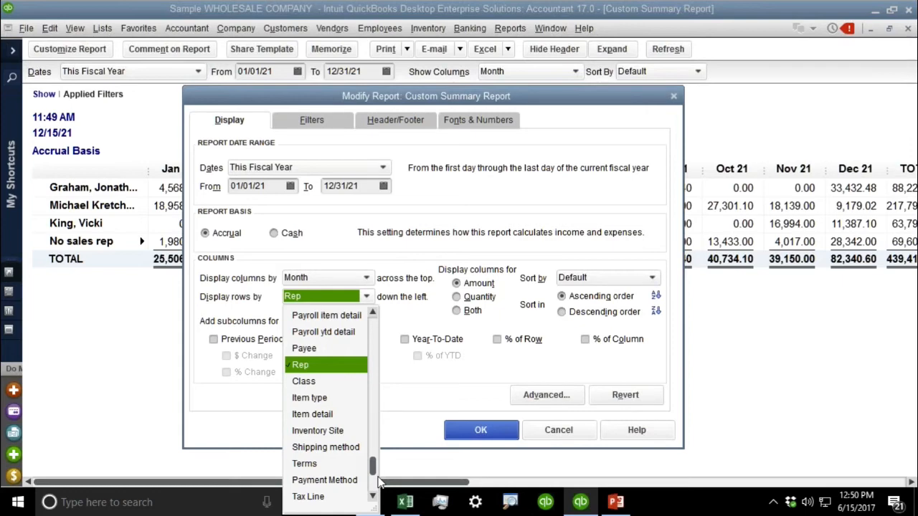
drag(380, 482, 386, 332)
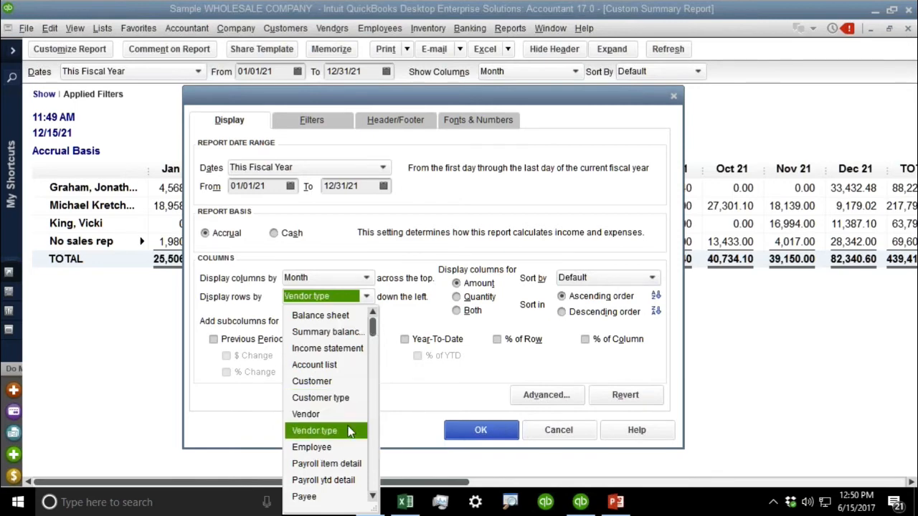
click(348, 430)
key(Escape)
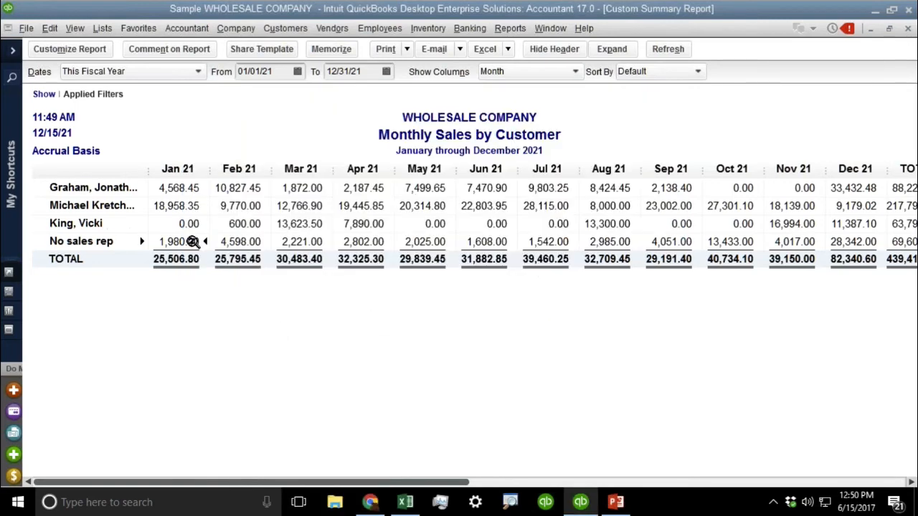
- Drill down from January's No sales rep amount to the first remaining invoice and look up its customer job in the Customer Center
double_click(192, 241)
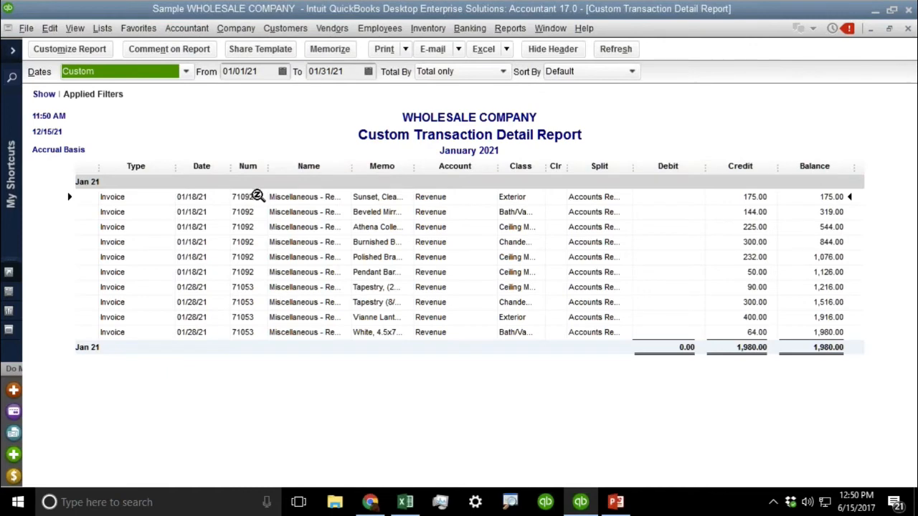
double_click(256, 194)
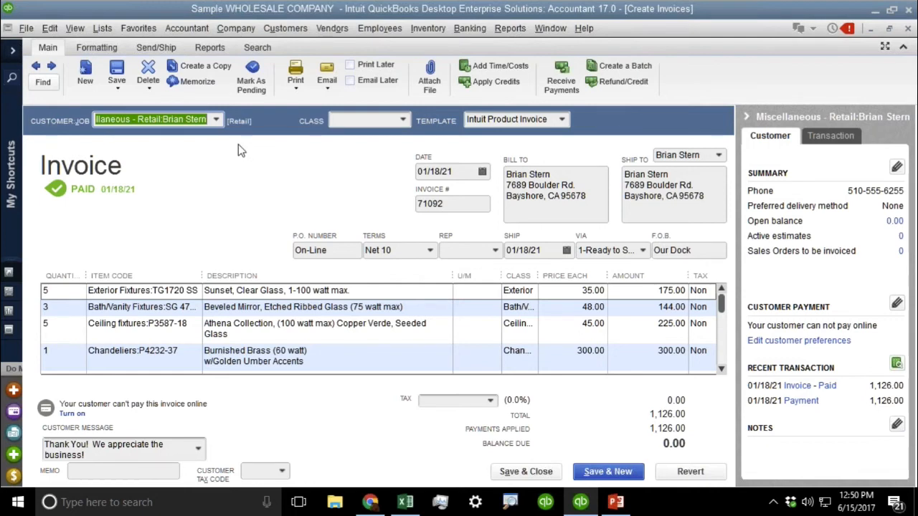
key(ctrl+j)
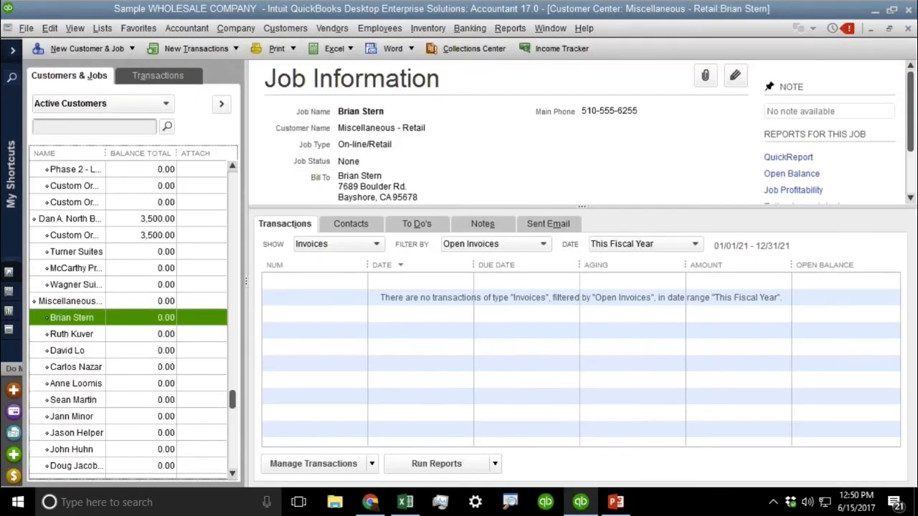
- Open the selected Miscellaneous - Retail job and review its address, payment, job and additional information for rep and customer type
double_click(77, 317)
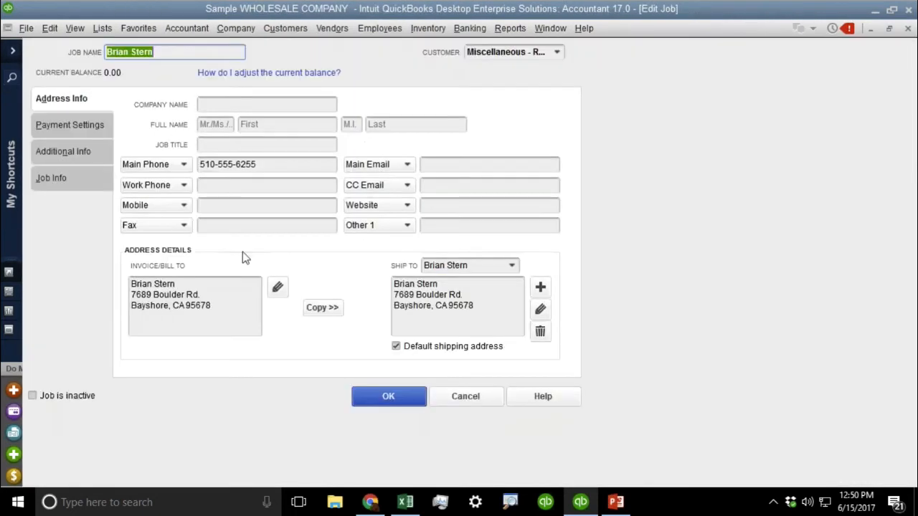
click(64, 154)
click(62, 134)
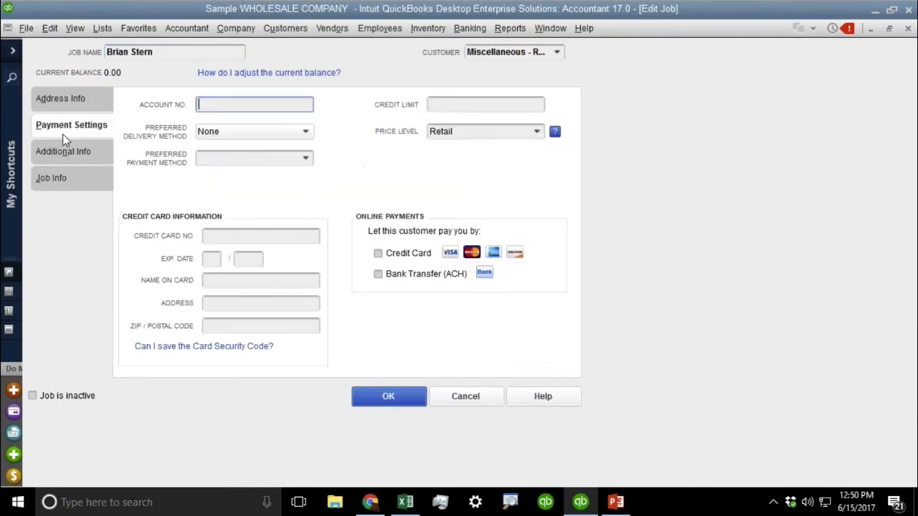
click(60, 180)
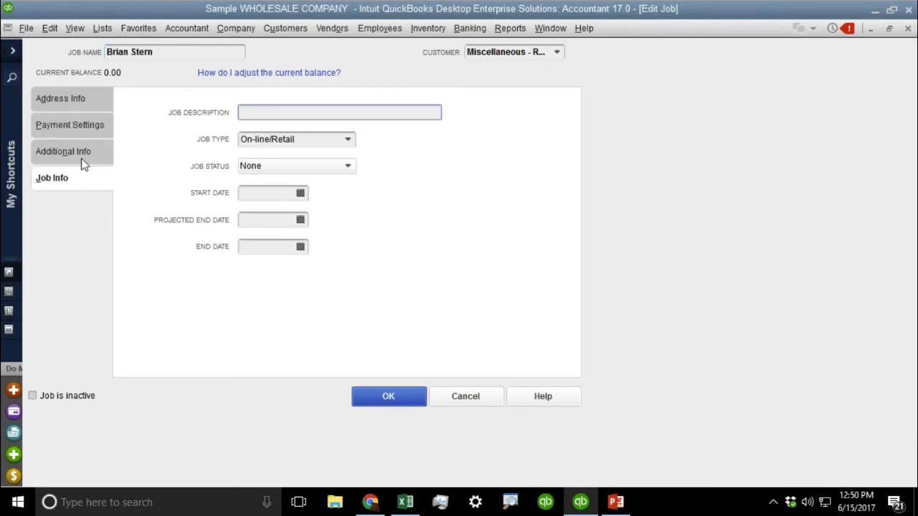
click(83, 156)
click(73, 101)
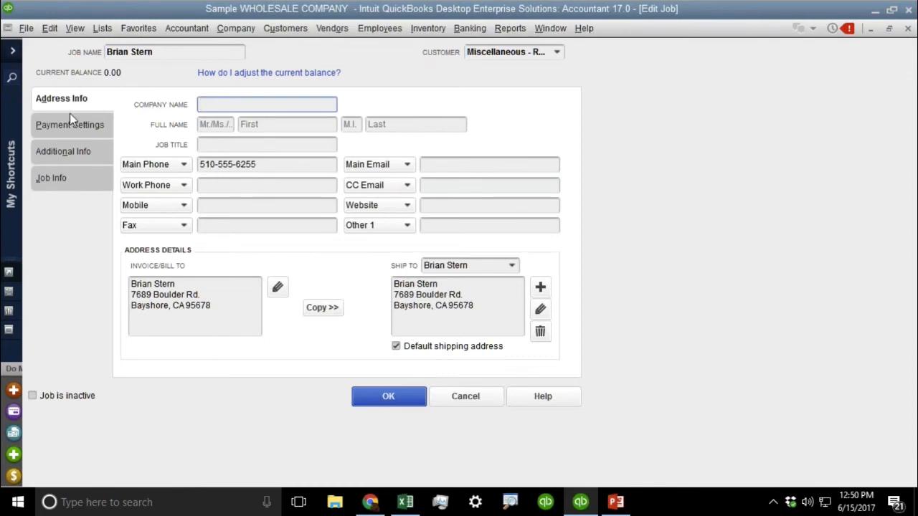
click(69, 119)
click(72, 153)
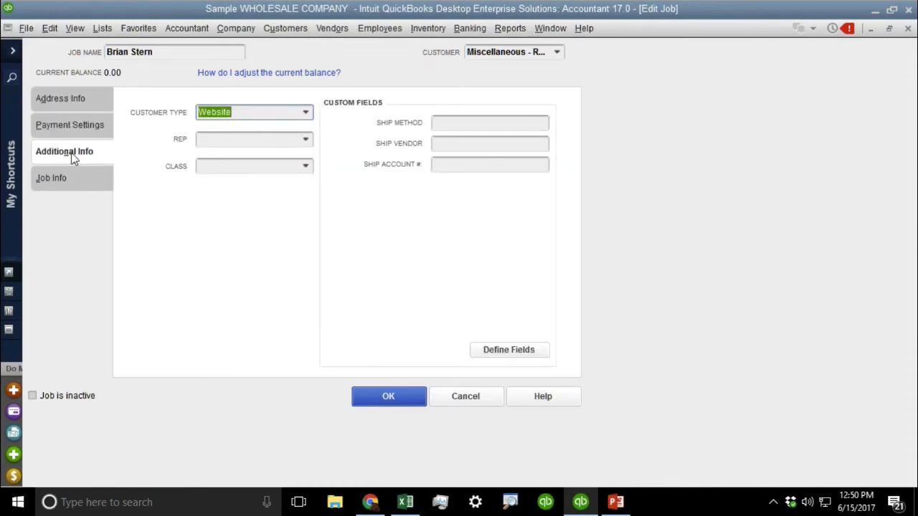
key(Return)
- Set the Miscellaneous - Retail customer's type to Referral from Customer, save the record and return to the summary report
click(76, 302)
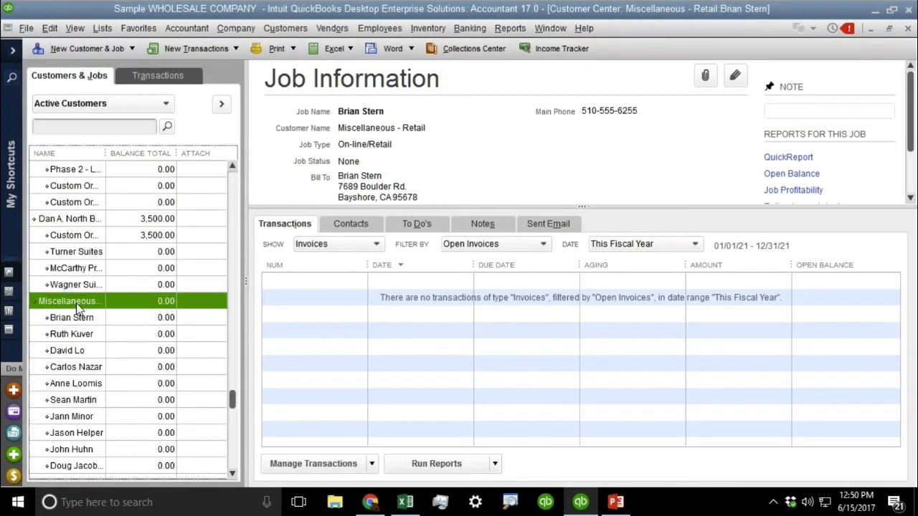
double_click(76, 302)
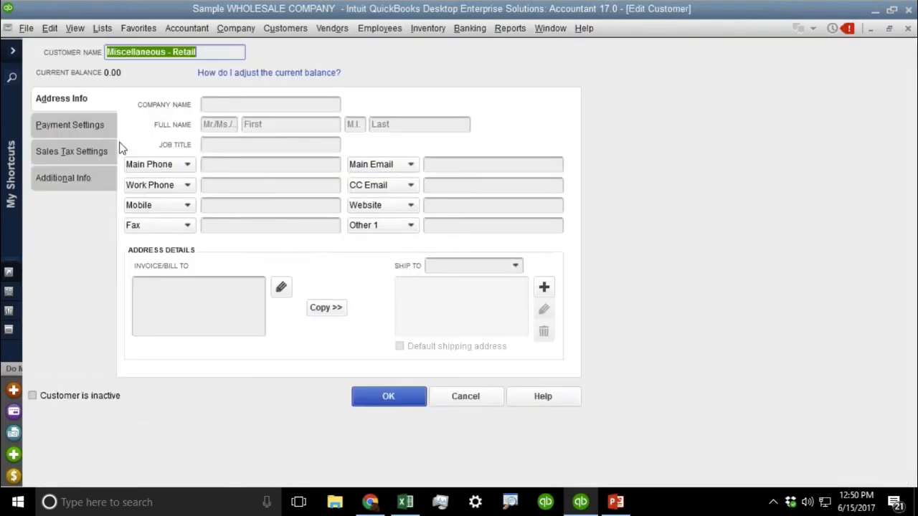
click(83, 127)
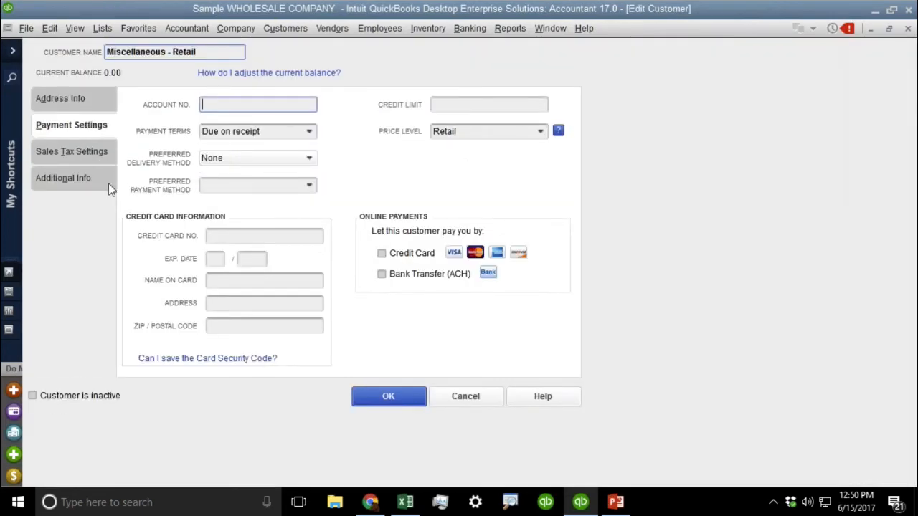
click(55, 156)
click(55, 179)
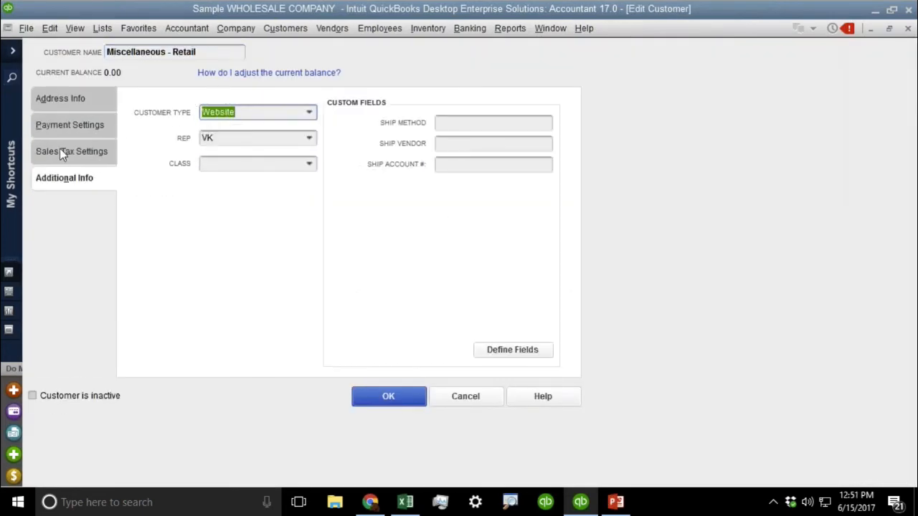
click(309, 112)
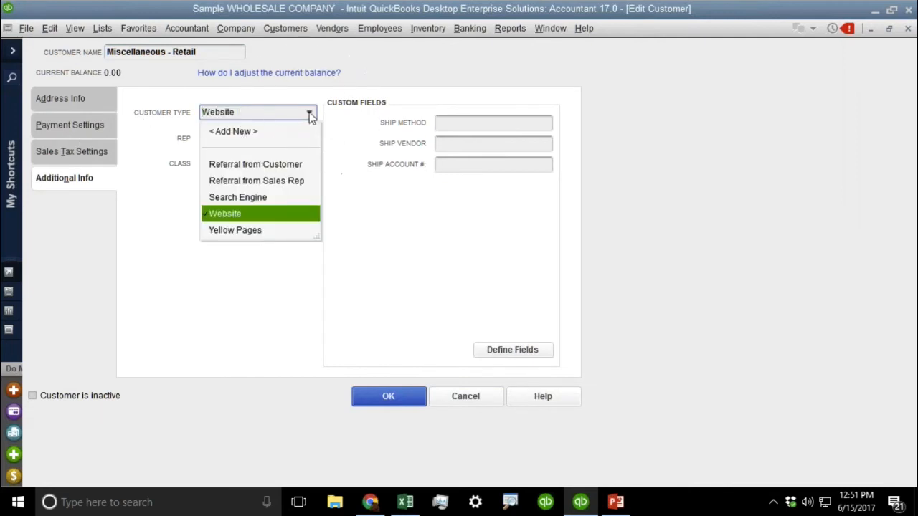
click(251, 164)
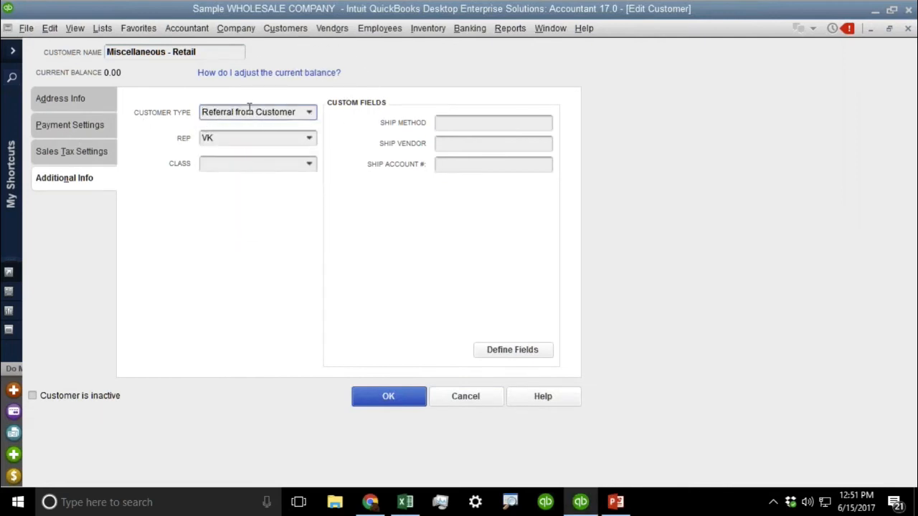
click(389, 396)
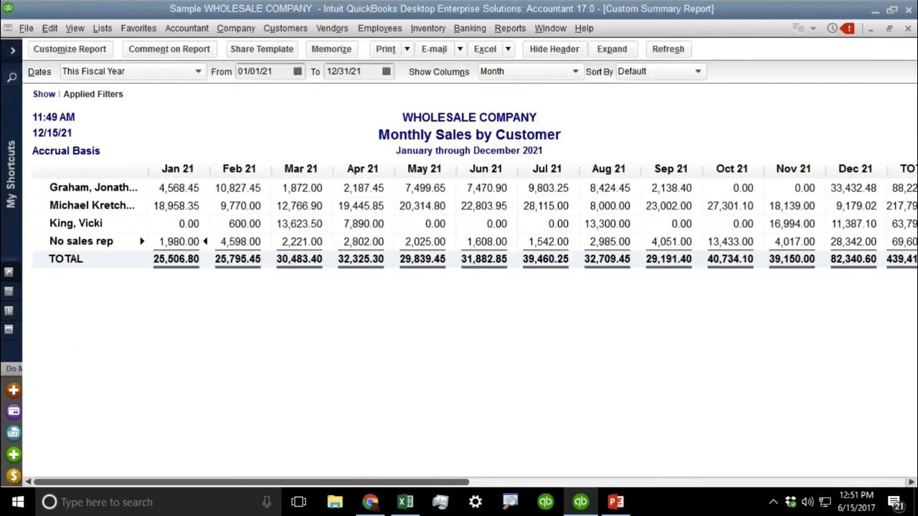
- Customize the summary report to display its rows by Customer type
click(90, 49)
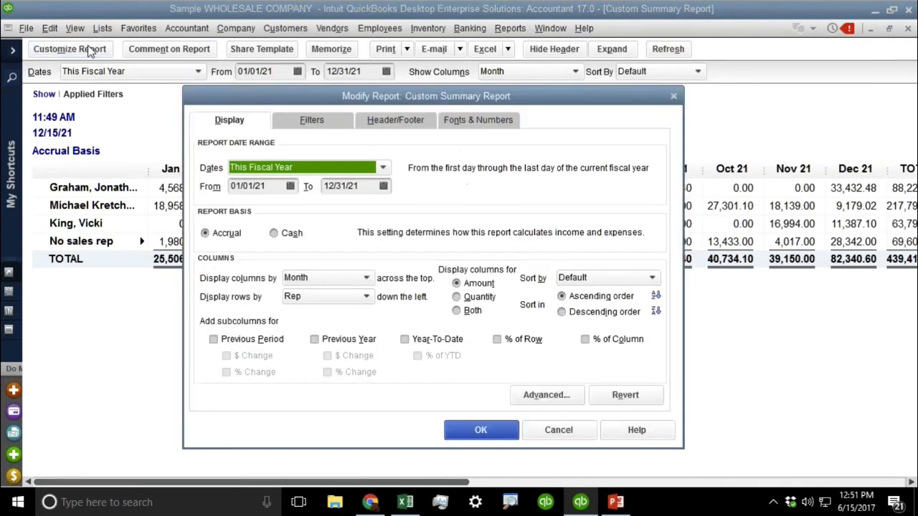
click(334, 301)
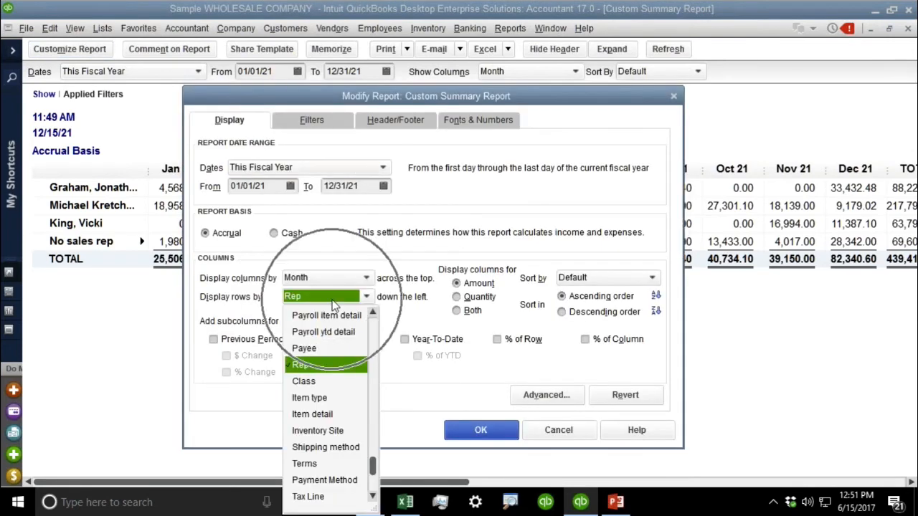
scroll(371, 353, up, 3)
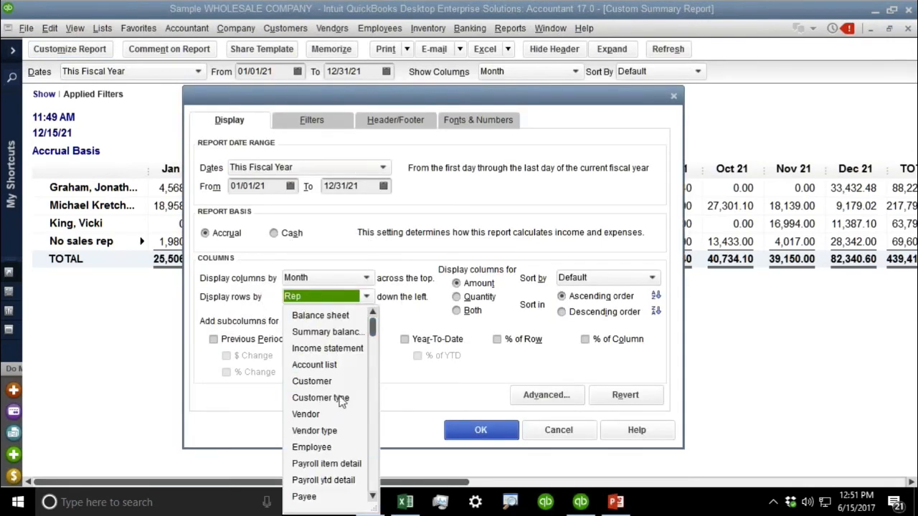
click(340, 398)
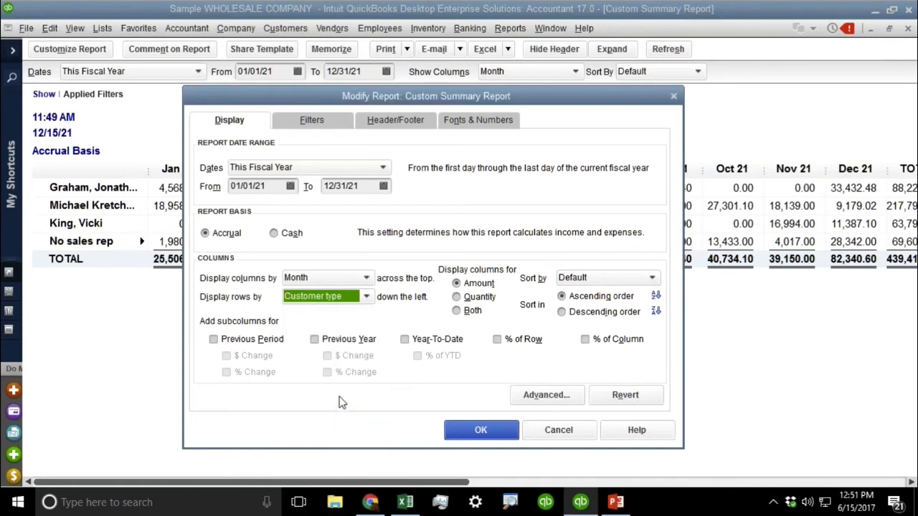
click(473, 433)
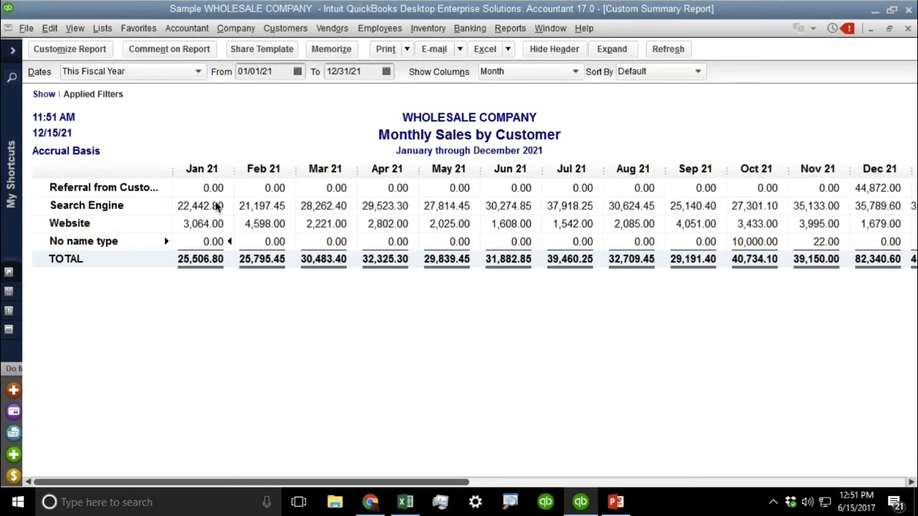
- Try to display the summary report's columns by Customer with the rows by Customer type
click(61, 48)
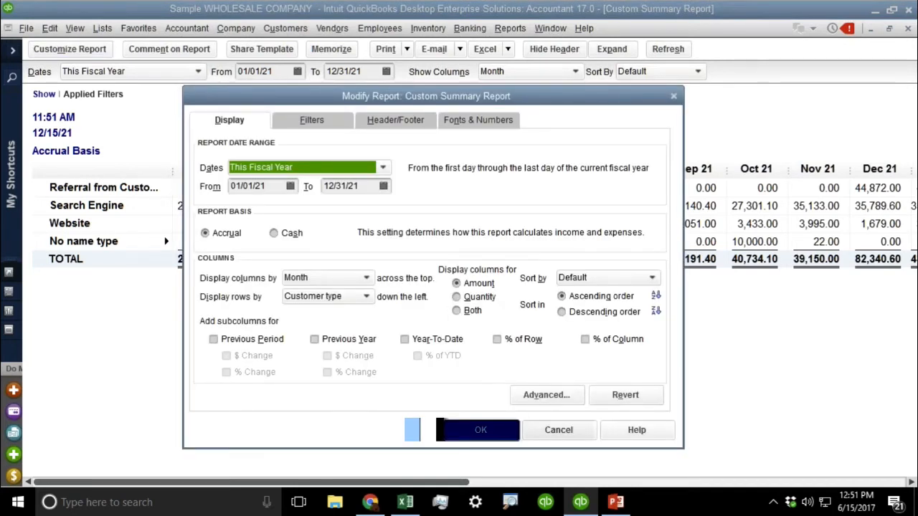
click(335, 300)
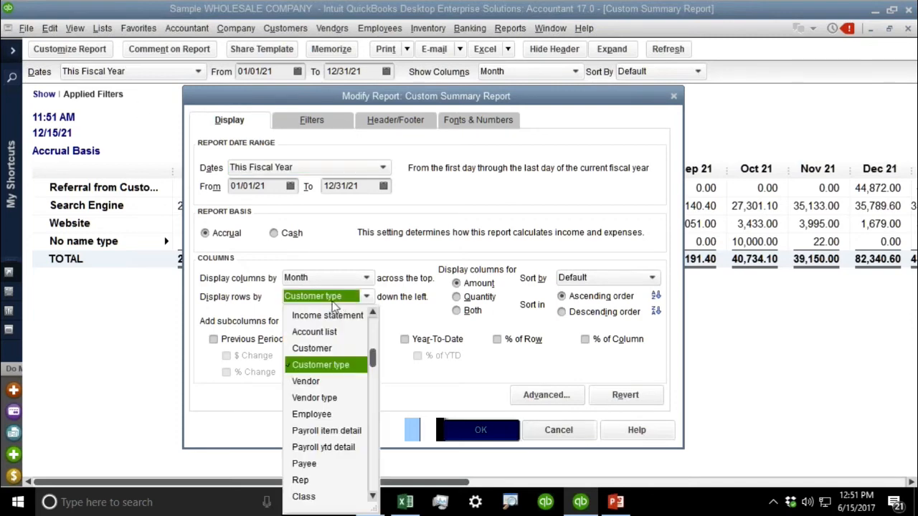
click(332, 301)
click(319, 278)
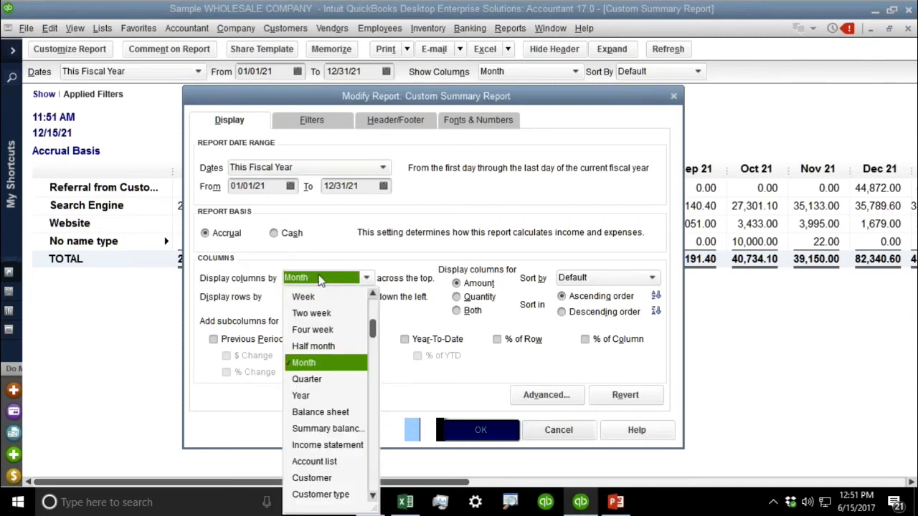
click(325, 479)
click(477, 428)
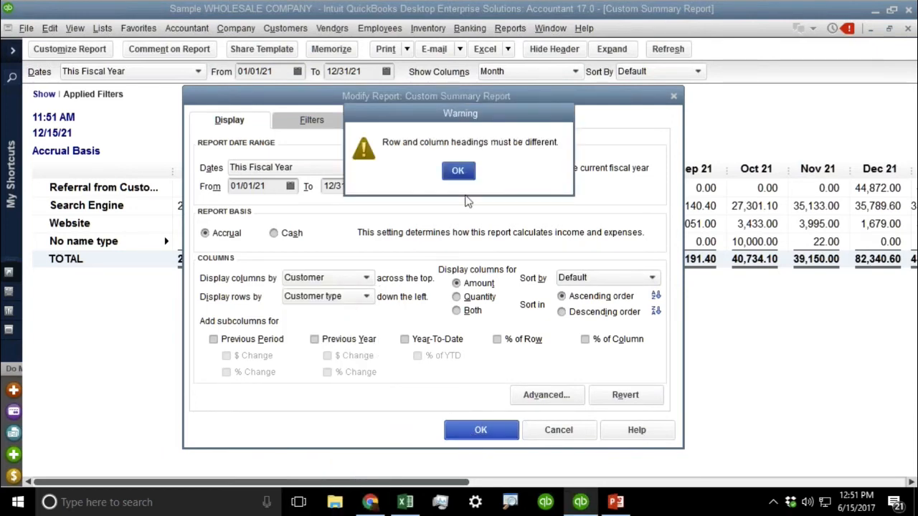
click(457, 171)
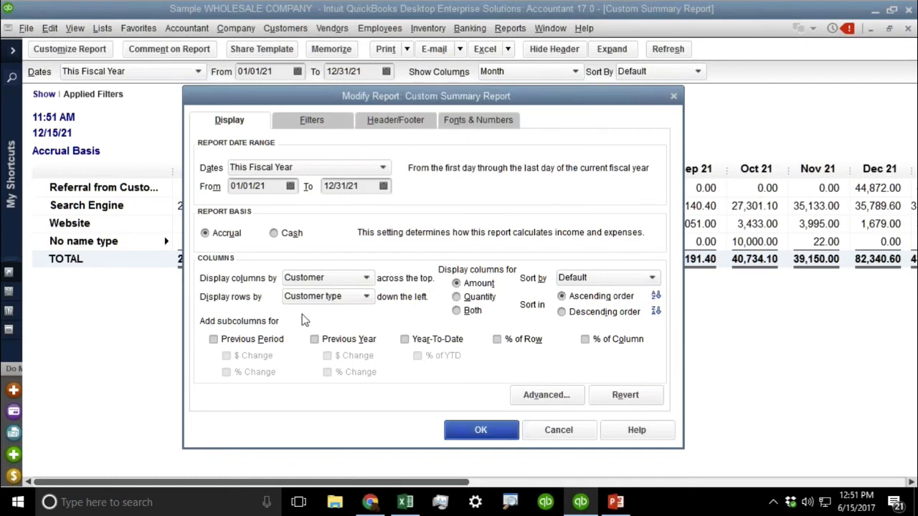
- Try combining Vendor rows with the Customer columns, and cancel the report modifications
click(322, 282)
click(323, 282)
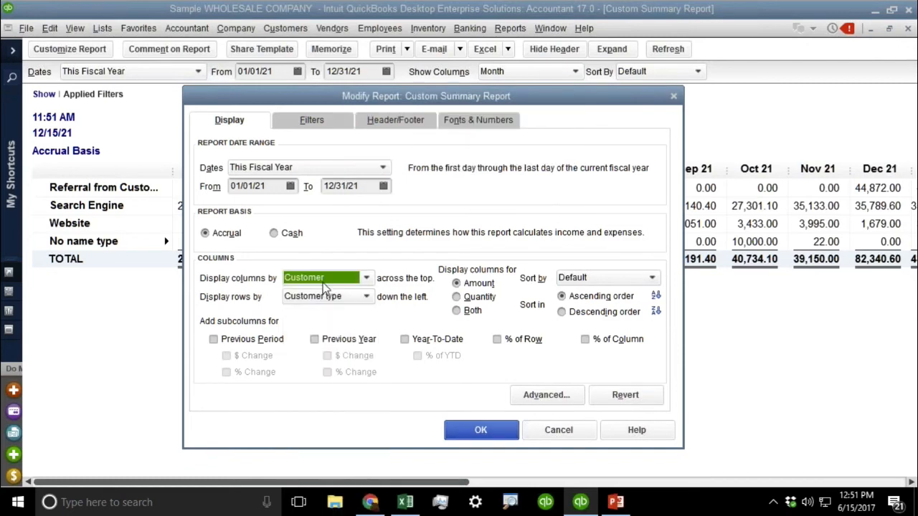
click(327, 296)
click(316, 382)
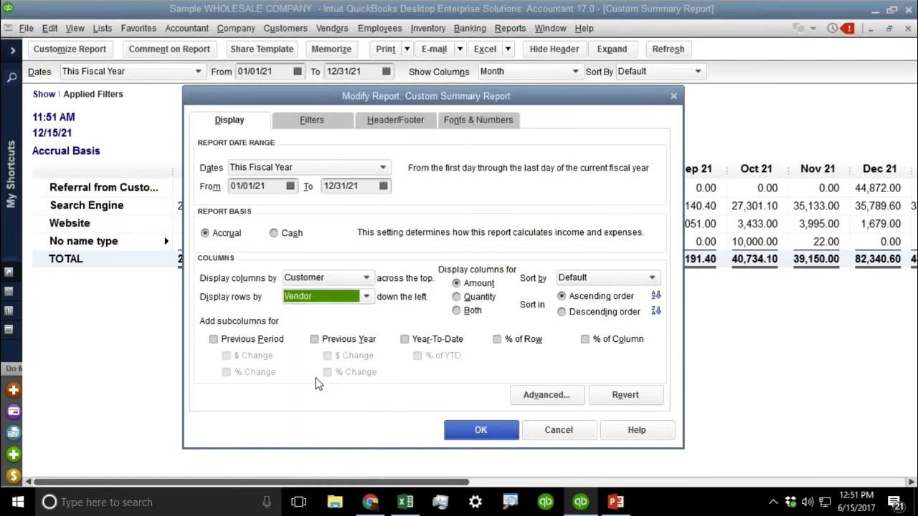
click(473, 429)
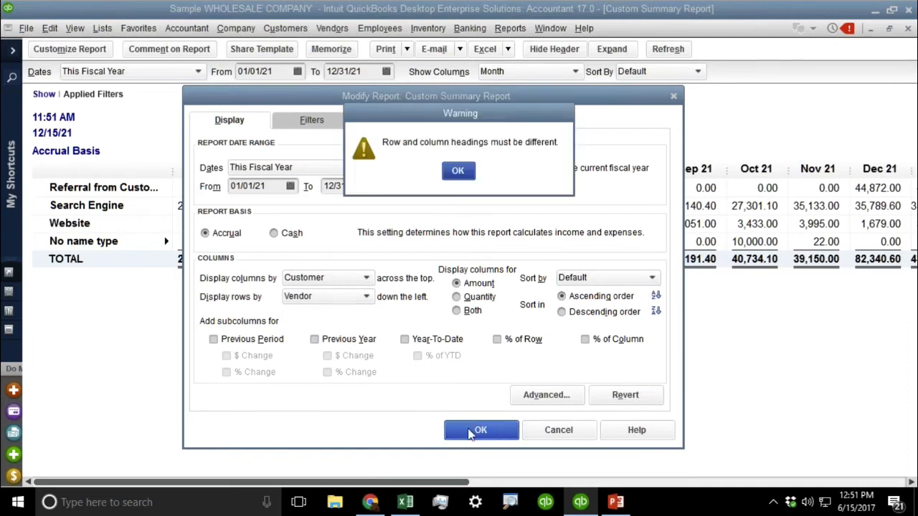
click(458, 171)
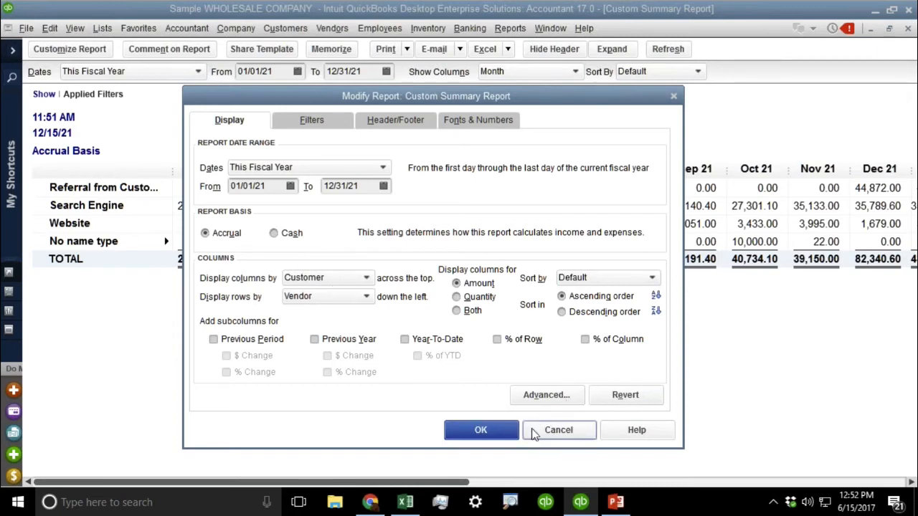
click(553, 430)
- Switch to PowerPoint to read the Custom Report Important Notes slide, and return to QuickBooks
click(615, 502)
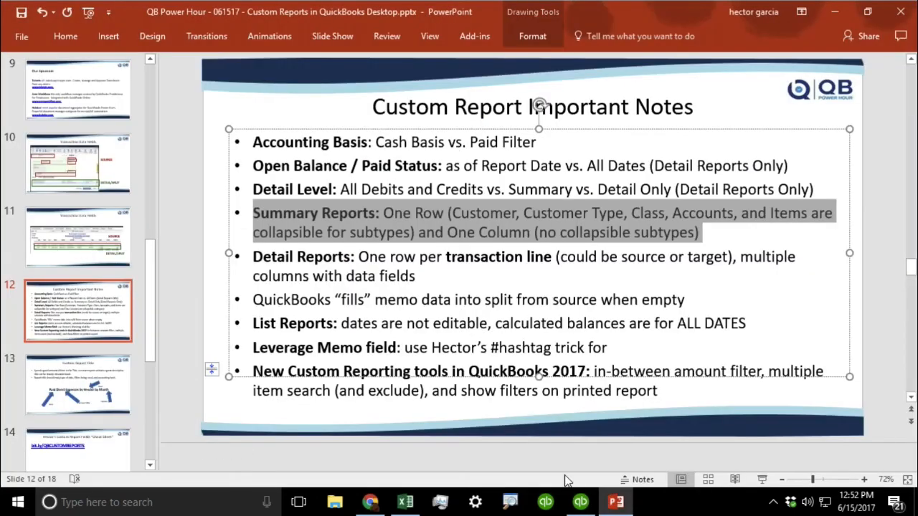
click(385, 291)
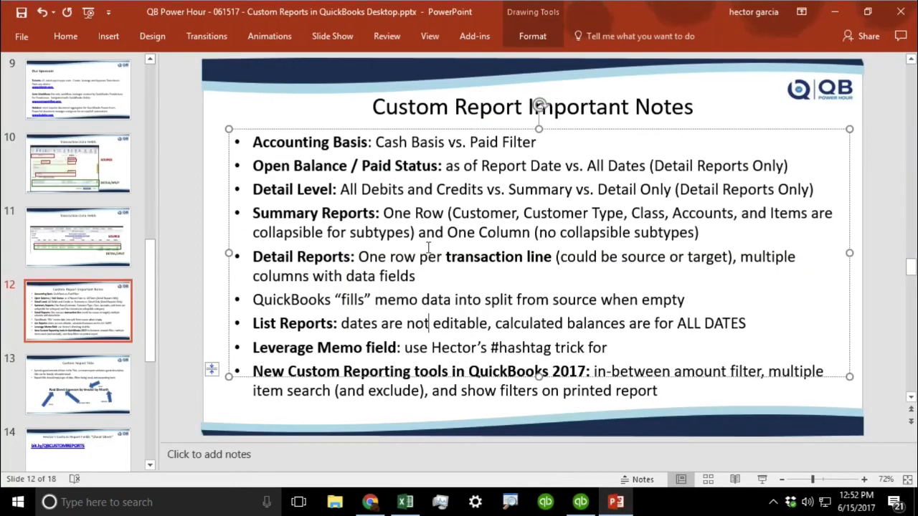
click(580, 501)
- Close the summary report without memorizing it, and open the Customer Contact List report
key(Escape)
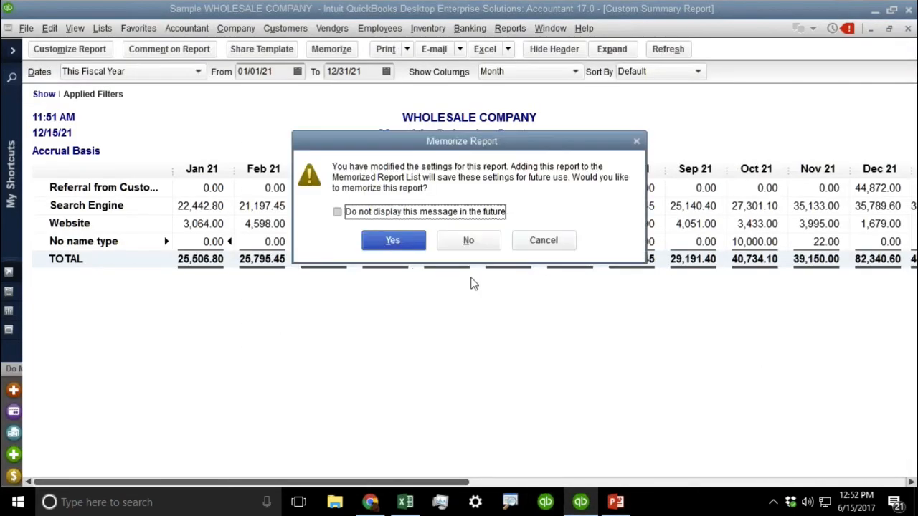
click(467, 296)
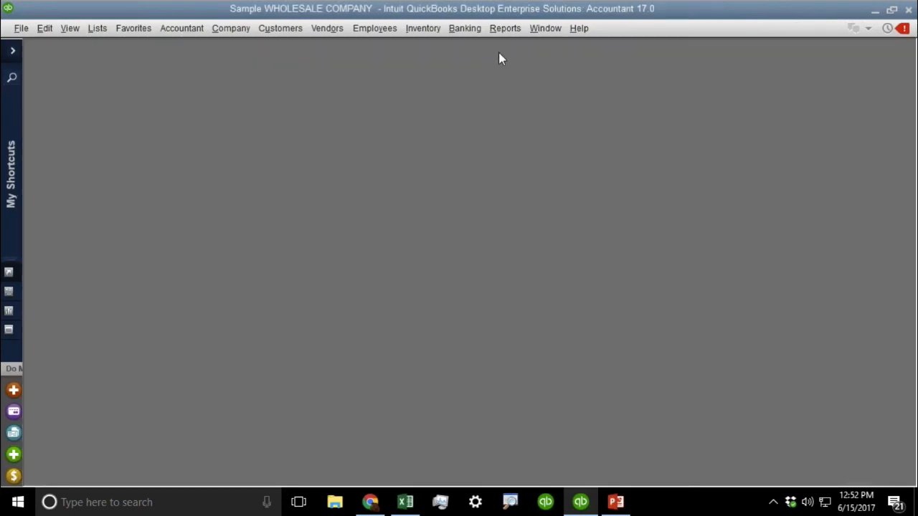
click(505, 29)
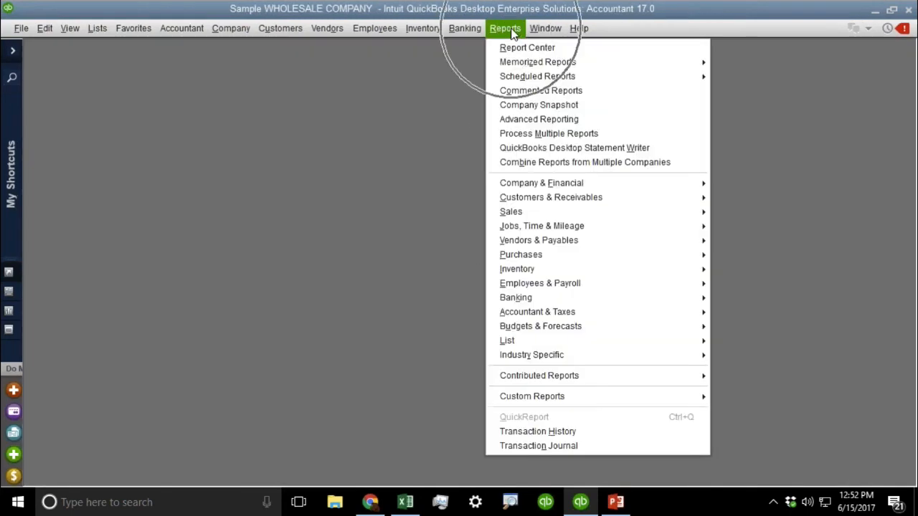
click(546, 346)
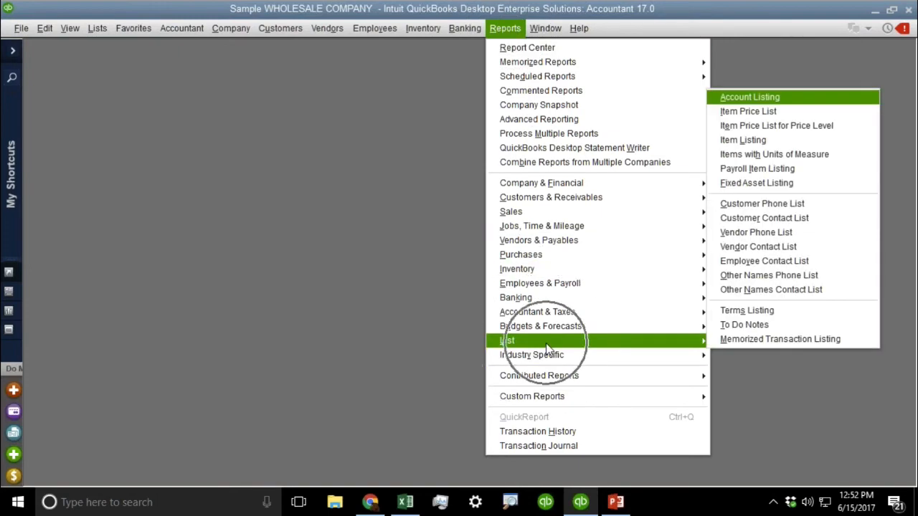
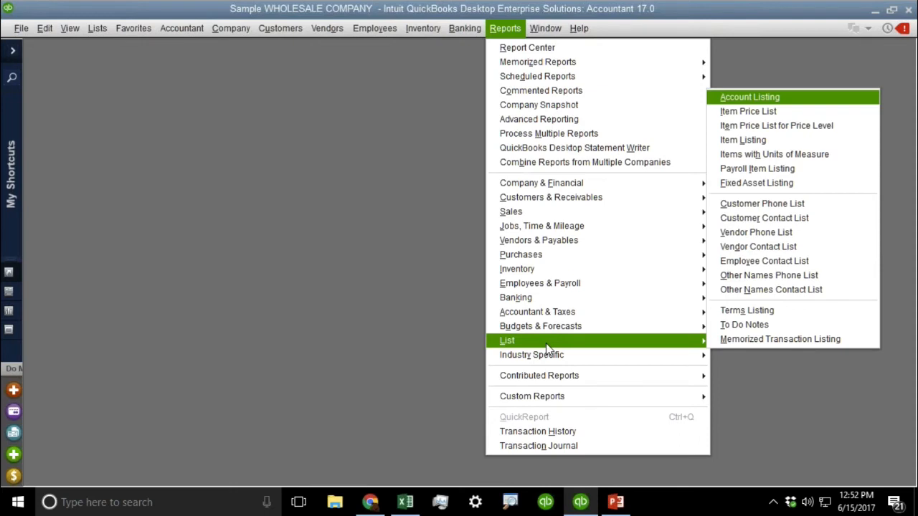
click(785, 222)
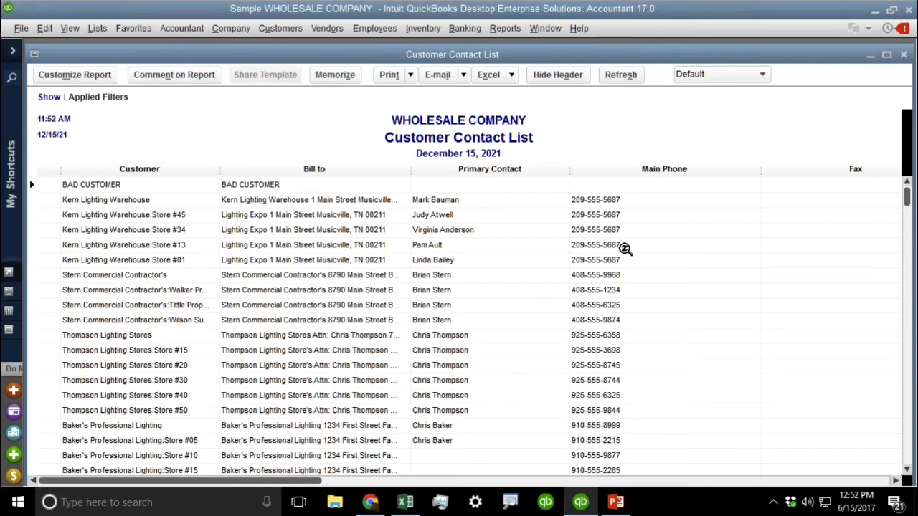
- Customize the Customer Contact List to show only the Customer and State columns, and look through the listed customers
click(92, 75)
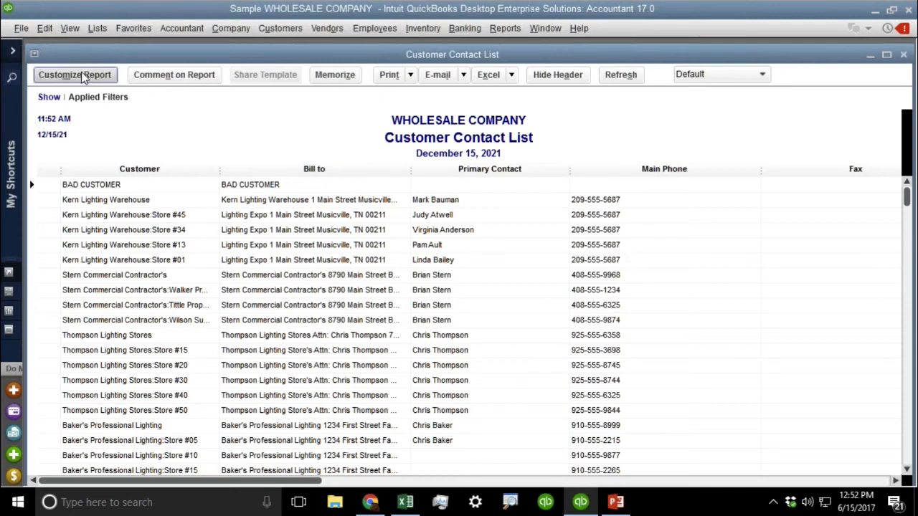
drag(222, 203, 220, 409)
drag(343, 295, 341, 196)
click(250, 231)
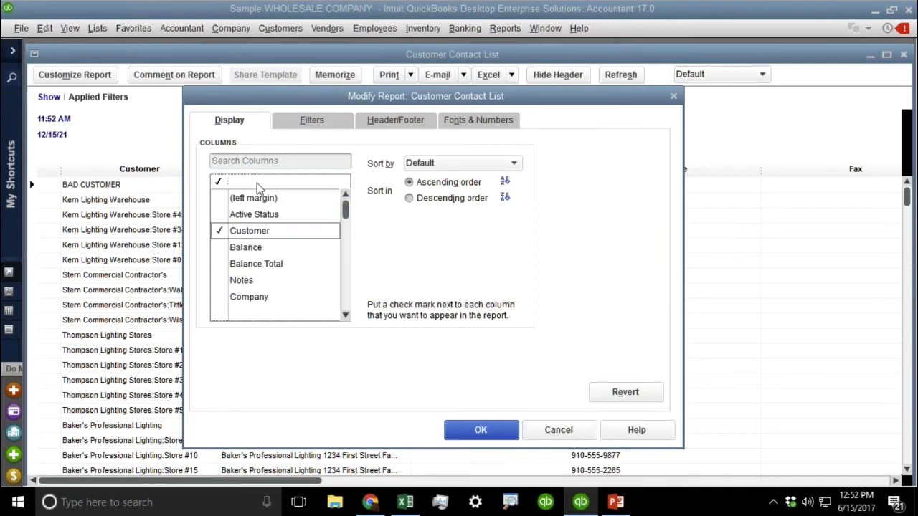
click(259, 161)
text(state)
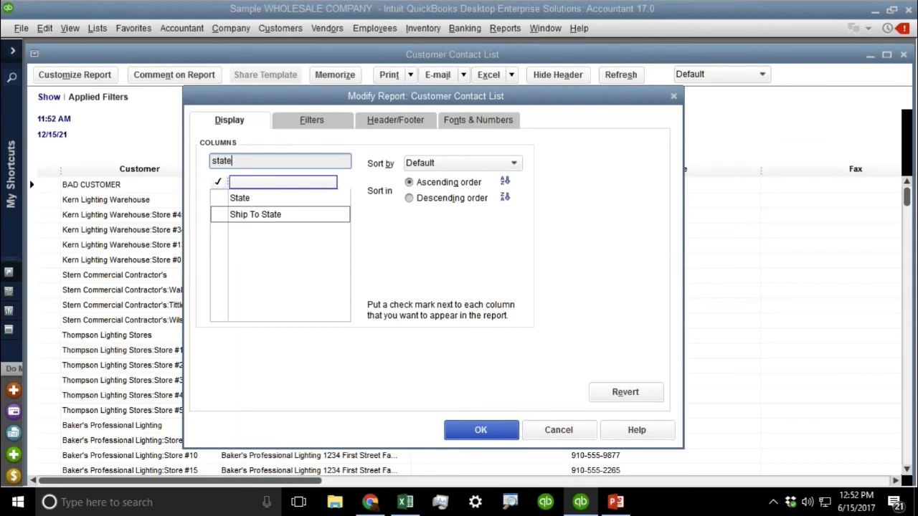
click(245, 198)
click(487, 431)
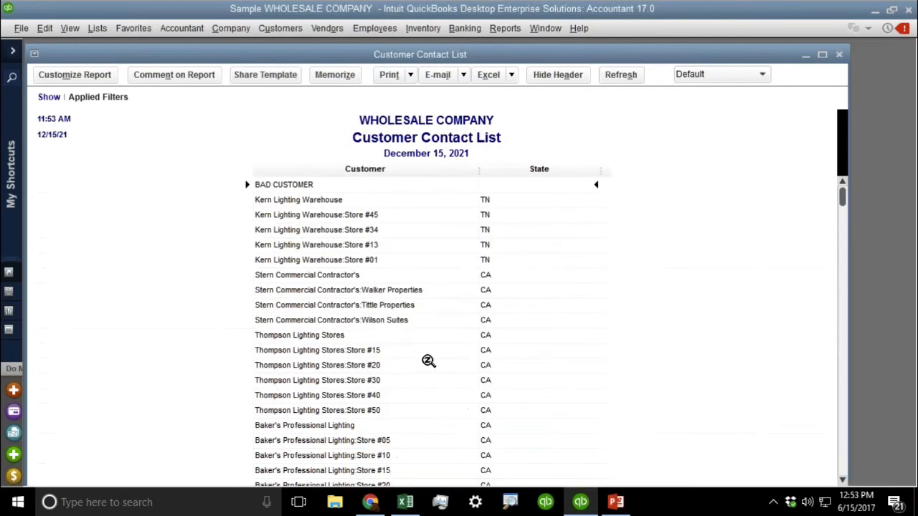
scroll(427, 360, down, 20)
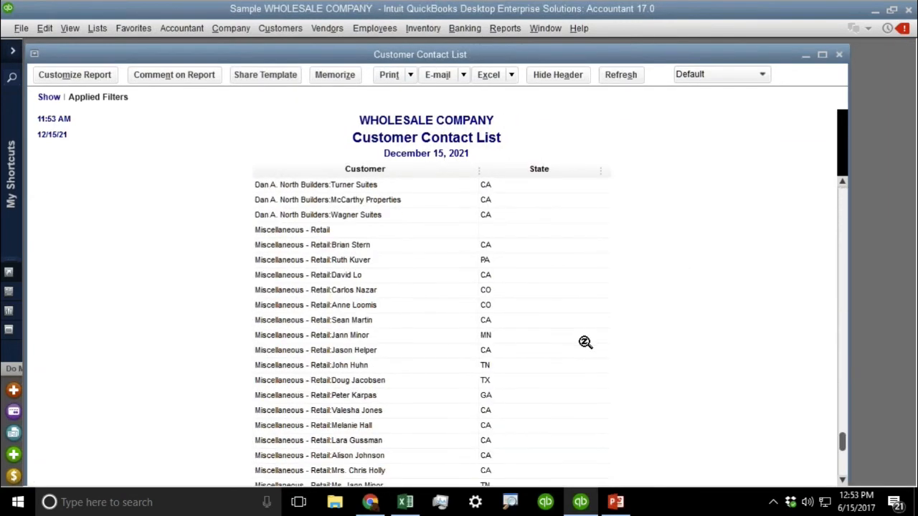
scroll(581, 315, up, 20)
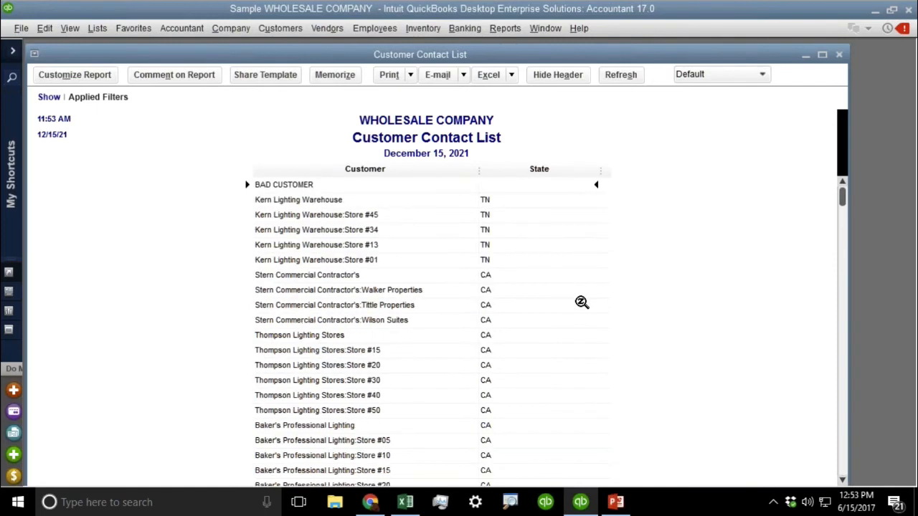
- Add the Balance column to the Customer Contact List and review the customers' balances
click(73, 74)
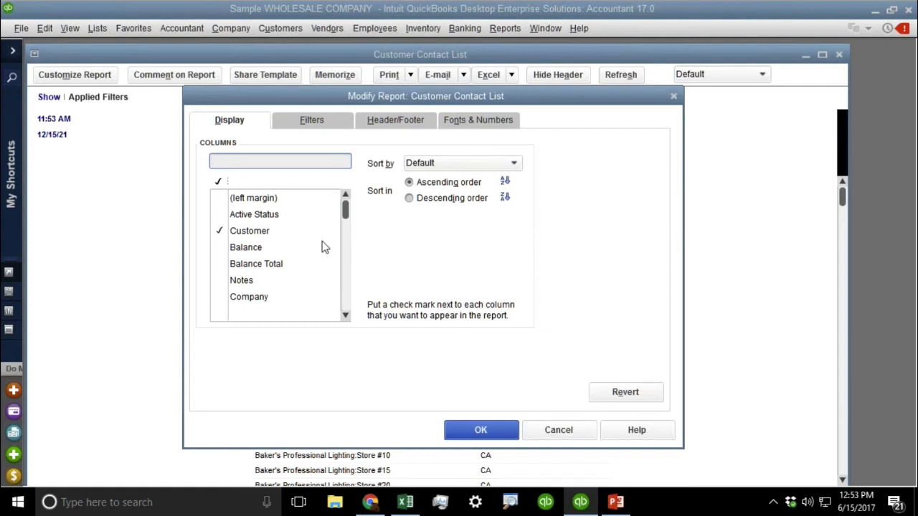
click(254, 250)
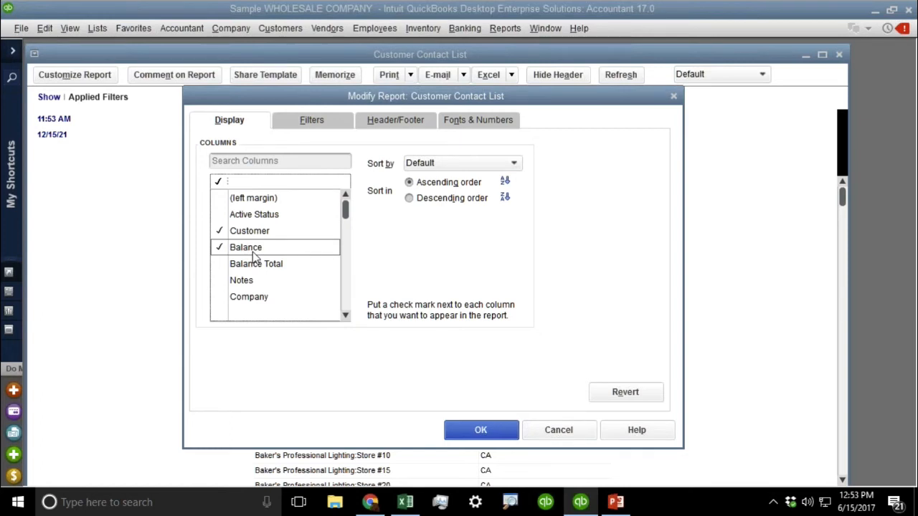
click(461, 428)
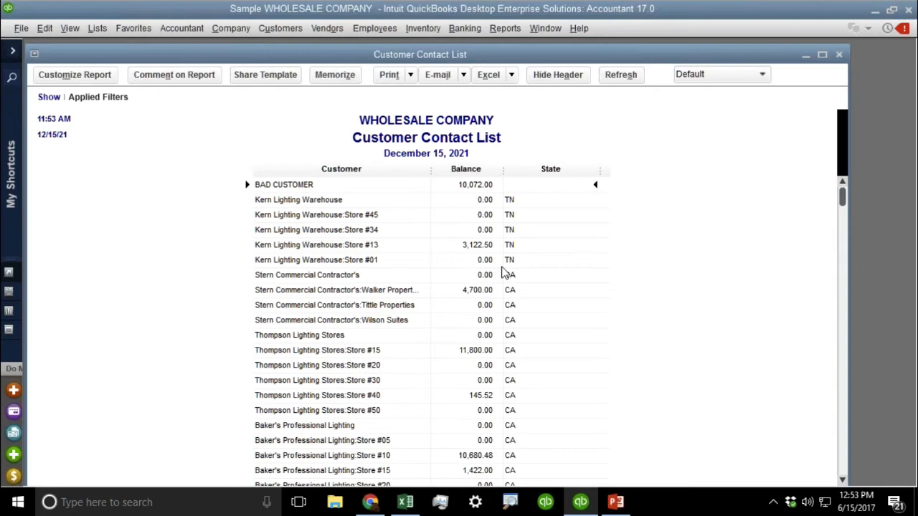
scroll(502, 272, down, 14)
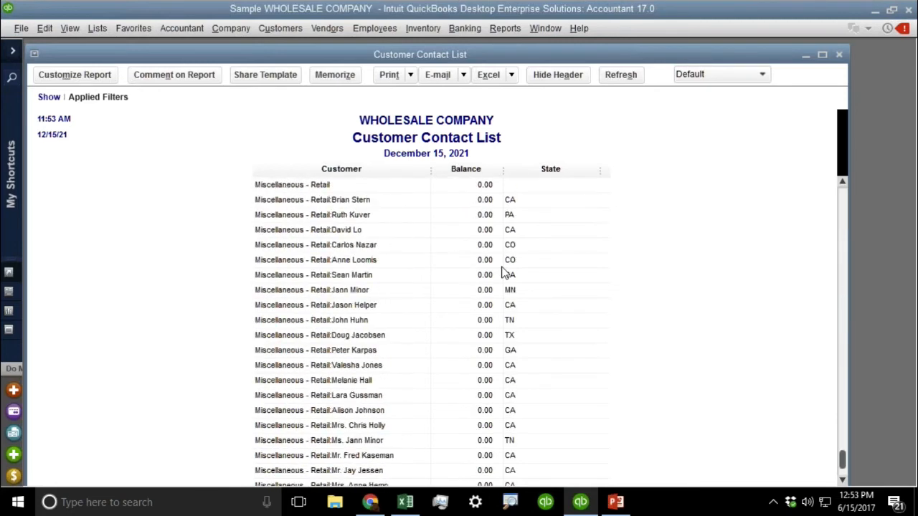
scroll(501, 273, up, 1)
scroll(502, 272, up, 13)
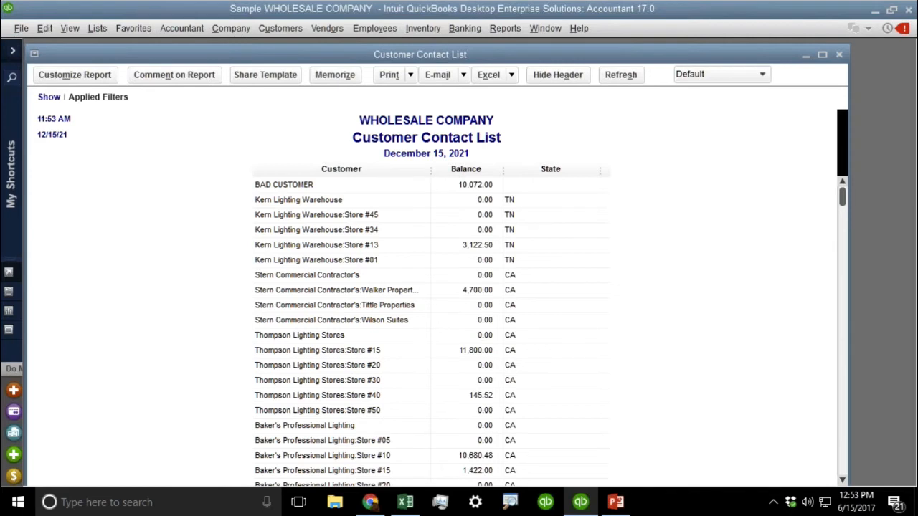
- Close the Customer Contact List without memorizing it, consulting the Custom Report Important Notes slide in PowerPoint before declining
click(839, 55)
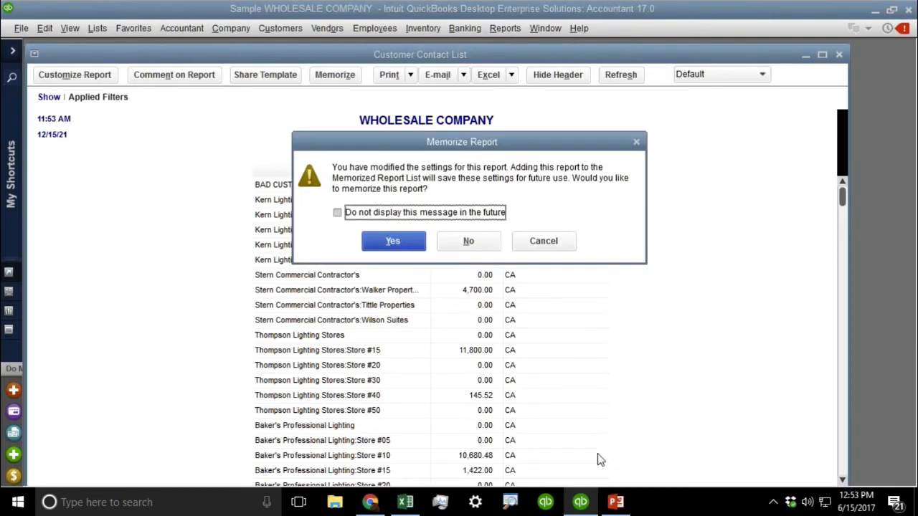
click(615, 505)
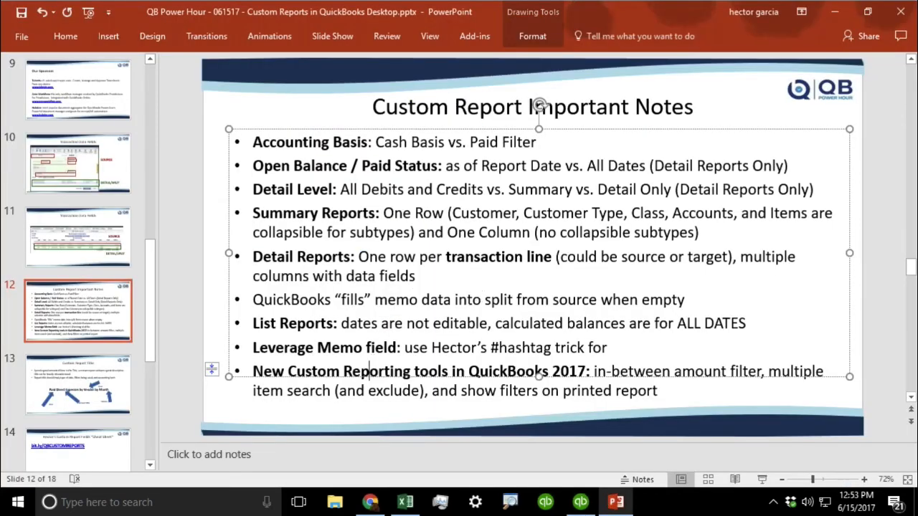
click(211, 299)
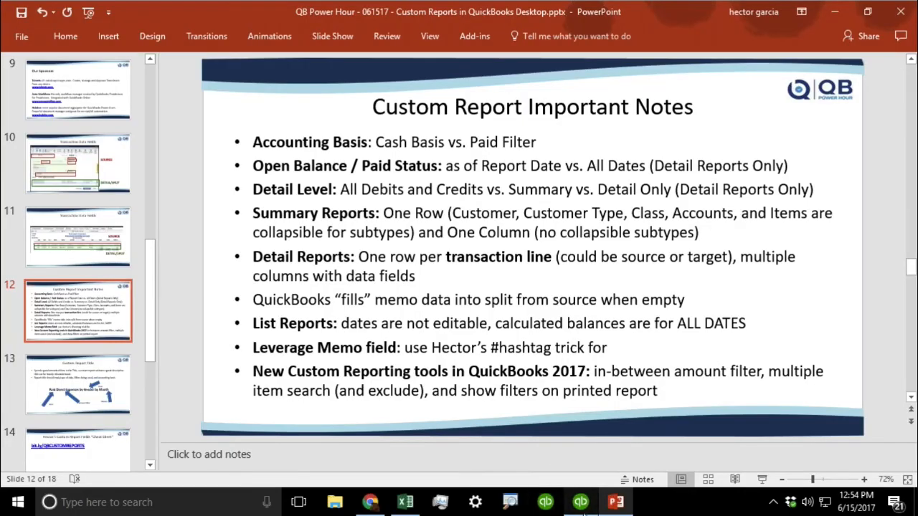
click(580, 502)
click(482, 242)
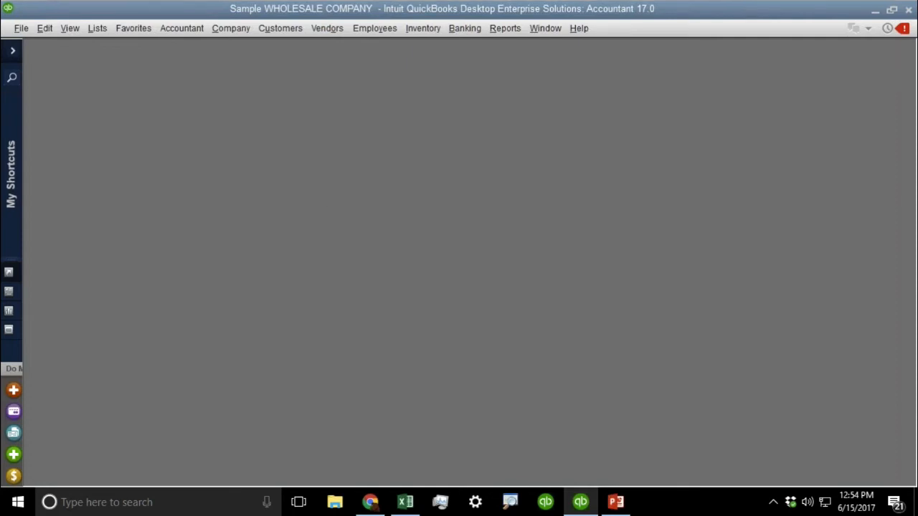
- Open Write Checks in a maximized window and browse back to the 200.00 check for Jeff's Janitorial
key(ctrl+w)
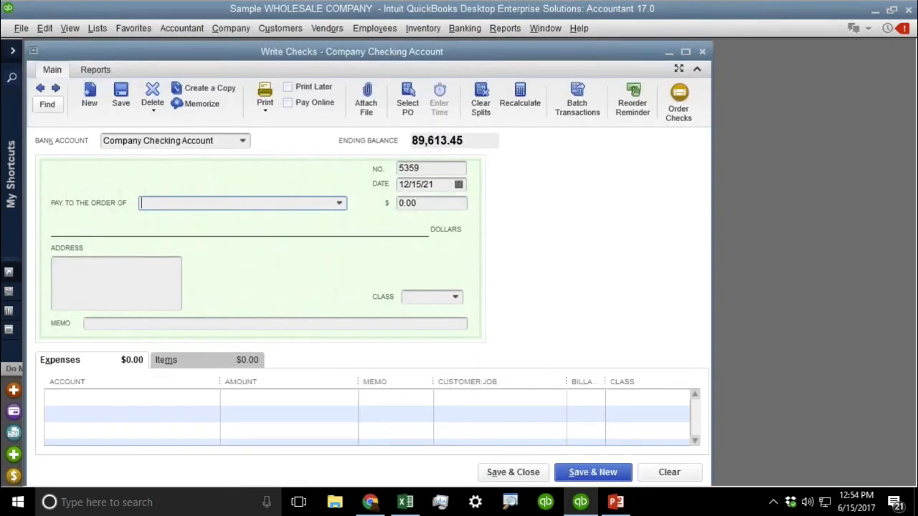
double_click(235, 52)
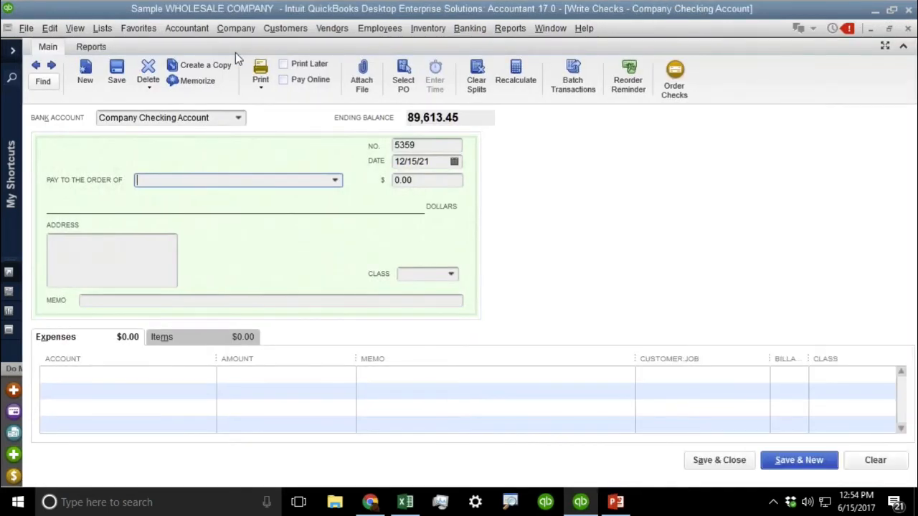
click(35, 64)
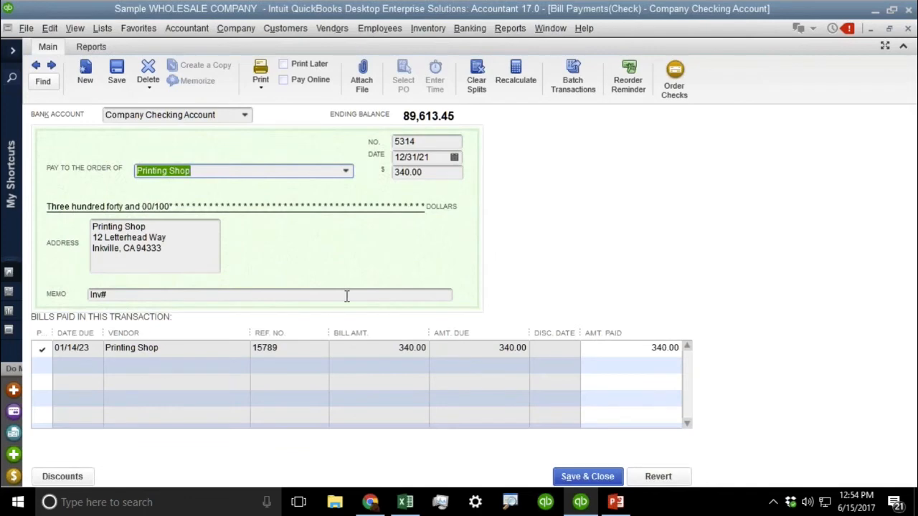
click(35, 64)
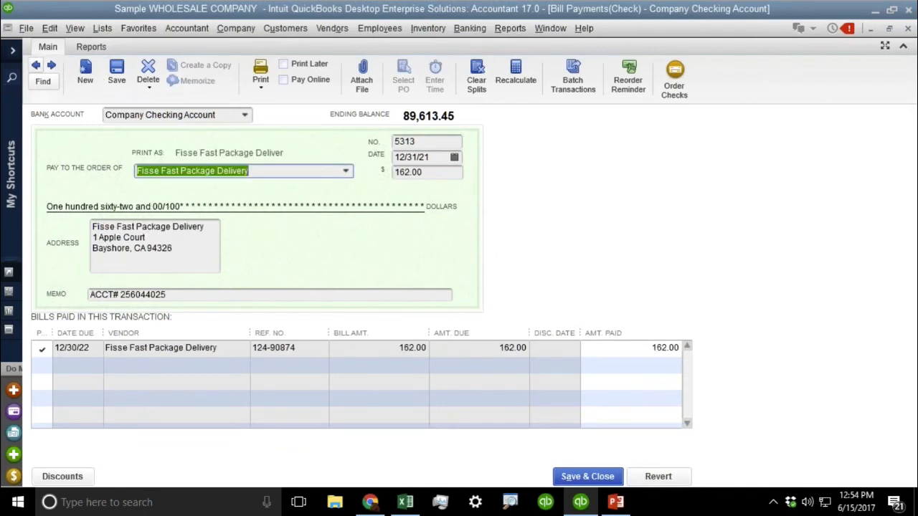
click(35, 64)
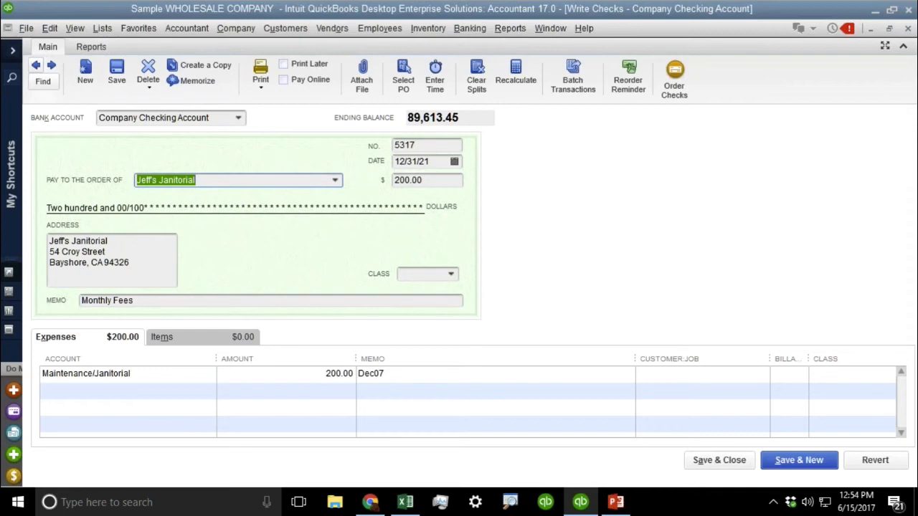
- Append #review to the Monthly Fees memo of the Jeff's Janitorial check, and save and close it with the change recorded
click(172, 301)
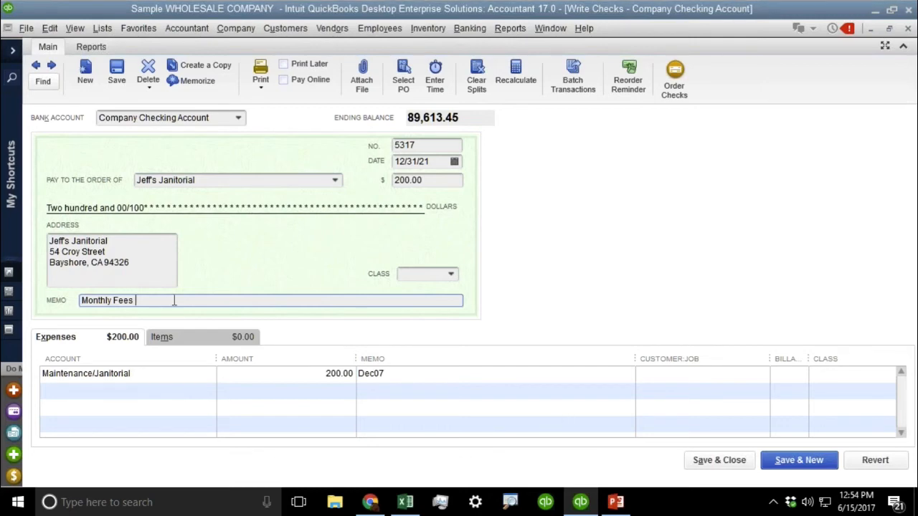
text(#review)
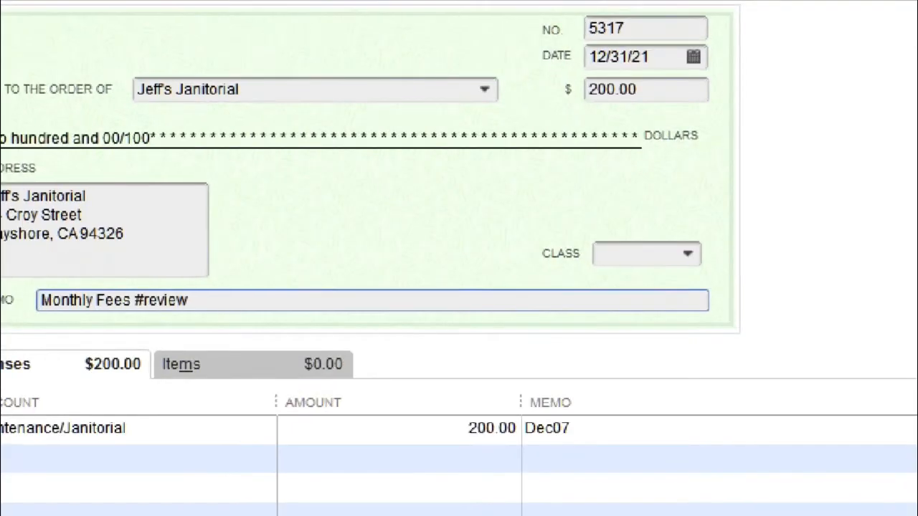
click(156, 285)
mouse_move(188, 290)
mouse_down()
mouse_move(104, 285)
mouse_move(176, 263)
mouse_move(152, 272)
mouse_up()
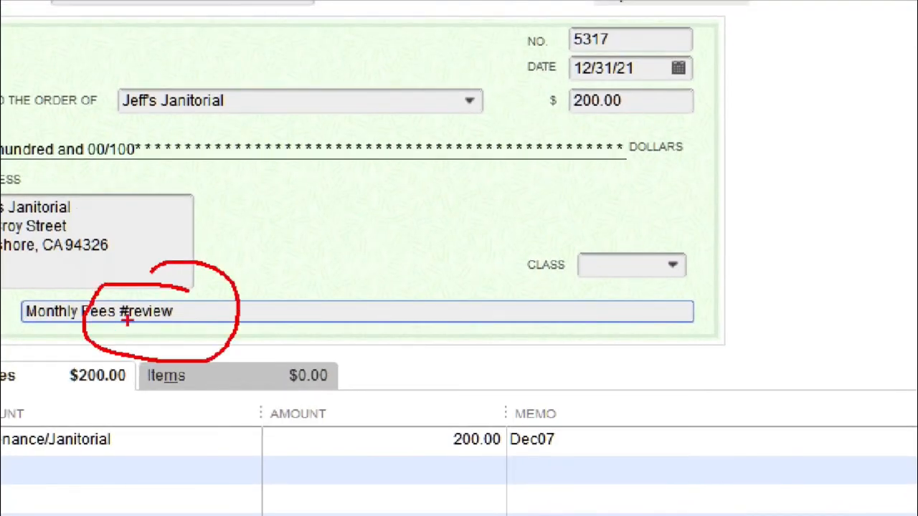
mouse_move(131, 324)
mouse_down()
mouse_move(124, 290)
mouse_move(122, 329)
mouse_up()
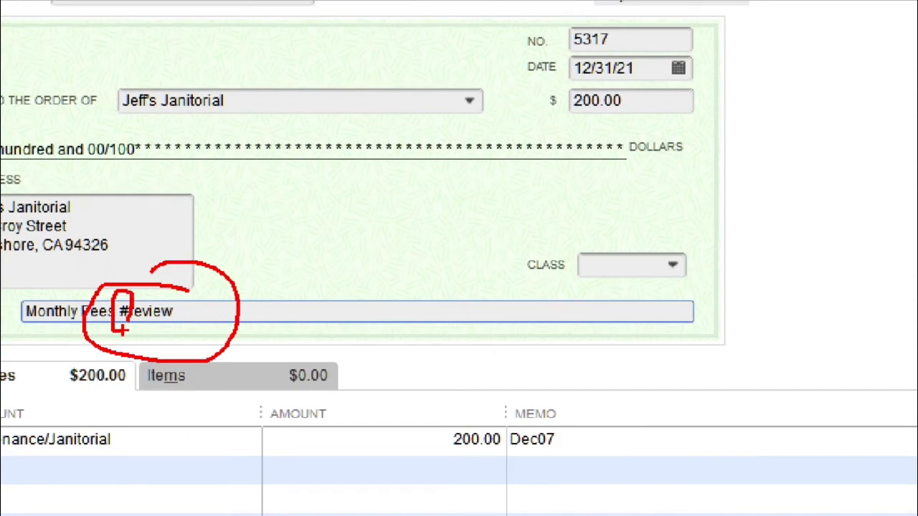
key(Escape)
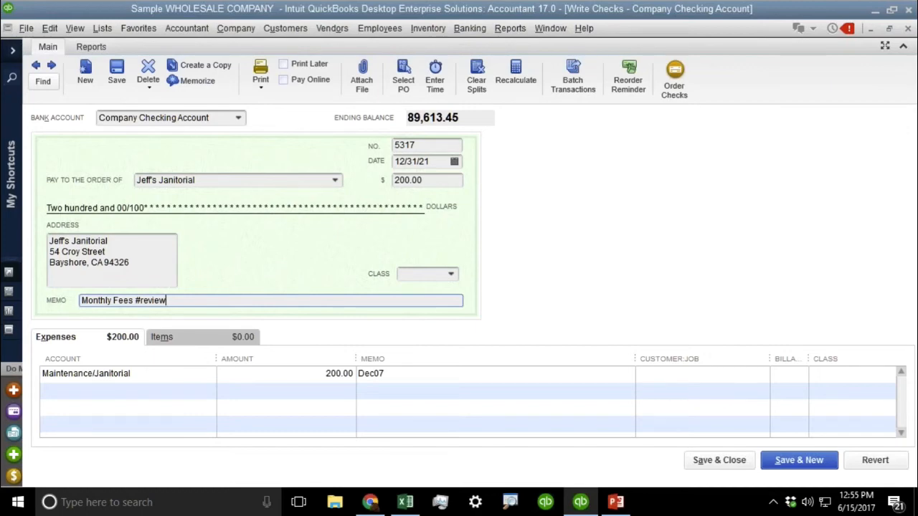
click(717, 462)
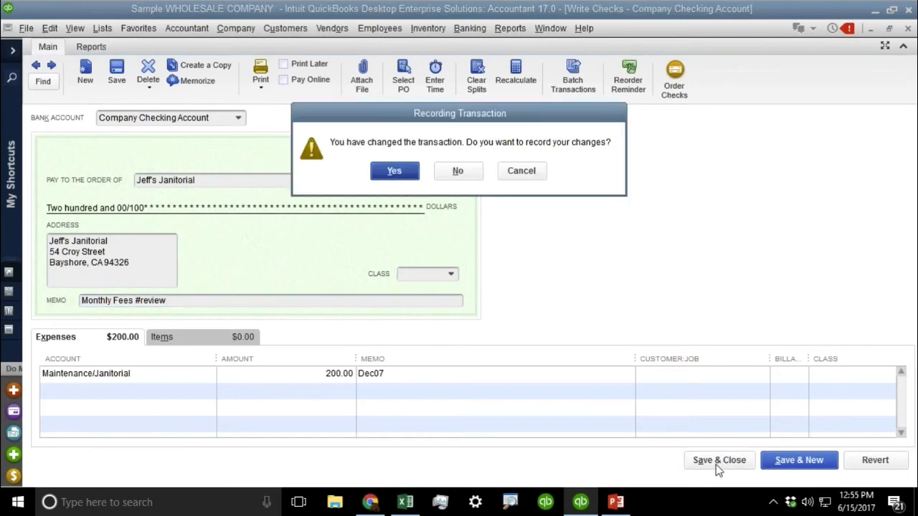
click(393, 171)
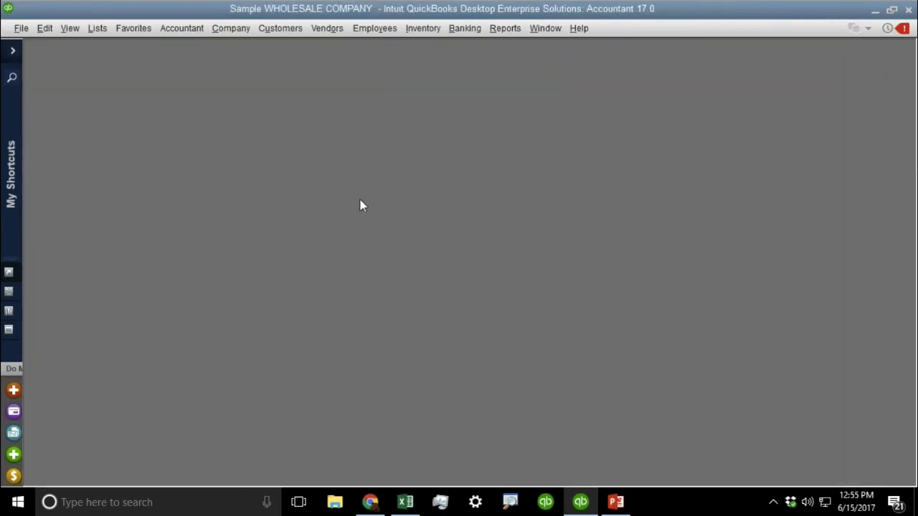
- Browse back in Create Invoices to the Stern Commercial Contractor's 900.00 Custom Work invoice and enter #review as its memo
key(ctrl+i)
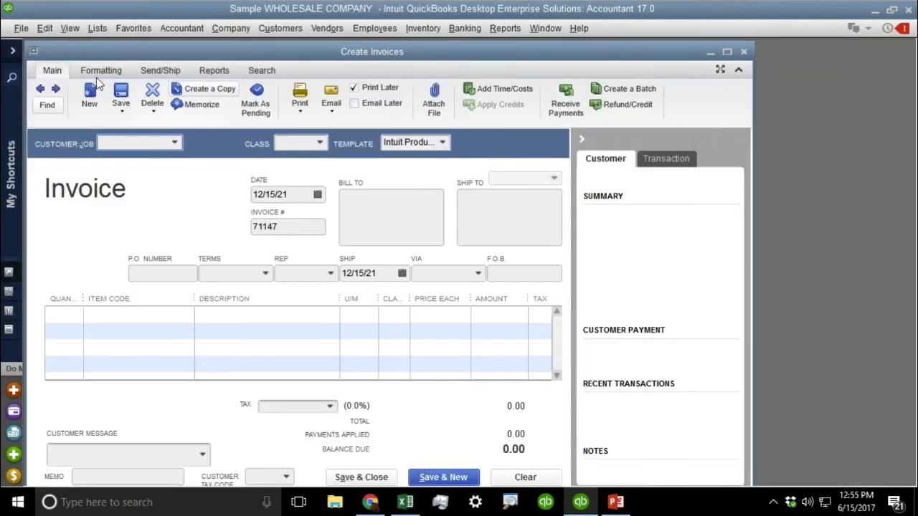
click(40, 88)
click(40, 88)
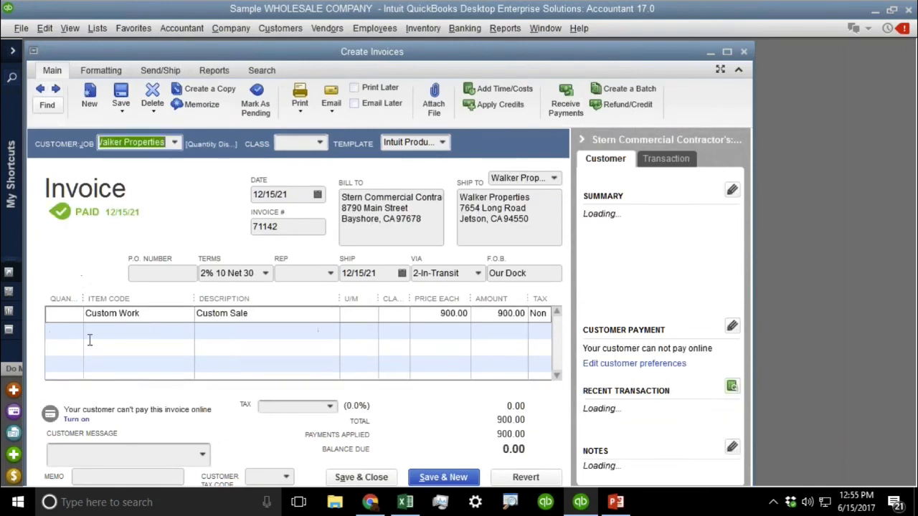
click(115, 474)
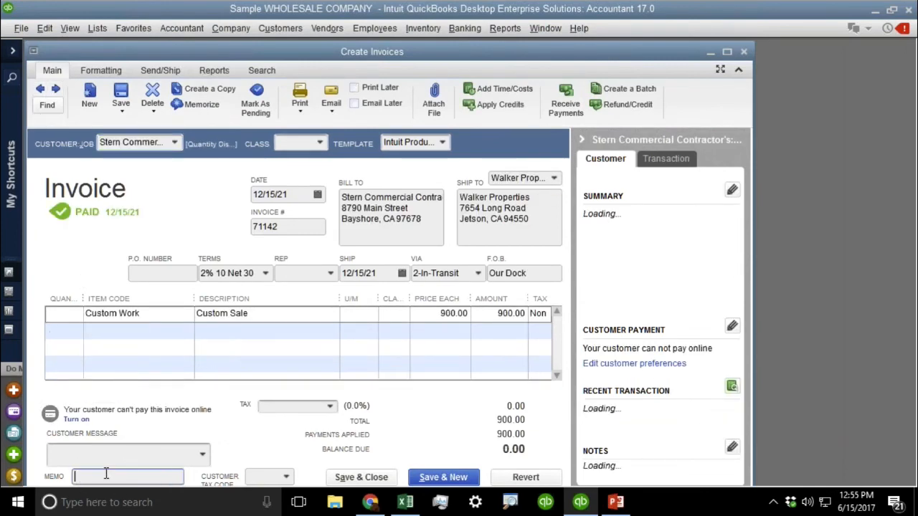
text(#feview)
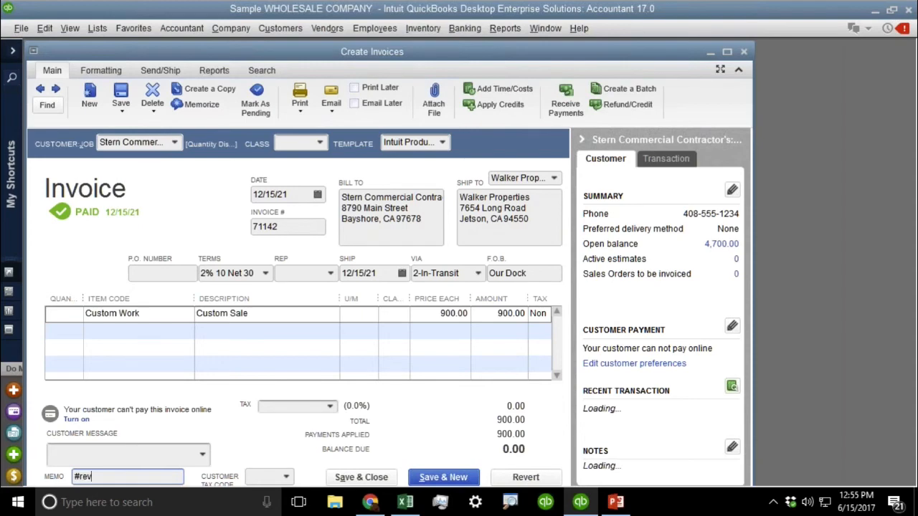
- Set the invoice's tax item to MIAMI SALES TAX, and save and close it with the change recorded
click(373, 478)
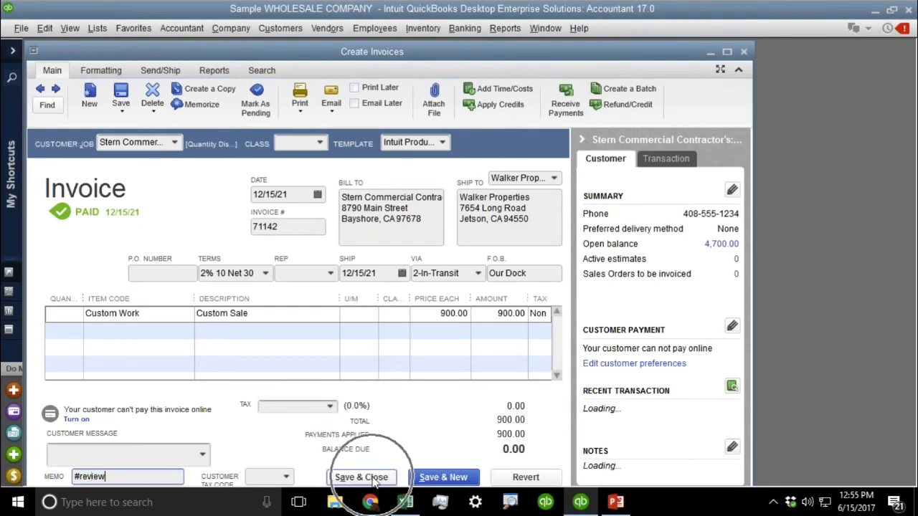
click(401, 173)
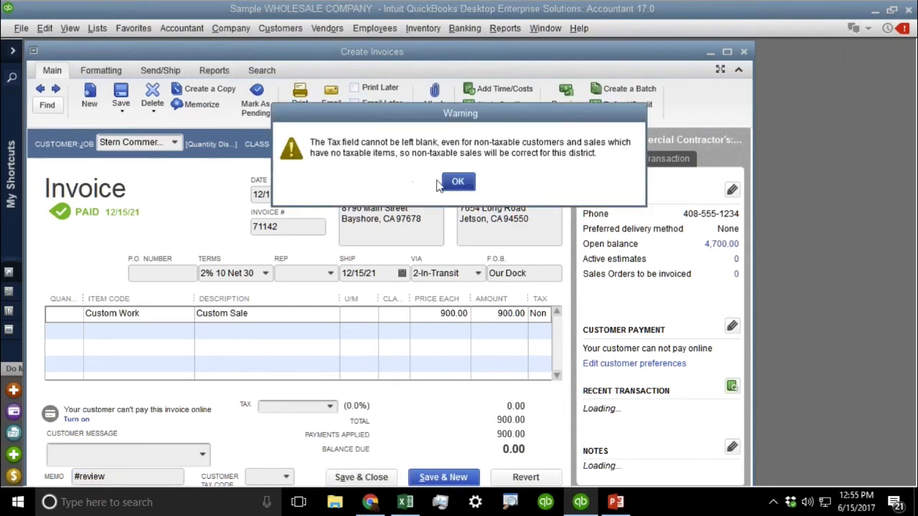
key(Return)
click(330, 408)
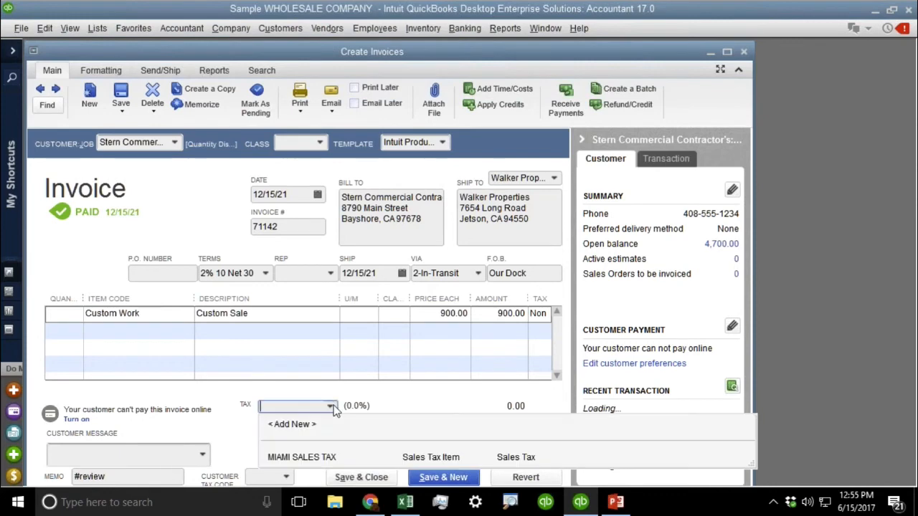
click(297, 457)
click(365, 475)
click(395, 181)
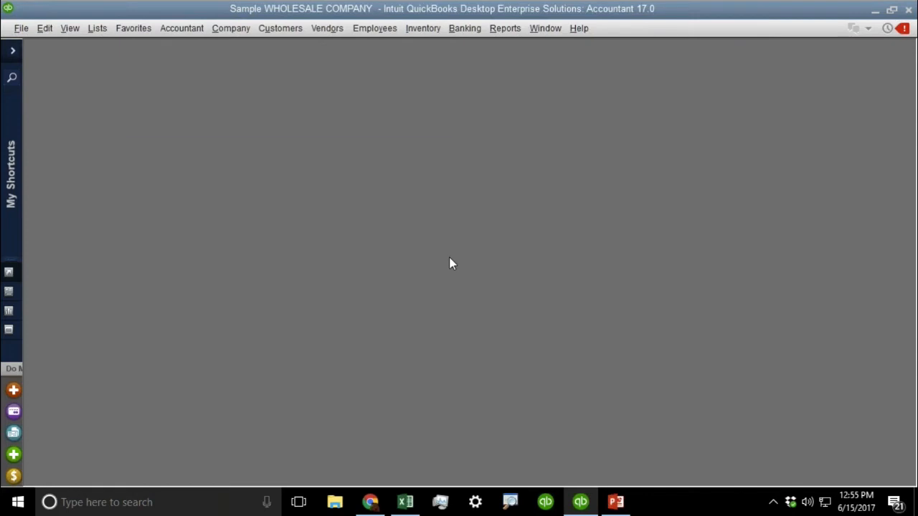
- Run an advanced Find for transactions with the Memo filter set to #review
key(ctrl+f)
click(424, 239)
click(44, 28)
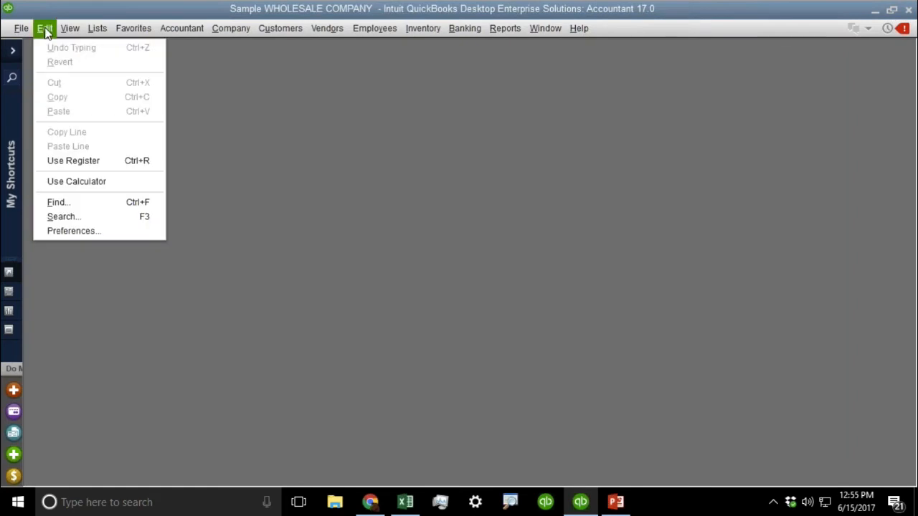
click(90, 203)
click(424, 238)
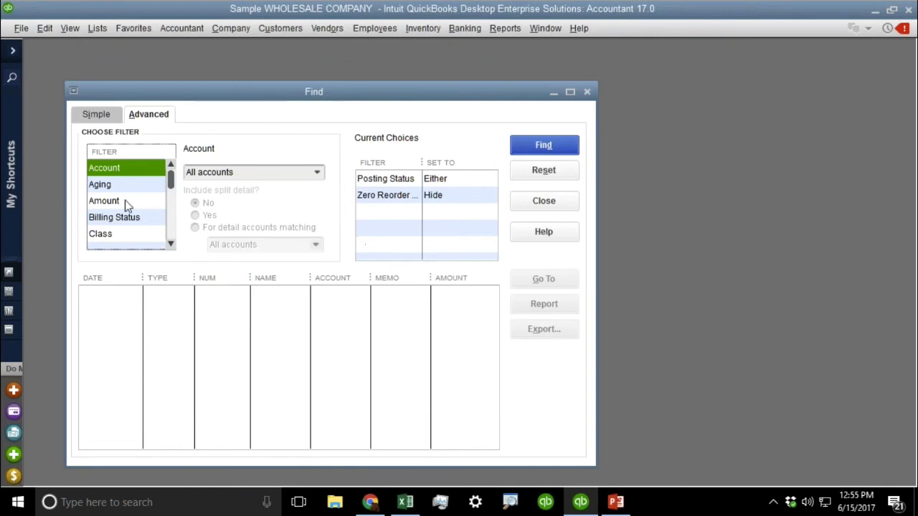
click(127, 203)
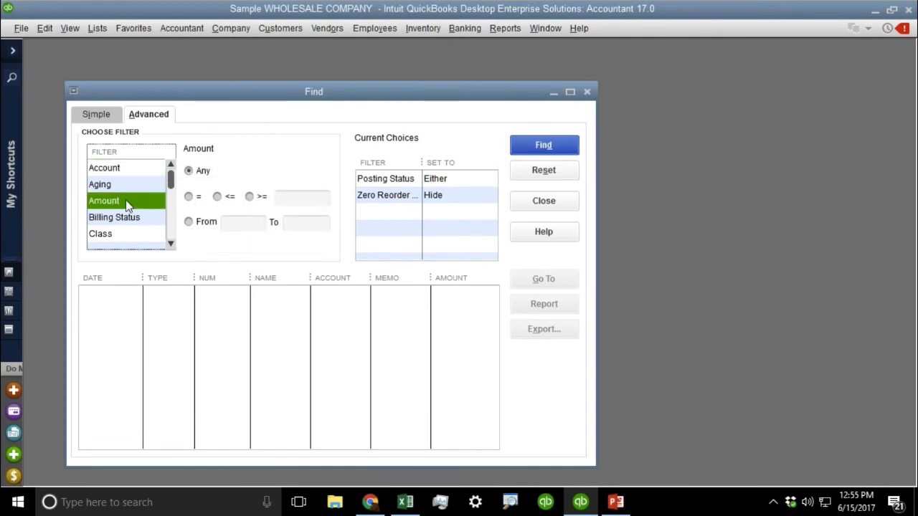
scroll(123, 204, down, 4)
click(124, 202)
click(259, 172)
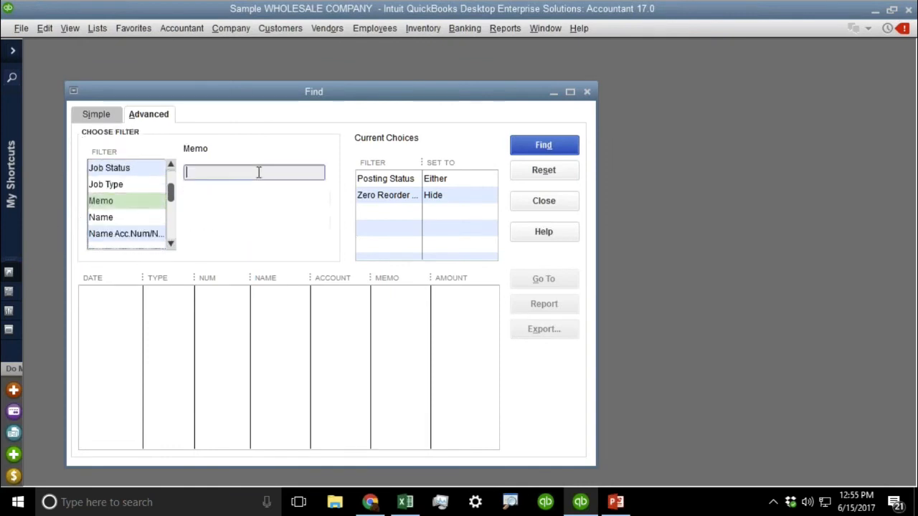
text(#review)
click(544, 145)
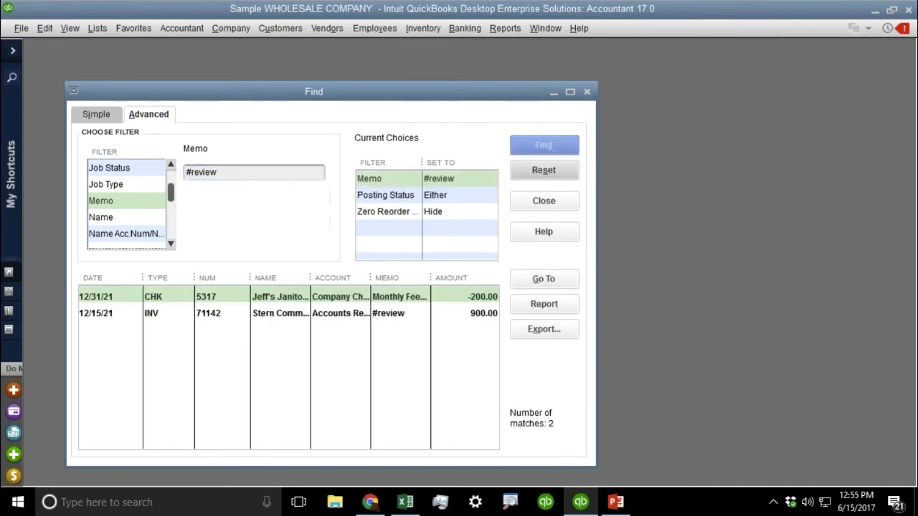
- Turn the Find results into a maximized report and set its title to "#review Report"
click(558, 313)
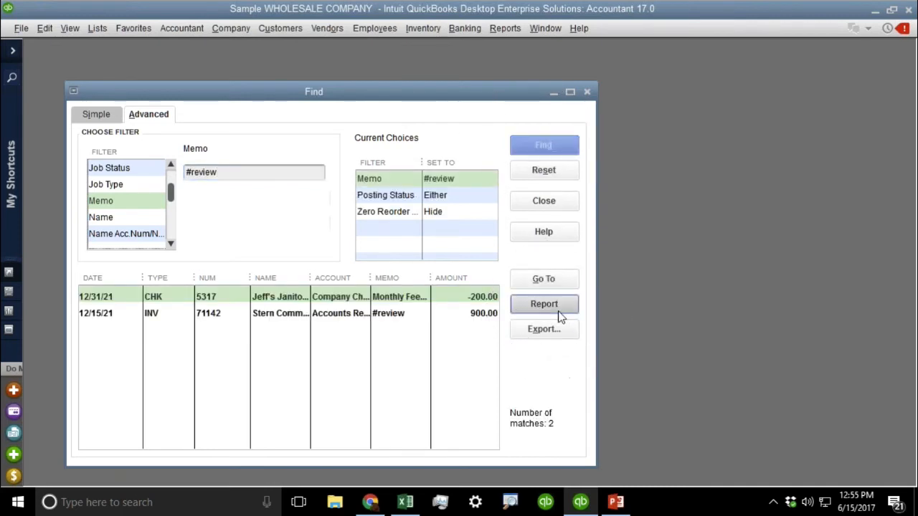
double_click(628, 107)
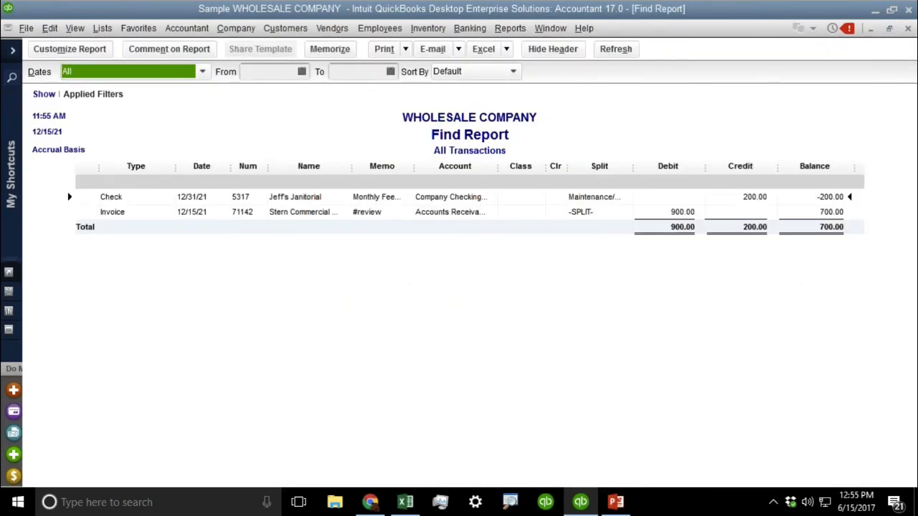
click(79, 48)
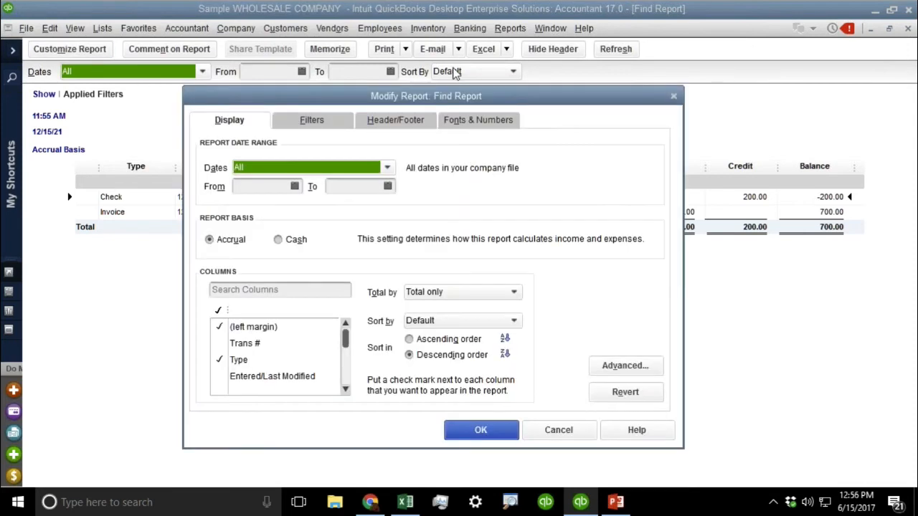
click(394, 122)
drag(356, 186, 191, 177)
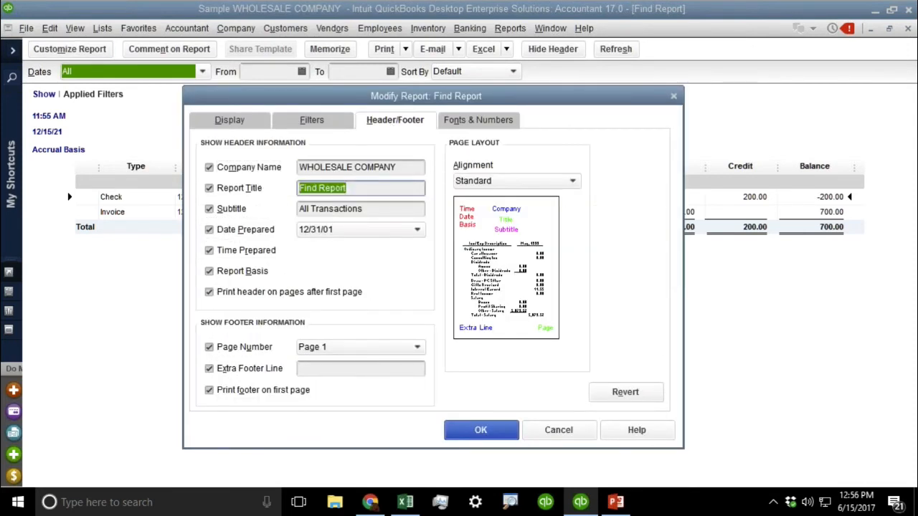
text(#review Rep)
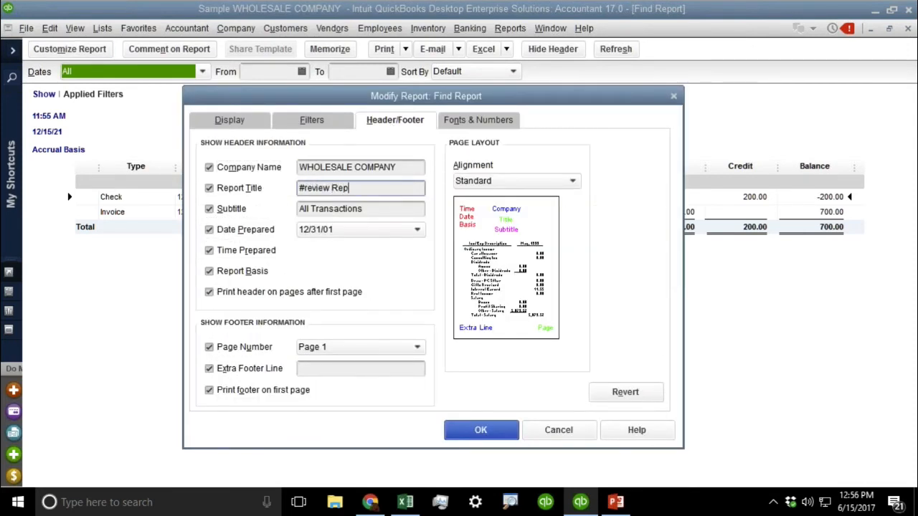
key(BackSpace)
text(port)
key(Return)
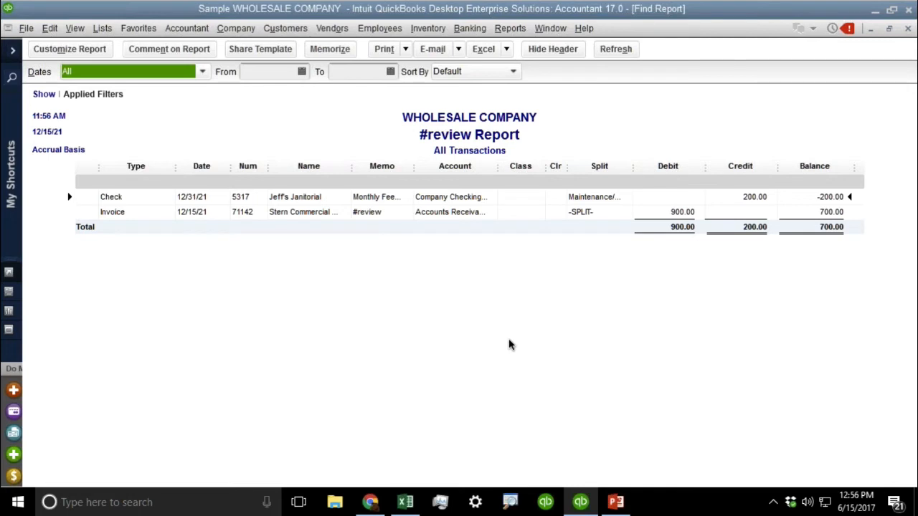
- Clear the #review memo from the Stern Commercial invoice, save the change, and close the #review Report without memorizing it
double_click(281, 212)
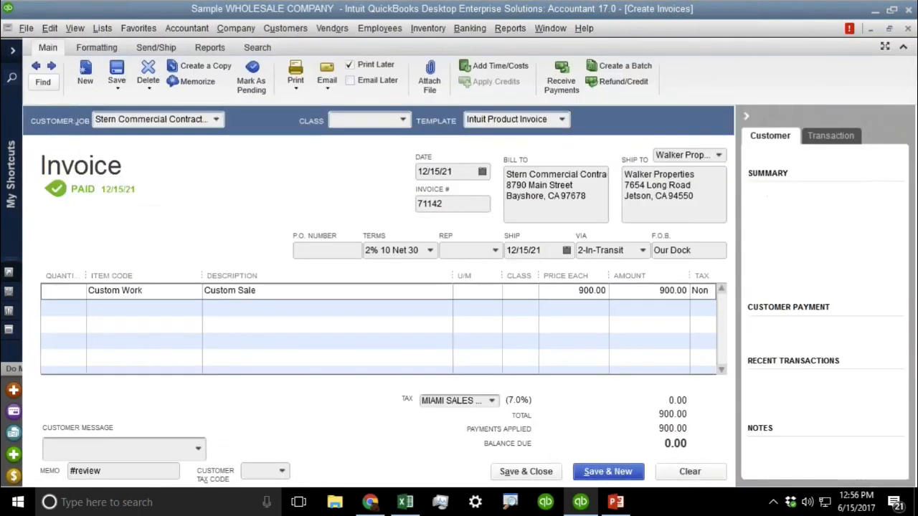
click(121, 470)
key(Delete)
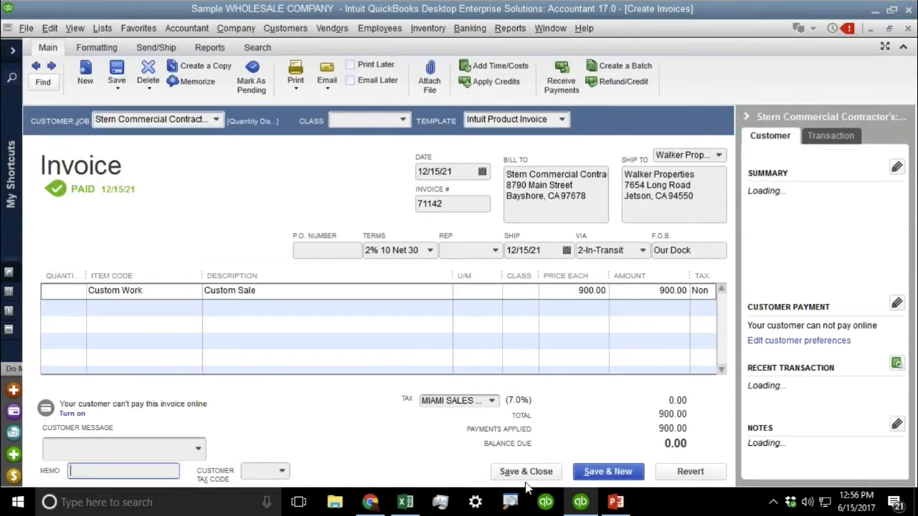
click(526, 471)
click(395, 173)
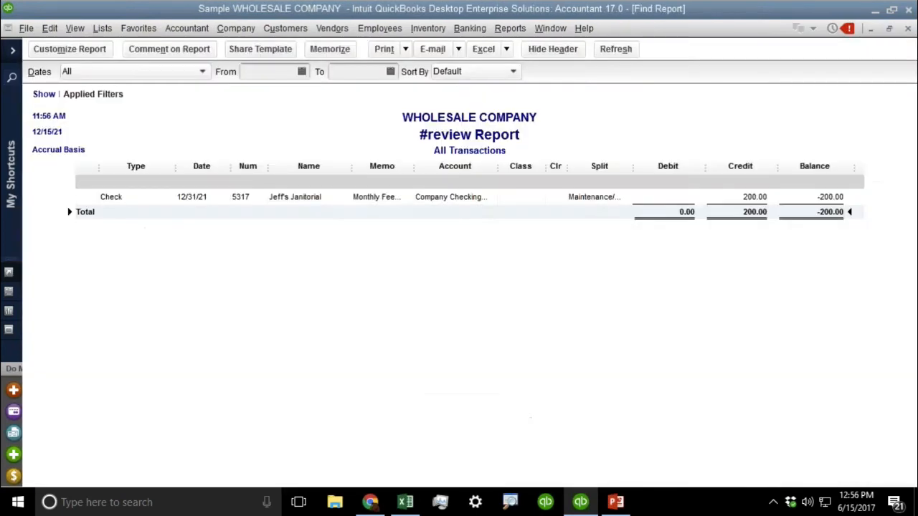
key(Escape)
click(465, 243)
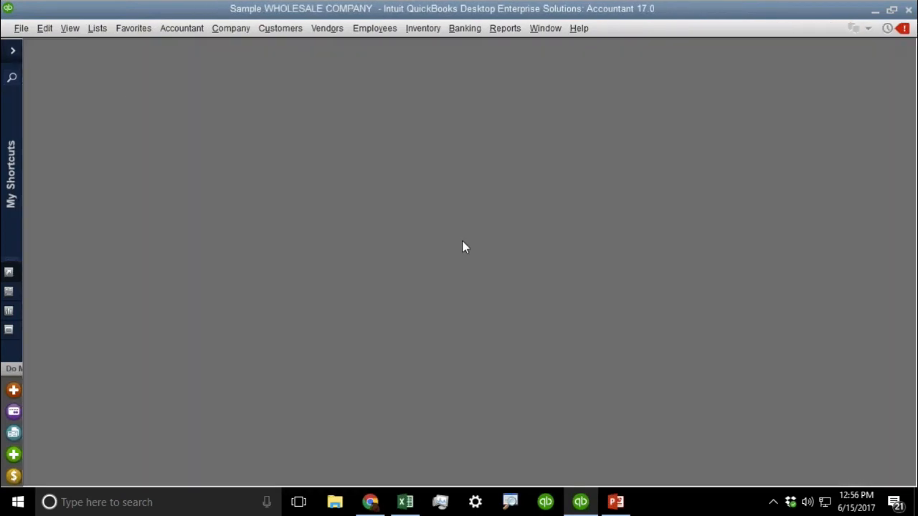
- Switch to PowerPoint, show the Custom Report Fields "Cheat Sheet" slide and select the bit.ly/QBCUSTOMREPORTS link text
key(alt+Tab)
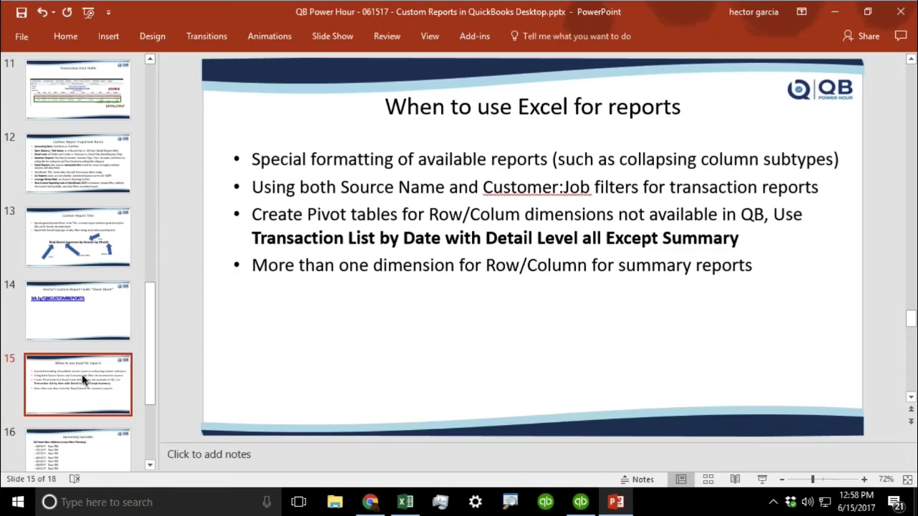
click(86, 315)
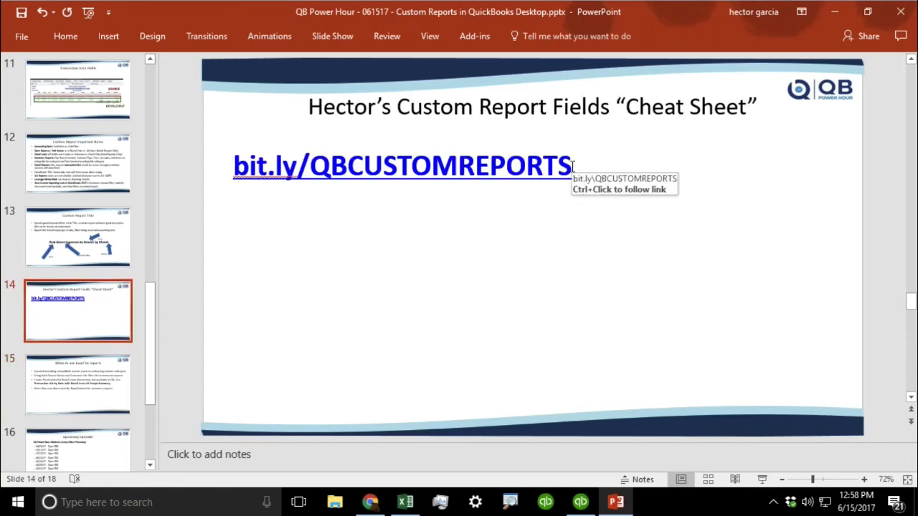
drag(576, 168, 219, 165)
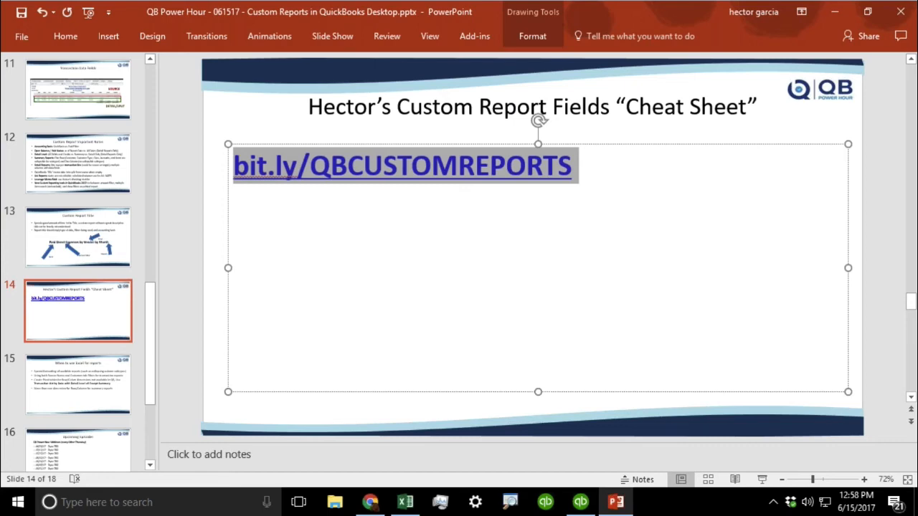
- Switch to Chrome and examine the Custom Summary and Transaction Detail Report columns in the QuickBooks Custom Reports Dimension & Filter Matrix
click(370, 501)
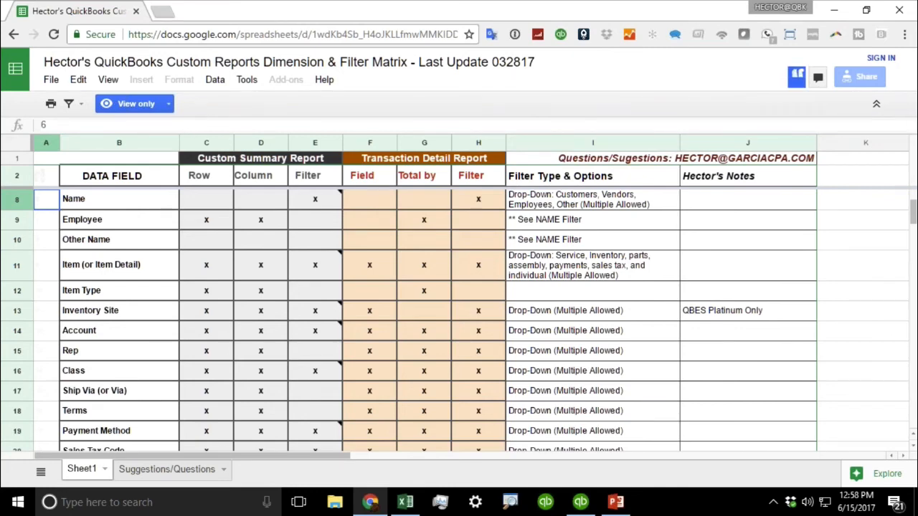
key(ctrl+1)
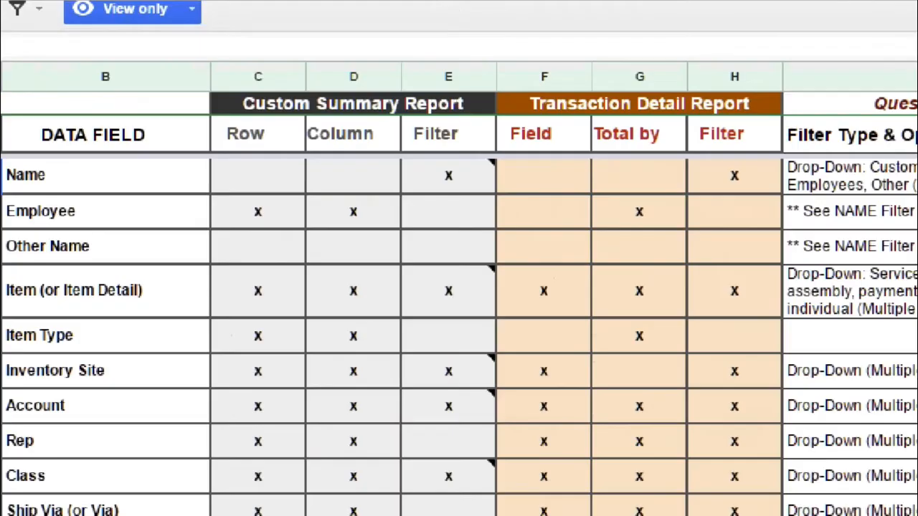
click(278, 210)
mouse_move(416, 96)
mouse_down()
mouse_move(369, 82)
mouse_move(179, 129)
mouse_move(439, 108)
mouse_move(414, 84)
mouse_up()
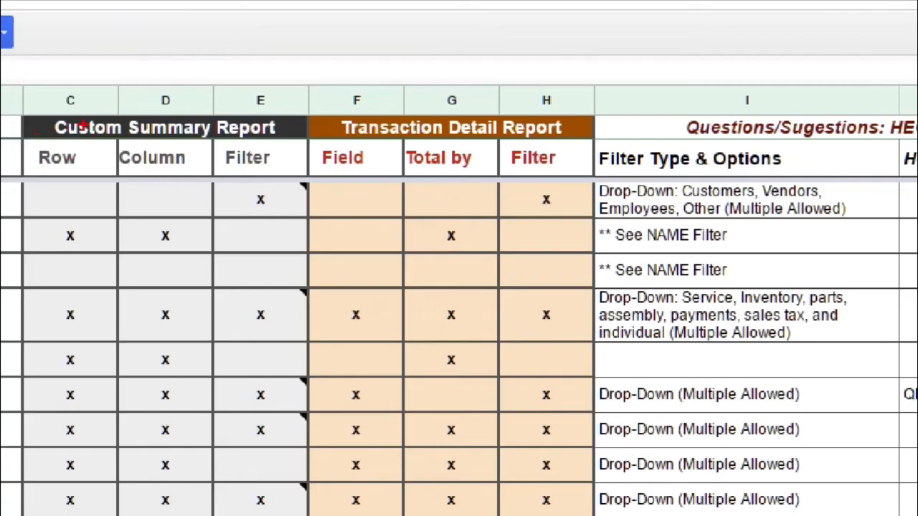
mouse_move(83, 126)
mouse_down()
mouse_move(79, 202)
mouse_move(73, 131)
mouse_up()
mouse_move(205, 139)
mouse_down()
mouse_move(166, 197)
mouse_move(204, 138)
mouse_up()
mouse_move(293, 139)
mouse_down()
mouse_move(243, 204)
mouse_move(257, 127)
mouse_up()
scroll(371, 338, down, 1)
scroll(377, 276, up, 4)
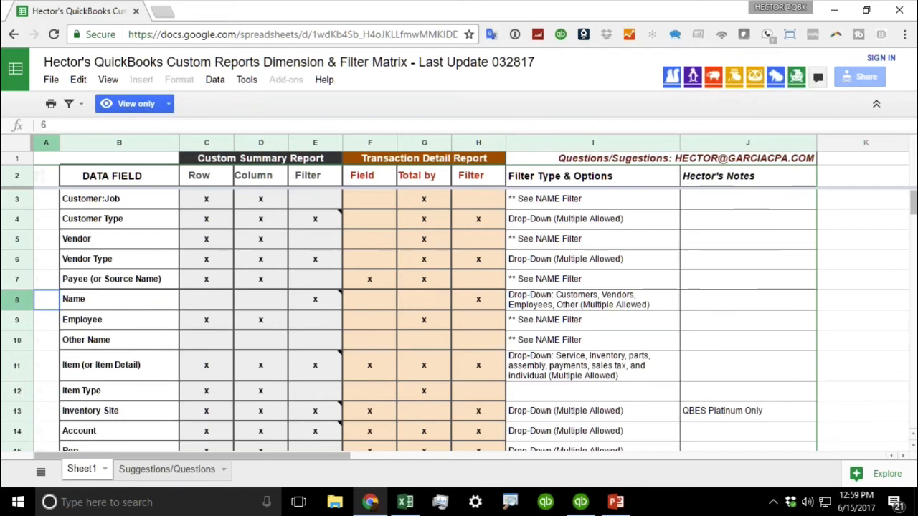
- Return to PowerPoint, present the "Cheat Sheet" slide with the bit.ly link full screen, and exit the slide show
key(alt+Tab)
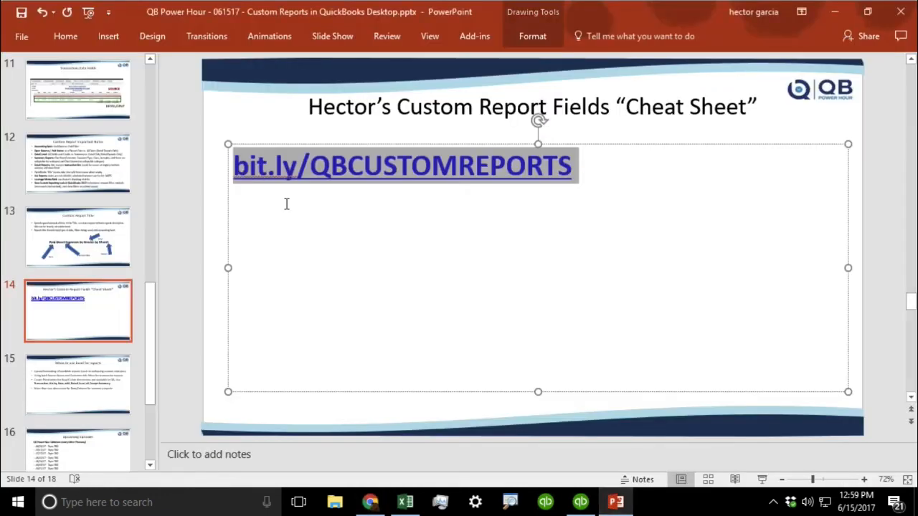
click(286, 203)
click(762, 479)
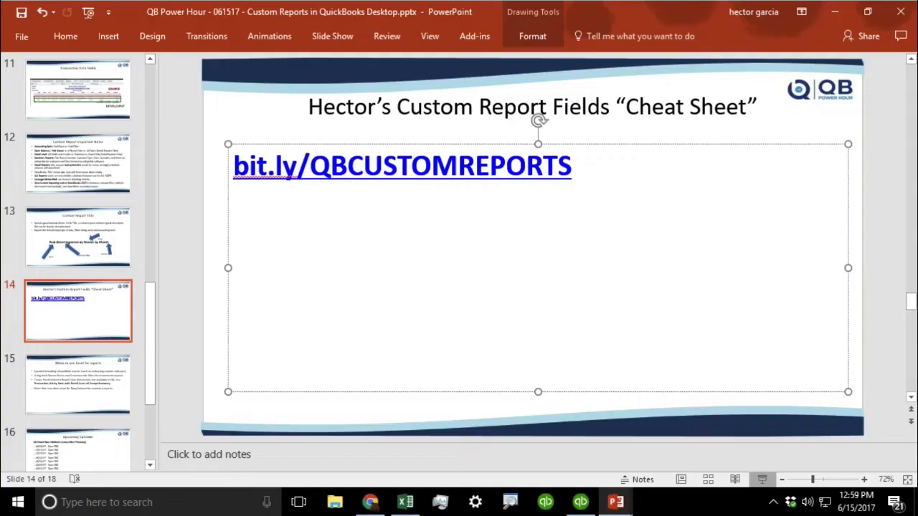
key(shift+F5)
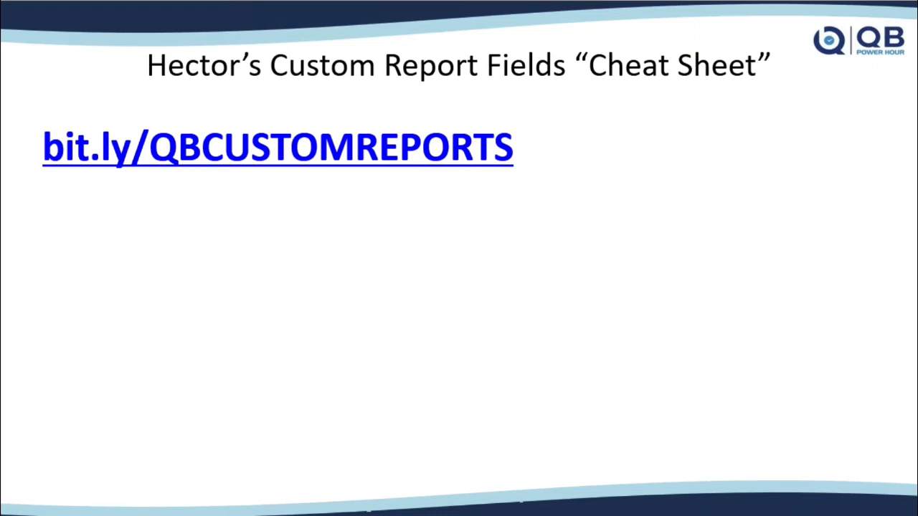
key(Escape)
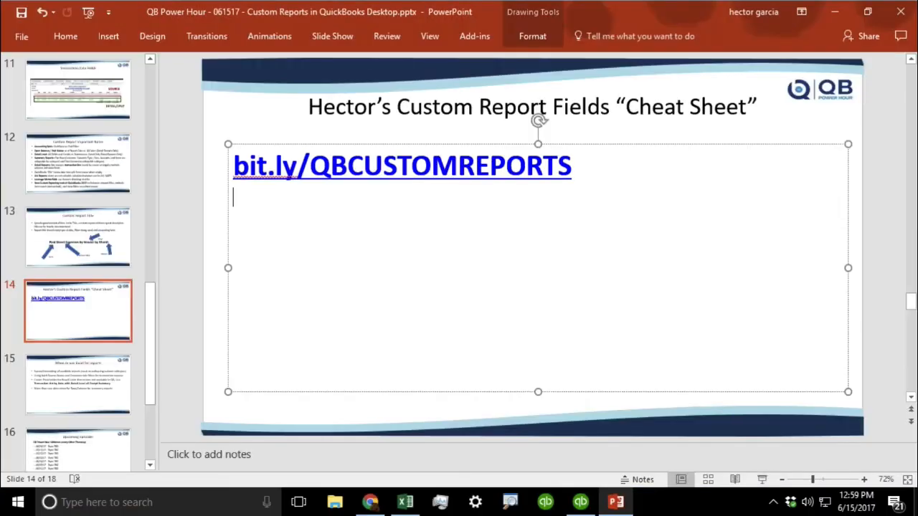
mouse_move(579, 508)
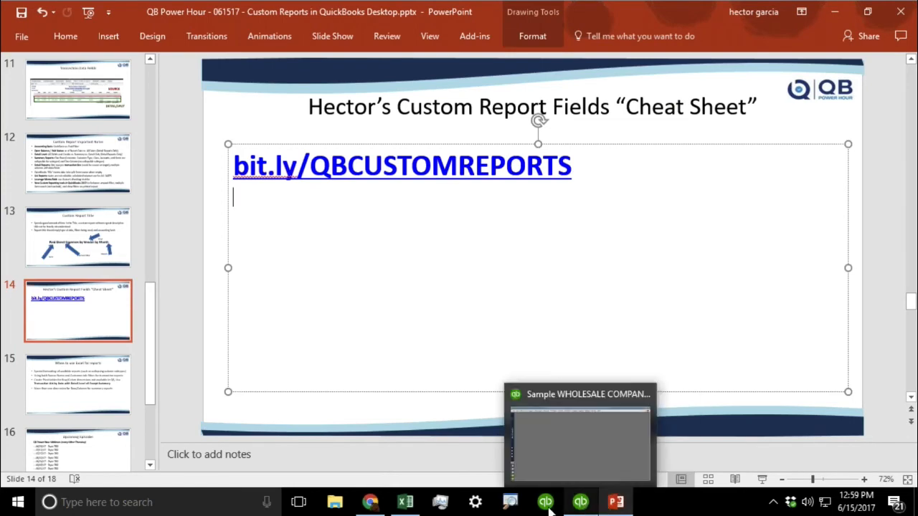
- Switch to Chrome and examine the matrix's data fields from Customer:Job down to Cleared against the summary and transaction detail columns
click(369, 502)
scroll(393, 323, down, 4)
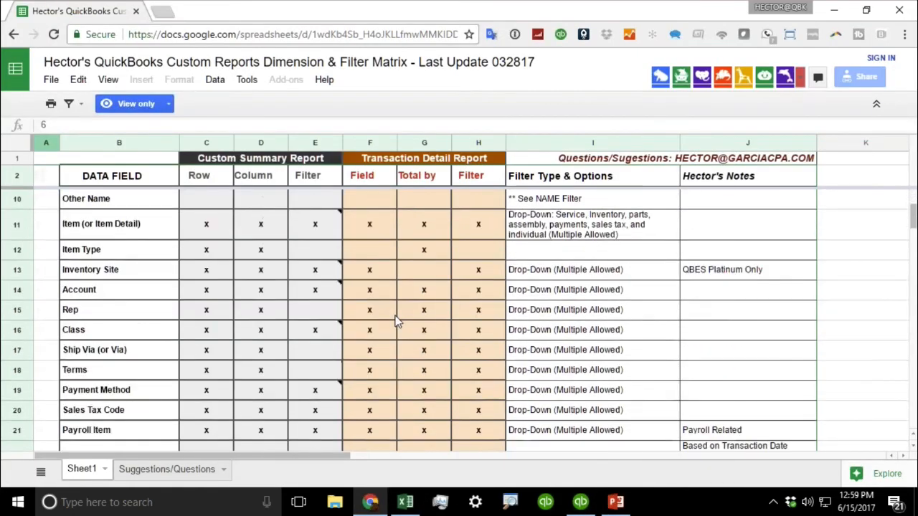
scroll(391, 328, down, 1)
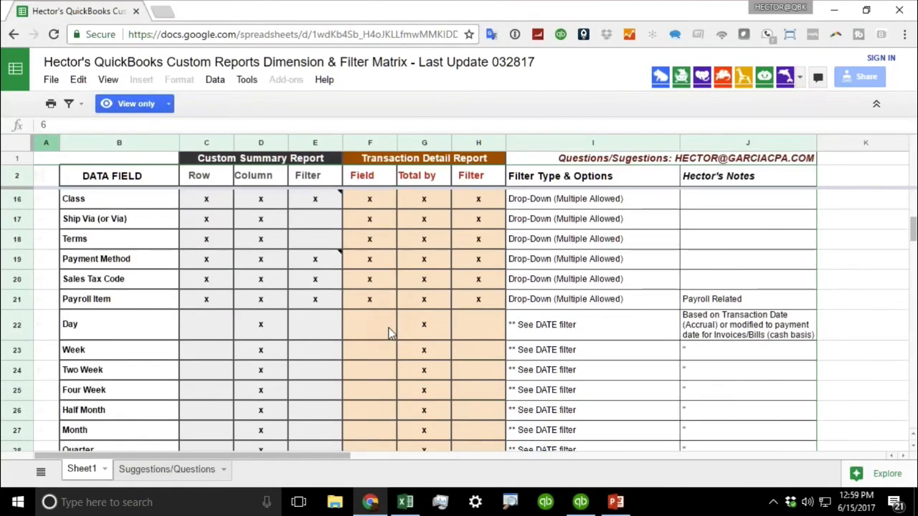
scroll(389, 332, down, 2)
scroll(389, 332, down, 1)
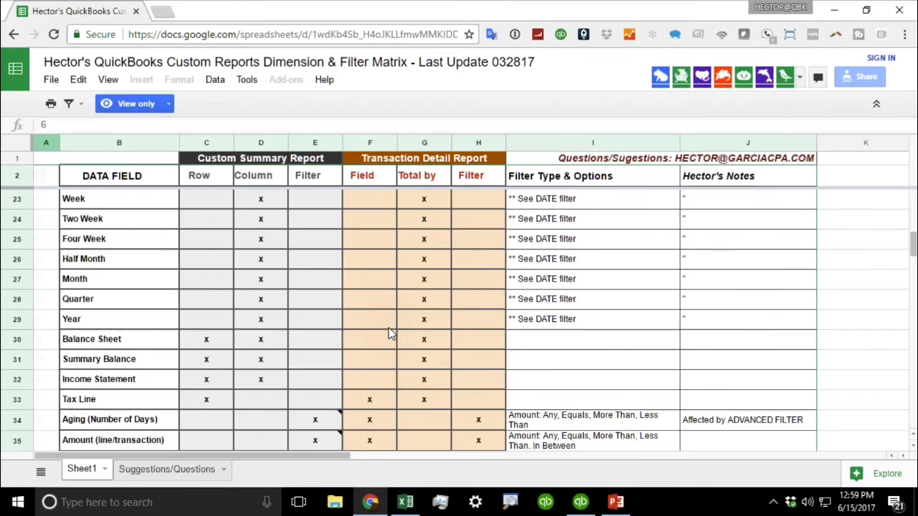
scroll(578, 380, down, 1)
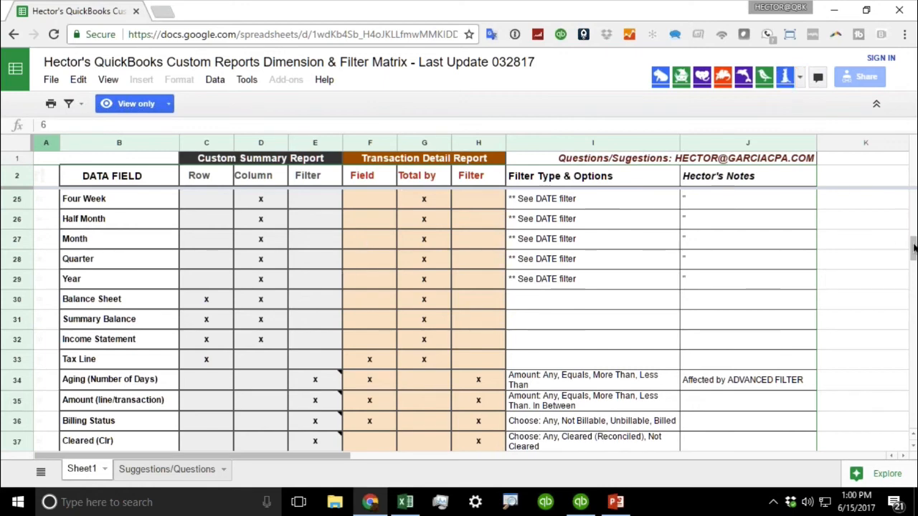
drag(914, 248, 914, 173)
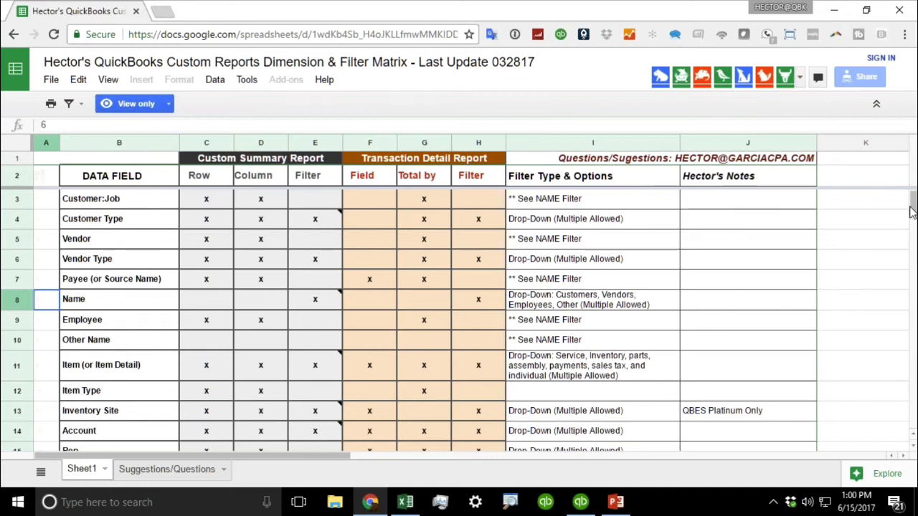
mouse_move(910, 204)
mouse_down()
mouse_move(911, 422)
mouse_move(913, 190)
mouse_up()
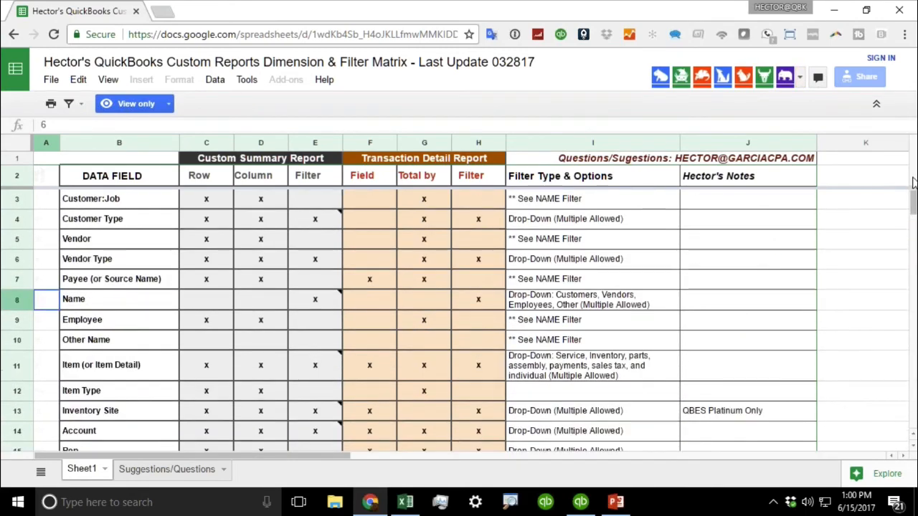
- Switch to QuickBooks and generate a Custom Transaction Detail report for This Month-to-date on accrual basis with the default columns
click(580, 502)
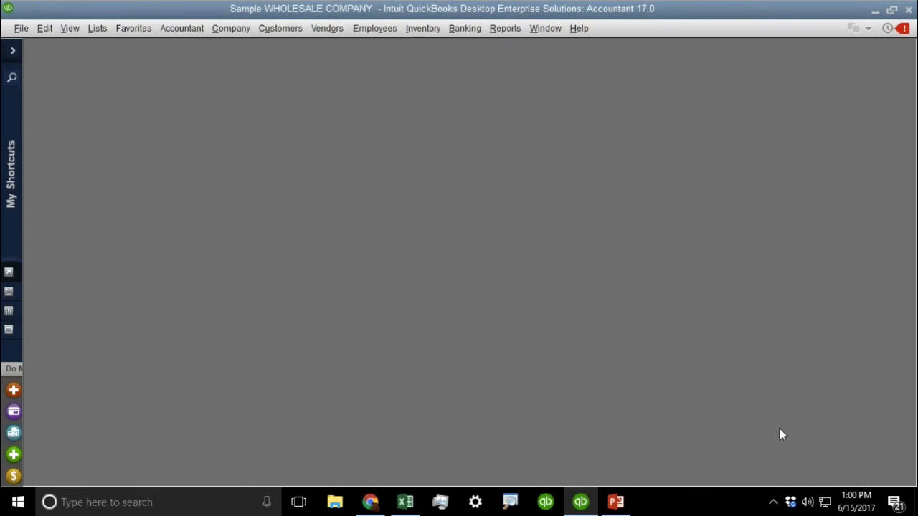
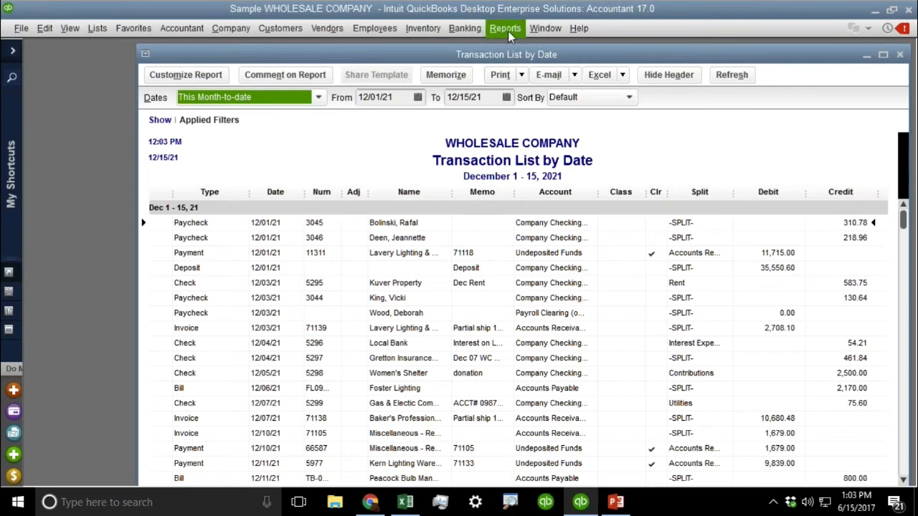
mouse_move(597, 399)
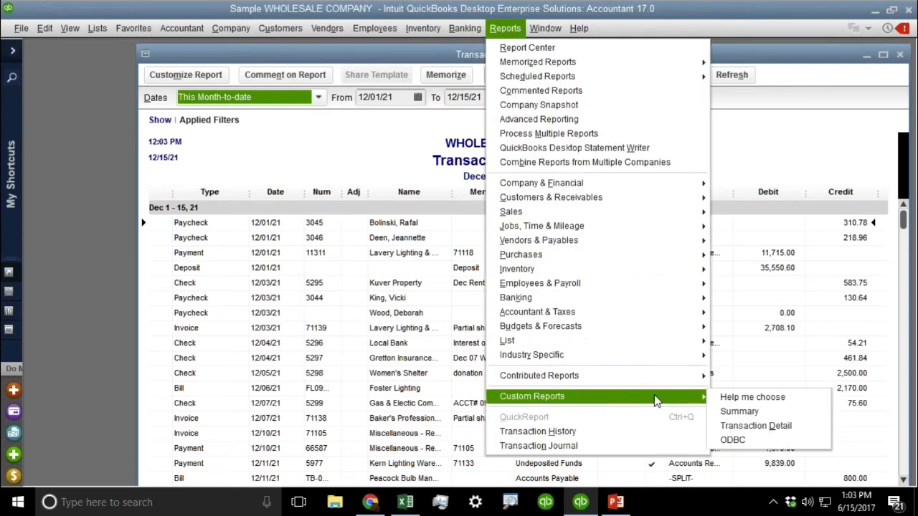
click(774, 426)
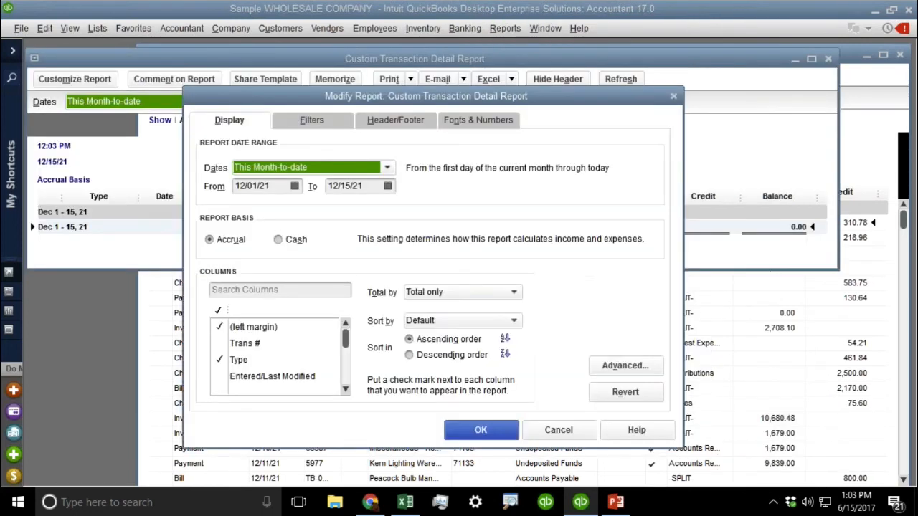
click(479, 431)
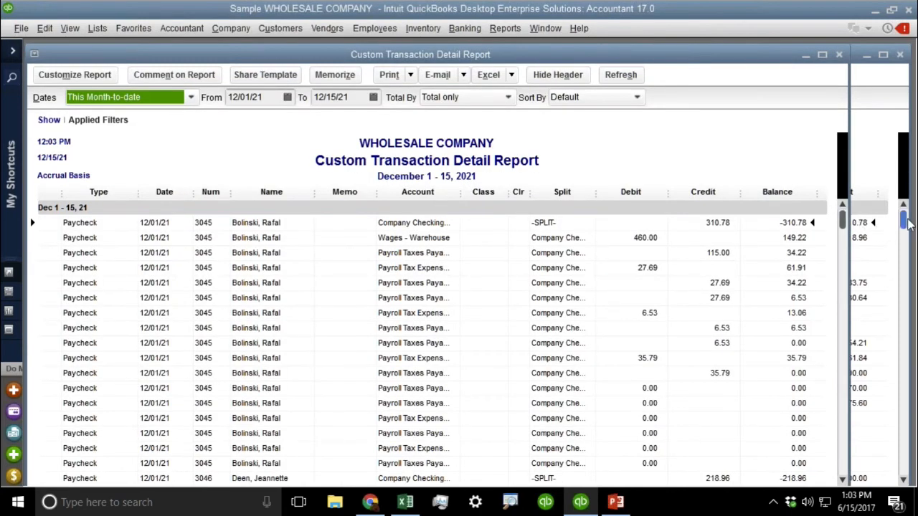
- Compare the final rows and totals of the Custom Transaction Detail Report with the end of the Transaction List by Date
drag(846, 222, 843, 466)
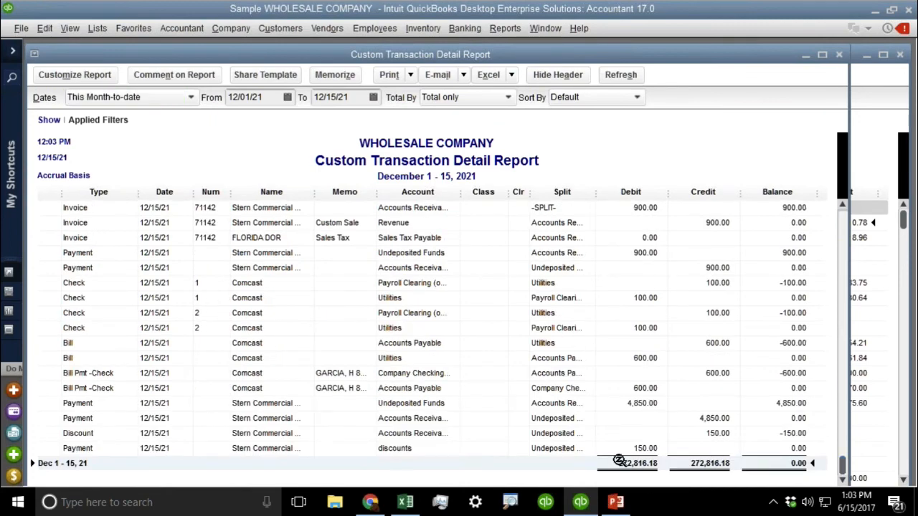
double_click(707, 464)
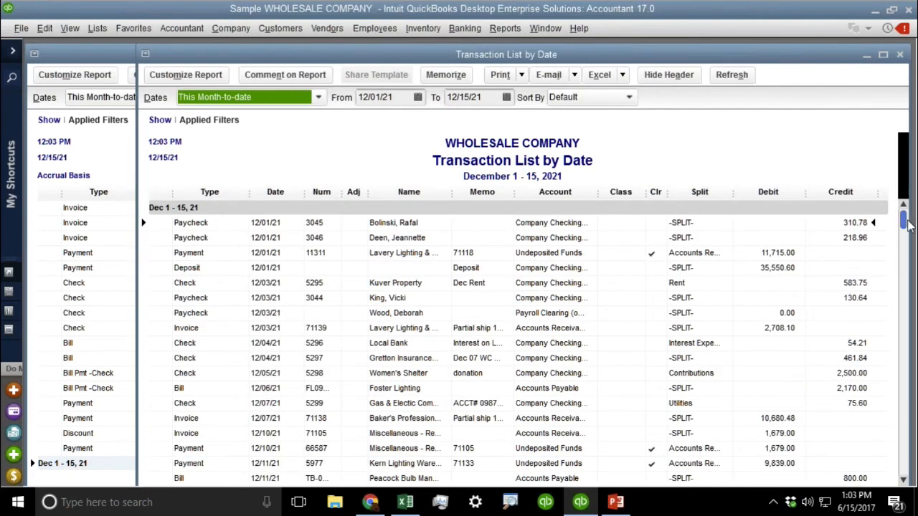
drag(905, 222, 904, 464)
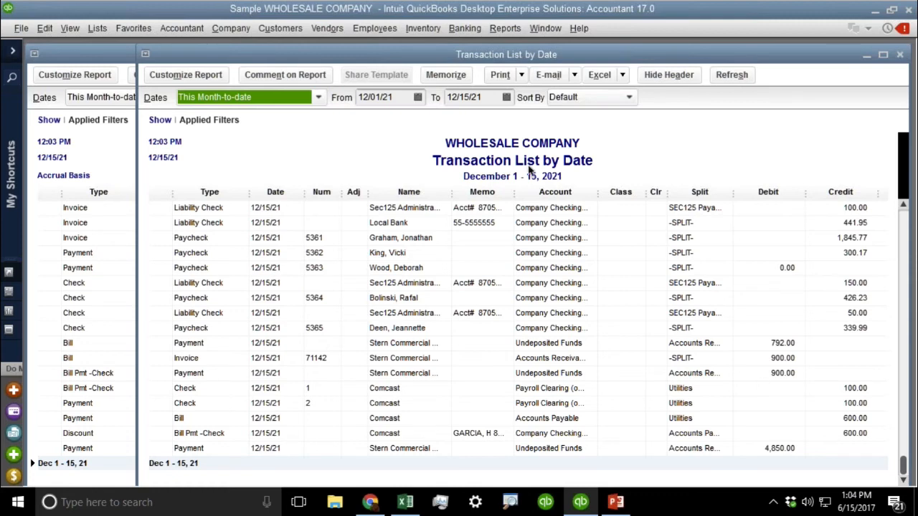
- Close the Custom Transaction Detail Report and maximize the Transaction List by Date report
click(34, 53)
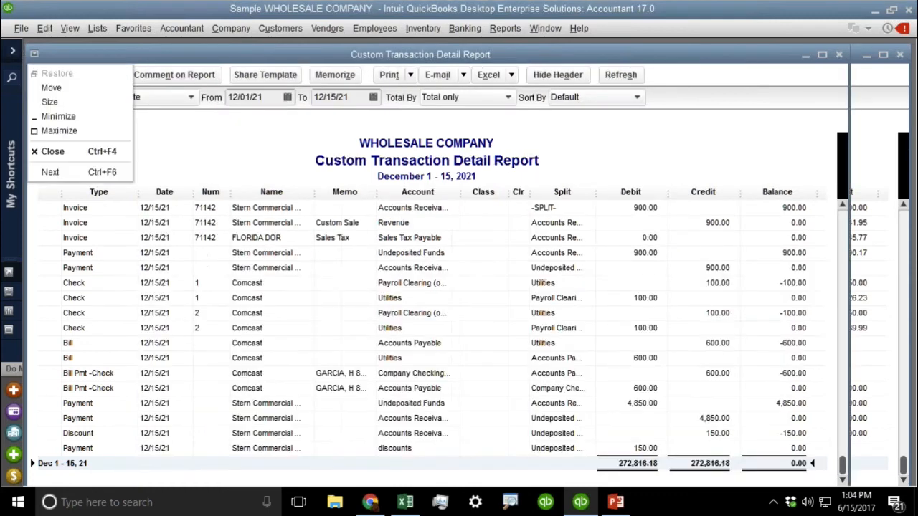
click(48, 150)
drag(365, 62, 267, 52)
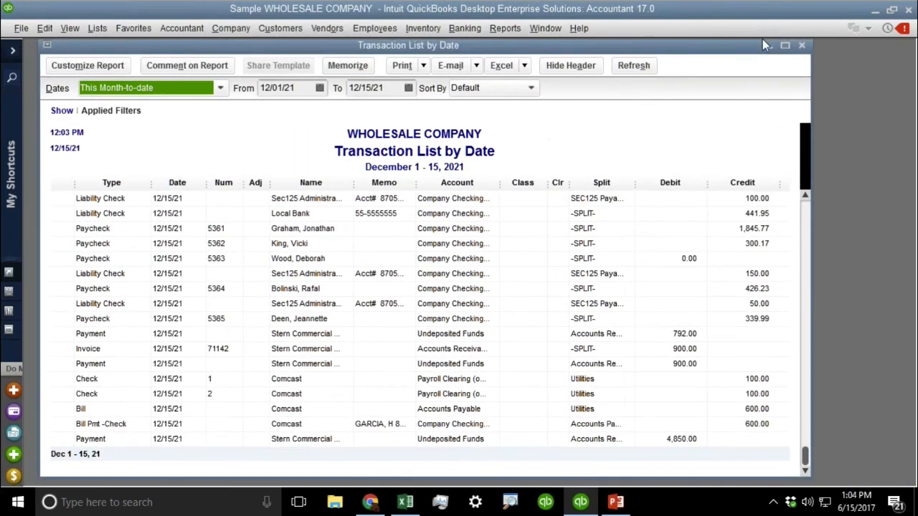
click(782, 44)
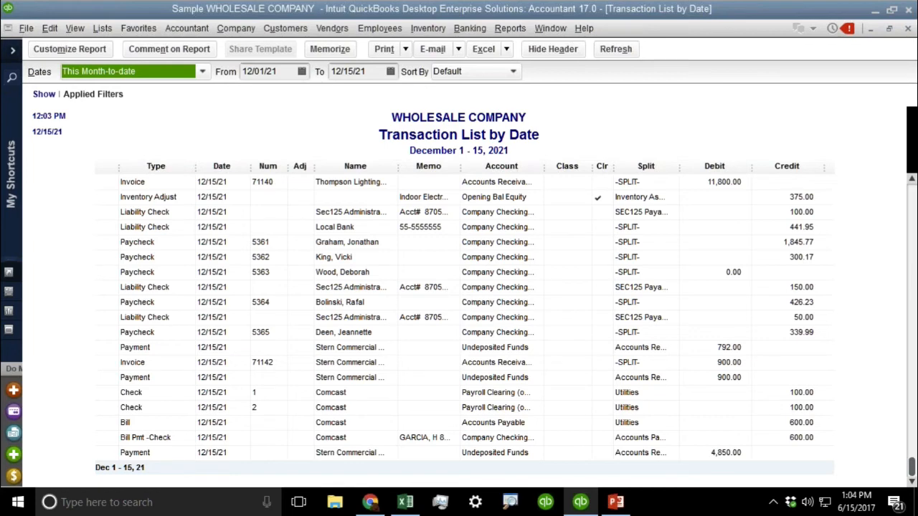
- Set the Detail Level filter of the Transaction List by Date report to All except summary
click(71, 51)
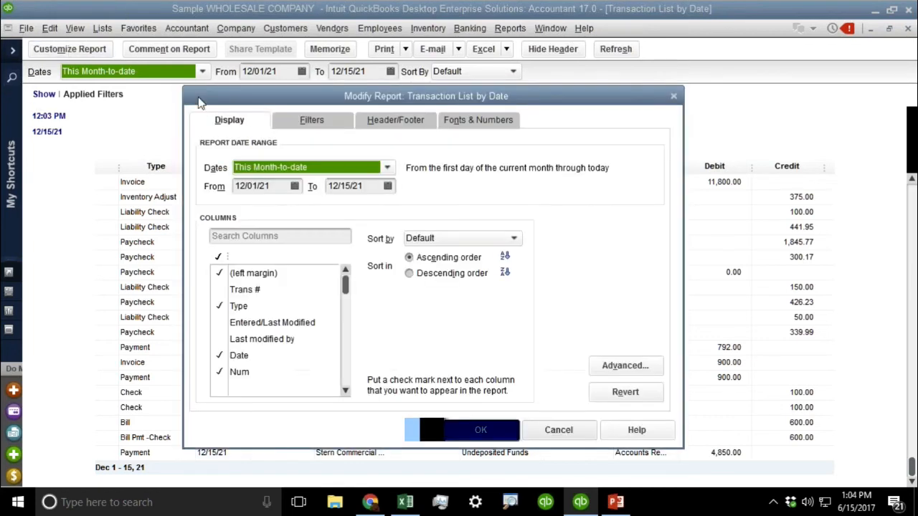
click(323, 119)
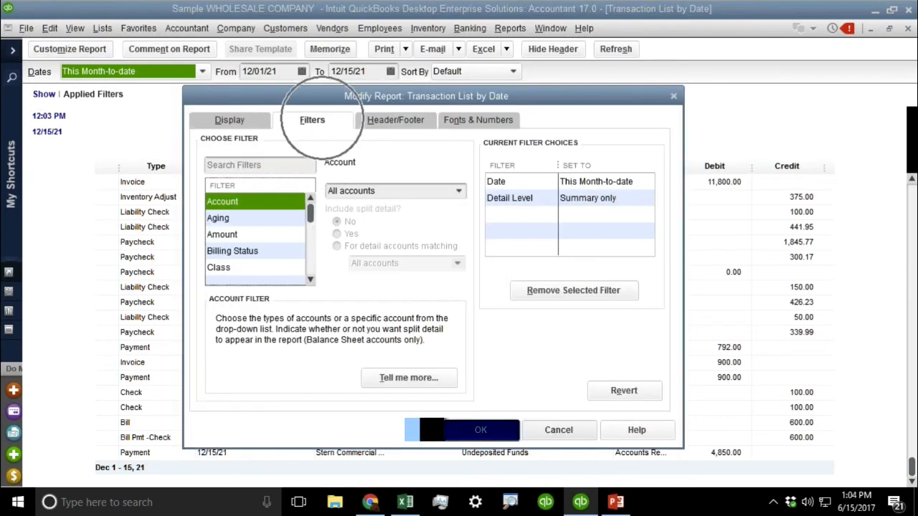
click(536, 203)
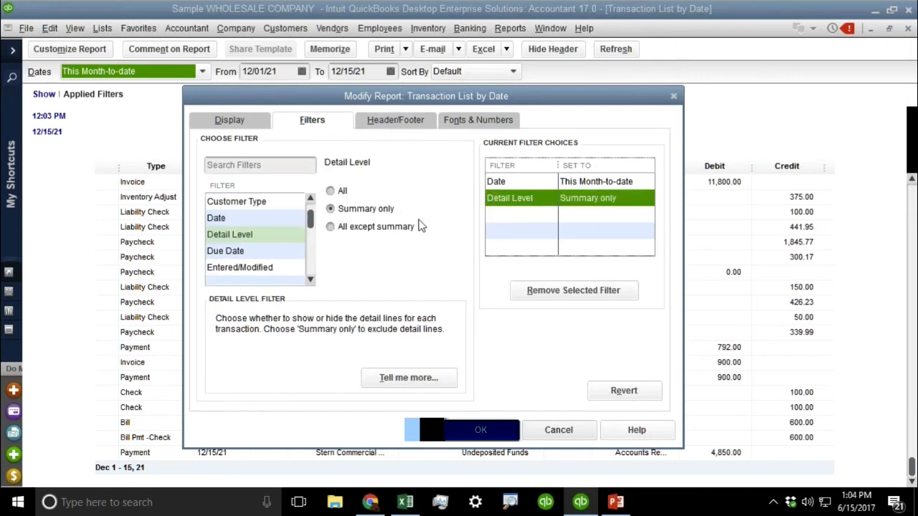
click(363, 228)
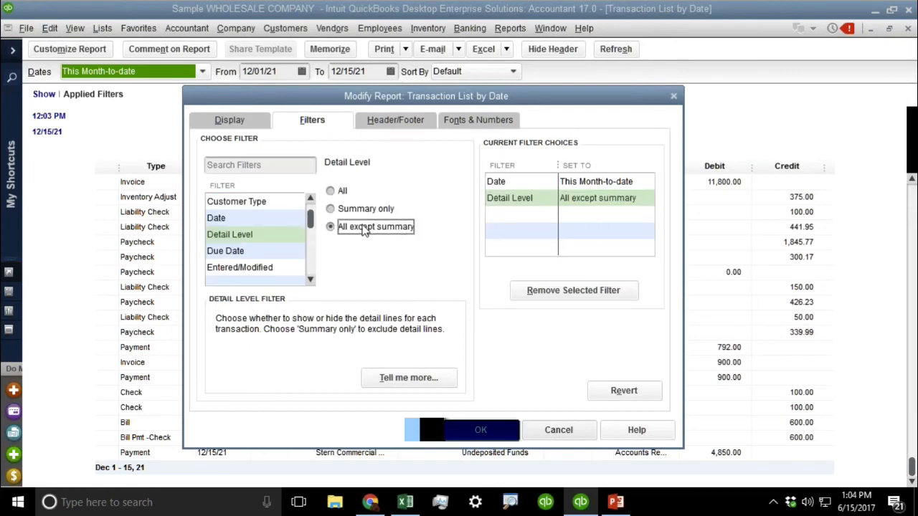
key(ctrl)
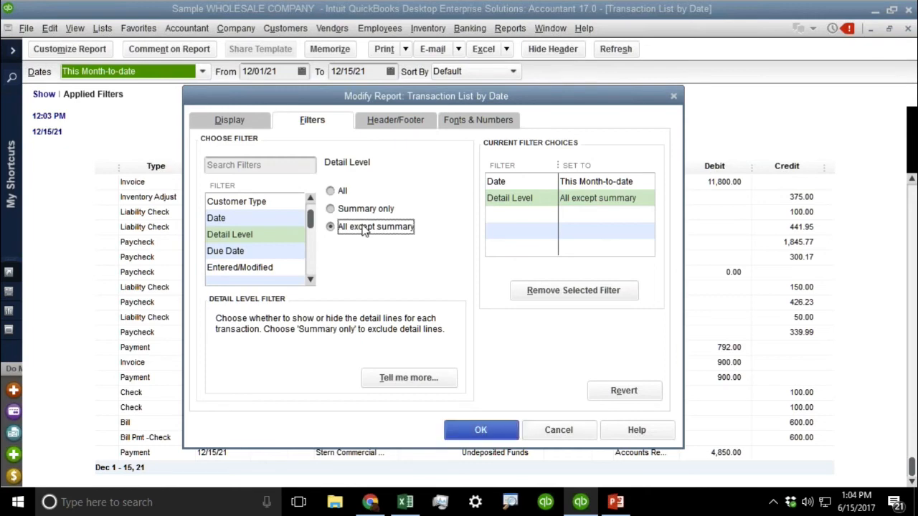
key(ctrl)
- Set the report's Date filter to All
click(569, 181)
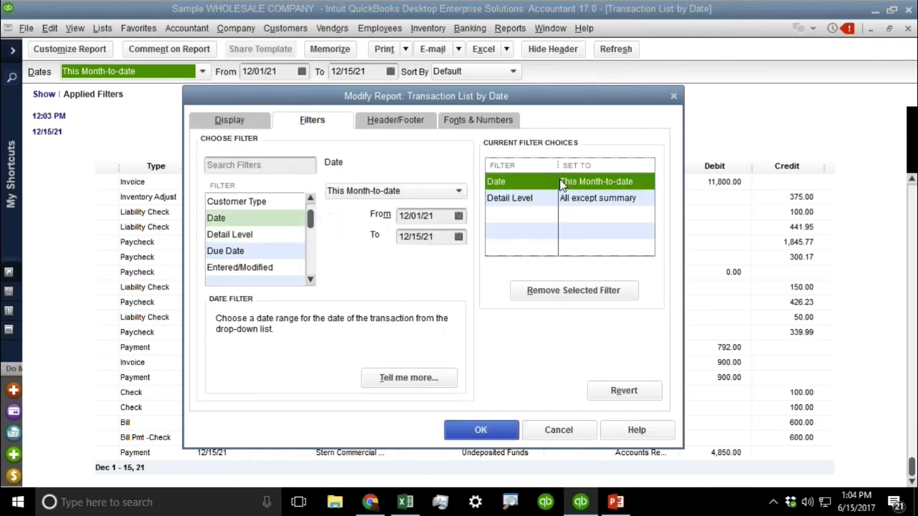
click(393, 191)
click(359, 212)
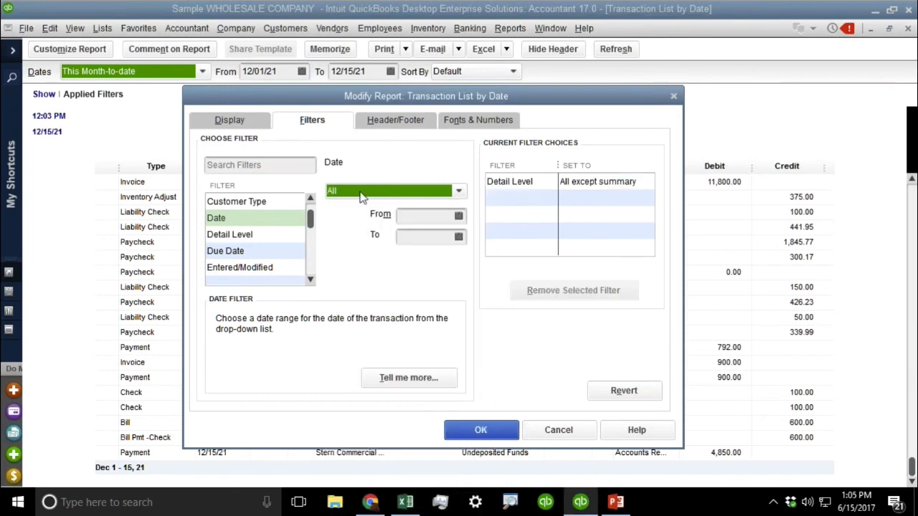
- Filter the report by multiple transaction types, selecting Check, Bill and Credit Card, and apply the modified filters
click(240, 235)
key(t)
click(248, 268)
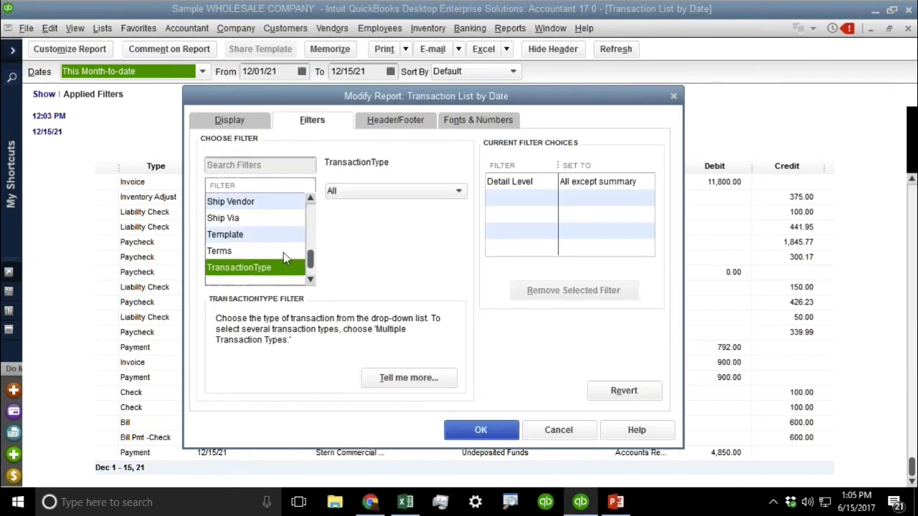
click(397, 192)
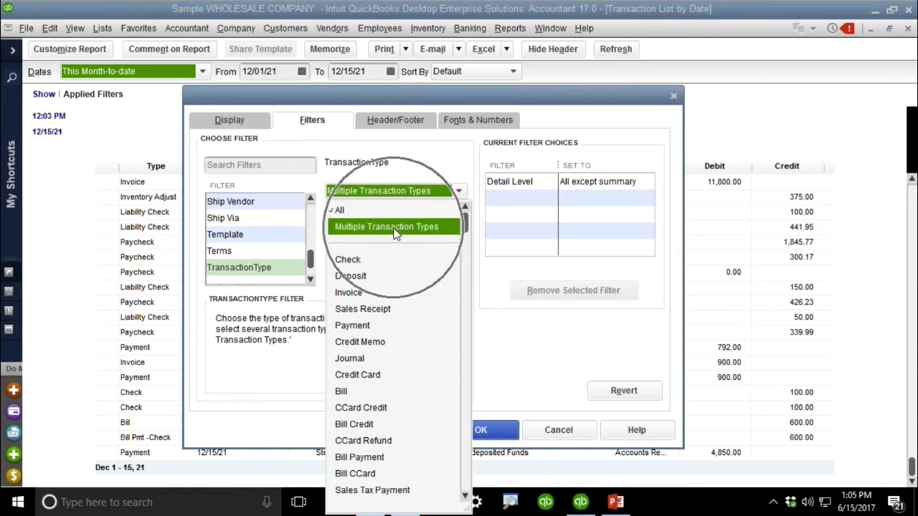
click(394, 228)
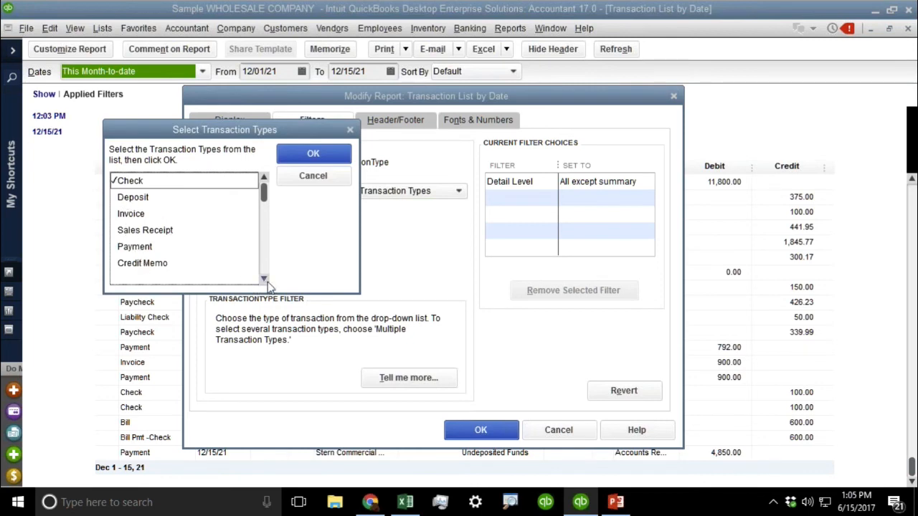
scroll(267, 281, down, 5)
click(131, 230)
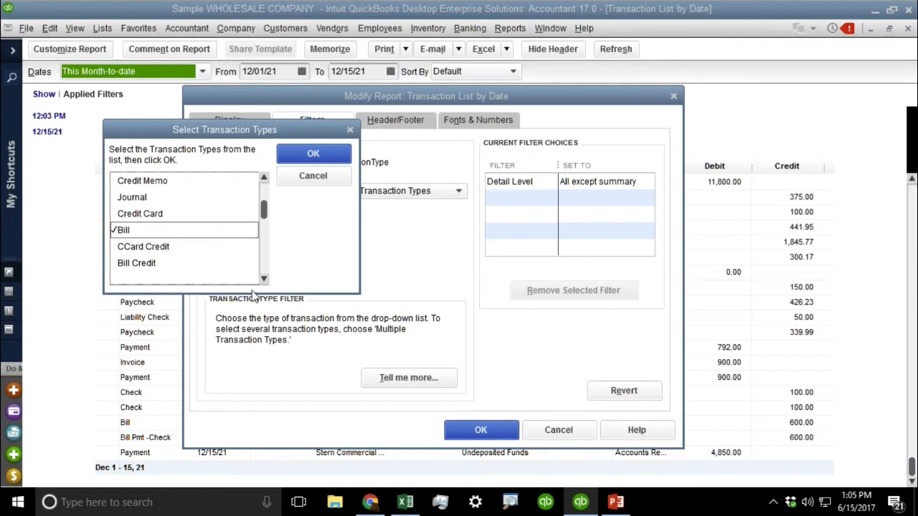
click(227, 212)
click(319, 154)
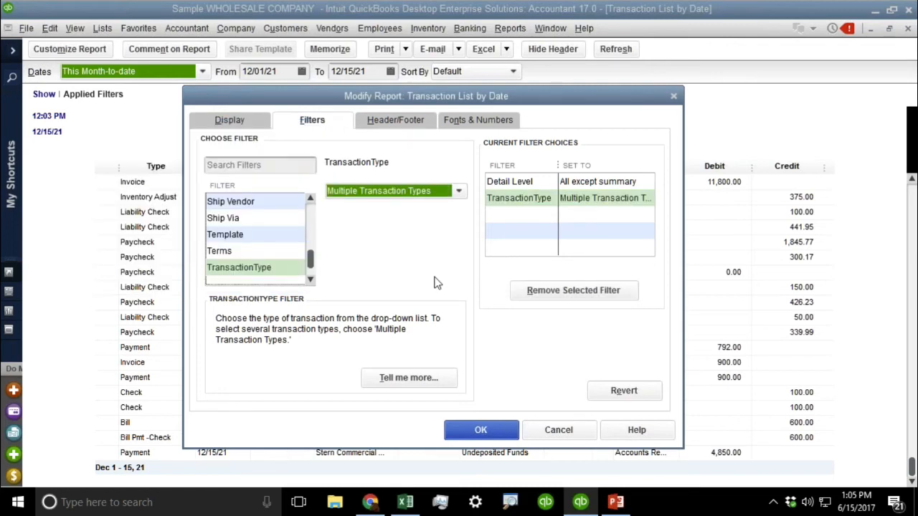
click(483, 430)
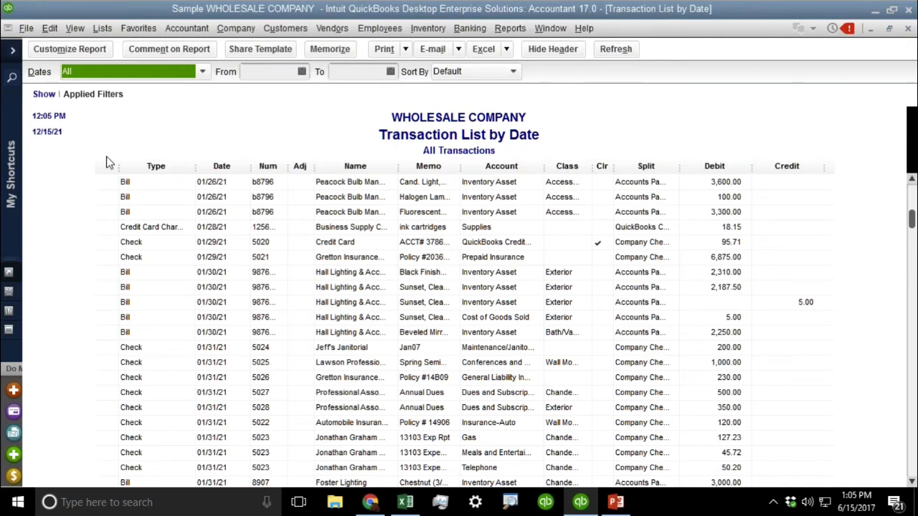
- Open the 01/26/21 Peacock Bulb Manufacturing Company bill from the report and widen its Item column to show the full item names
click(218, 182)
double_click(218, 181)
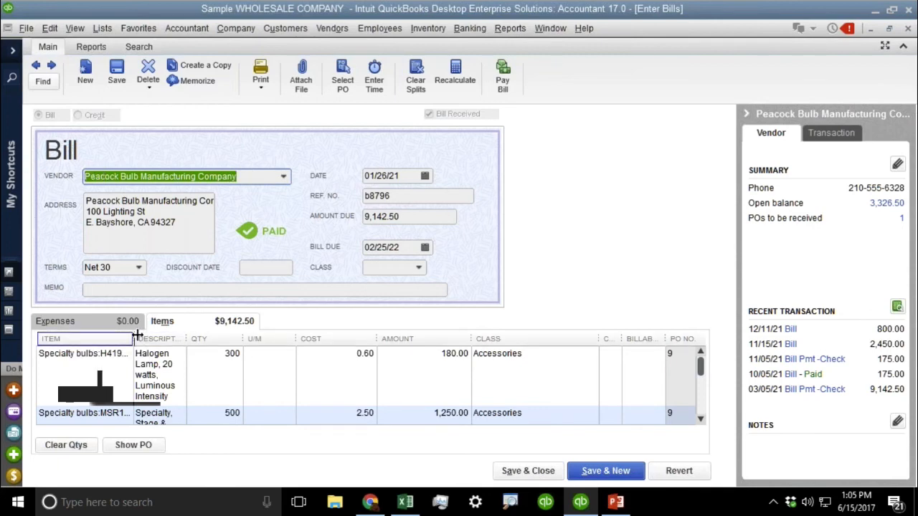
drag(134, 338, 176, 339)
click(100, 353)
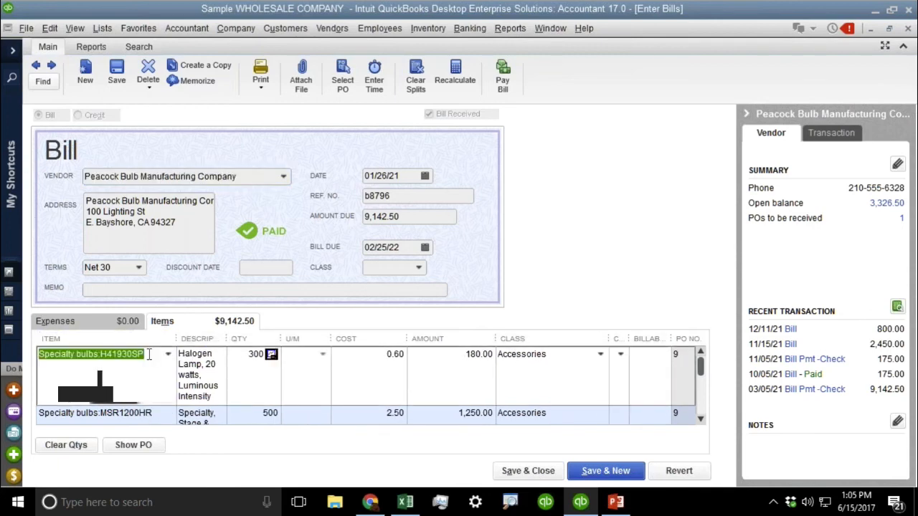
- Assign the Specialty bulbs:H41930SP line to customer job Thompson Lighting Stores:Store #50 and widen the Customer:Job column
click(621, 353)
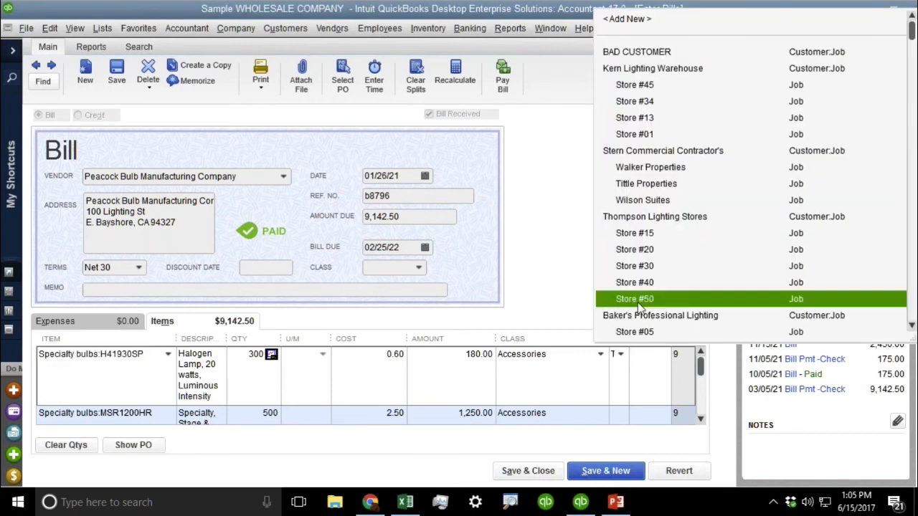
click(641, 301)
drag(606, 338, 518, 339)
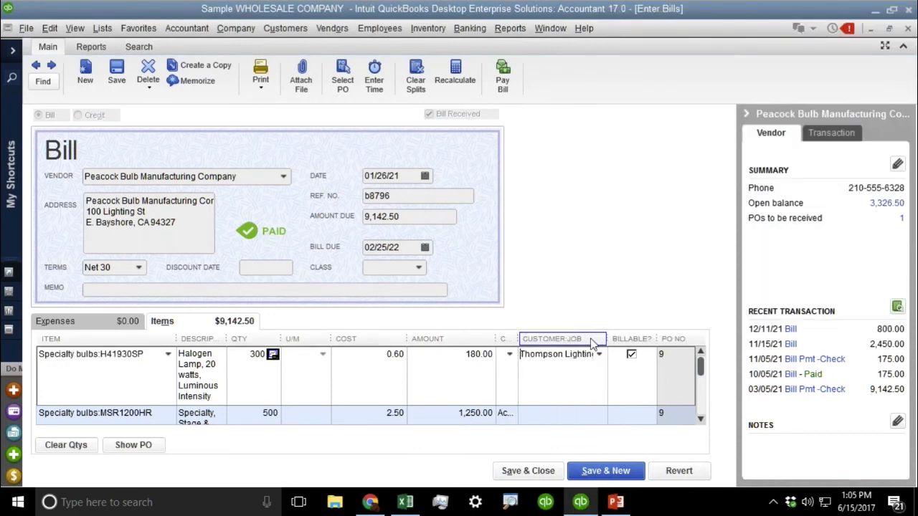
drag(606, 338, 635, 339)
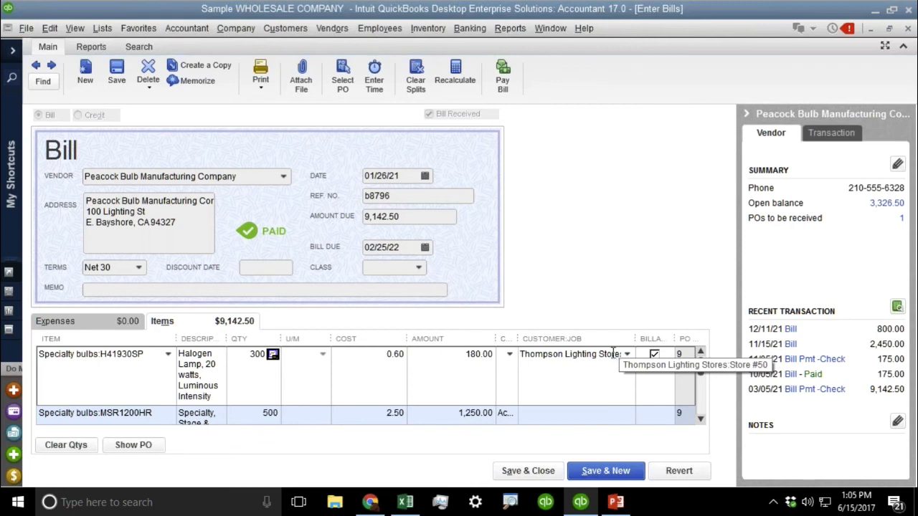
- Save and close the Peacock Bulb Manufacturing Company bill, accepting the change to a transaction in a closed period
click(586, 352)
click(529, 471)
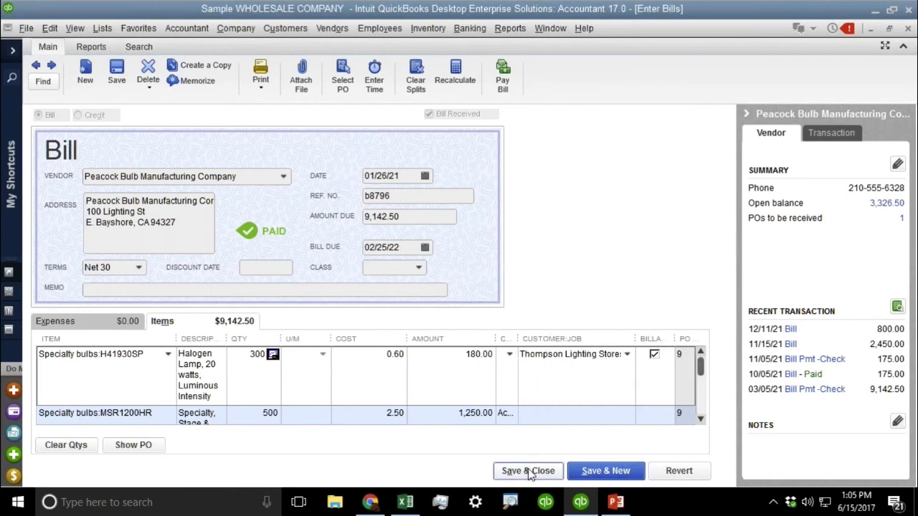
click(404, 172)
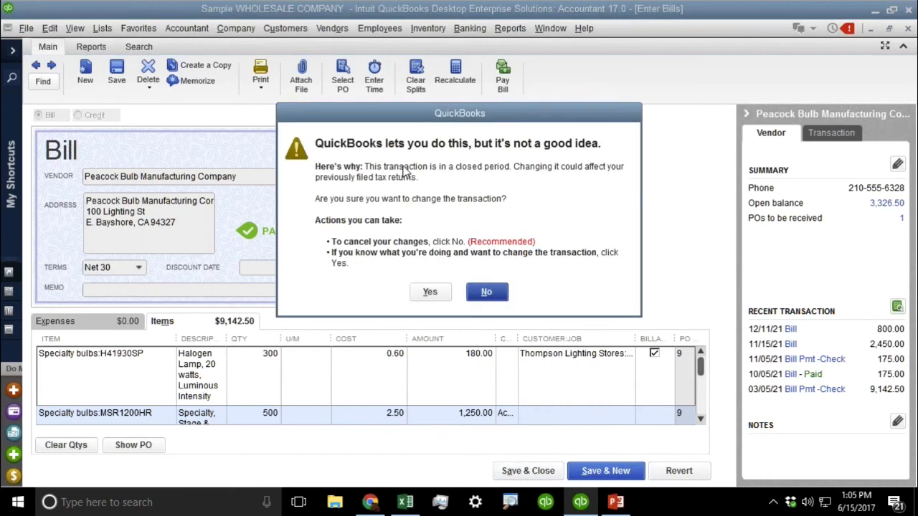
click(432, 290)
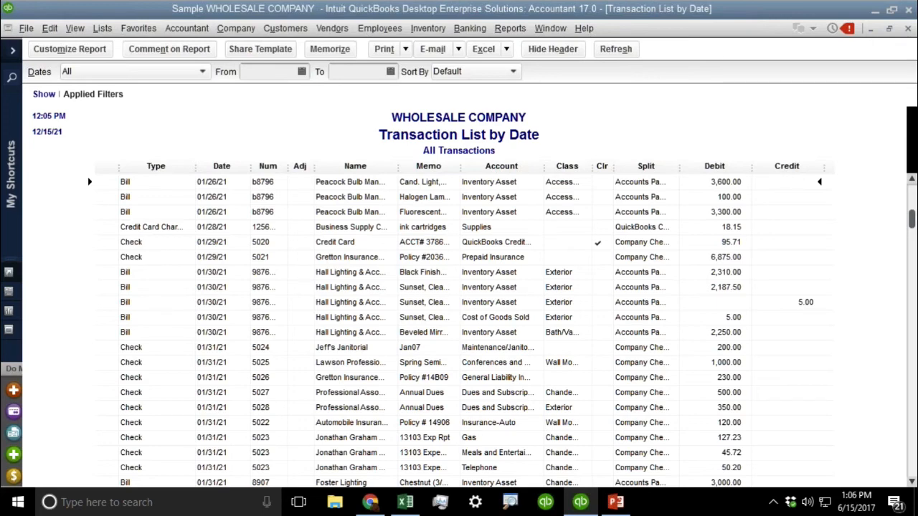
- Reopen the 01/26/21 Peacock Bulb Manufacturing Company bill from the report, check its first line's amount and customer job against the vendor, and close it
double_click(369, 183)
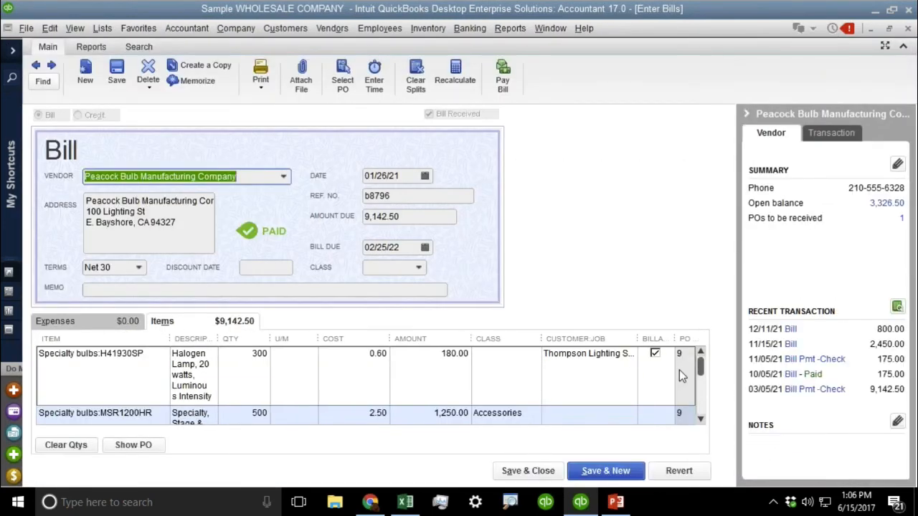
click(588, 353)
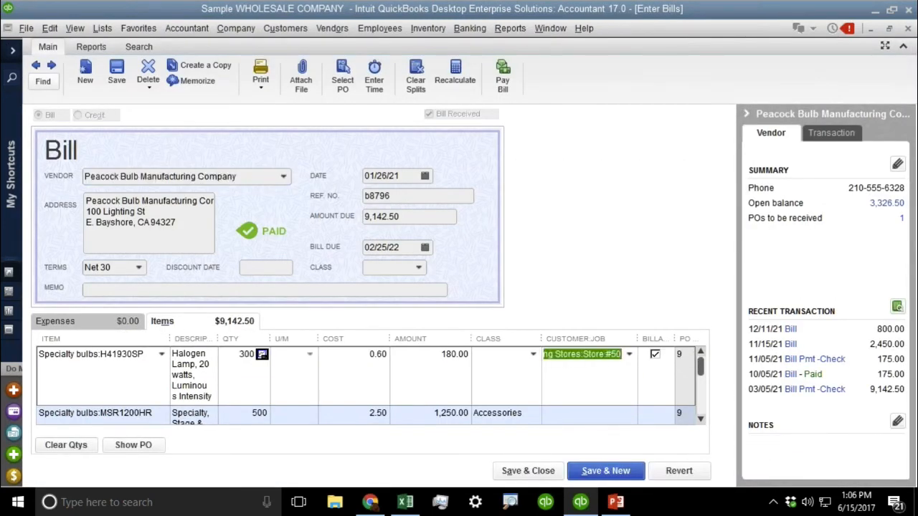
click(432, 354)
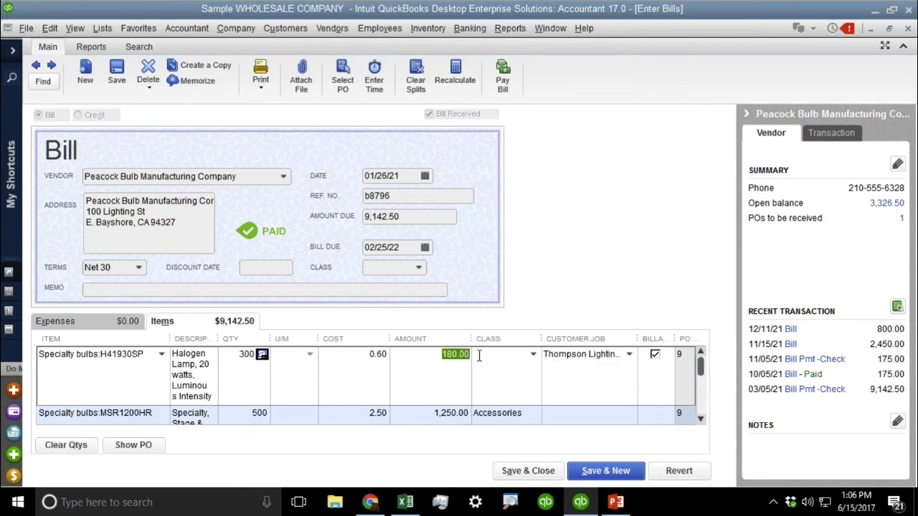
click(563, 359)
click(158, 176)
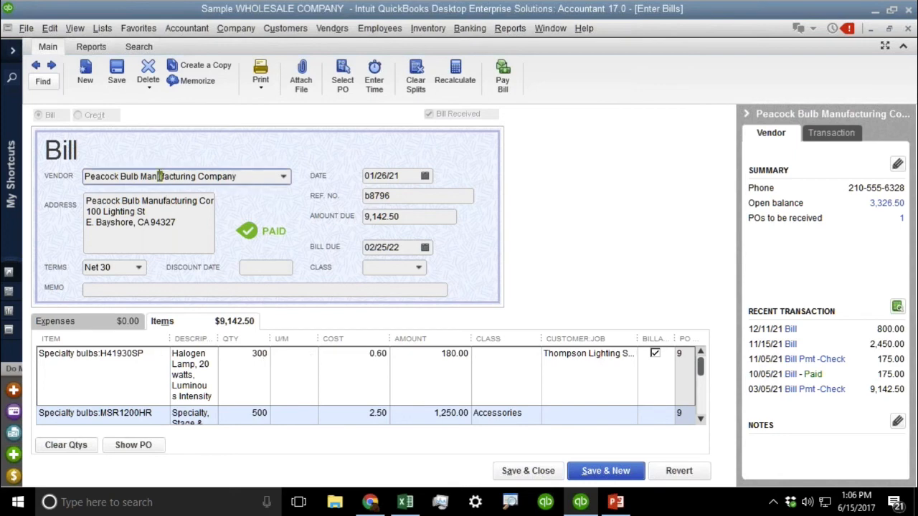
key(Escape)
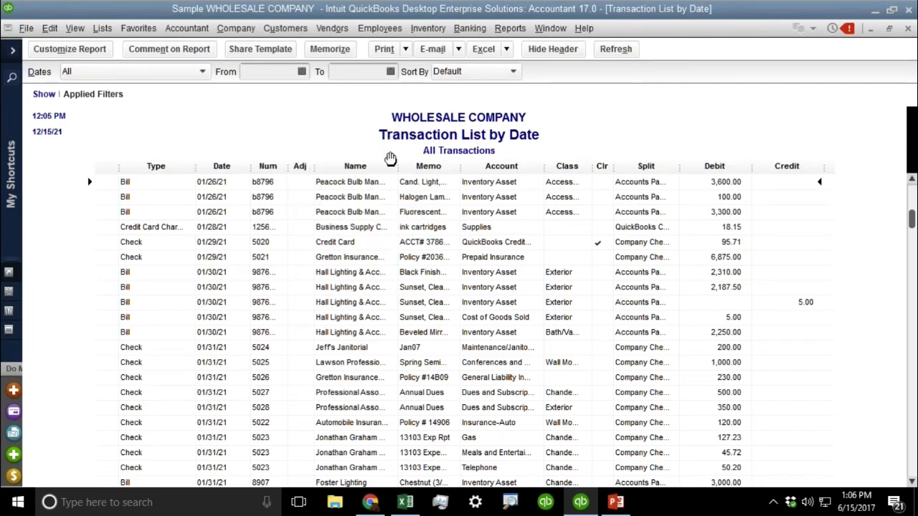
- Widen the report's Name column and change the Detail Level filter to All
drag(398, 165, 433, 165)
click(69, 49)
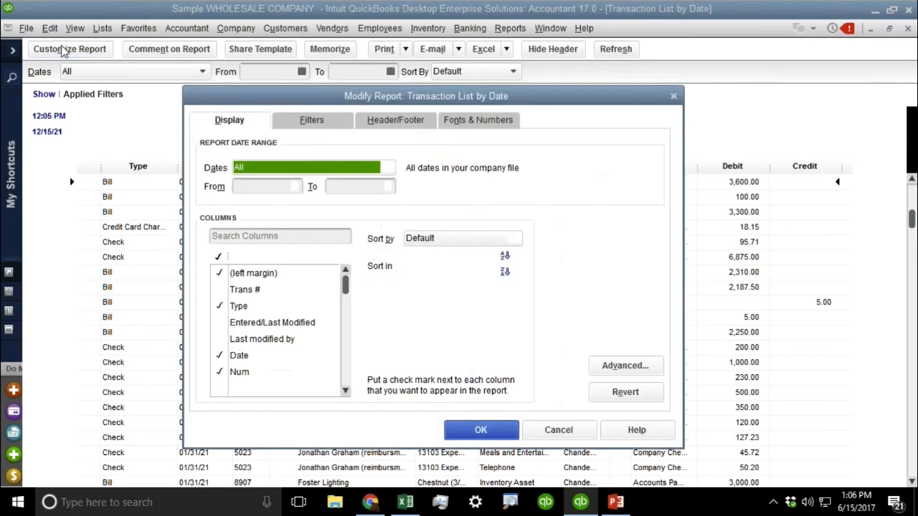
click(321, 123)
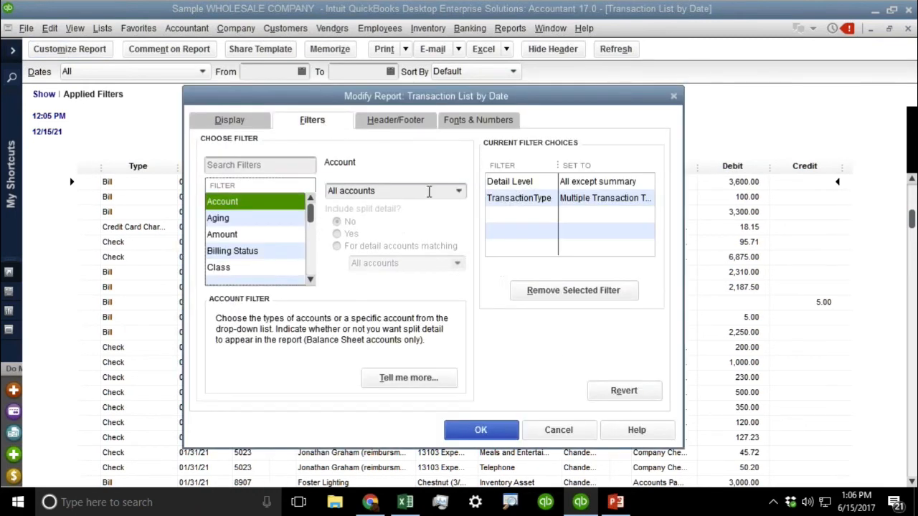
click(525, 199)
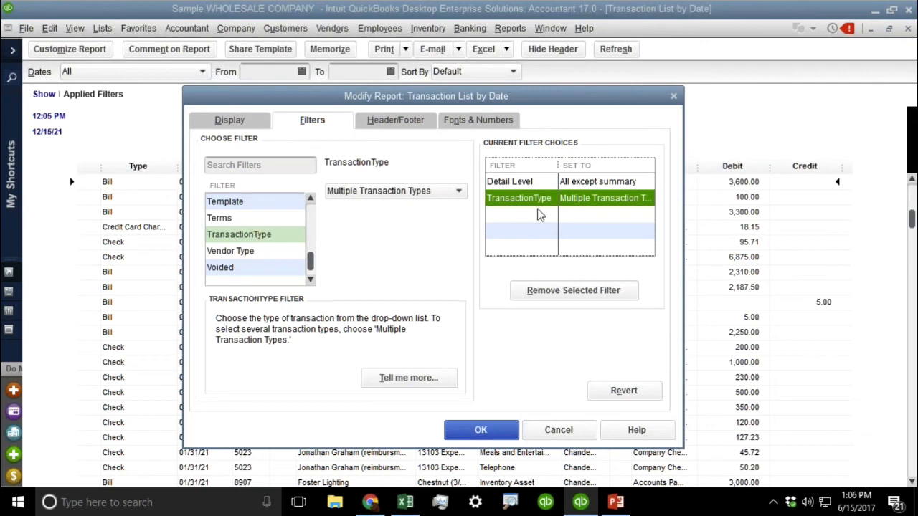
click(536, 182)
click(341, 192)
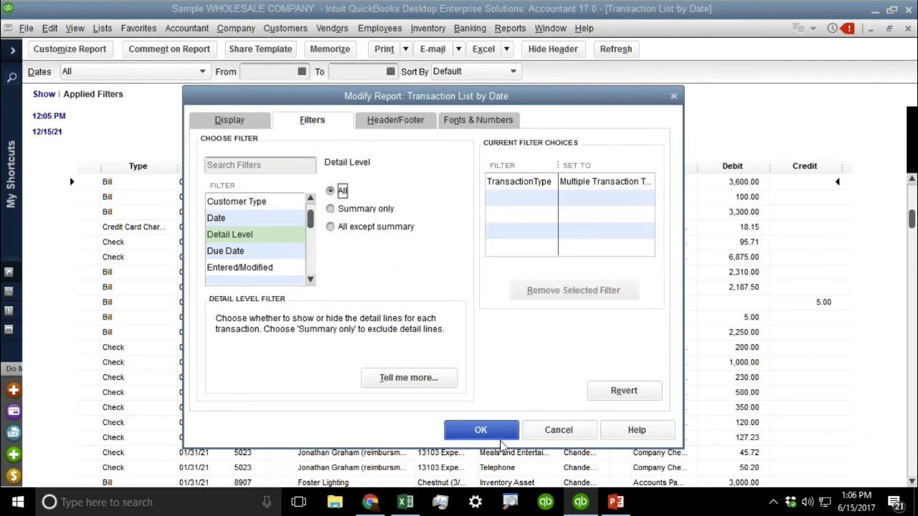
click(481, 429)
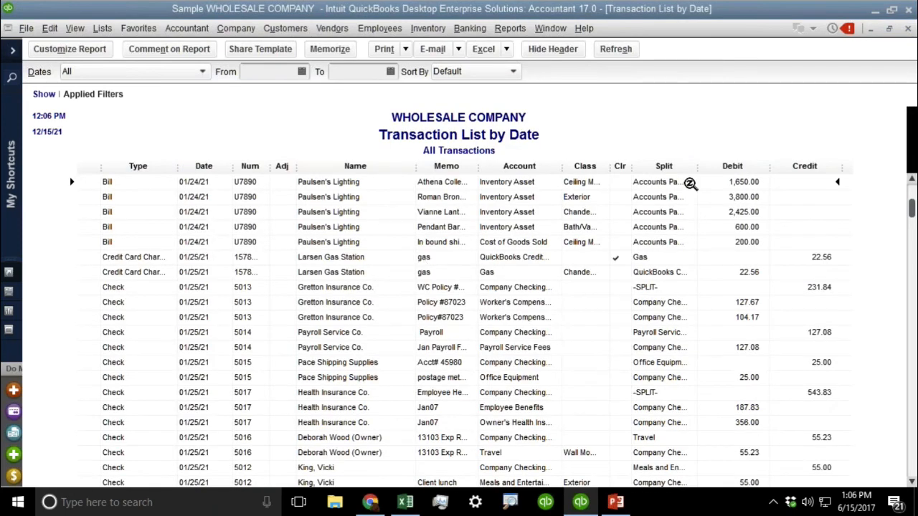
- Add the Source Name column to the Transaction List by Date alongside the Name column and apply the change
click(70, 49)
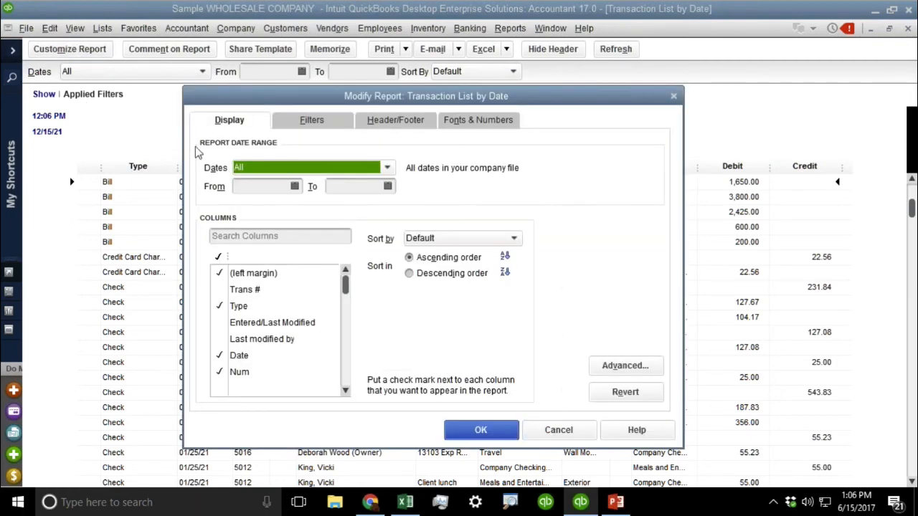
click(227, 240)
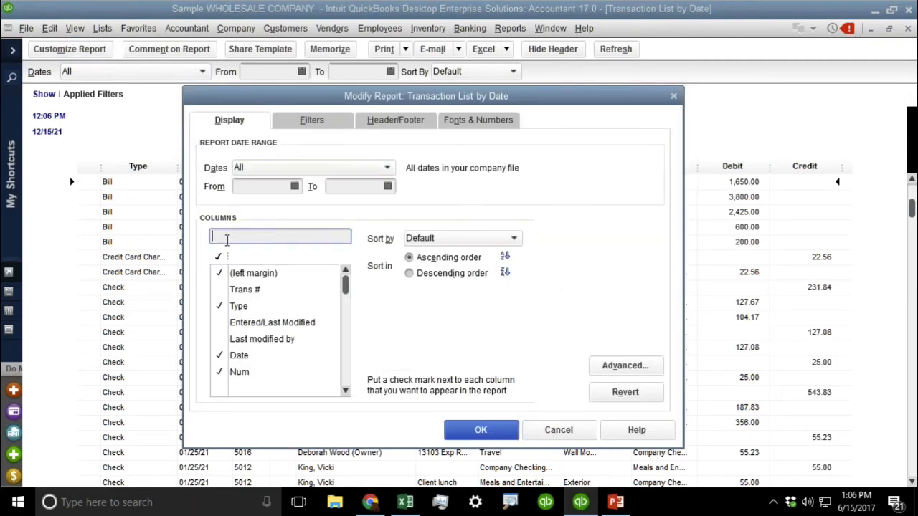
text(sour)
click(235, 277)
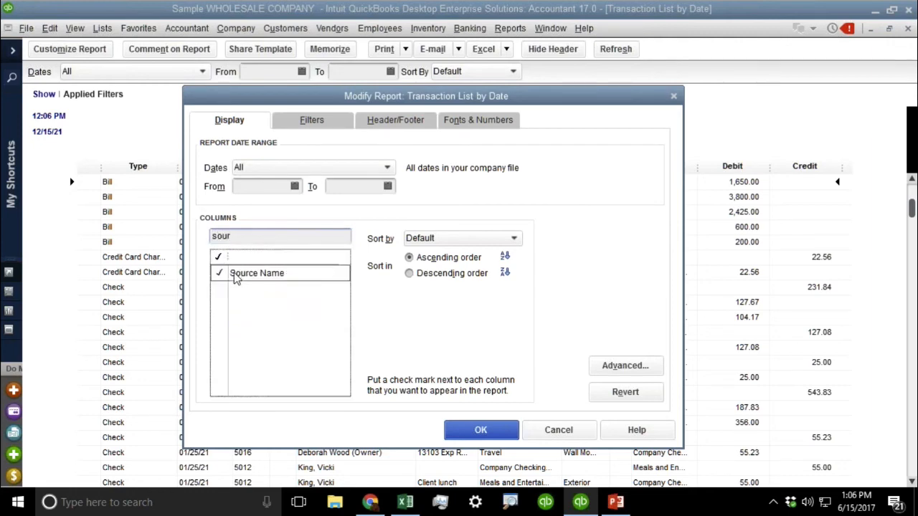
double_click(250, 239)
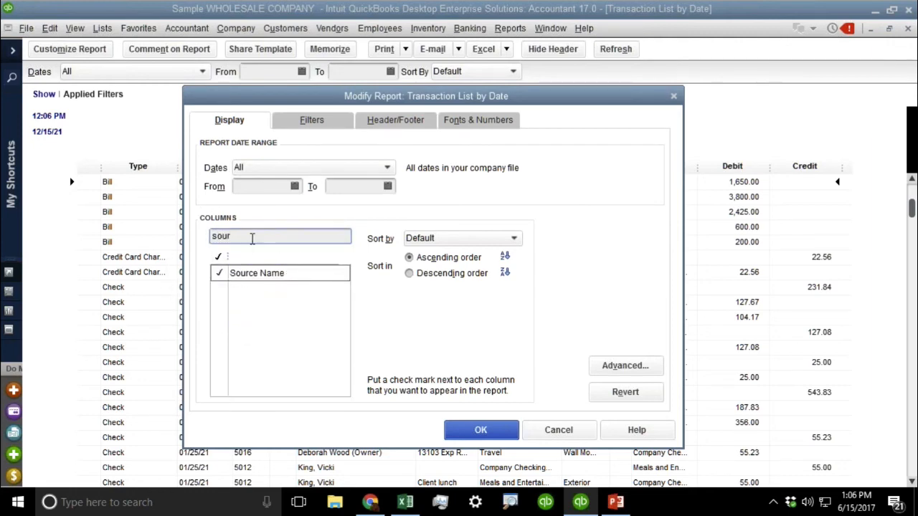
text(name)
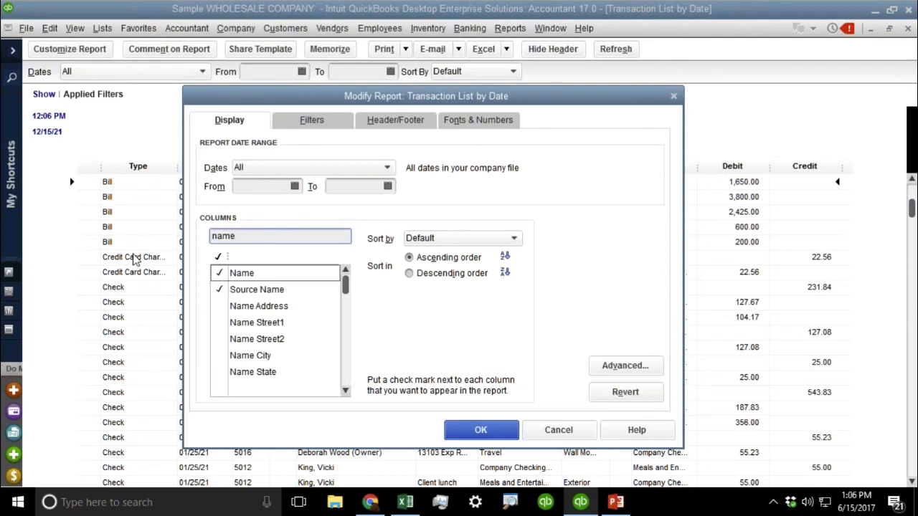
click(481, 432)
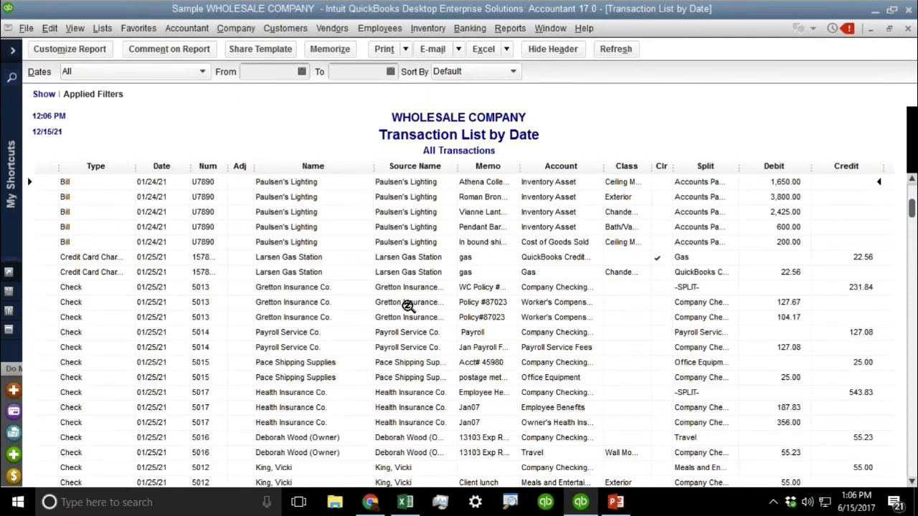
- Compare the Name and Source Name columns across the report's transactions, and close the report
scroll(425, 333, down, 1)
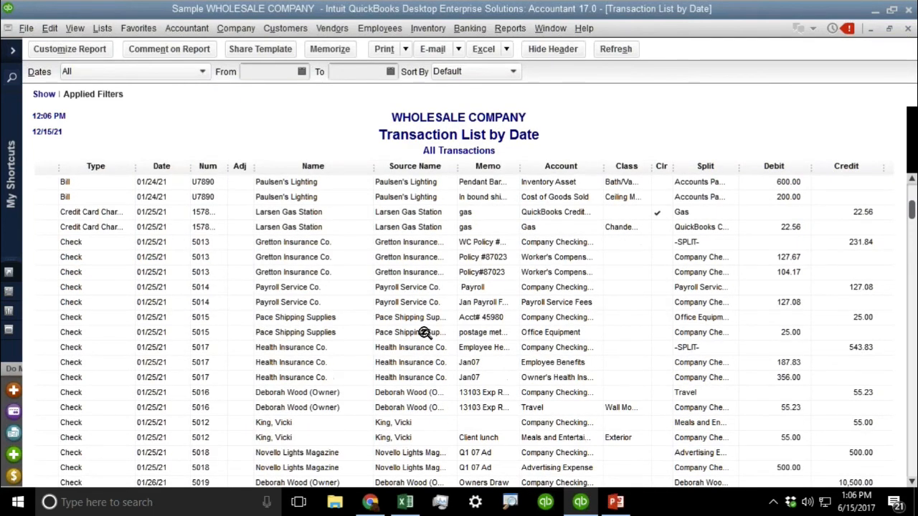
scroll(425, 333, down, 1)
scroll(424, 332, down, 3)
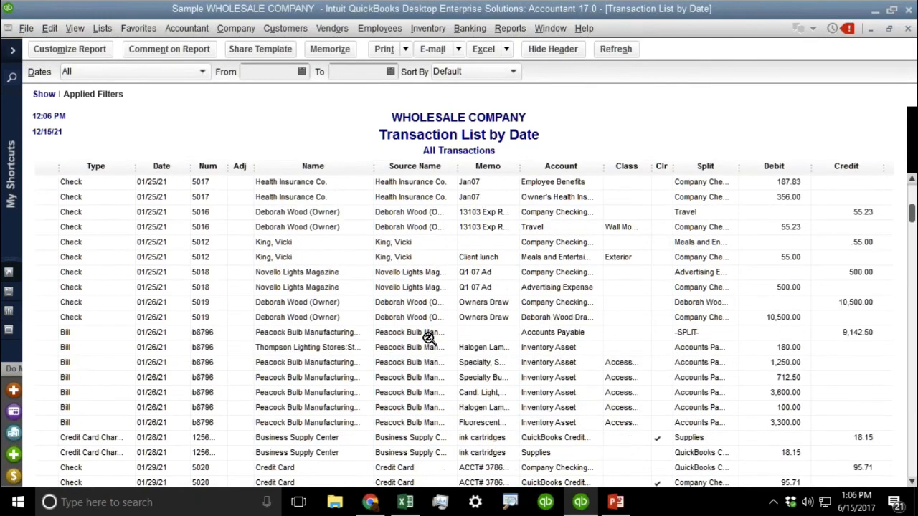
scroll(426, 334, up, 12)
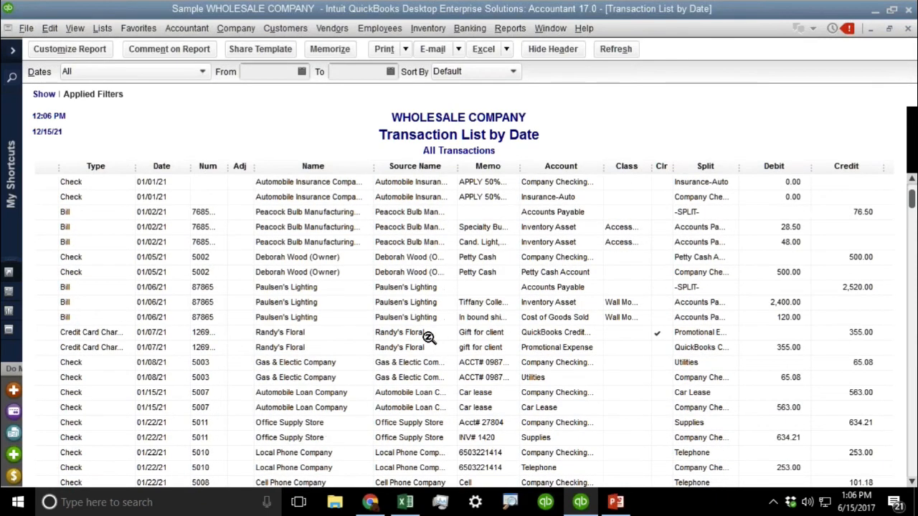
key(Escape)
click(454, 243)
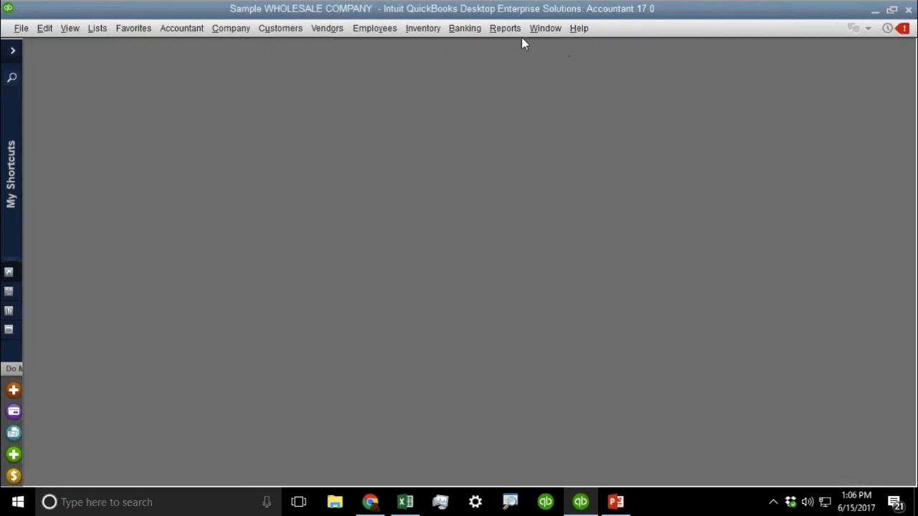
- Create a custom Transaction Detail report with its date range set to All
click(513, 29)
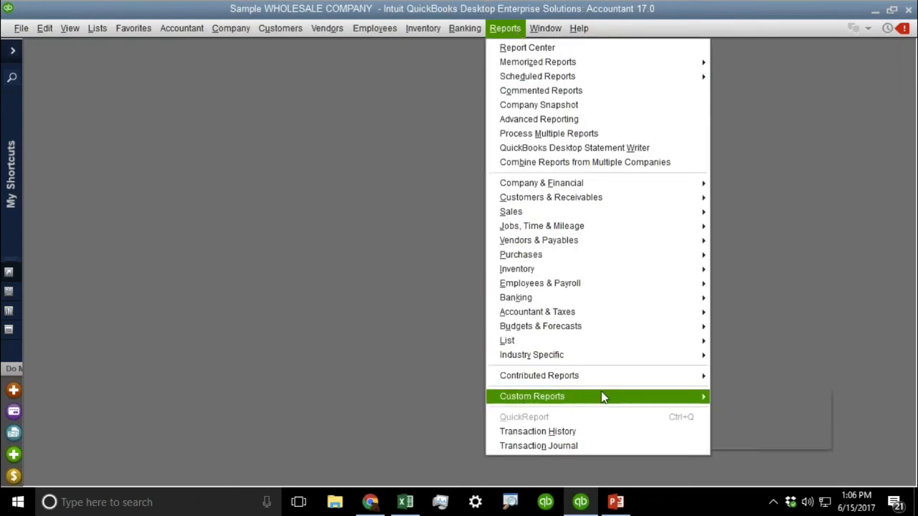
click(602, 398)
click(790, 428)
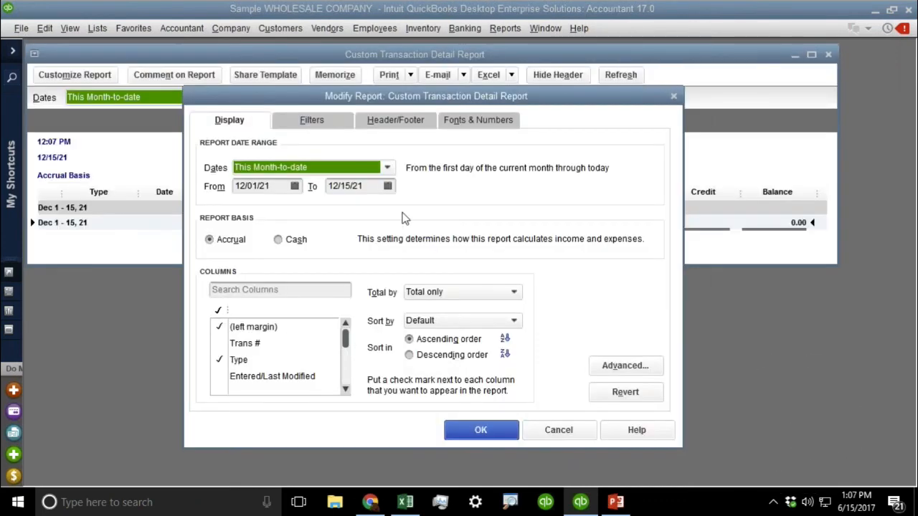
click(273, 168)
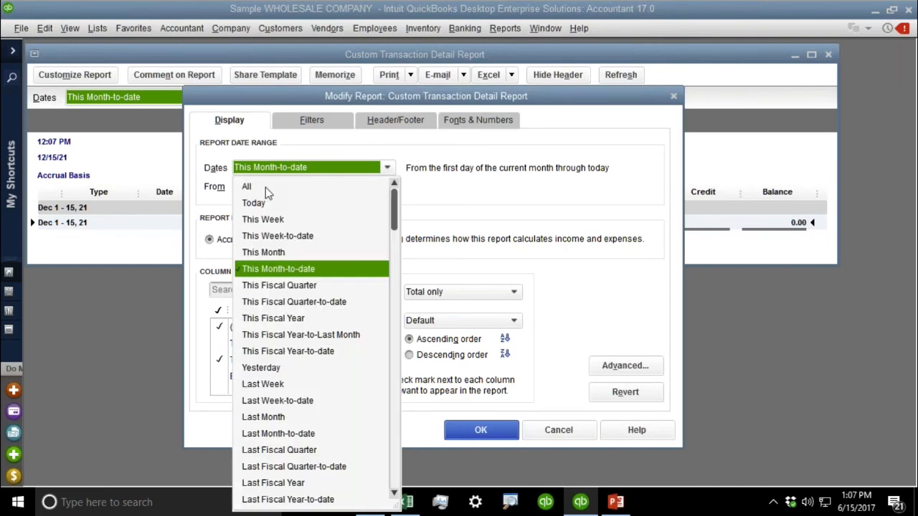
click(265, 187)
- Filter the custom report by multiple transaction types, selecting Check, Bill and Credit Card, and generate the report
click(320, 115)
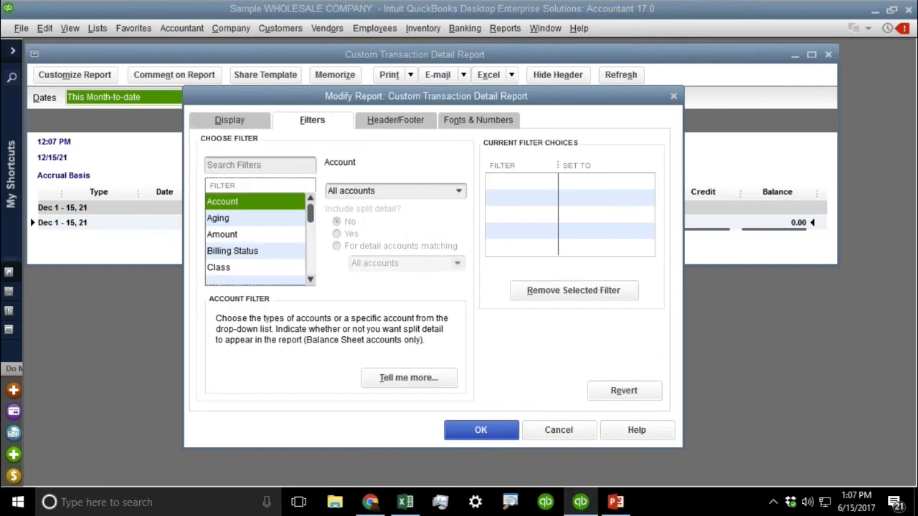
click(231, 250)
key(t)
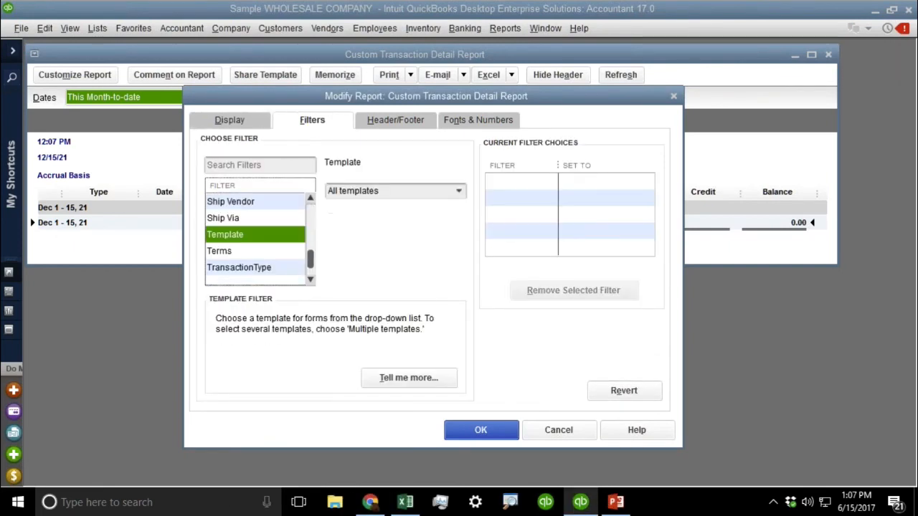
click(263, 267)
click(451, 193)
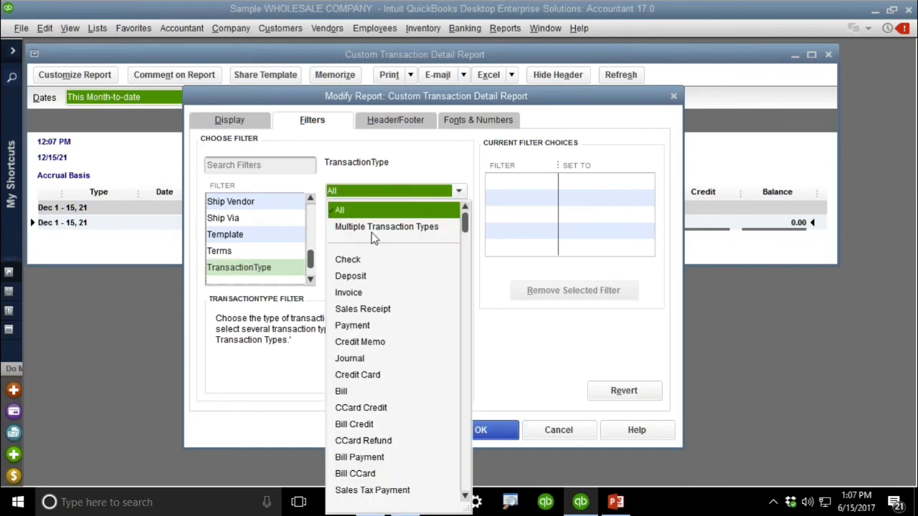
click(373, 227)
click(137, 183)
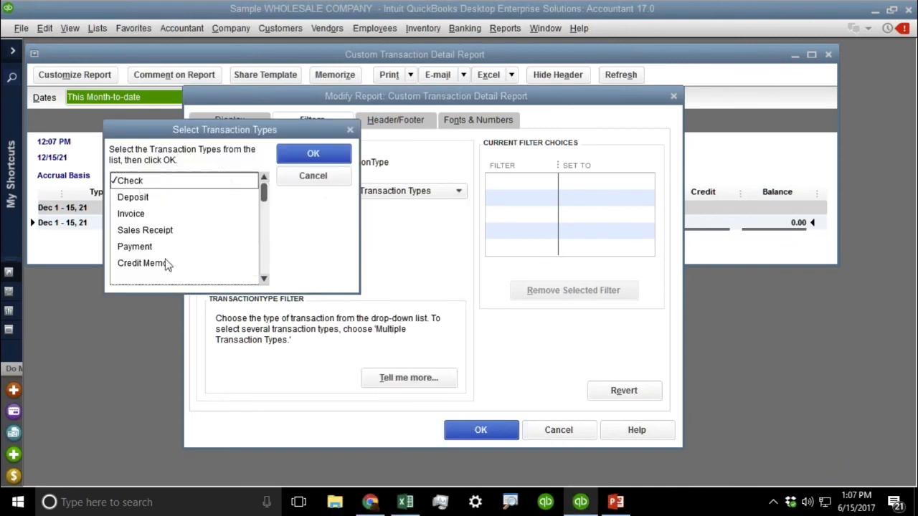
click(266, 246)
click(144, 215)
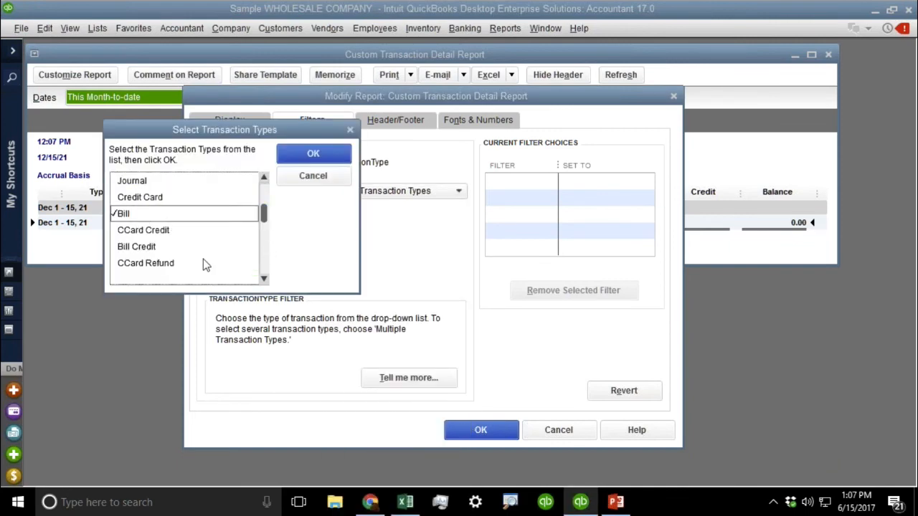
click(154, 197)
click(313, 154)
click(480, 430)
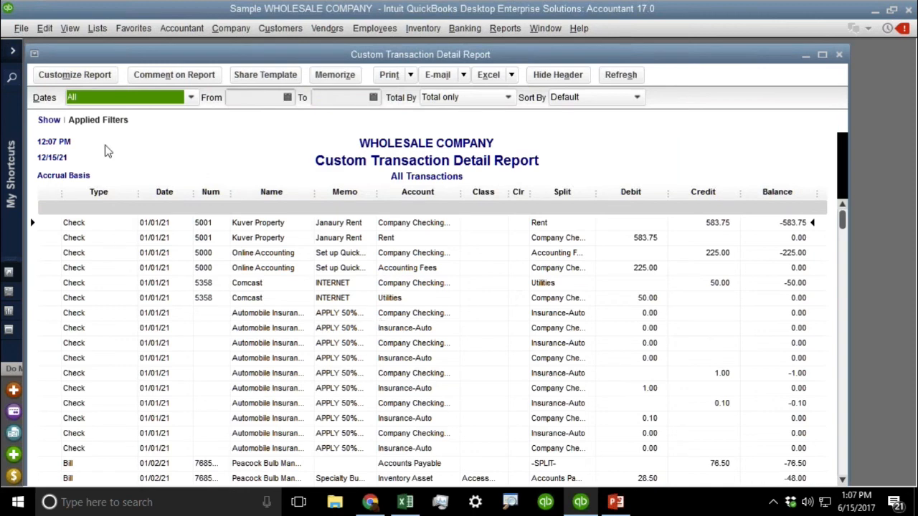
- Add the Source Name column to the Custom Transaction Detail report and apply the change
click(81, 84)
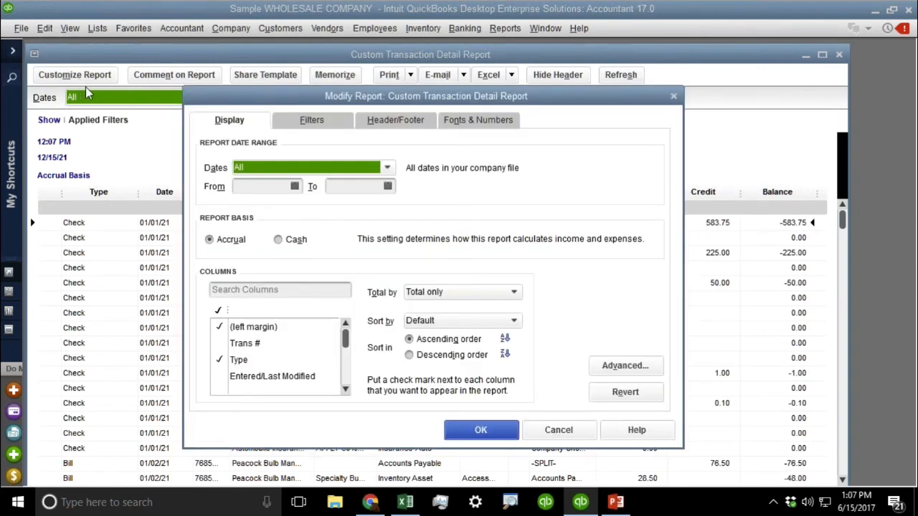
click(272, 288)
text(name)
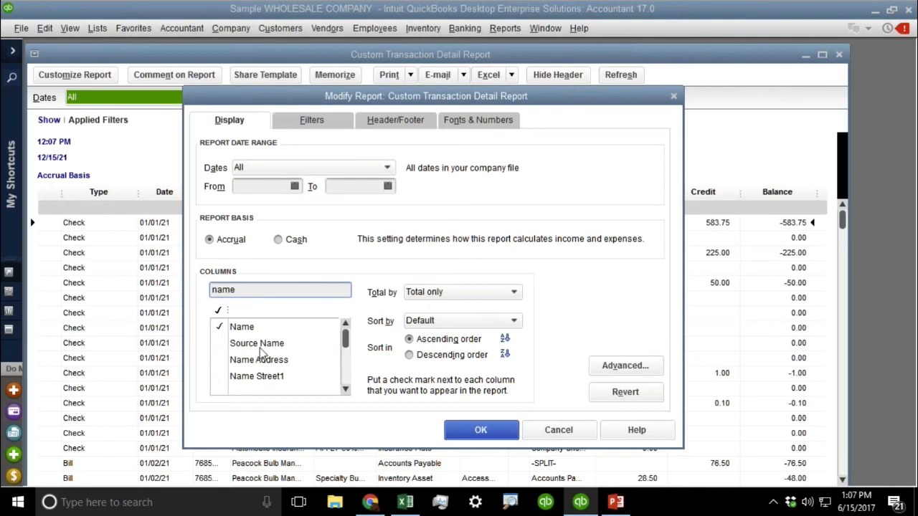
click(258, 343)
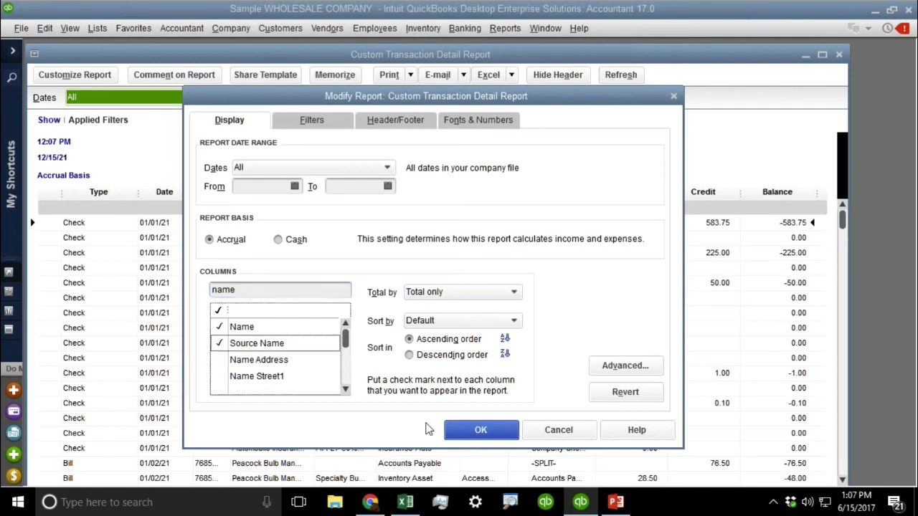
click(476, 430)
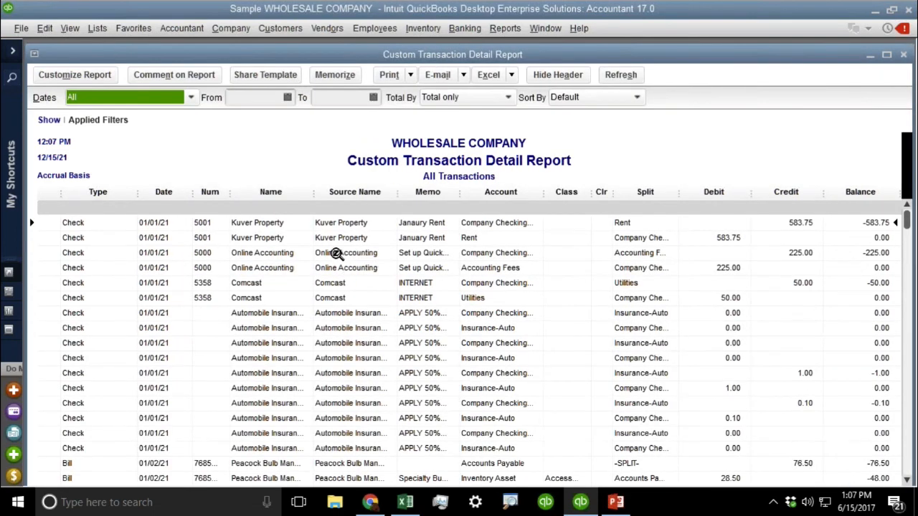
- Assign check 5001's Rent line to customer job Thompson Lighting Stores: Store #15 and record the changed transaction
double_click(356, 224)
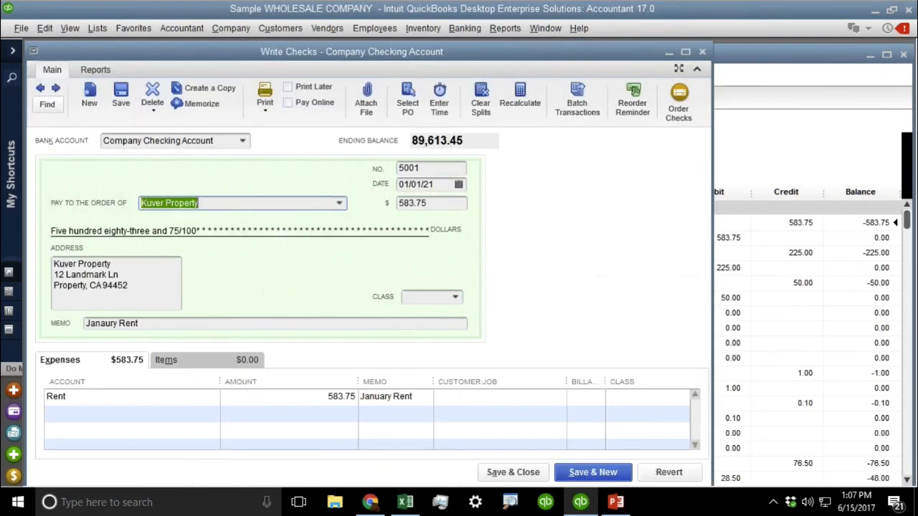
click(559, 398)
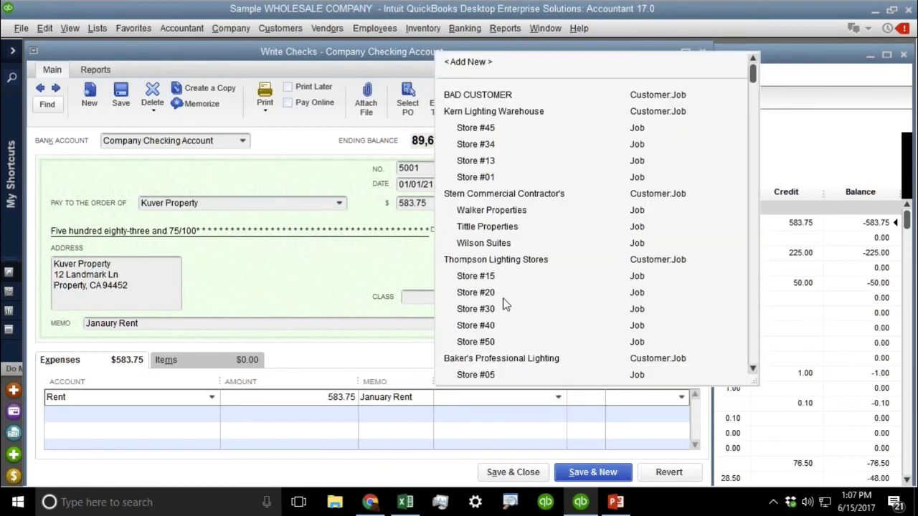
click(497, 277)
click(516, 473)
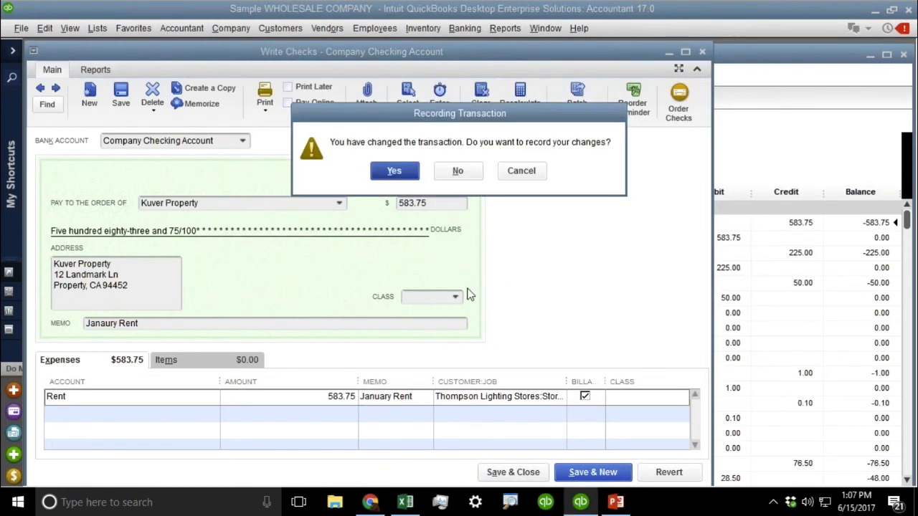
click(383, 170)
click(429, 292)
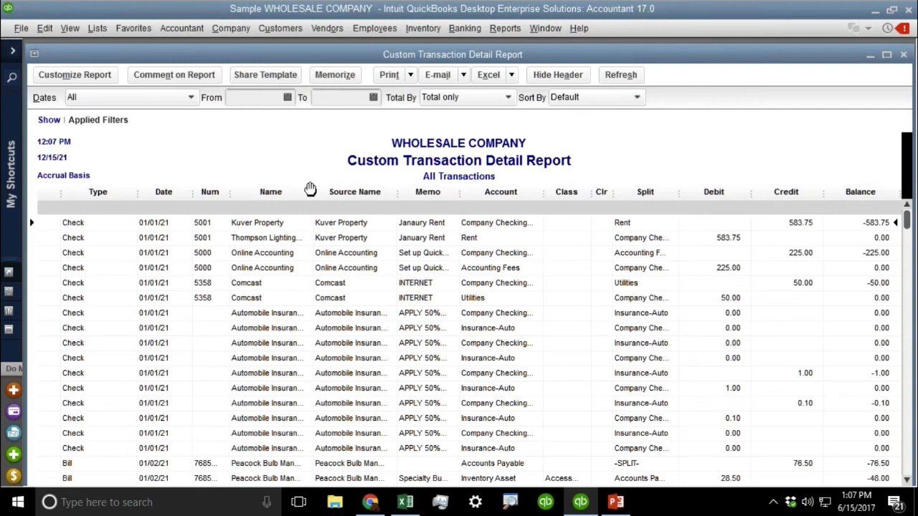
- Widen the report's Name column and compare the Name and Source Name entries on check 5001's Rent line
drag(312, 189, 343, 191)
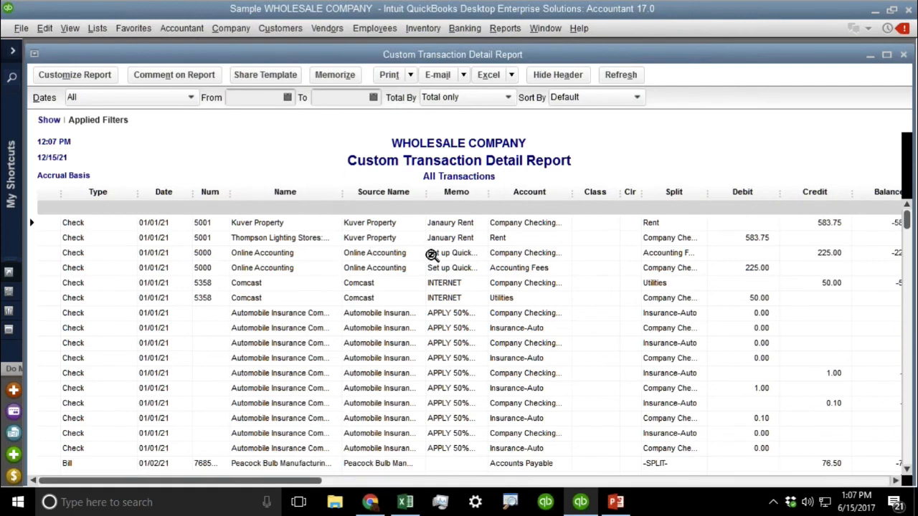
drag(340, 190, 333, 190)
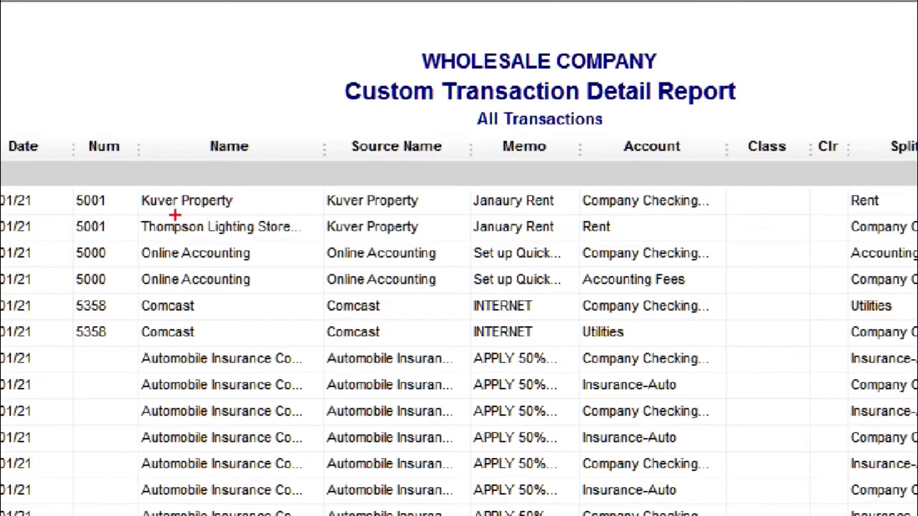
mouse_move(175, 214)
mouse_down()
mouse_move(136, 211)
mouse_move(295, 249)
mouse_move(249, 211)
mouse_move(153, 215)
mouse_up()
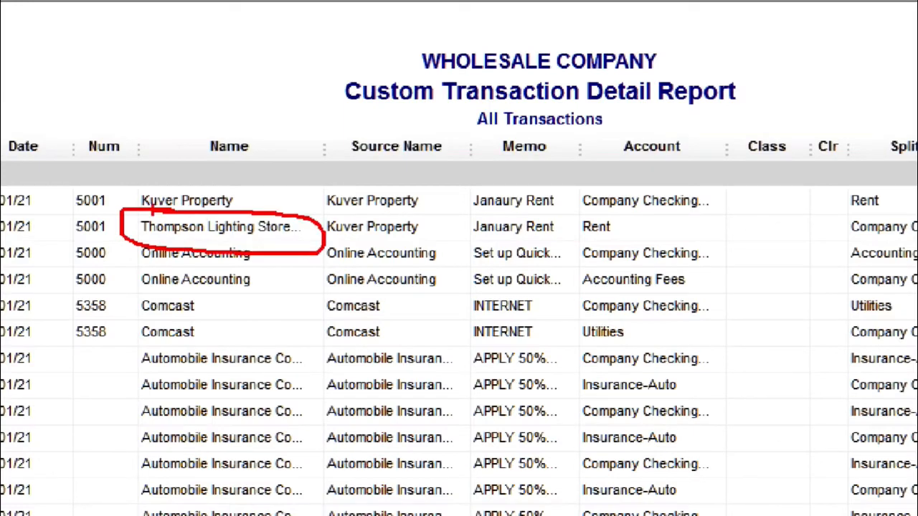
mouse_move(415, 216)
mouse_down()
mouse_move(295, 218)
mouse_move(453, 230)
mouse_up()
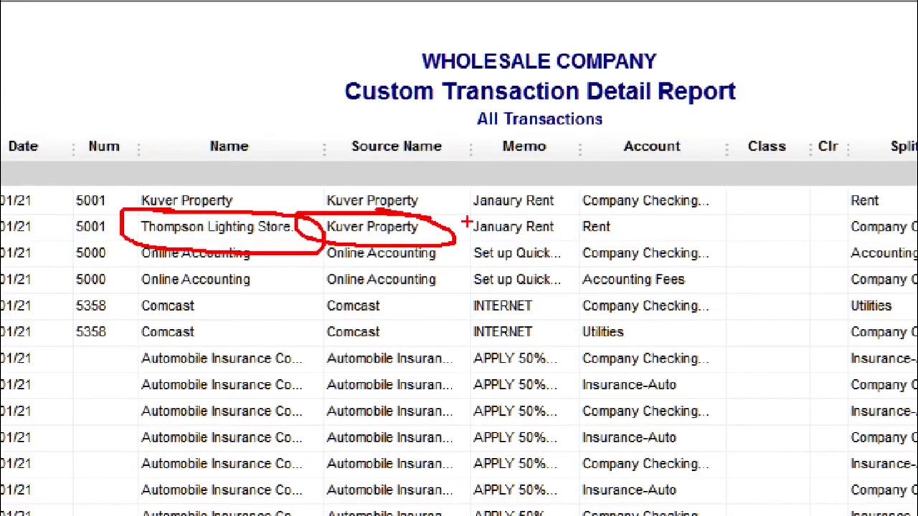
key(Escape)
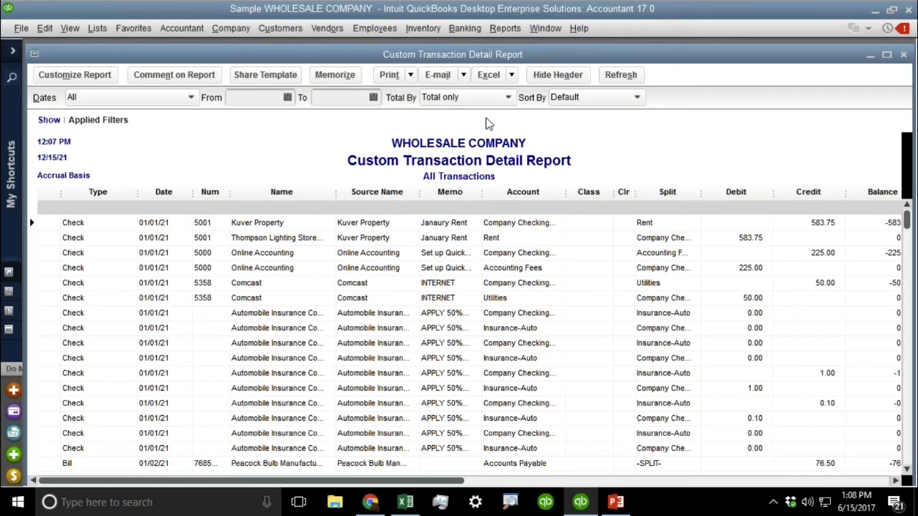
click(516, 75)
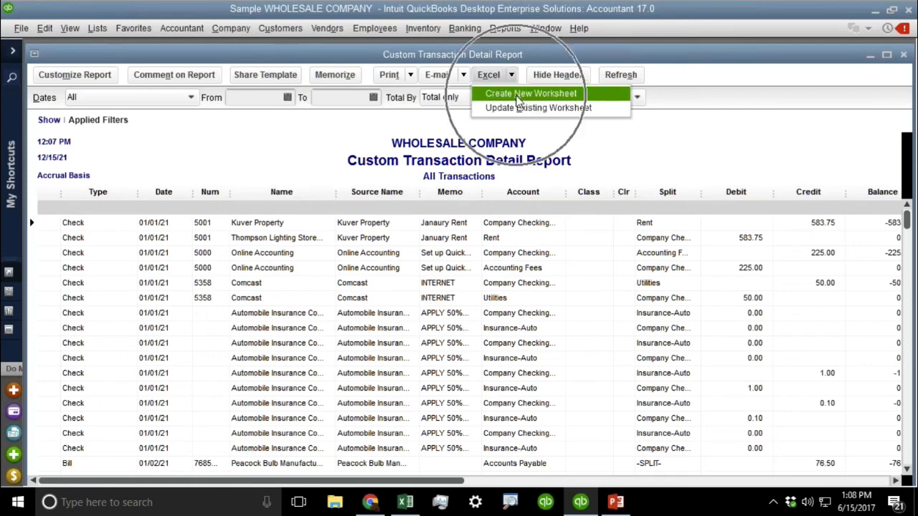
click(517, 97)
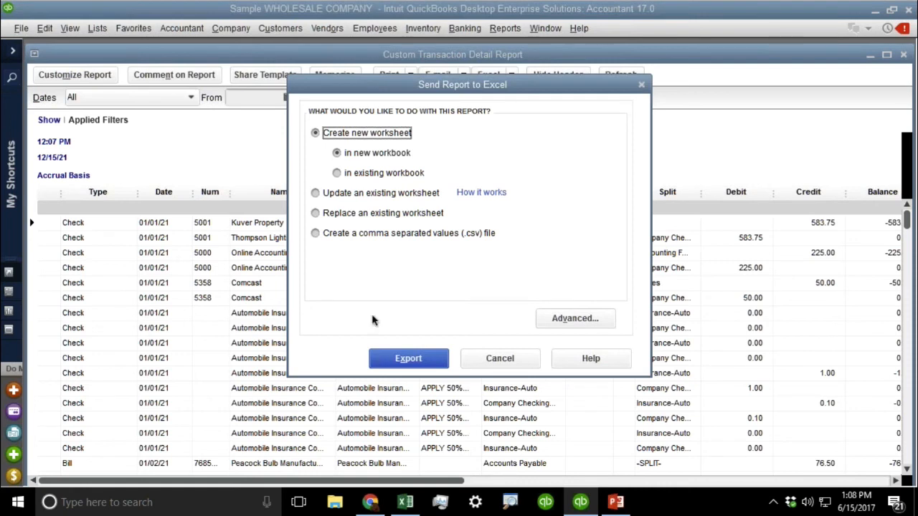
click(404, 362)
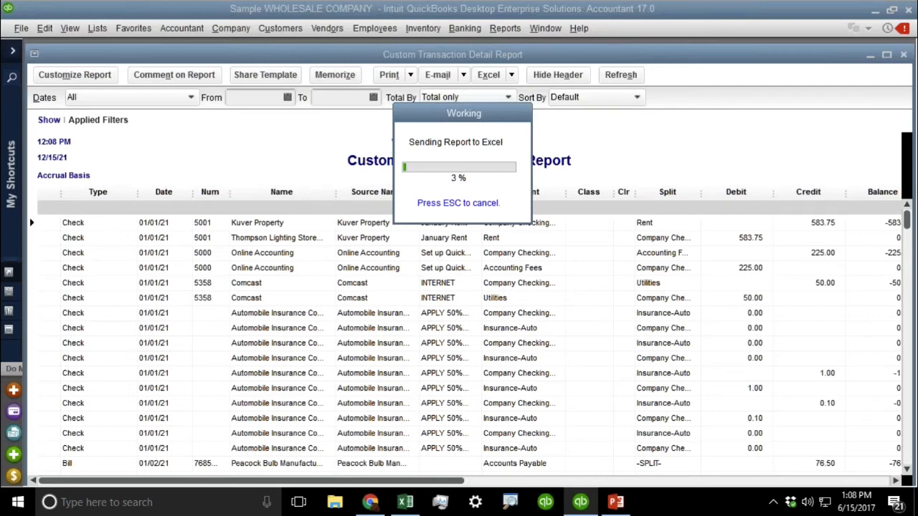
key(Escape)
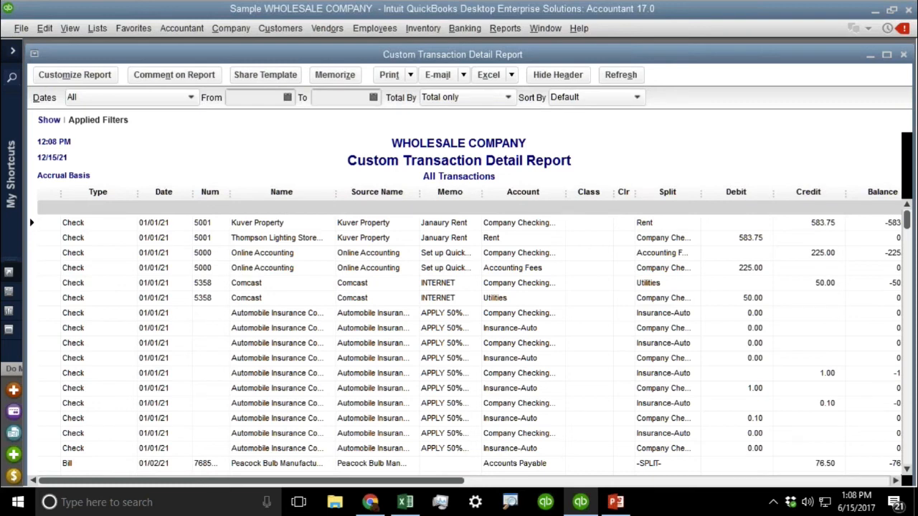
- Limit the Custom Transaction Detail report's date range to This Month
click(190, 98)
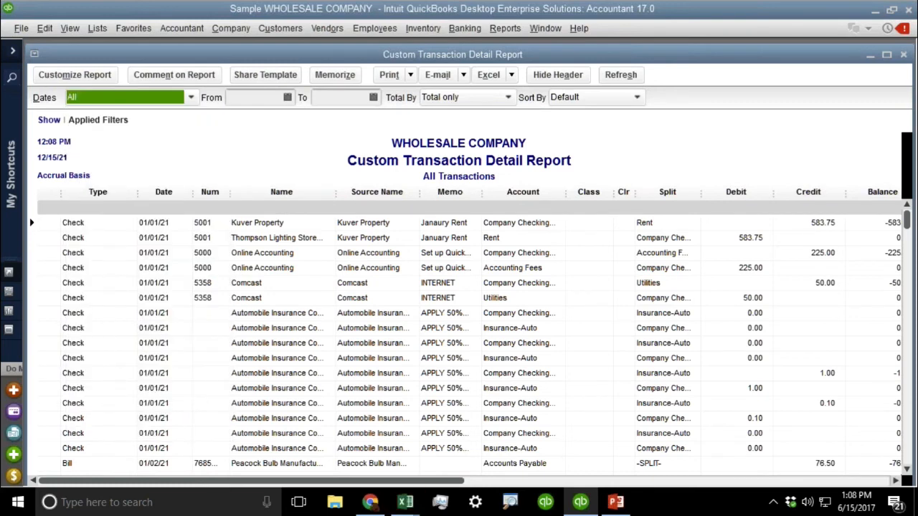
click(190, 97)
click(112, 185)
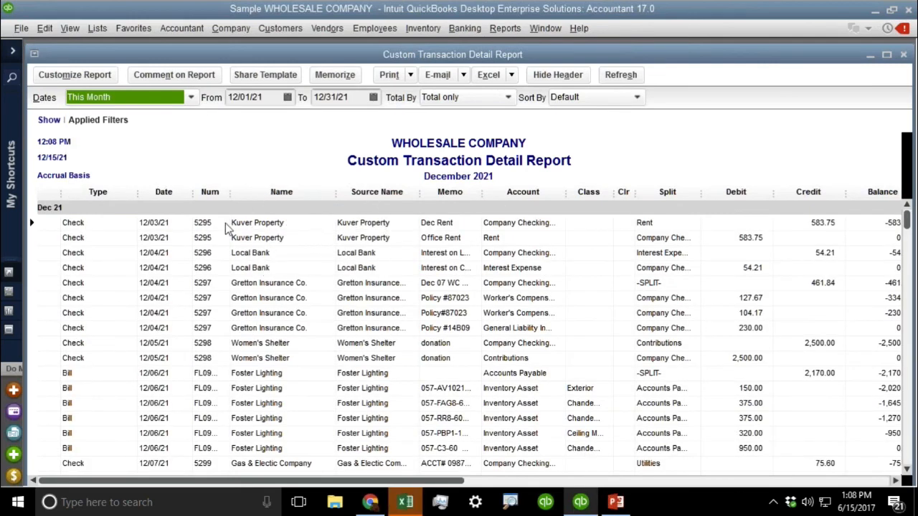
- Assign check 5295's Rent line to customer job Kern Lighting Warehouse: Store #34, record it, and check its report line
double_click(271, 228)
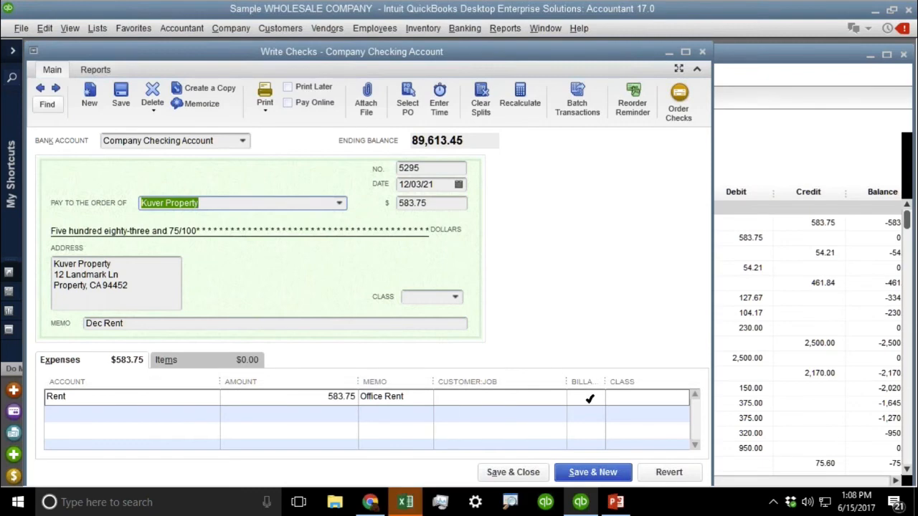
click(558, 396)
click(475, 144)
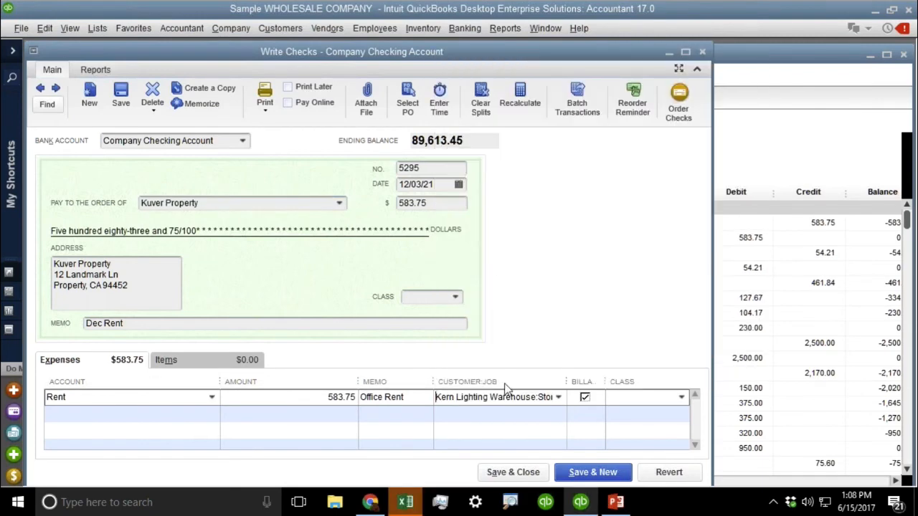
key(Escape)
click(387, 171)
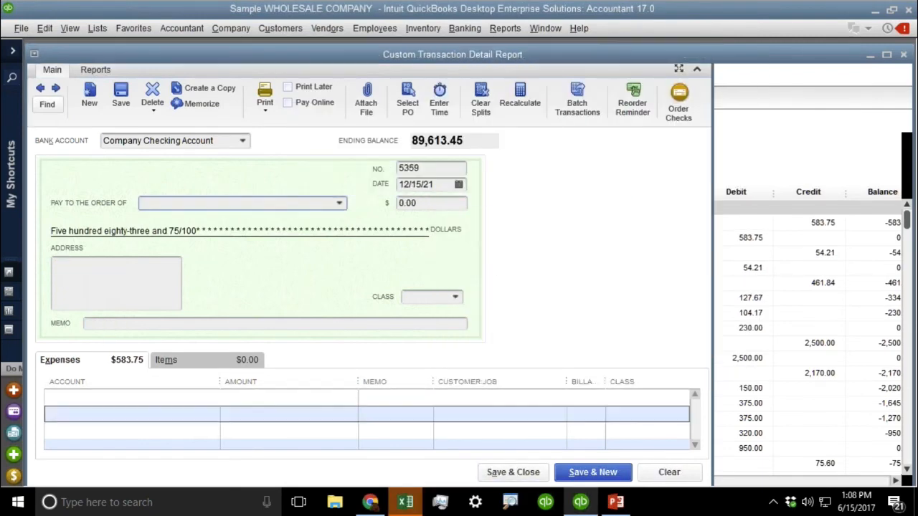
click(271, 239)
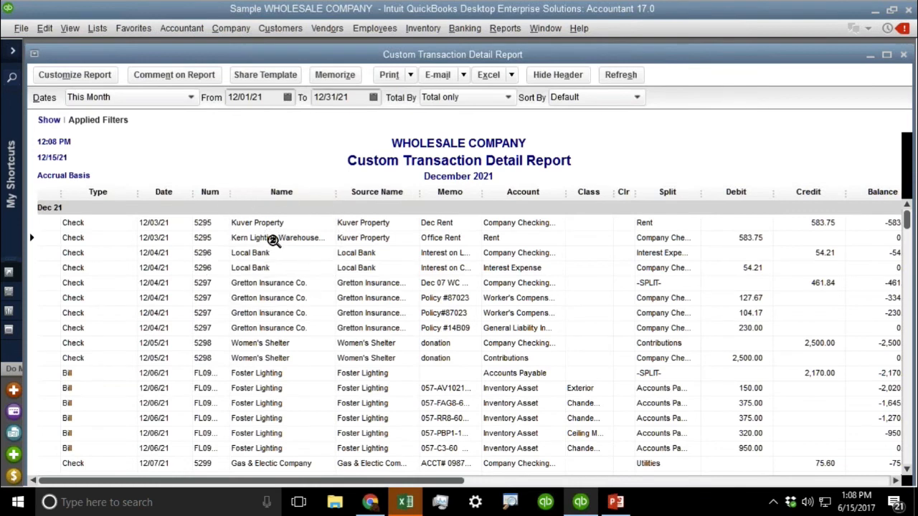
click(365, 237)
- Export the report to a new Excel workbook without space between columns or the QuickBooks Export Guide worksheet
click(504, 76)
click(516, 100)
click(511, 76)
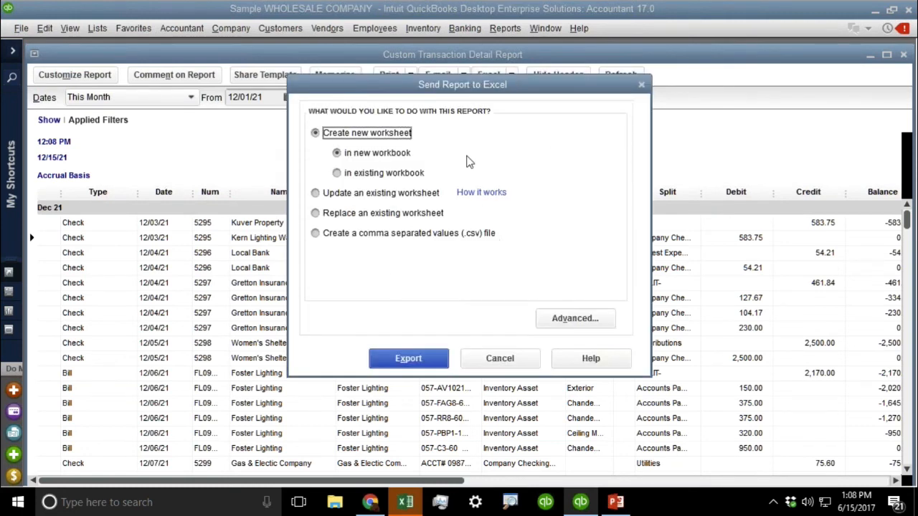
click(577, 319)
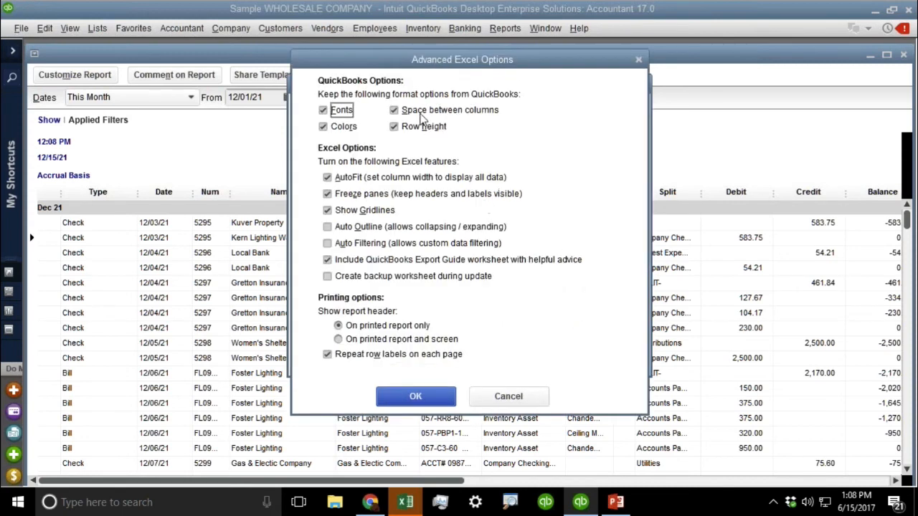
click(421, 117)
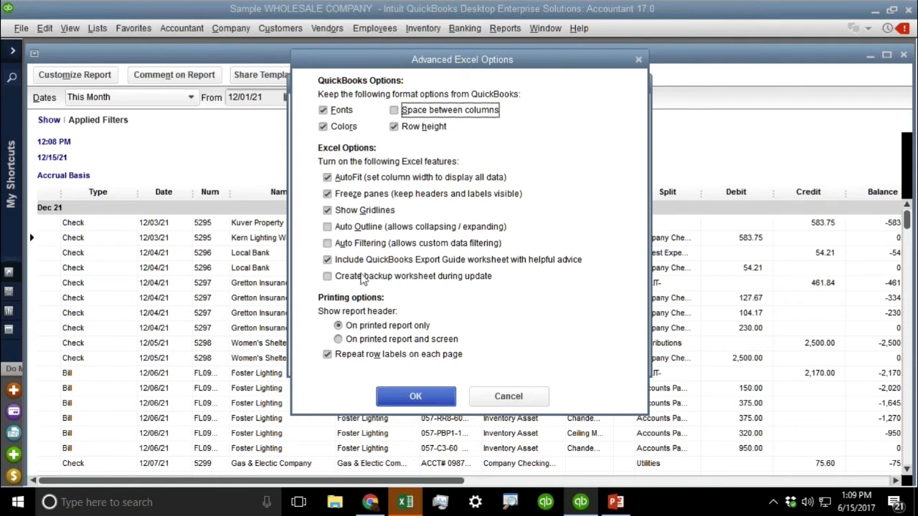
click(365, 265)
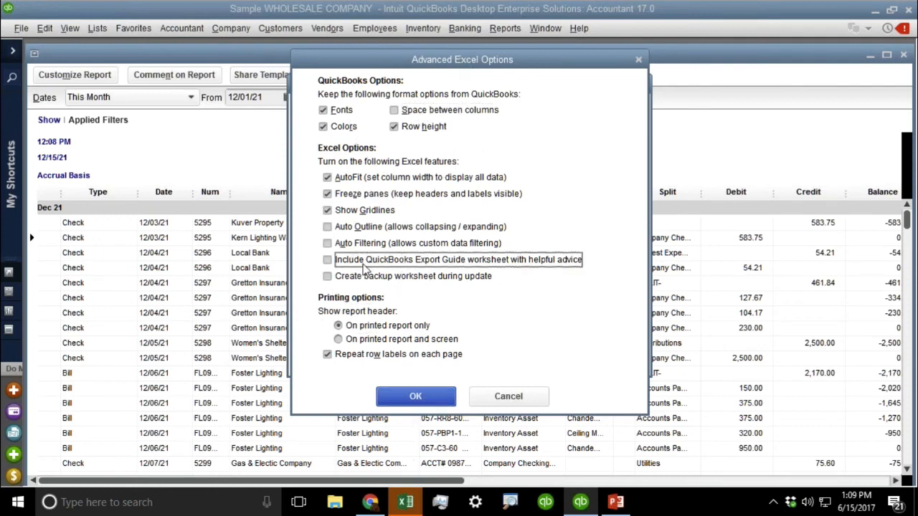
click(413, 396)
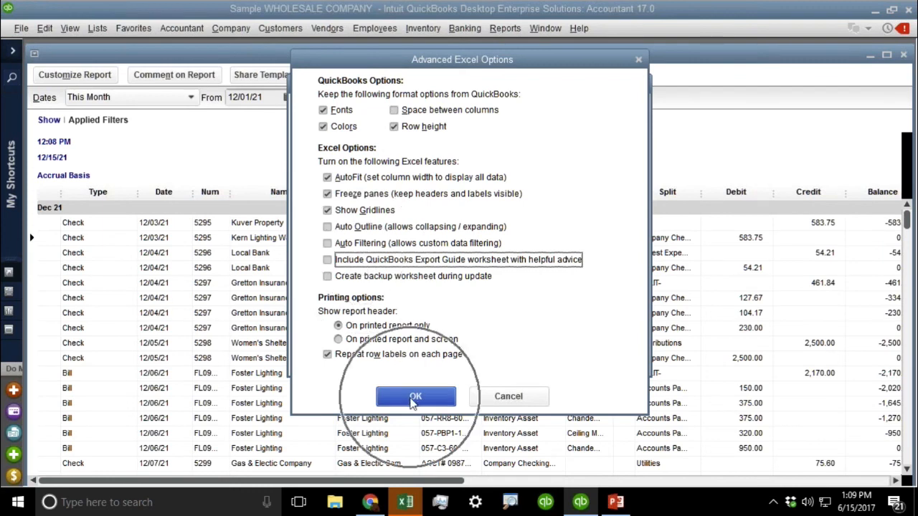
click(430, 360)
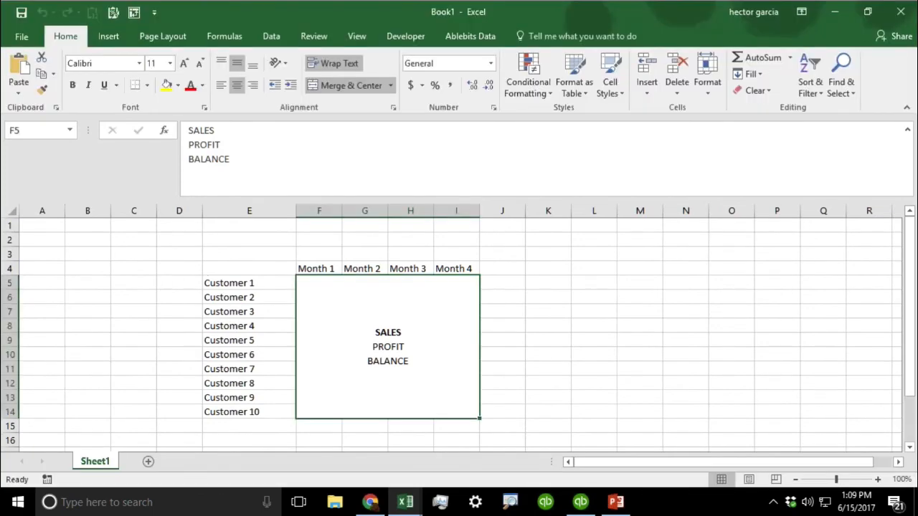
- Switch to the exported Book5 workbook in Excel and delete columns A and B in front of the Type column
mouse_move(405, 502)
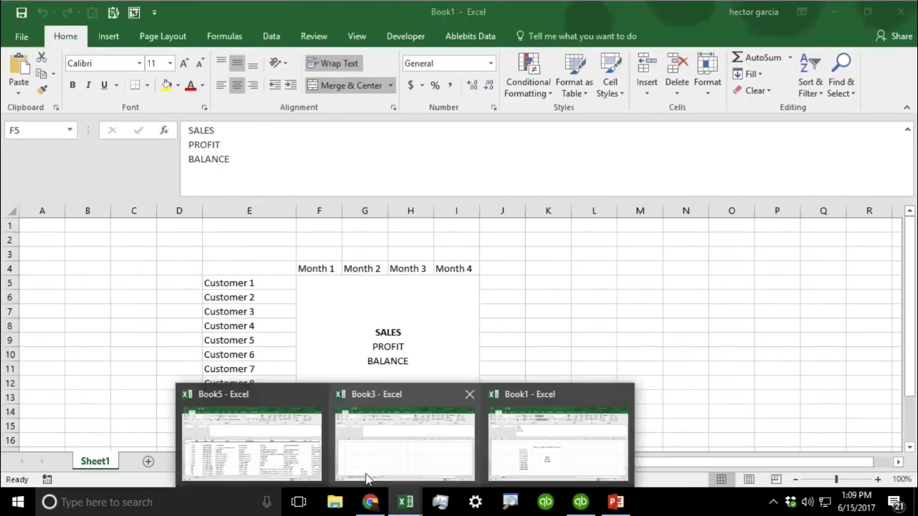
click(273, 450)
mouse_move(54, 211)
mouse_down()
mouse_move(31, 210)
mouse_move(30, 236)
mouse_up()
right_click(31, 236)
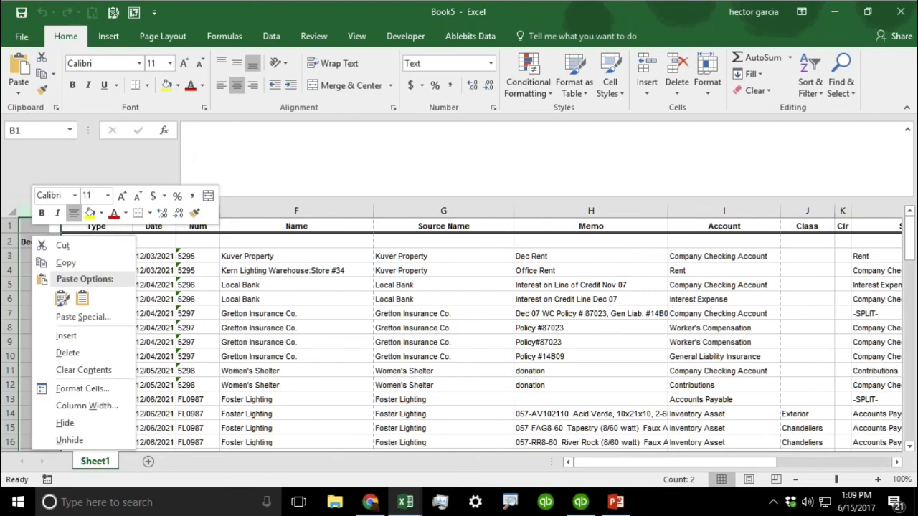
click(77, 351)
click(391, 371)
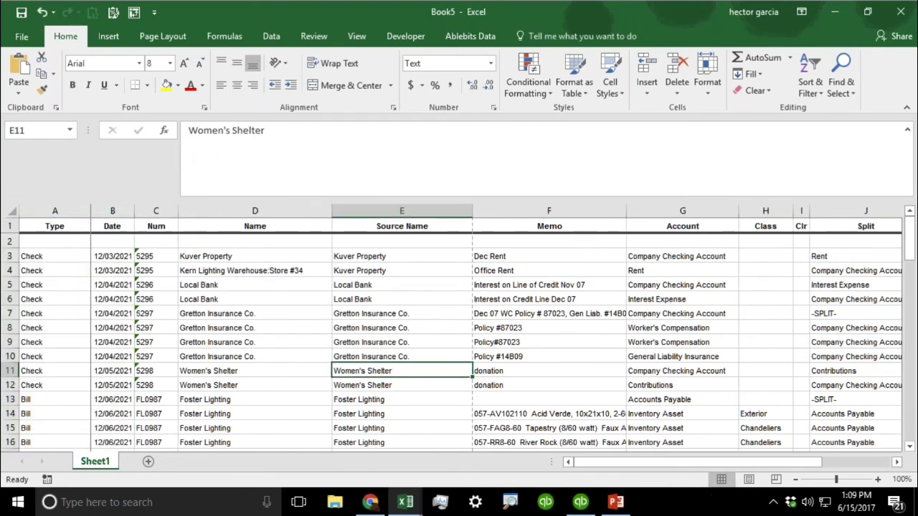
- Delete the totals row below the last transaction, row 75, from the exported data
drag(912, 242, 910, 430)
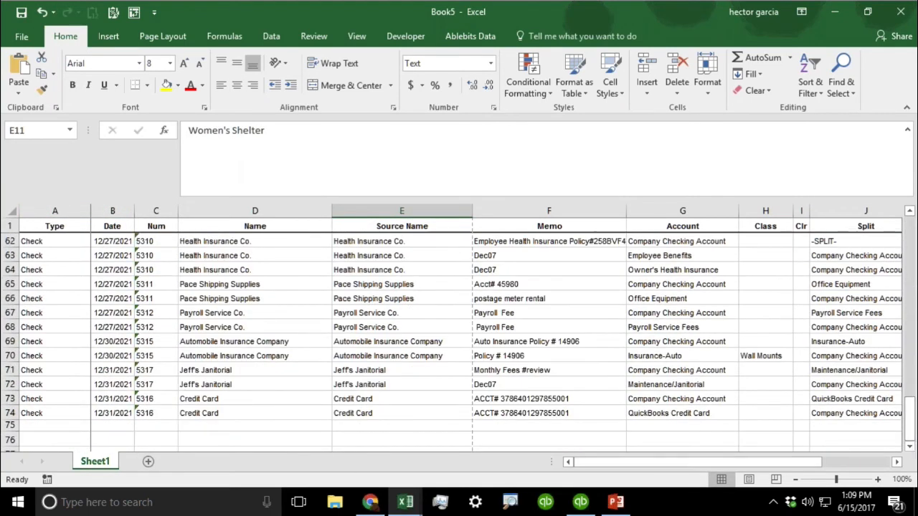
click(6, 426)
right_click(6, 426)
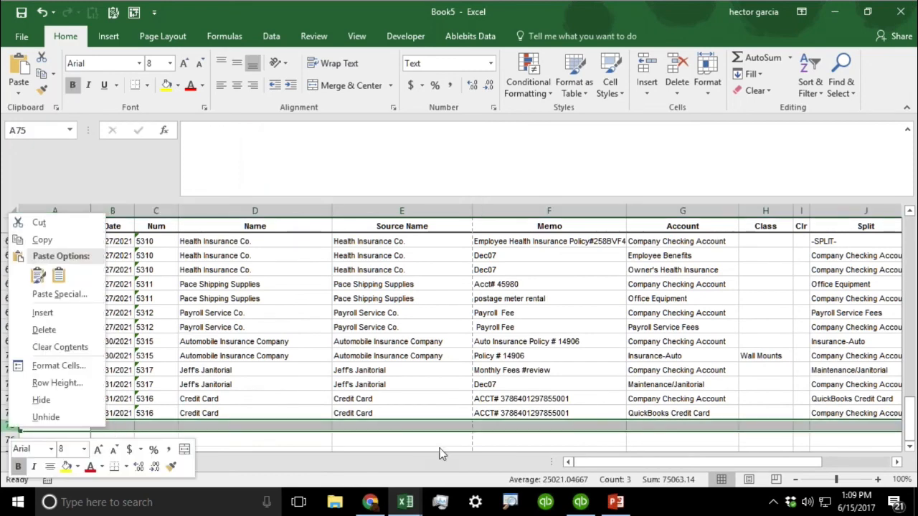
click(772, 465)
drag(771, 465, 840, 465)
click(742, 425)
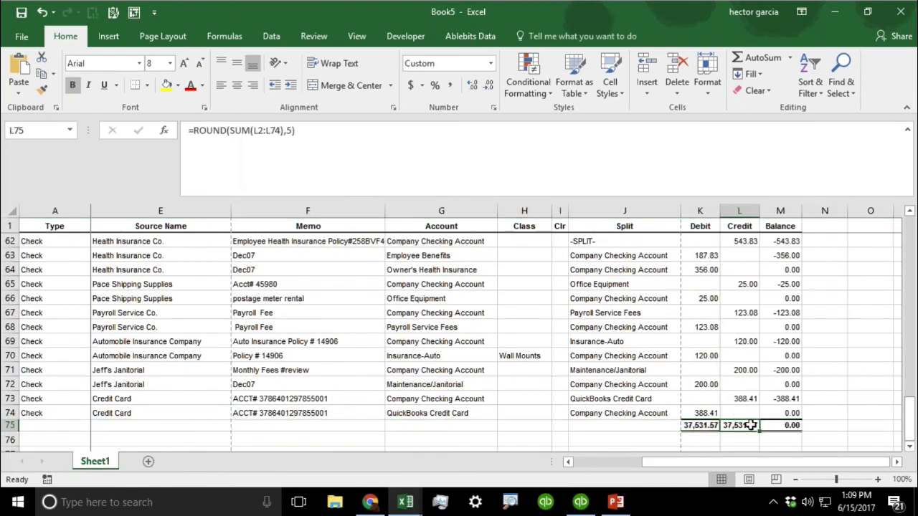
click(8, 425)
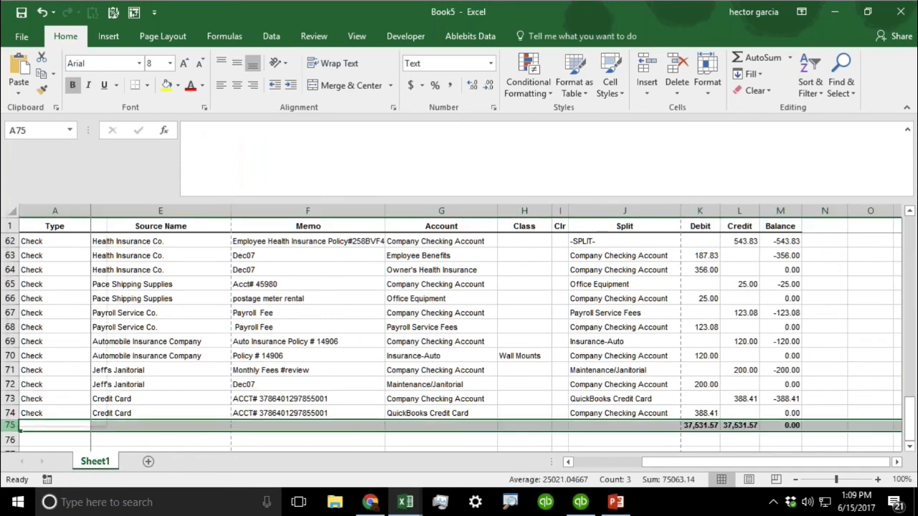
right_click(8, 426)
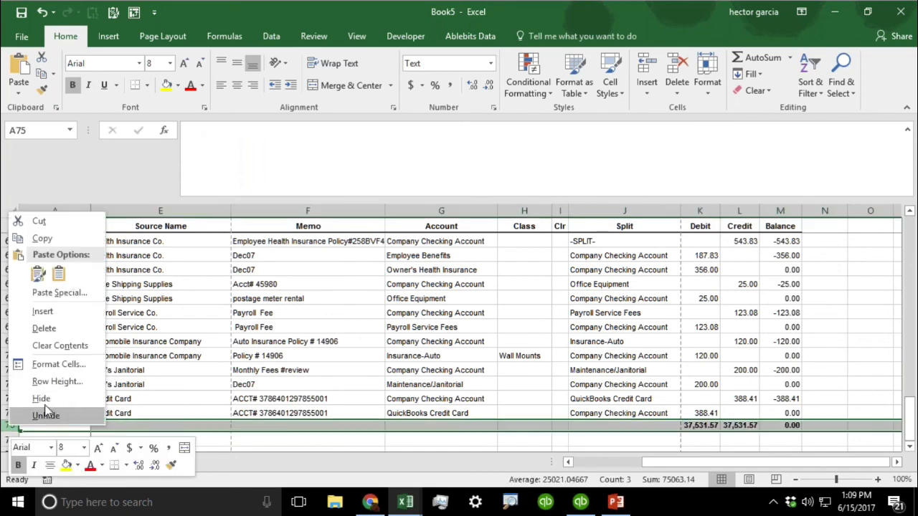
click(44, 329)
click(609, 370)
- Delete the blank row 2 directly beneath the header row
drag(912, 423, 910, 226)
drag(681, 462, 437, 470)
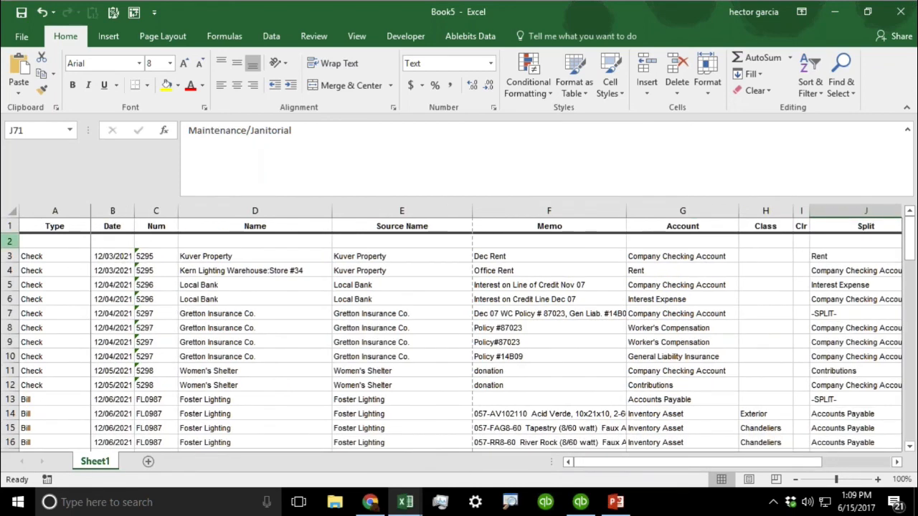
right_click(9, 241)
click(52, 357)
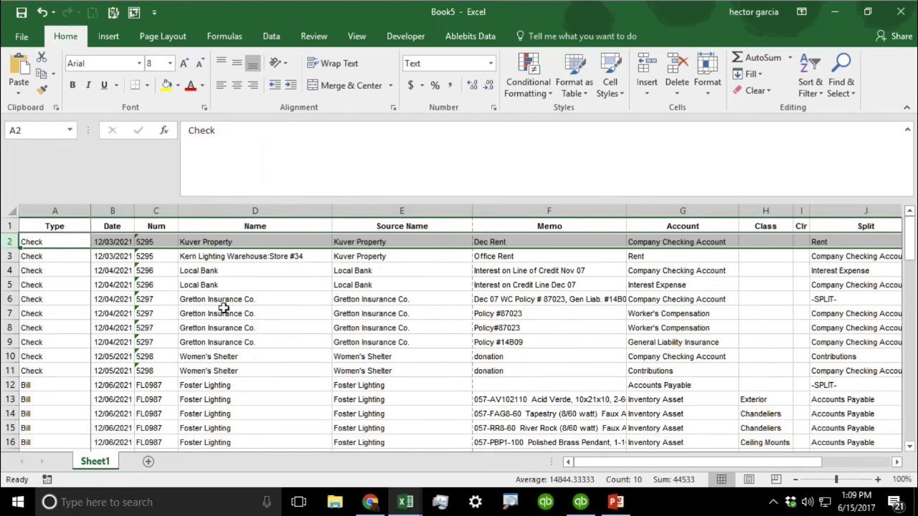
click(223, 308)
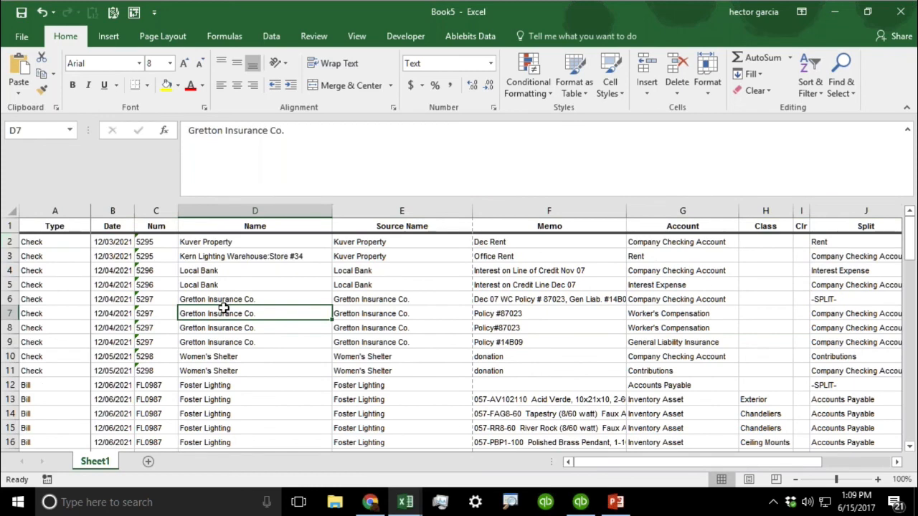
- Create a PivotTable on a new worksheet from the Sheet1 range A1:M73
click(108, 36)
click(25, 72)
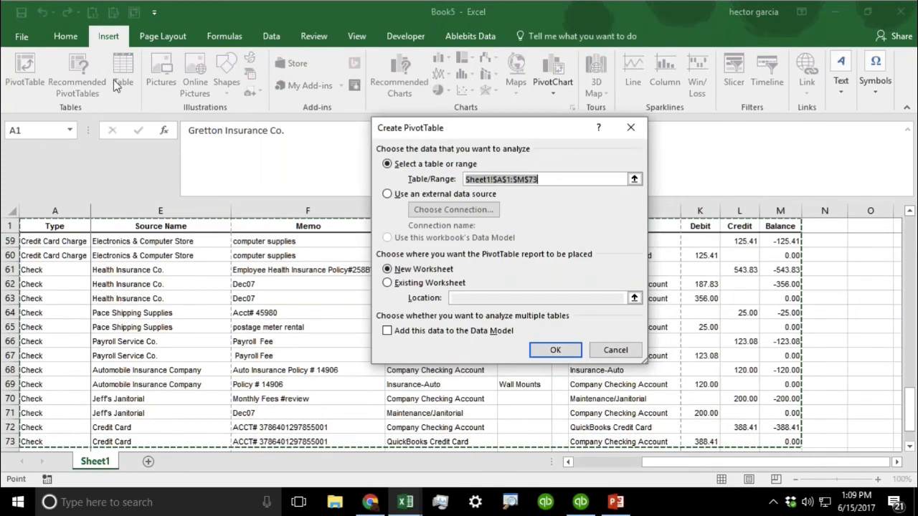
click(553, 351)
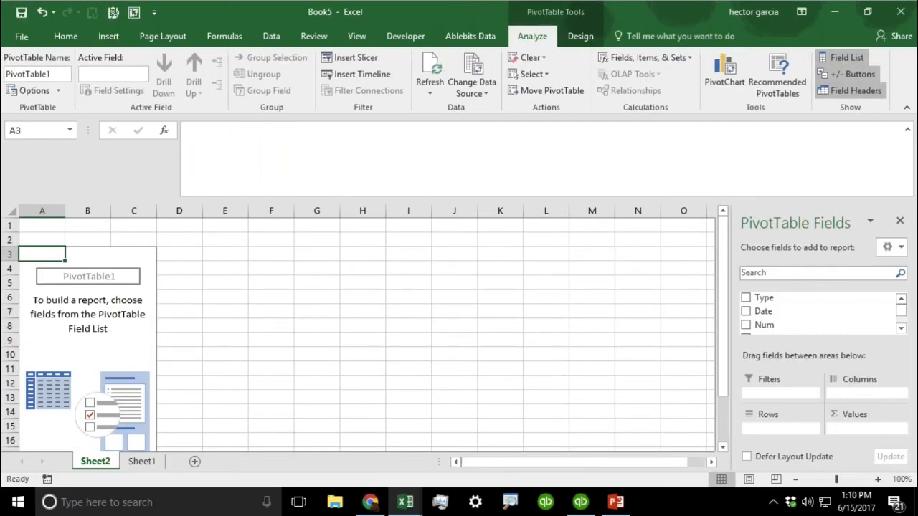
- Lay out the PivotTable with Name as the column field and Source Name as the row field
click(901, 328)
click(901, 328)
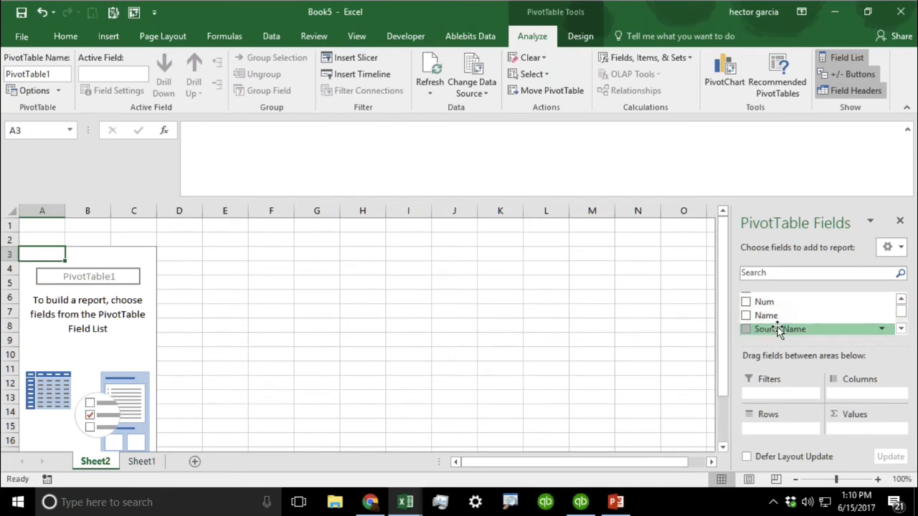
drag(772, 323, 851, 399)
drag(787, 336, 778, 430)
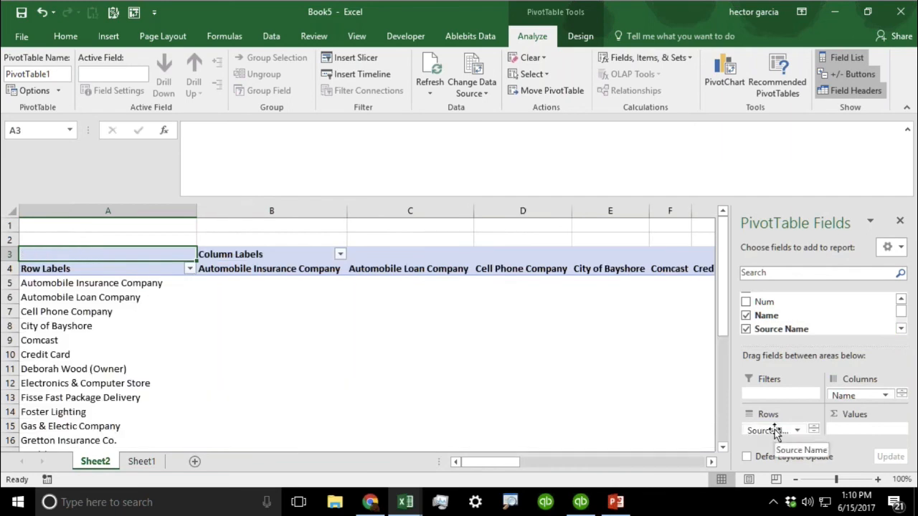
- Add Credit to the PivotTable values and summarize it by Sum
click(901, 328)
click(901, 329)
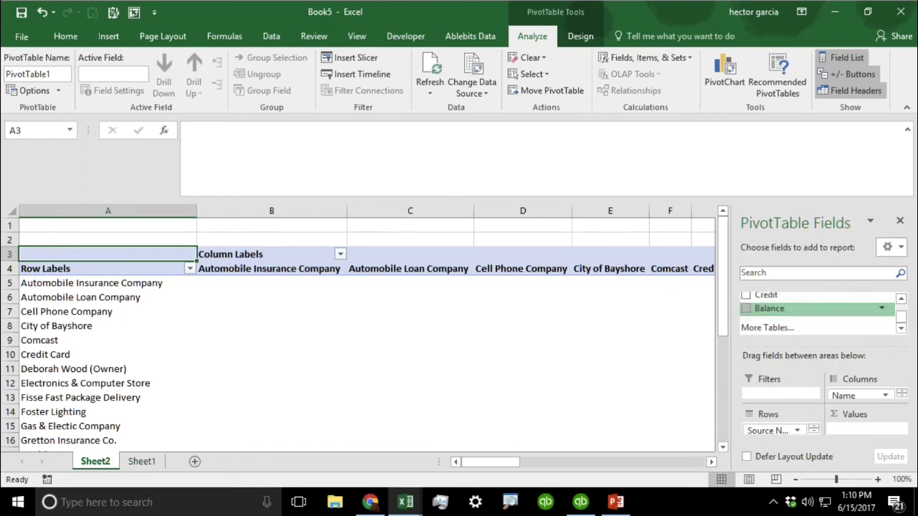
click(900, 298)
drag(764, 310, 860, 440)
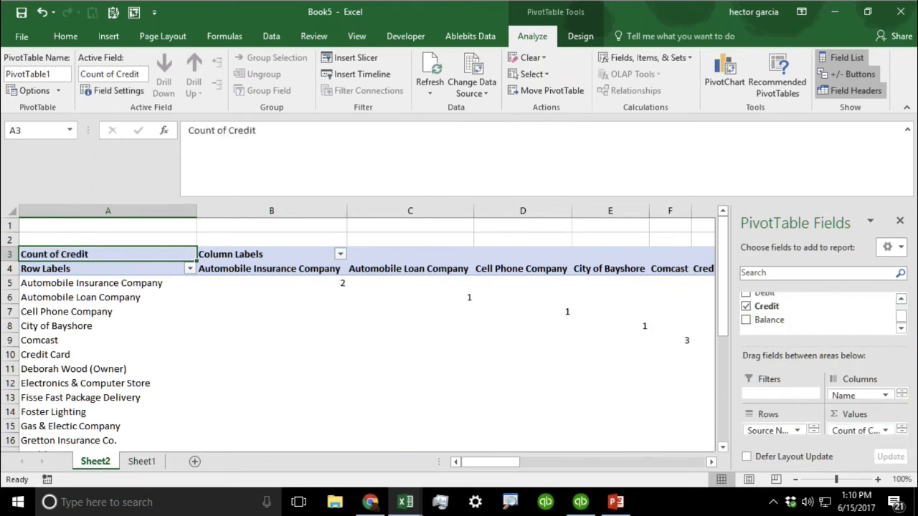
click(885, 430)
click(863, 417)
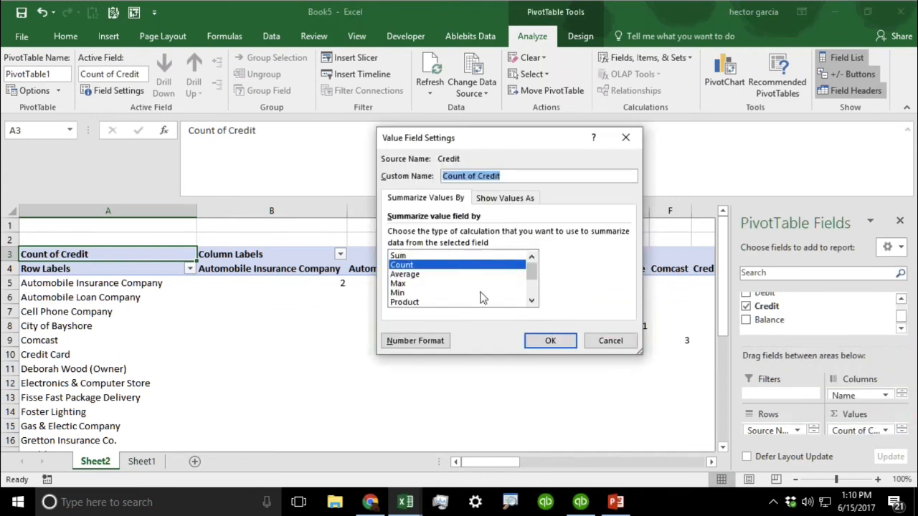
click(430, 256)
click(561, 347)
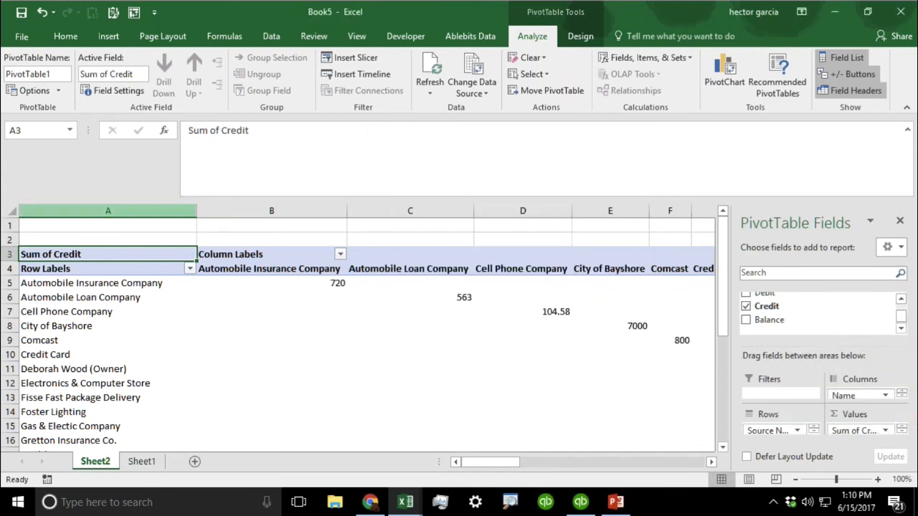
- Narrow column A and give every column on the PivotTable sheet the same width
click(12, 211)
drag(196, 211, 139, 217)
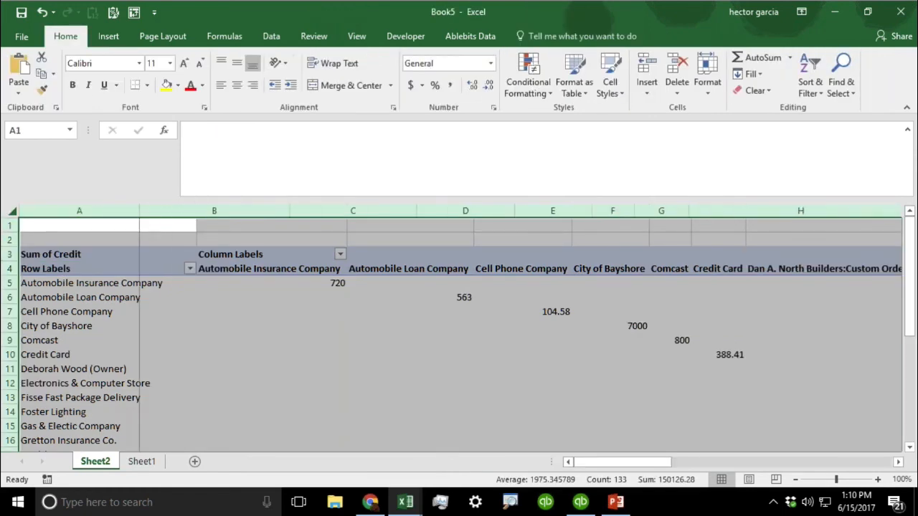
click(412, 334)
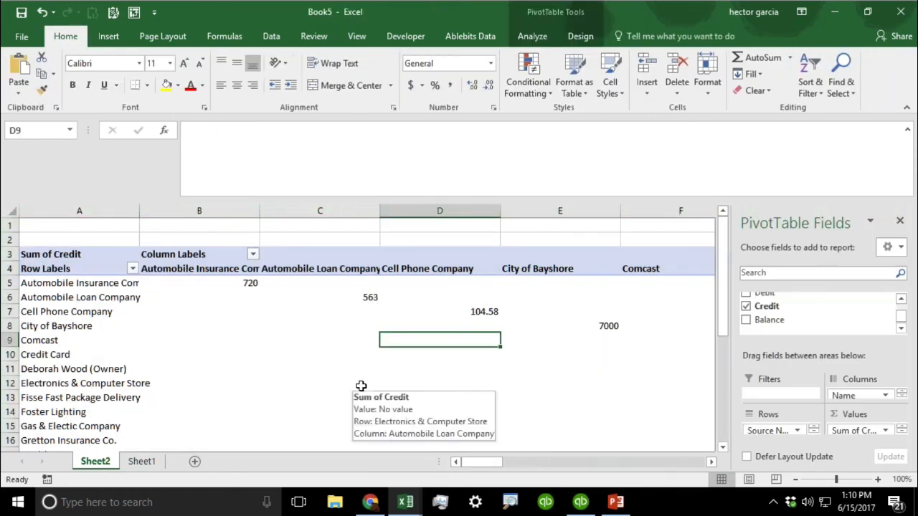
- Try to filter the PivotTable's column labels by the search text "tho"
scroll(220, 344, down, 1)
scroll(223, 354, down, 5)
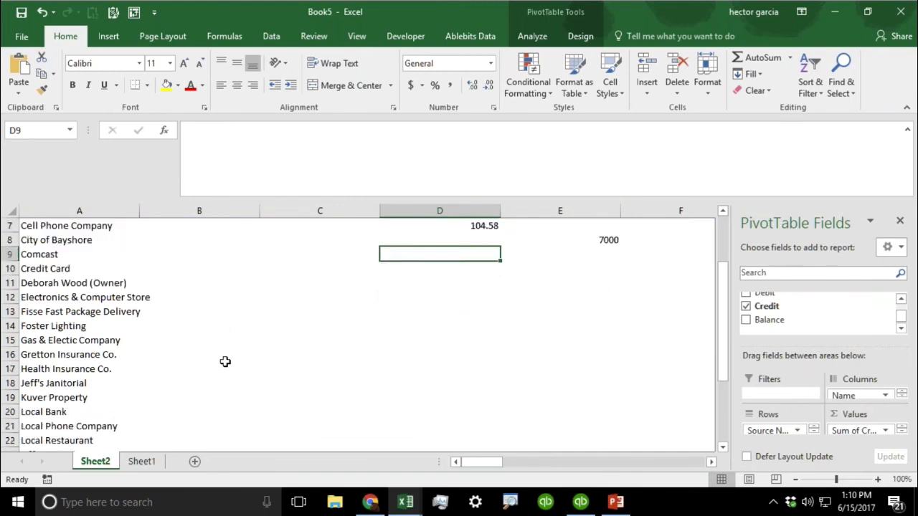
scroll(227, 364, up, 1)
scroll(226, 364, up, 5)
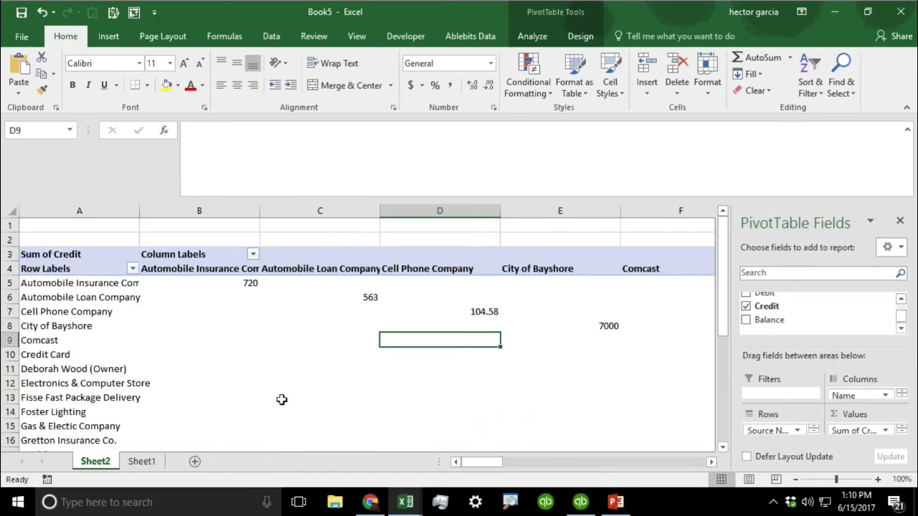
click(253, 255)
click(129, 376)
text(th)
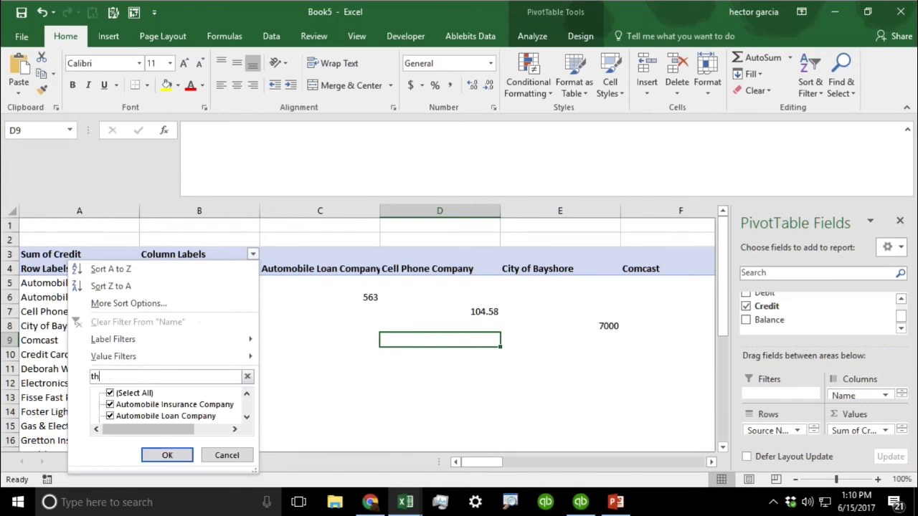
key(BackSpace)
key(BackSpace)
key(BackSpace)
key(BackSpace)
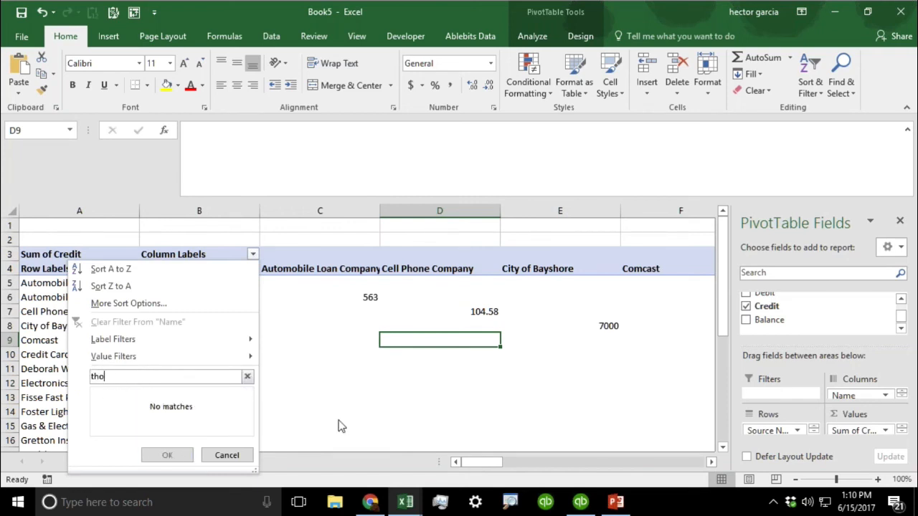
- Examine the PivotTable column for Kern Lighting Warehouse:Store #34 and its amounts against the vendor rows
drag(484, 463, 591, 463)
click(420, 268)
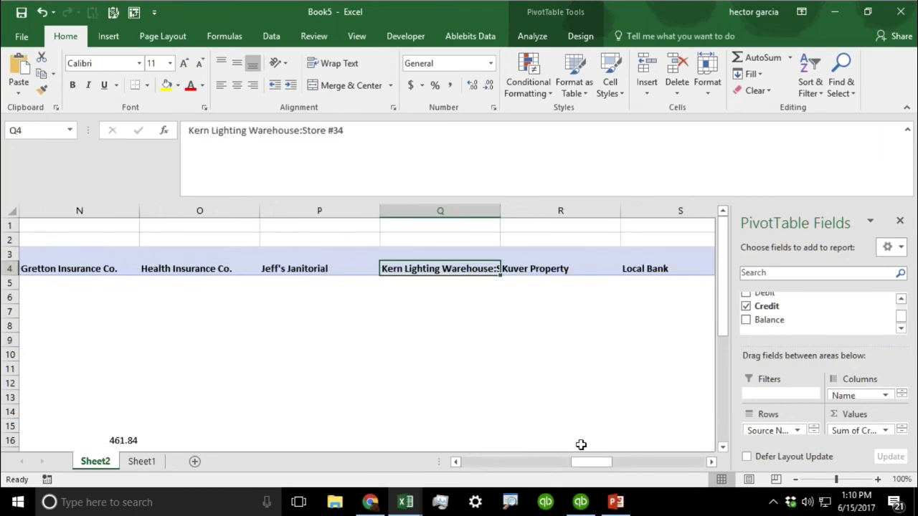
drag(725, 311, 725, 384)
click(391, 326)
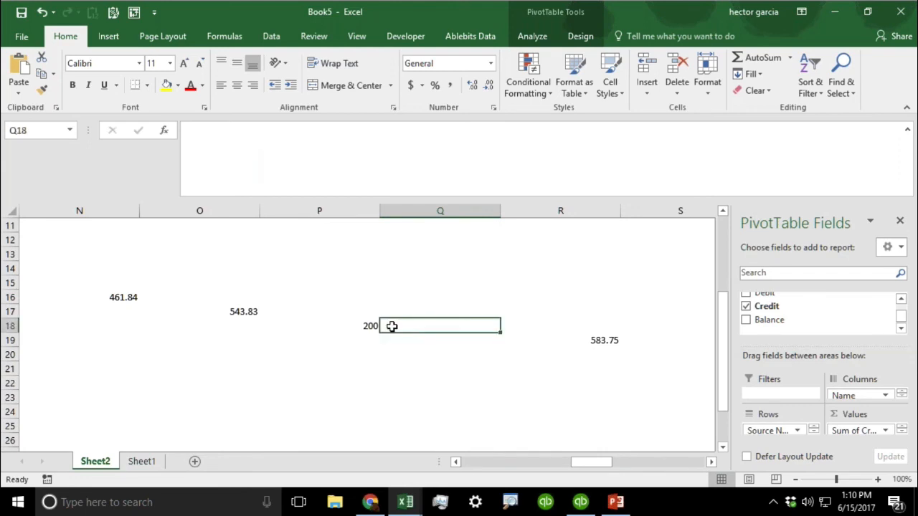
key(Left)
mouse_move(724, 338)
mouse_down()
mouse_move(723, 326)
mouse_move(720, 391)
mouse_move(722, 334)
mouse_up()
drag(586, 461, 395, 467)
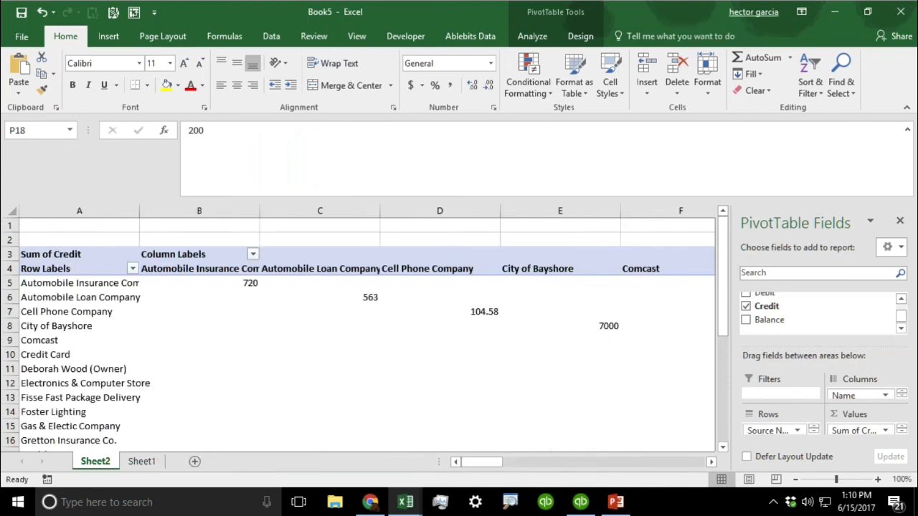
- Close the Book5 workbook without saving and switch to the Custom Transaction Detail Report in QuickBooks
click(900, 11)
click(455, 267)
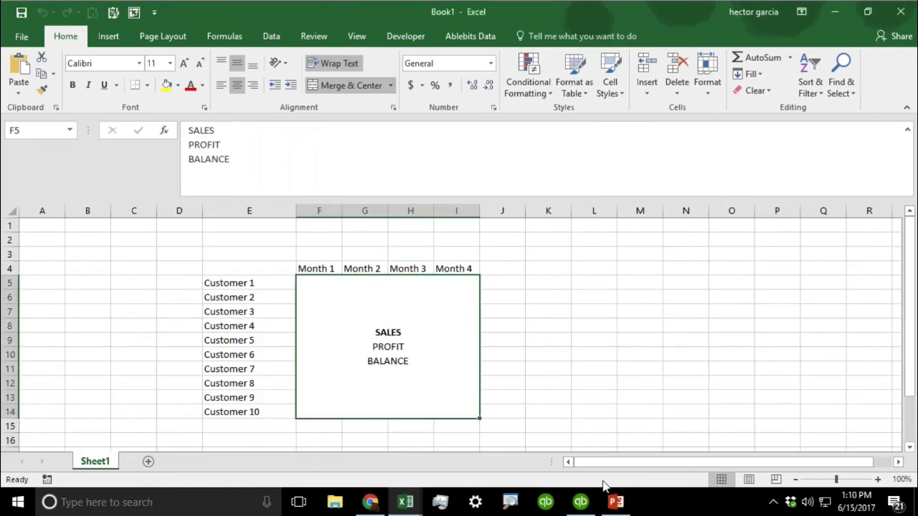
click(580, 502)
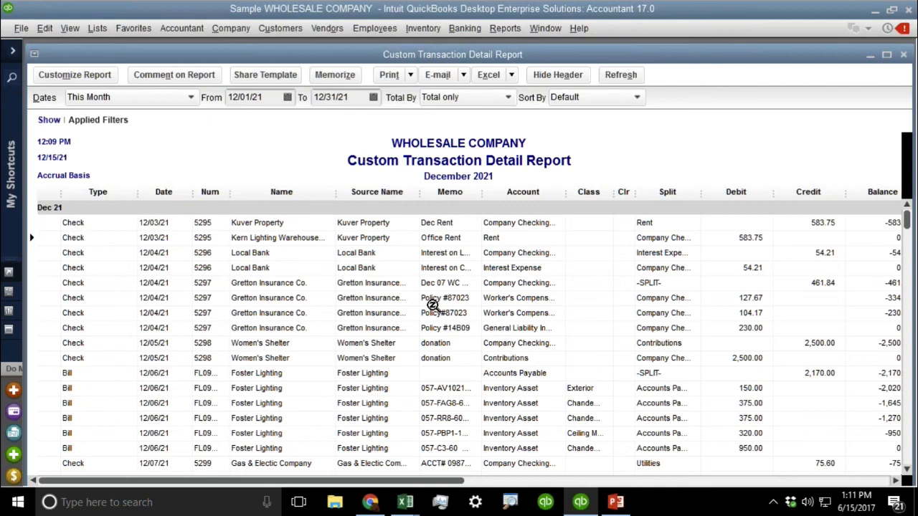
- Add the Account Type column to the Custom Transaction Detail Report and review it across the listed transactions
click(85, 76)
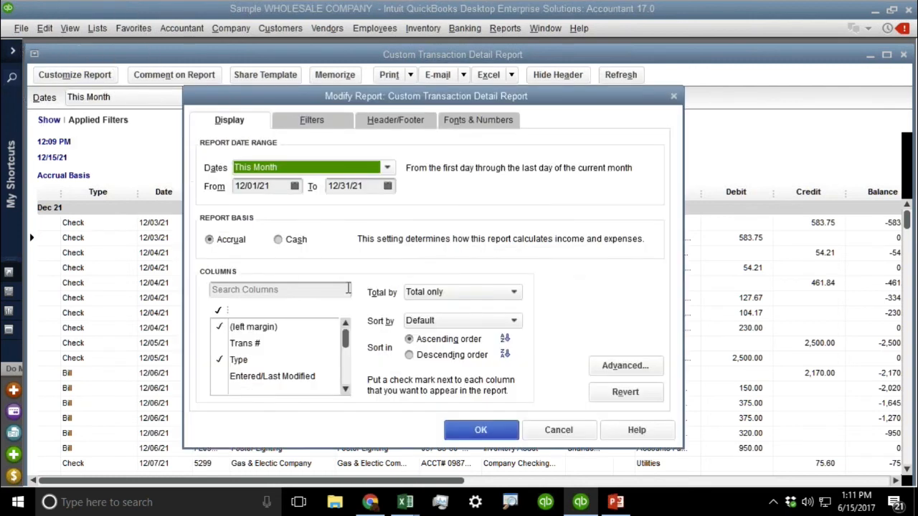
drag(345, 391, 348, 398)
click(269, 290)
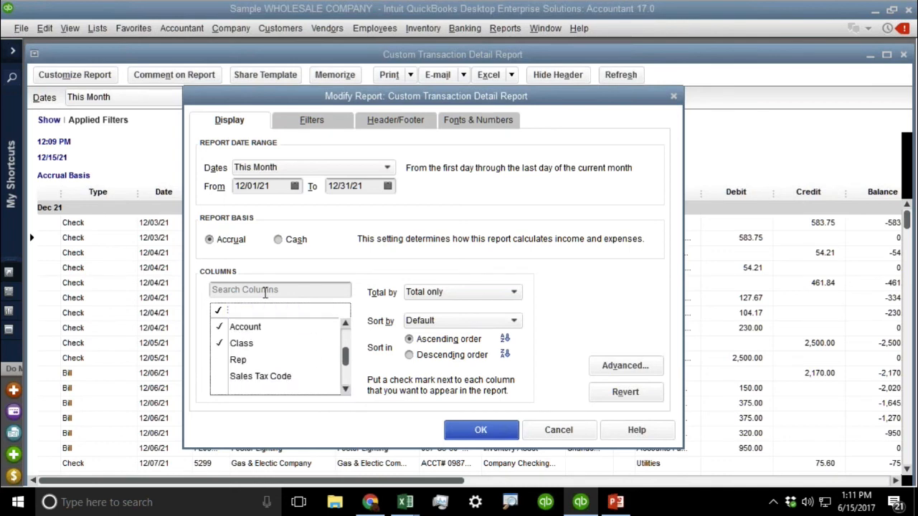
text(account)
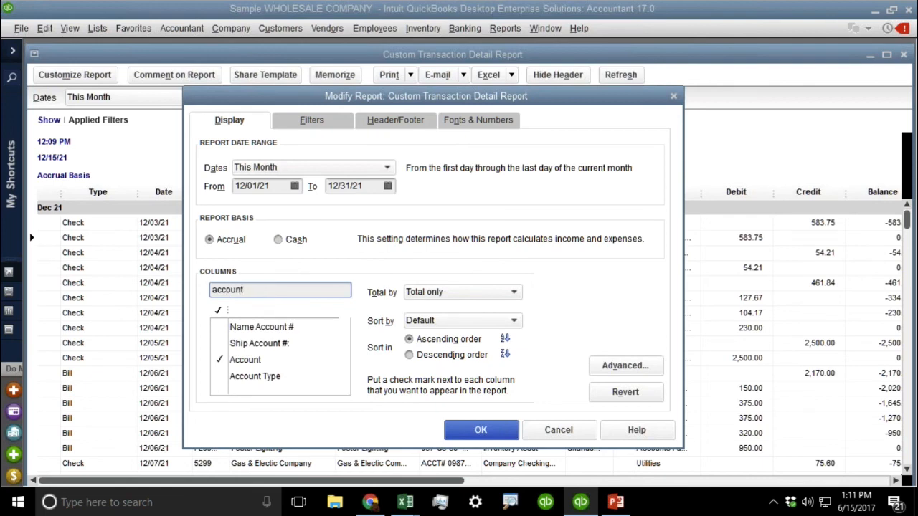
click(267, 376)
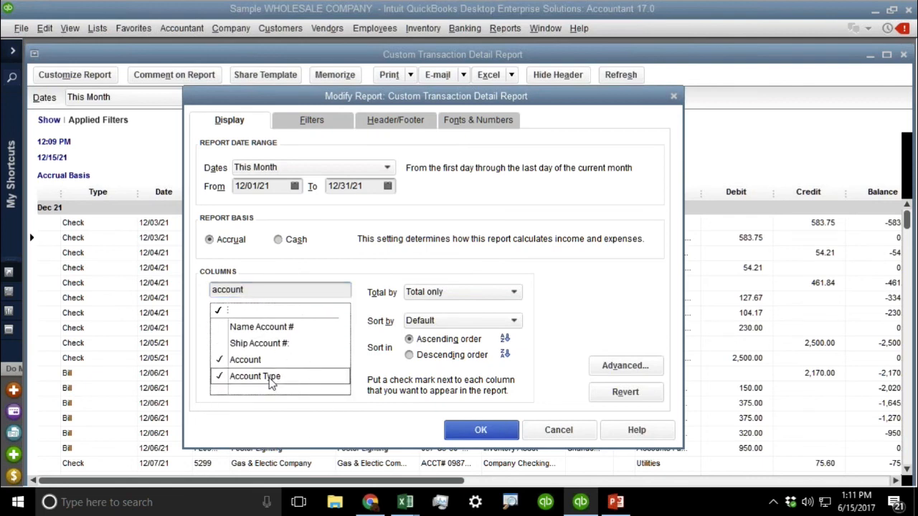
click(480, 430)
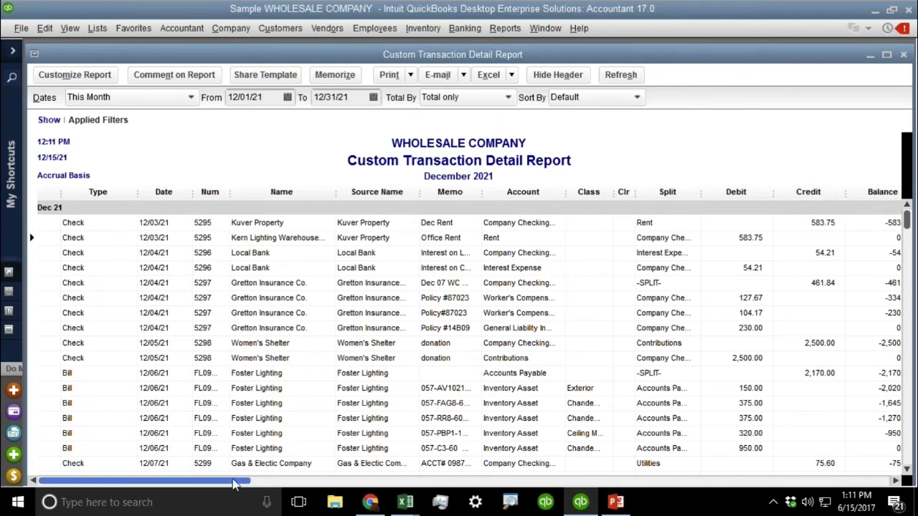
drag(240, 481, 802, 466)
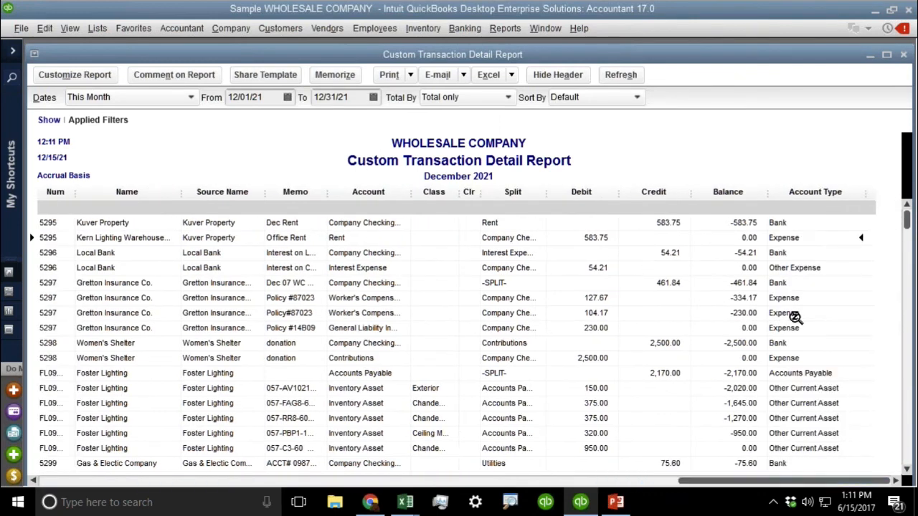
scroll(807, 325, down, 12)
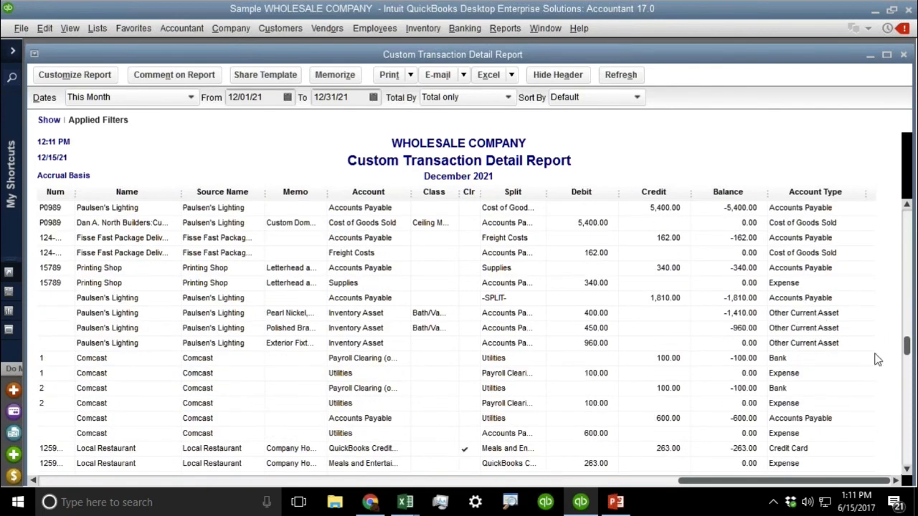
- Open a Custom Summary Report, review the choices for displaying its columns, and close it without modifying it
click(512, 28)
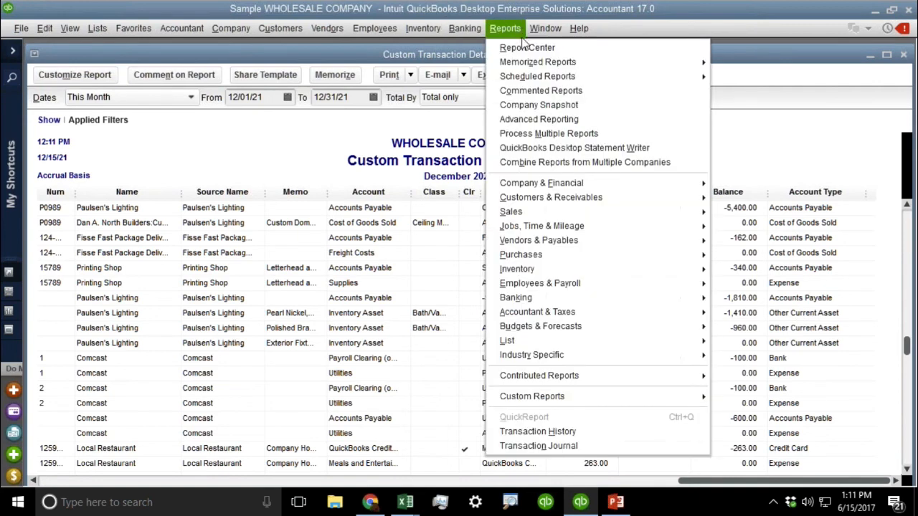
mouse_move(569, 398)
click(776, 412)
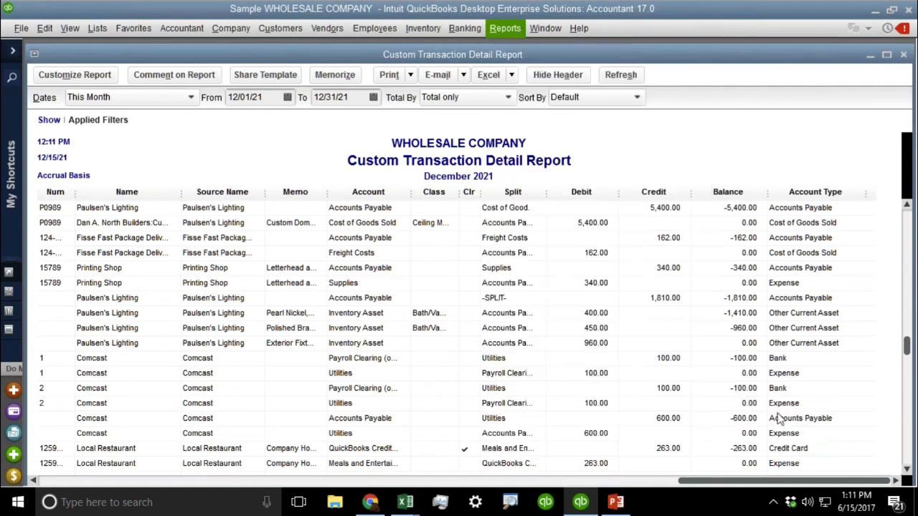
click(310, 278)
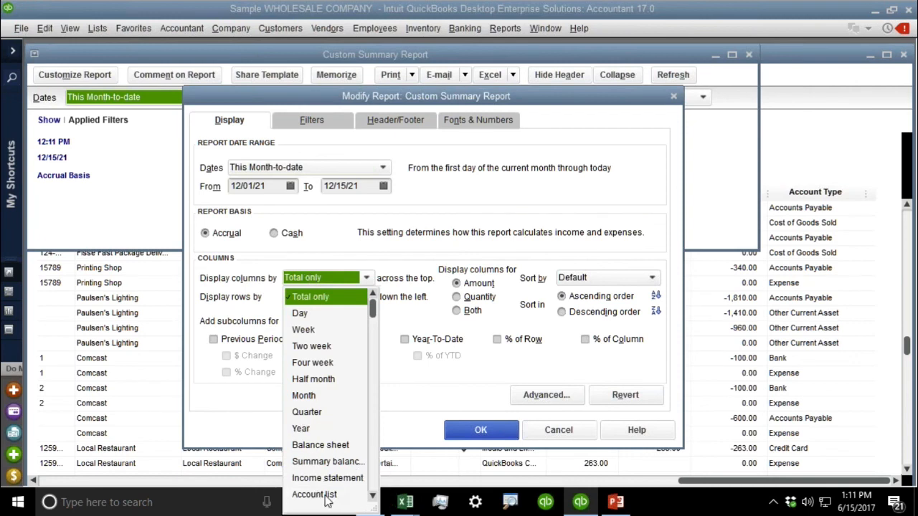
click(557, 431)
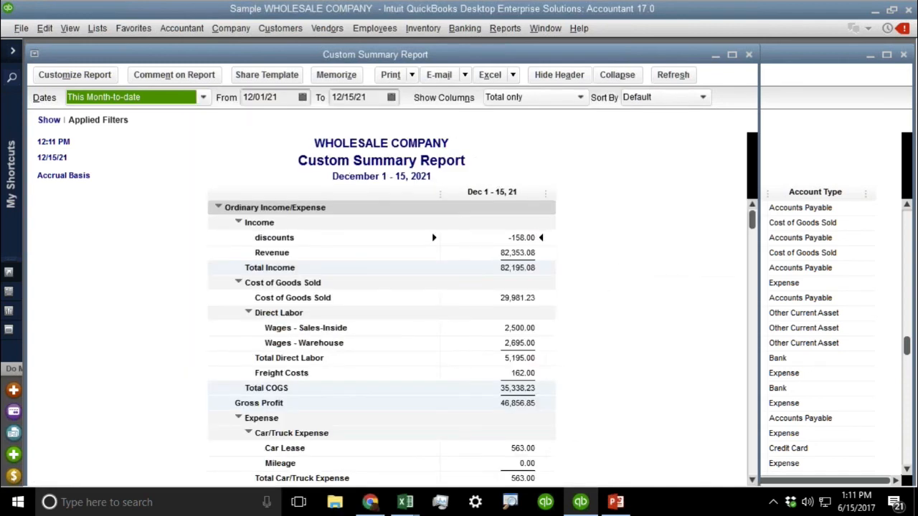
click(748, 55)
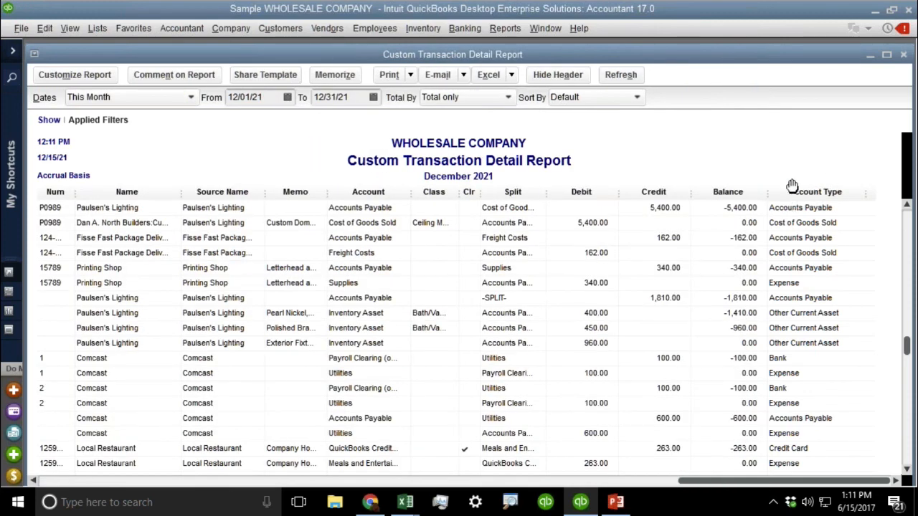
- Export the Custom Transaction Detail Report to a new Excel worksheet and switch to the Book7 workbook
click(505, 79)
click(505, 94)
click(395, 357)
click(407, 508)
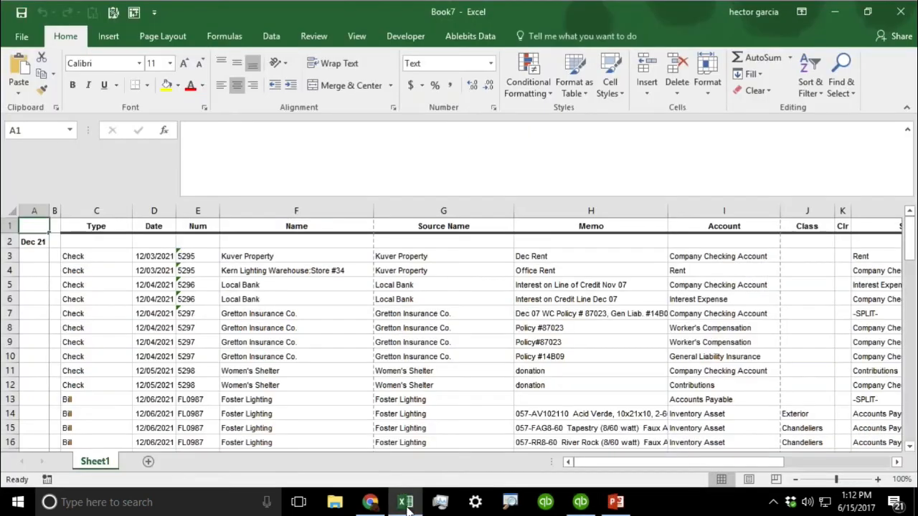
click(405, 504)
click(405, 505)
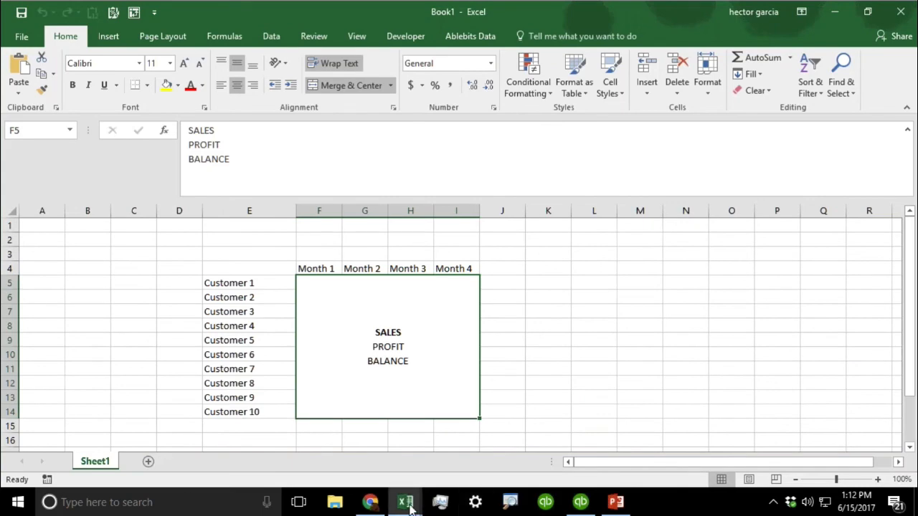
mouse_move(406, 502)
click(224, 431)
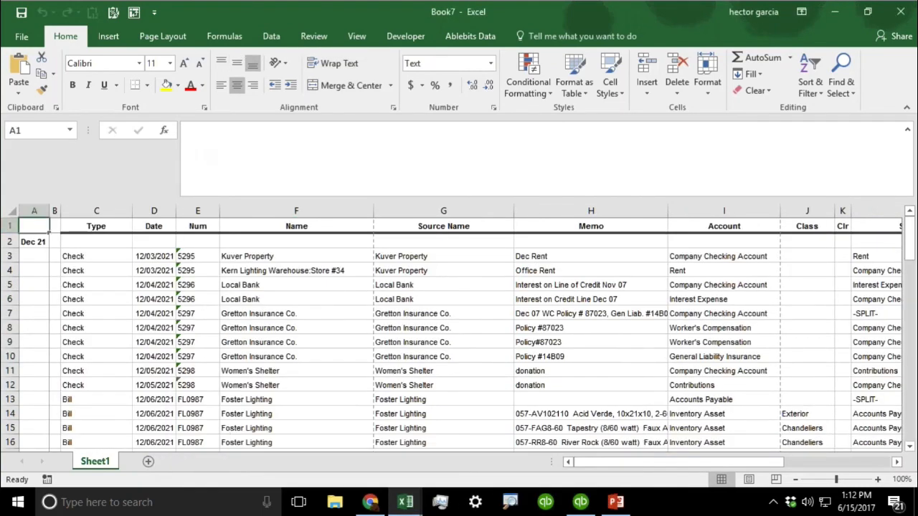
- Delete columns A and B and the blank row 2 beneath the headers of the exported data
drag(34, 210, 60, 211)
right_click(44, 211)
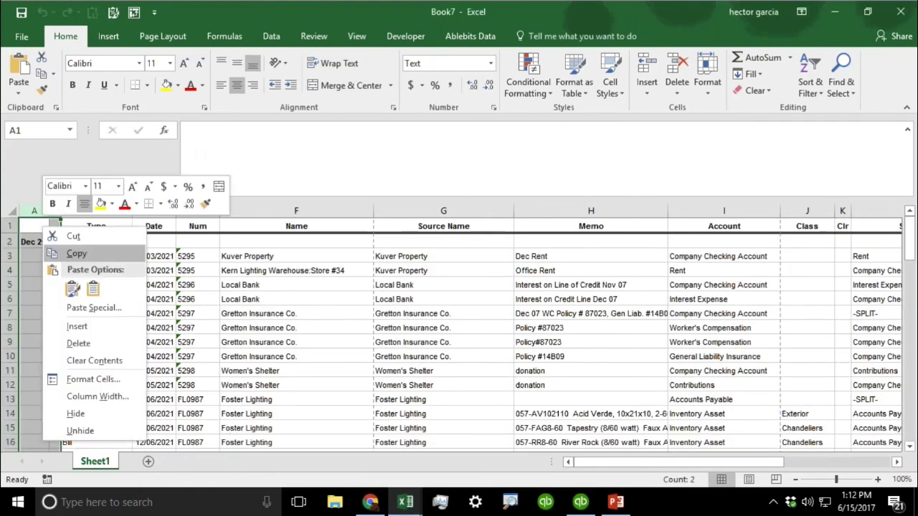
click(79, 344)
click(6, 241)
right_click(6, 242)
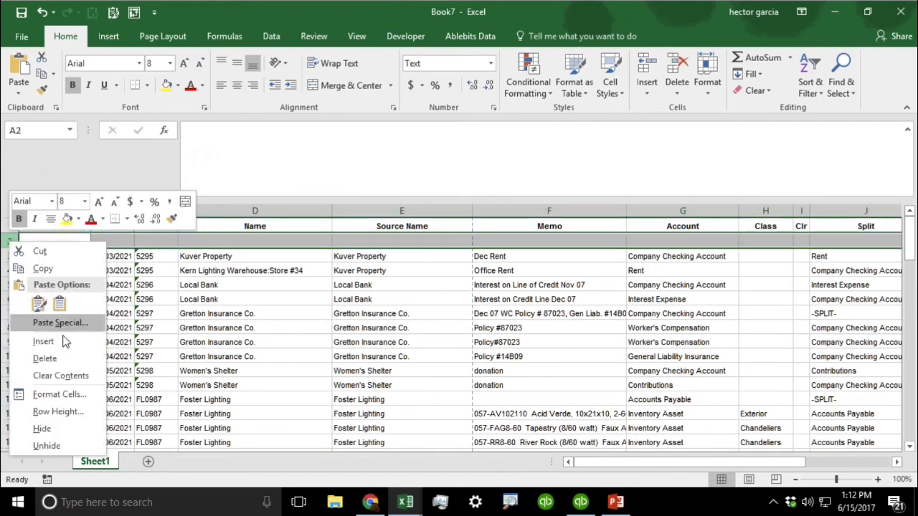
click(74, 357)
- Delete the totals row 74 below the last transaction and select a cell inside the data
drag(908, 236, 908, 419)
click(9, 411)
right_click(9, 411)
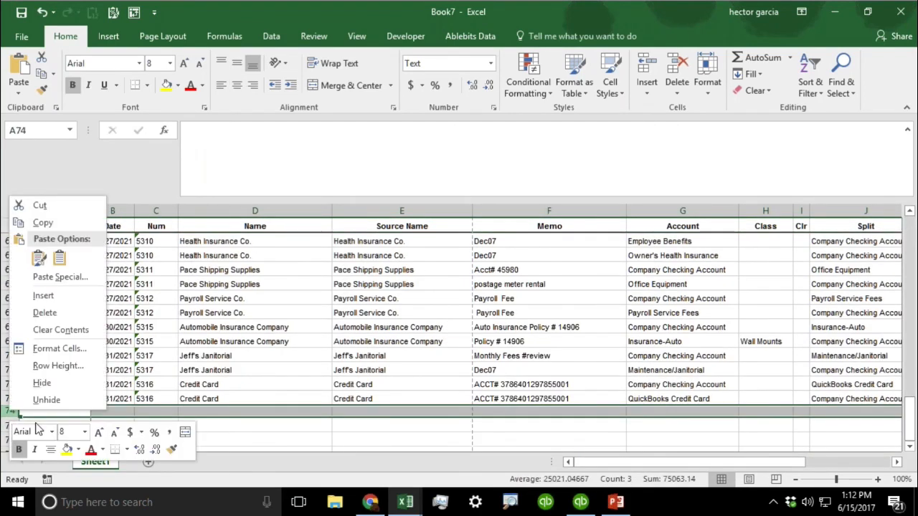
click(43, 313)
scroll(374, 328, up, 20)
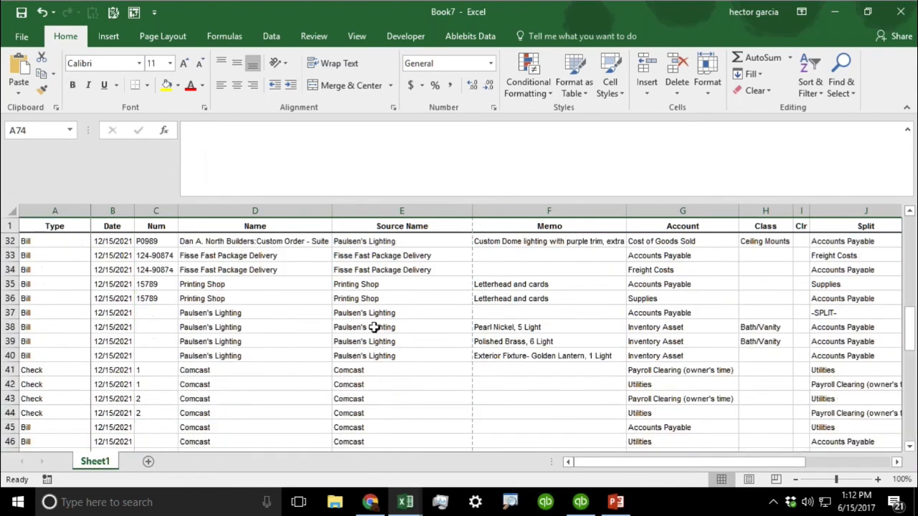
click(160, 300)
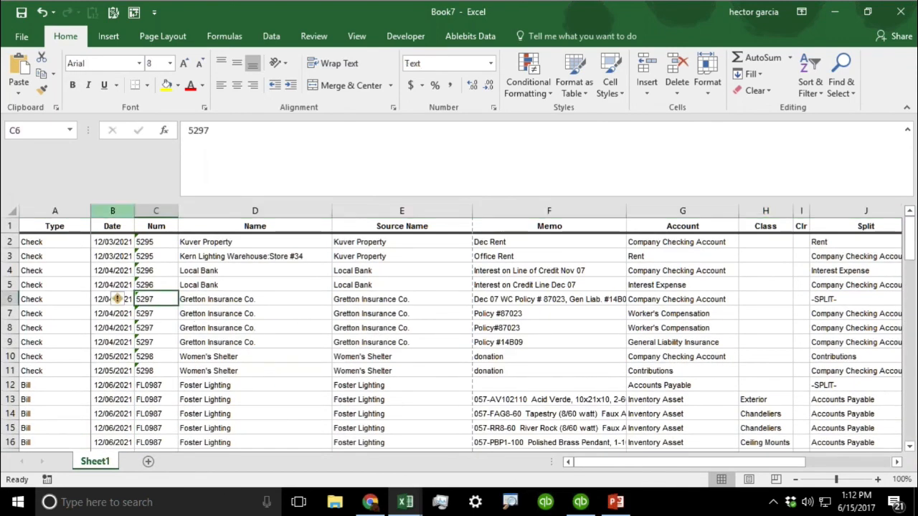
- Create a PivotTable on a new worksheet from Sheet1!$A$1:$N$73 with Account Type as its rows
click(110, 37)
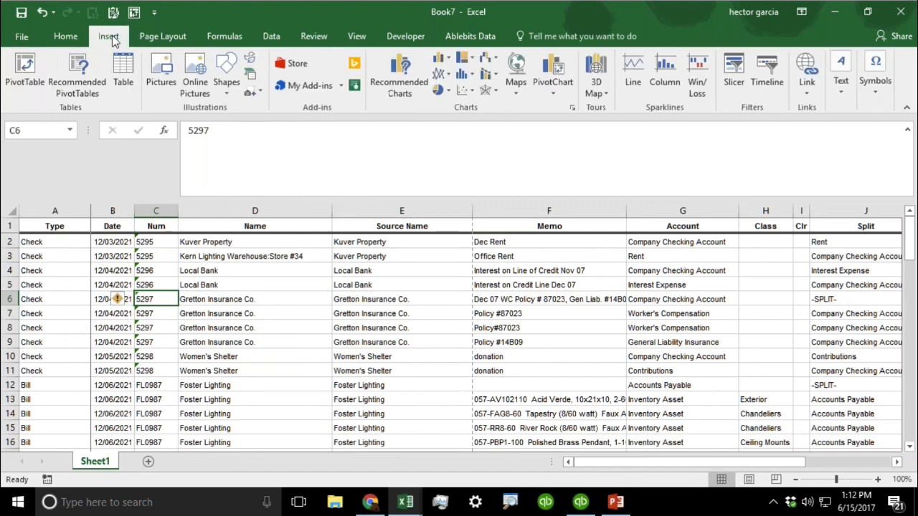
click(33, 68)
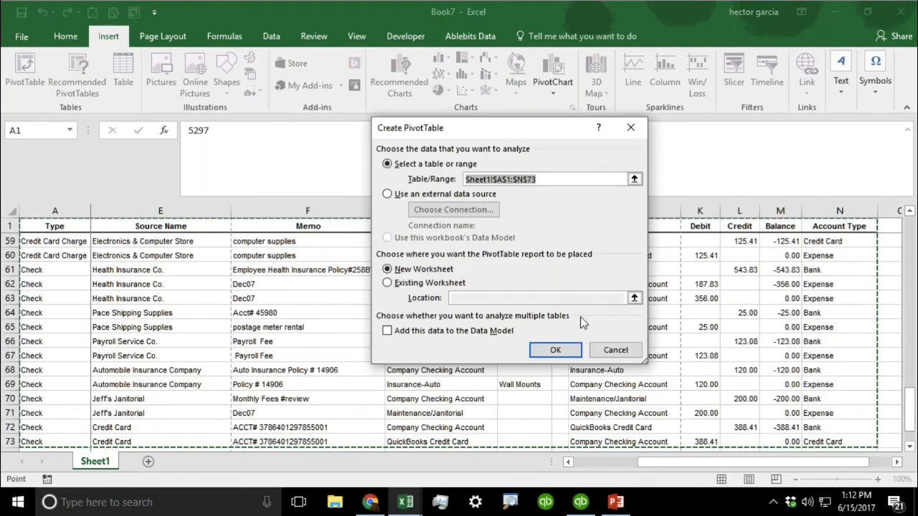
click(553, 350)
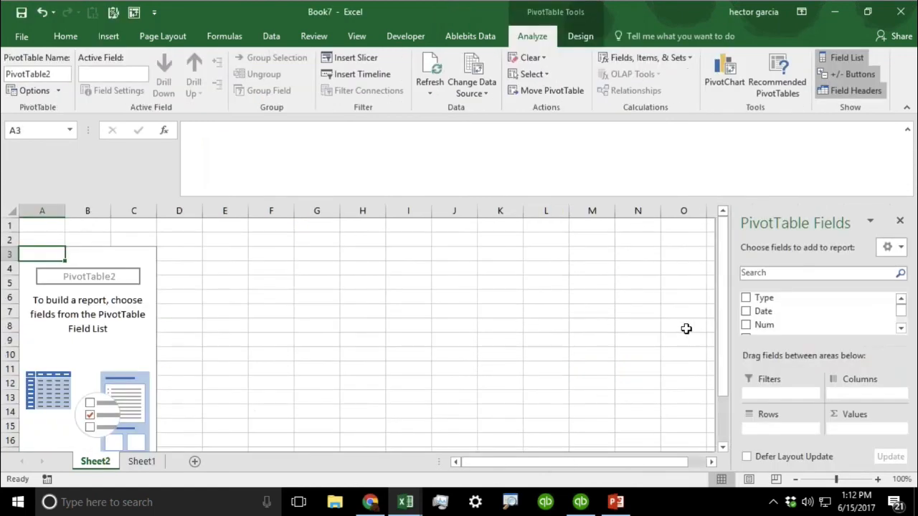
scroll(903, 328, down, 8)
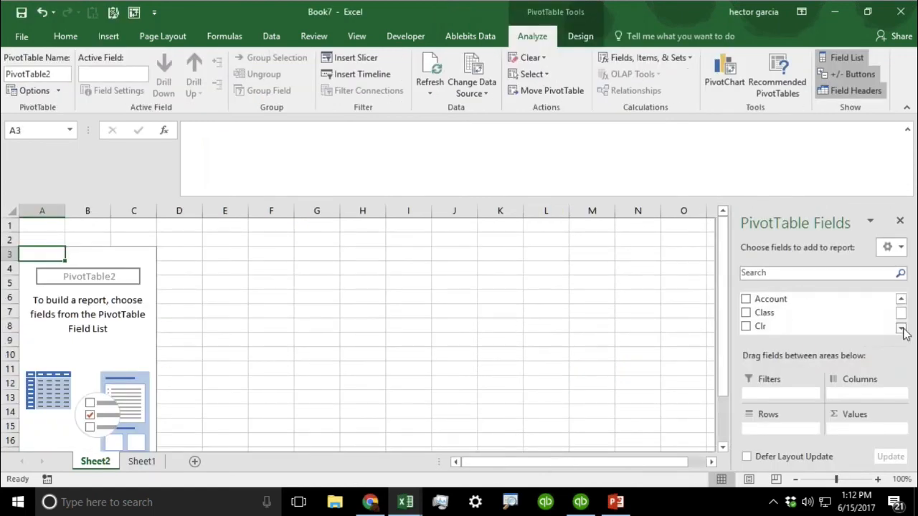
scroll(902, 328, down, 3)
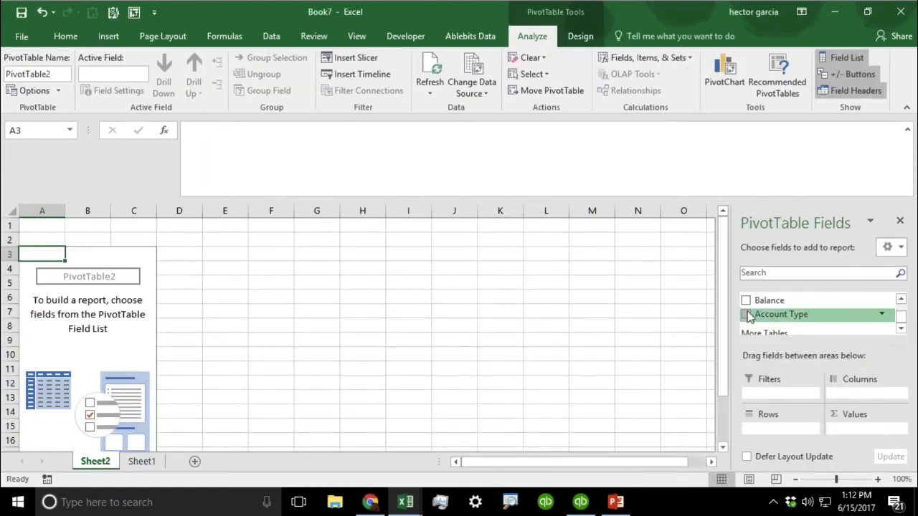
drag(770, 321, 761, 430)
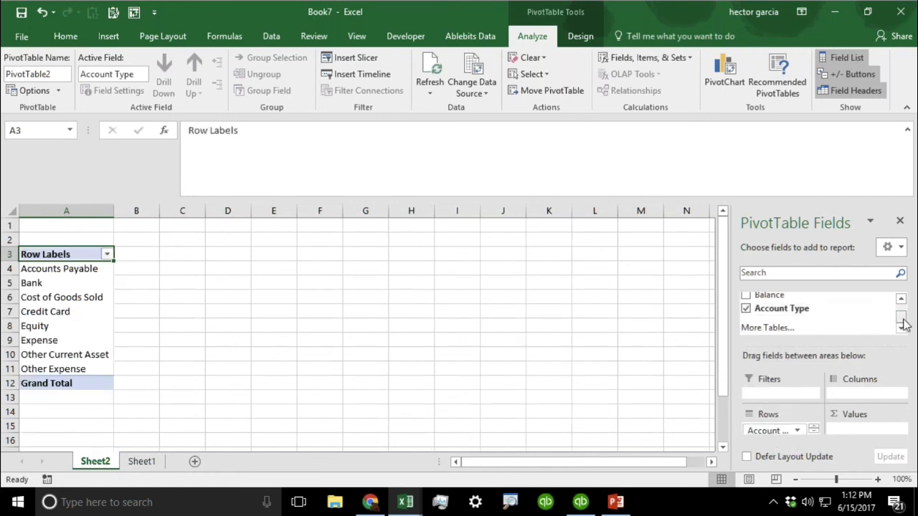
- Add the Debit and Credit fields to the PivotTable's values
drag(902, 316, 901, 316)
scroll(790, 322, up, 1)
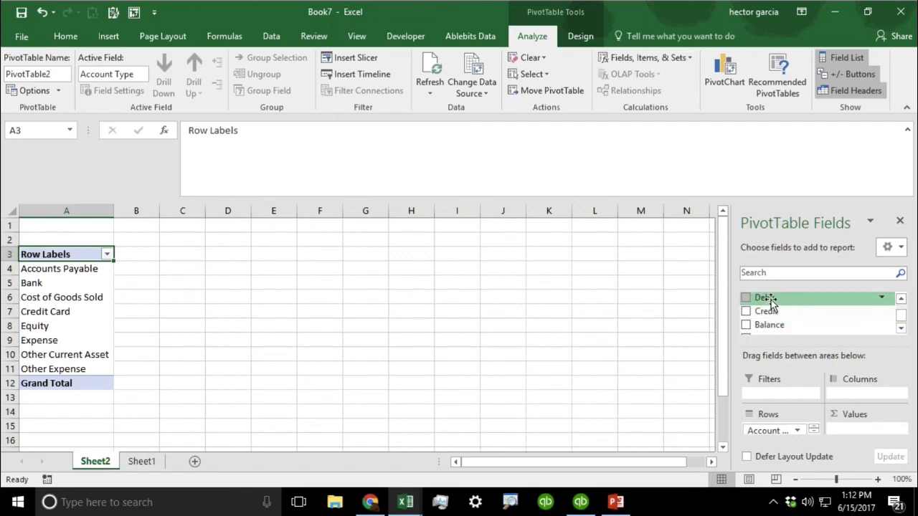
drag(762, 299, 847, 430)
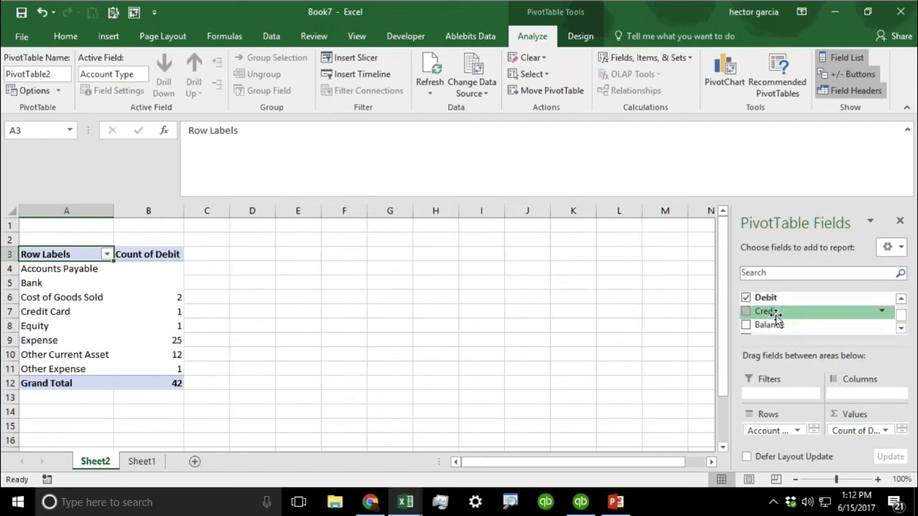
drag(774, 316, 854, 432)
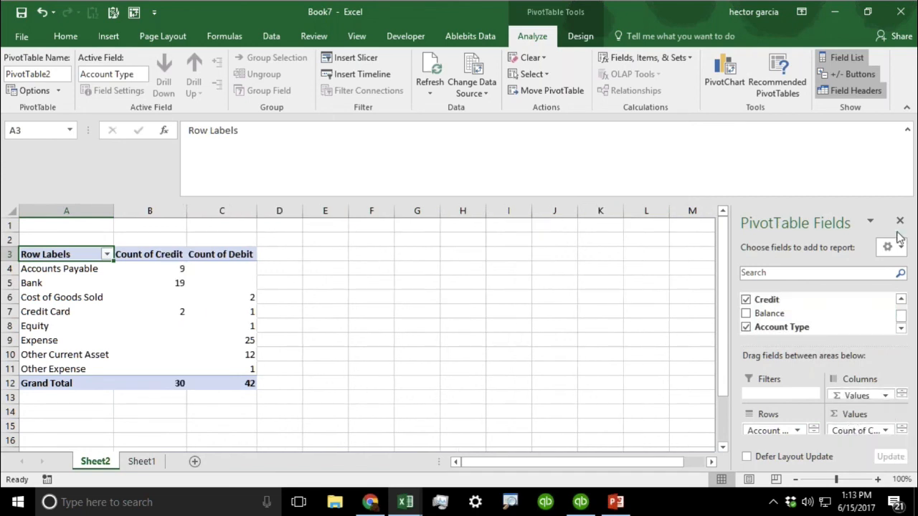
- Summarize both the Credit and Debit value fields by Sum instead of Count
drag(760, 198, 750, 100)
click(885, 416)
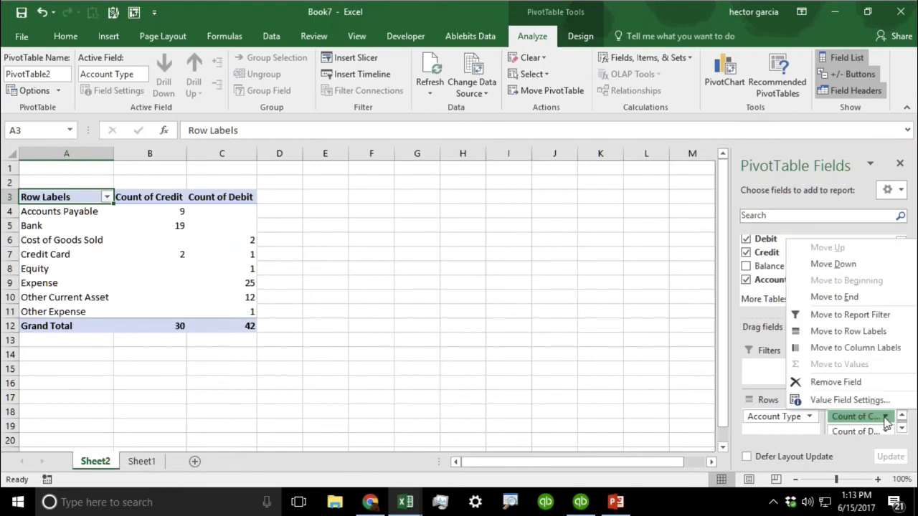
click(846, 401)
click(398, 255)
click(550, 341)
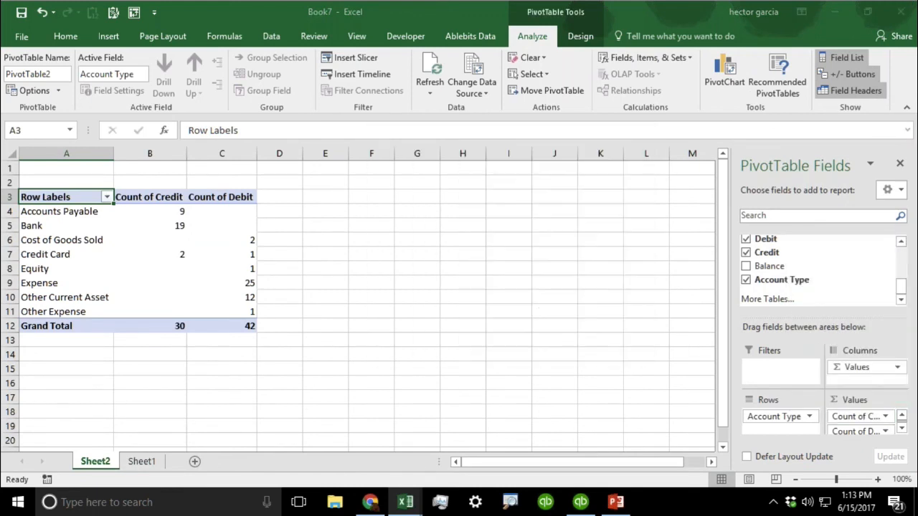
click(885, 431)
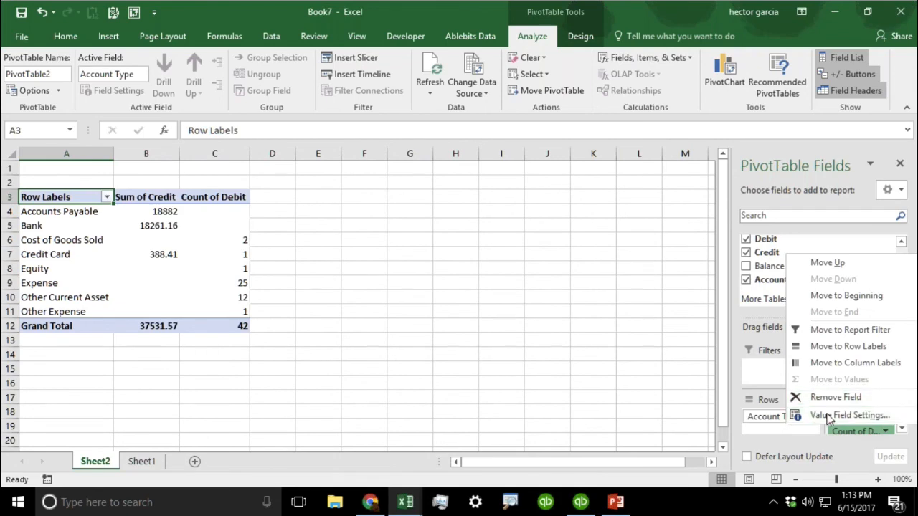
click(824, 472)
click(399, 255)
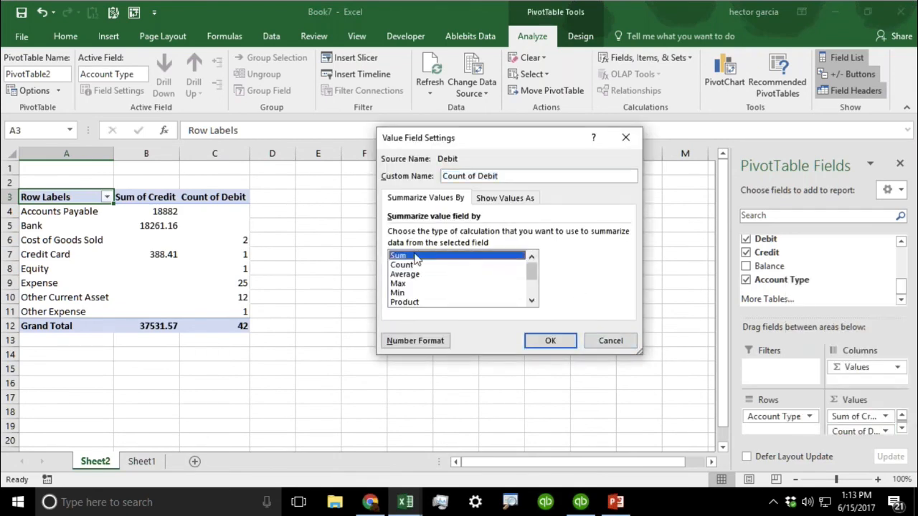
click(550, 341)
click(345, 254)
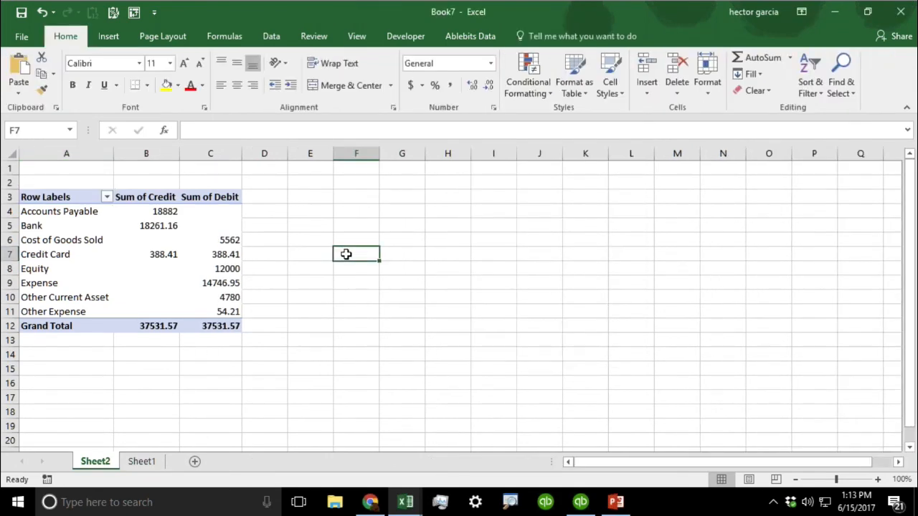
- Switch to QuickBooks and review which transaction types the Custom Transaction Detail Report's TransactionType filter includes
click(580, 501)
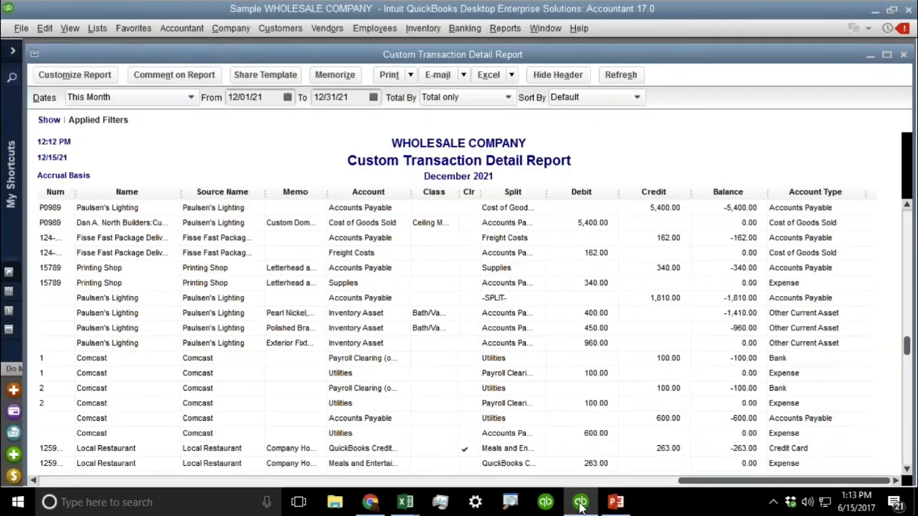
scroll(244, 289, up, 2)
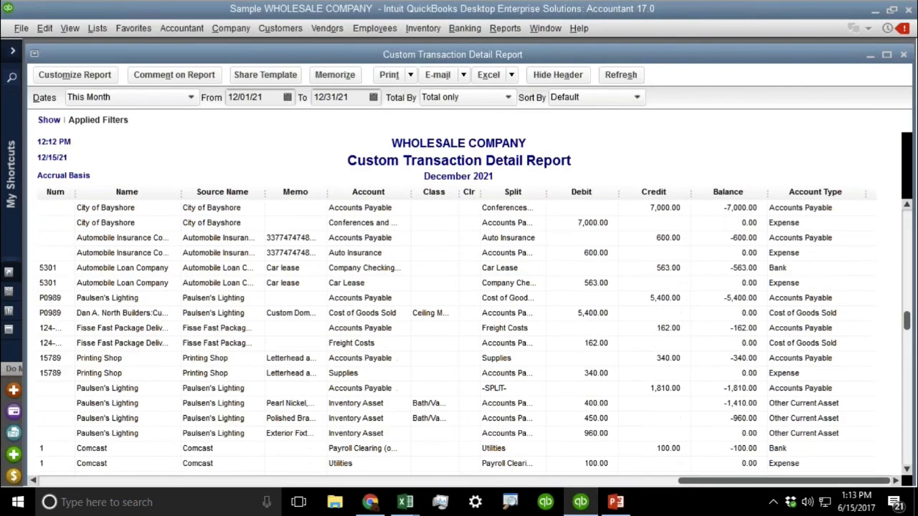
click(58, 79)
click(312, 120)
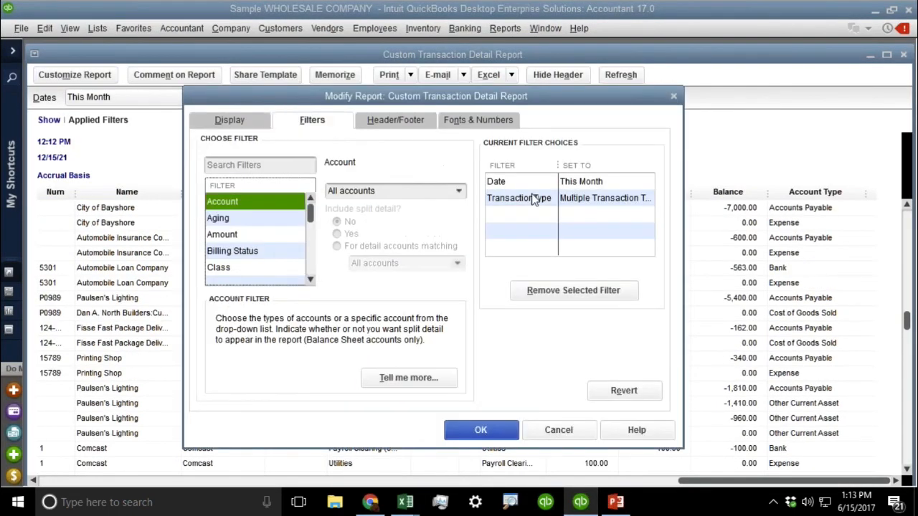
click(532, 199)
click(459, 192)
click(362, 228)
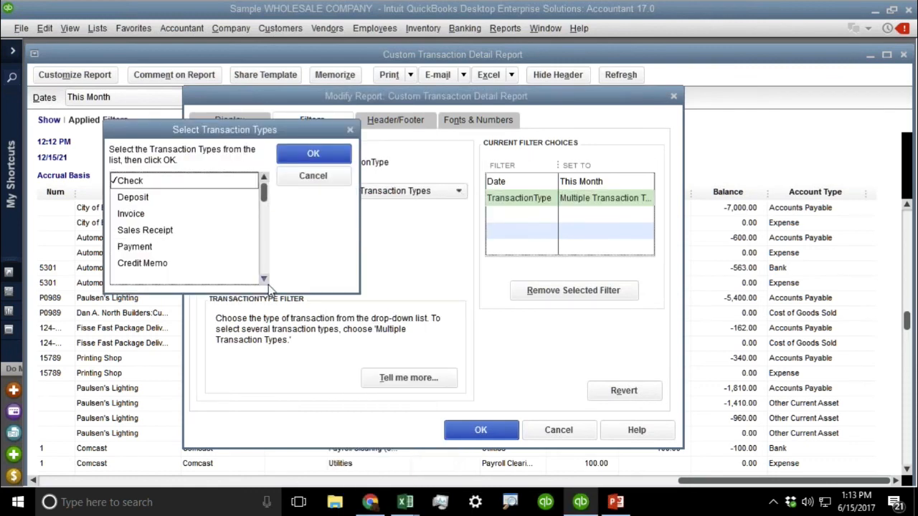
scroll(268, 285, down, 2)
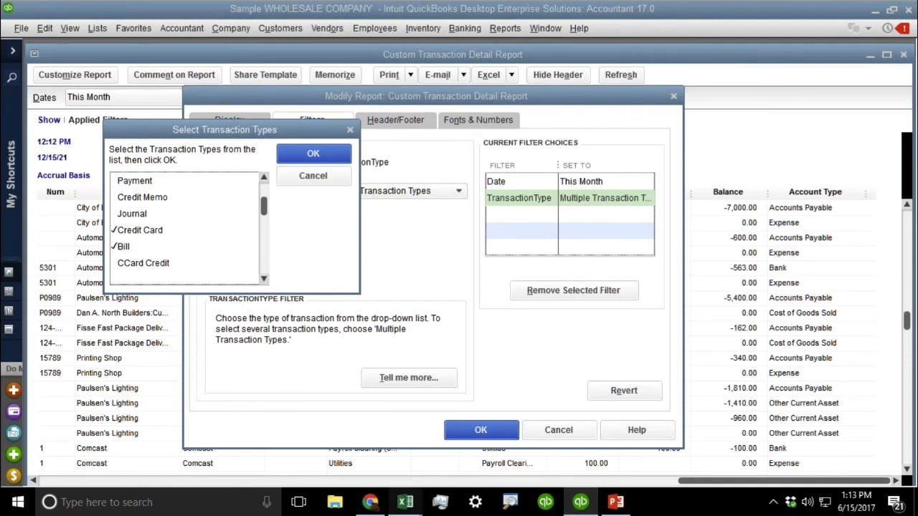
click(343, 172)
- Return to Book7 in Excel and select the Sum of Credit values across all account types for review
mouse_move(405, 502)
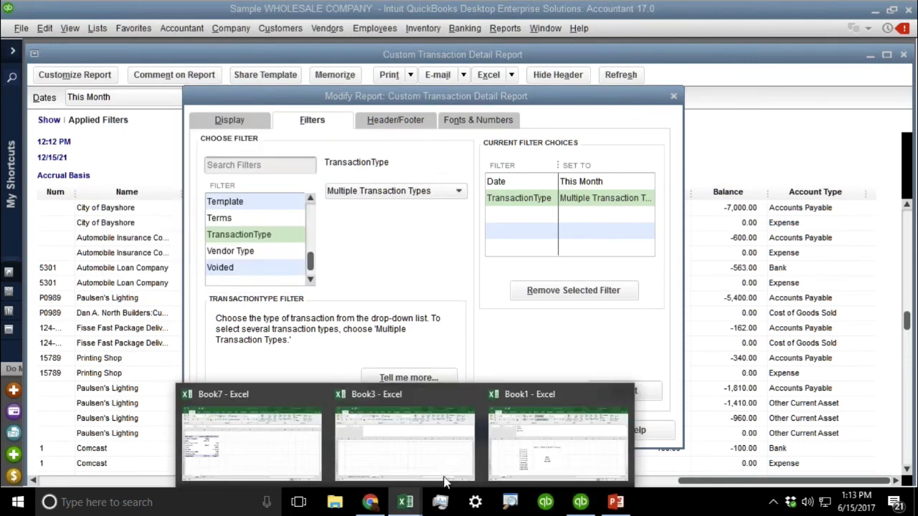
click(297, 433)
click(154, 344)
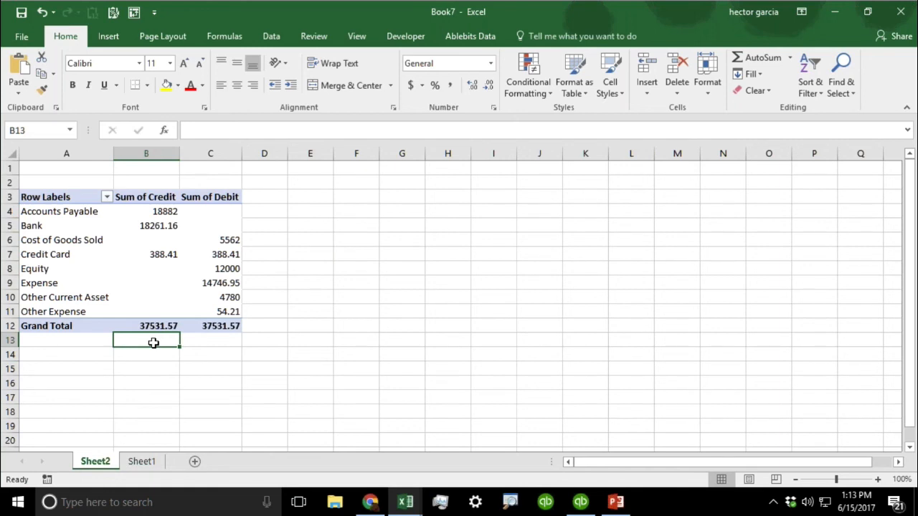
drag(149, 208, 151, 305)
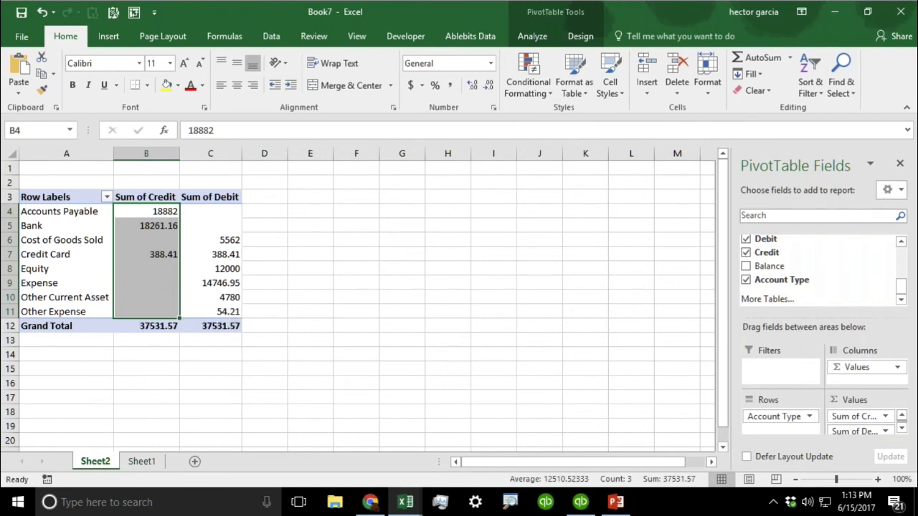
- Review the Sum of Debit values for Equity, Cost of Goods Sold, Other Current Asset and Other Expense in the PivotTable
drag(43, 268, 243, 266)
click(267, 280)
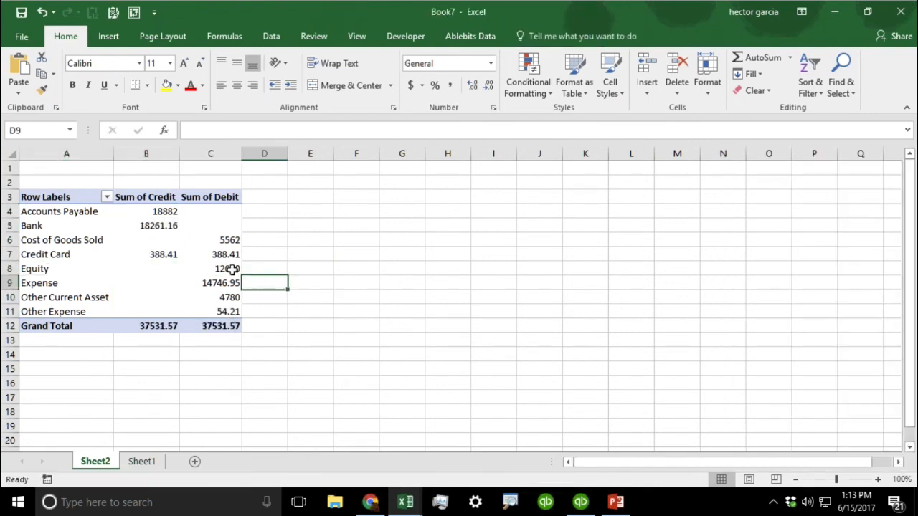
click(231, 269)
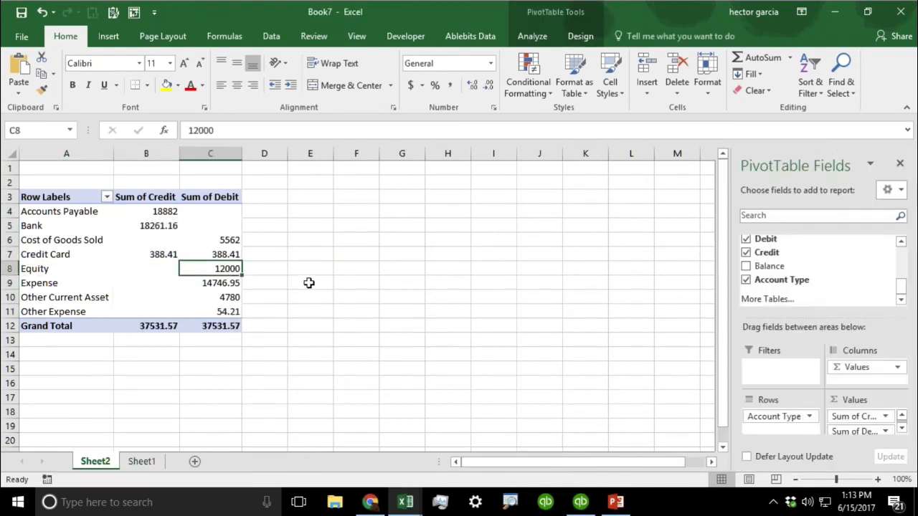
click(229, 242)
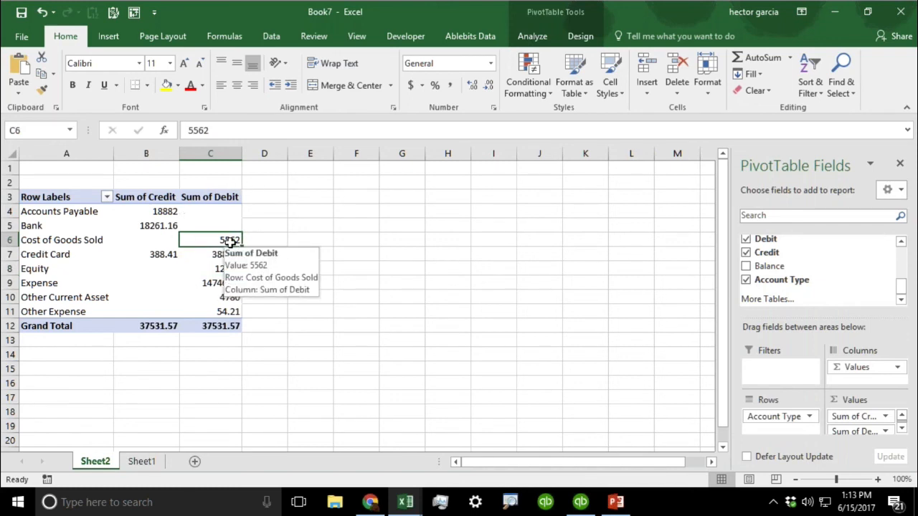
click(228, 298)
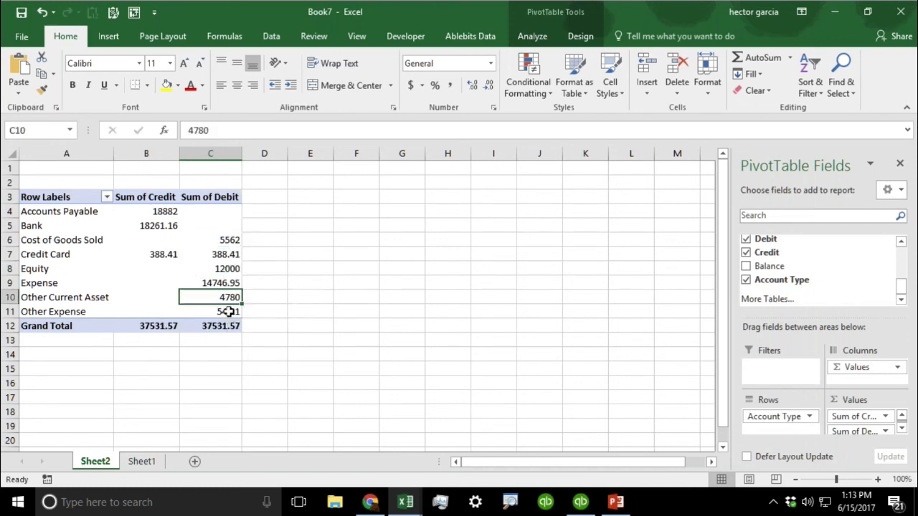
click(230, 312)
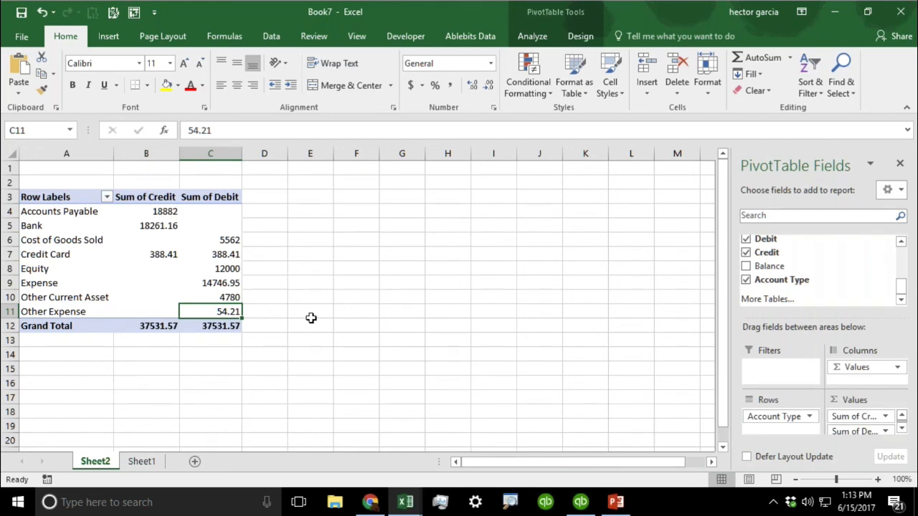
- Add the Source Name field to the PivotTable's rows beneath Account Type
drag(900, 287, 902, 267)
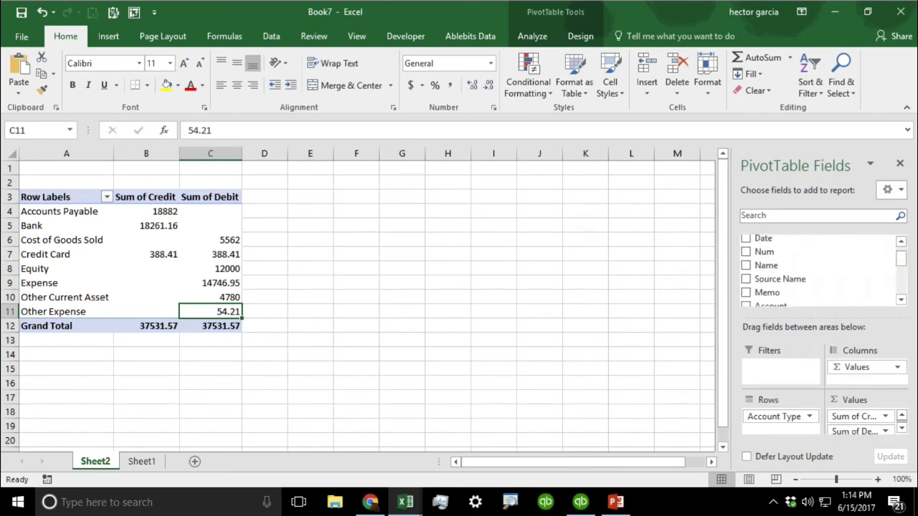
drag(29, 212, 49, 304)
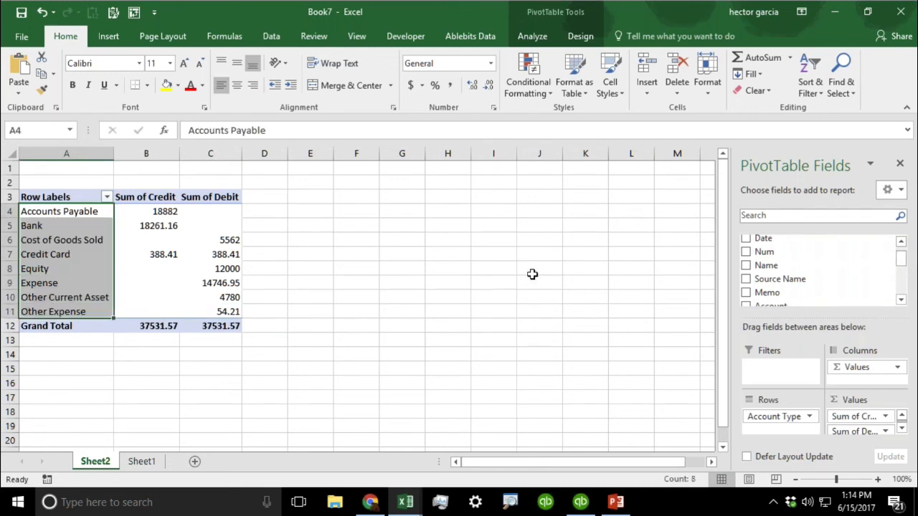
drag(902, 260, 901, 258)
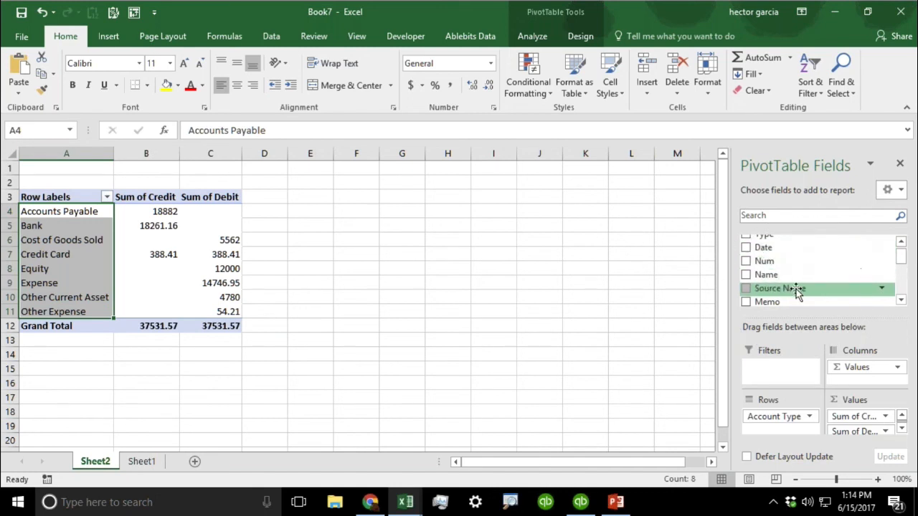
drag(797, 294, 790, 437)
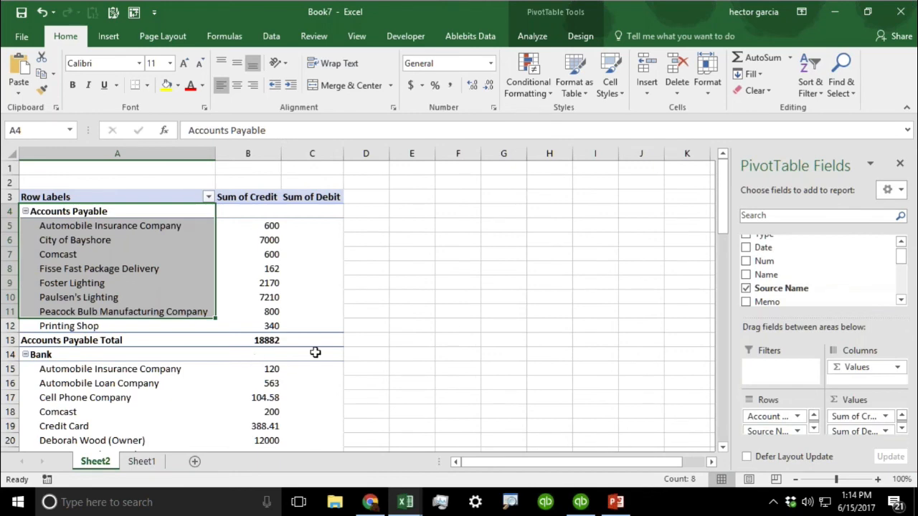
click(453, 324)
- Examine the source names and their amounts within each account type, from Accounts Payable down to Other Expense
drag(96, 227, 94, 324)
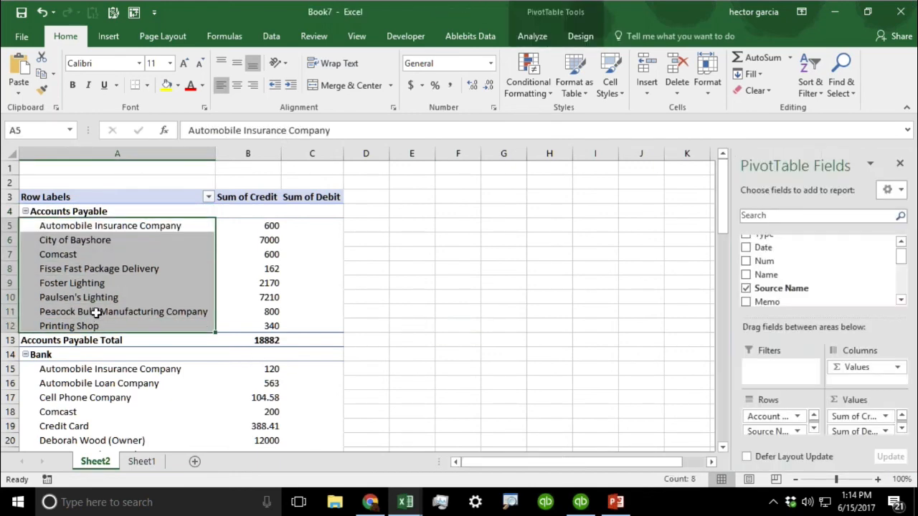
scroll(72, 215, down, 1)
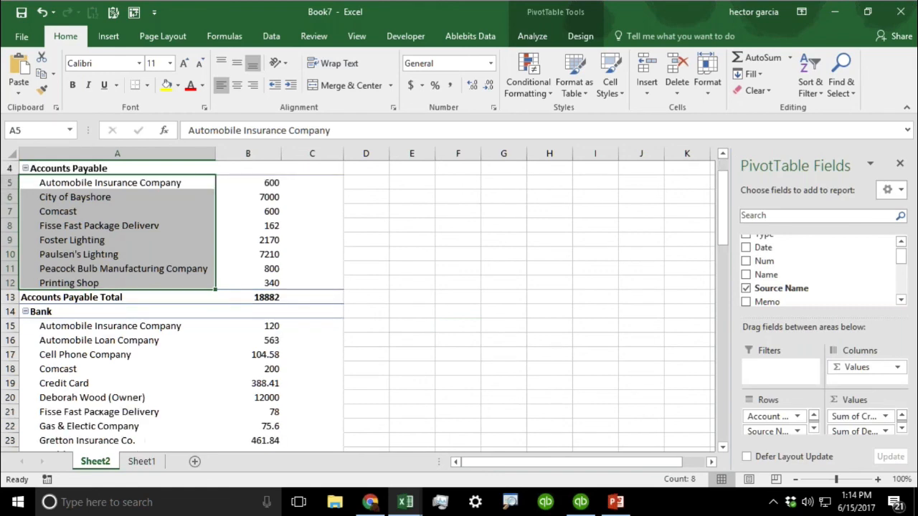
drag(78, 326, 82, 411)
scroll(88, 410, down, 7)
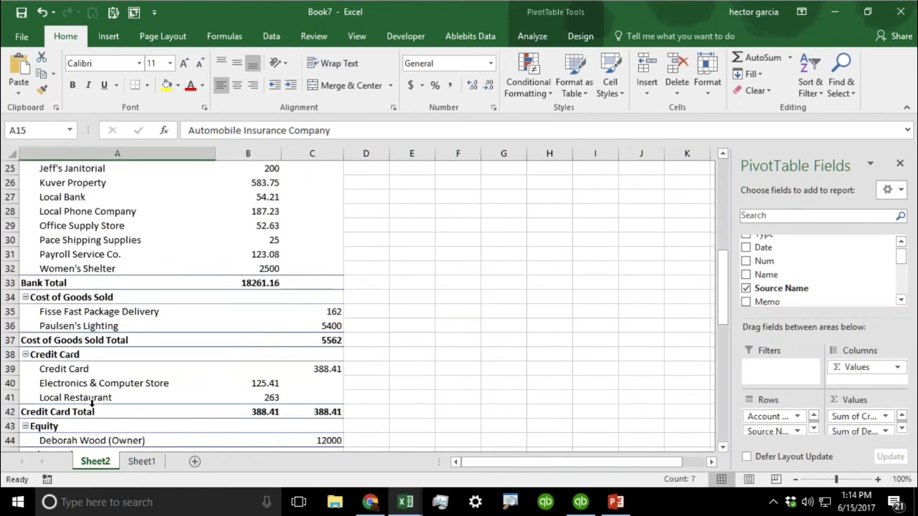
drag(78, 311, 82, 324)
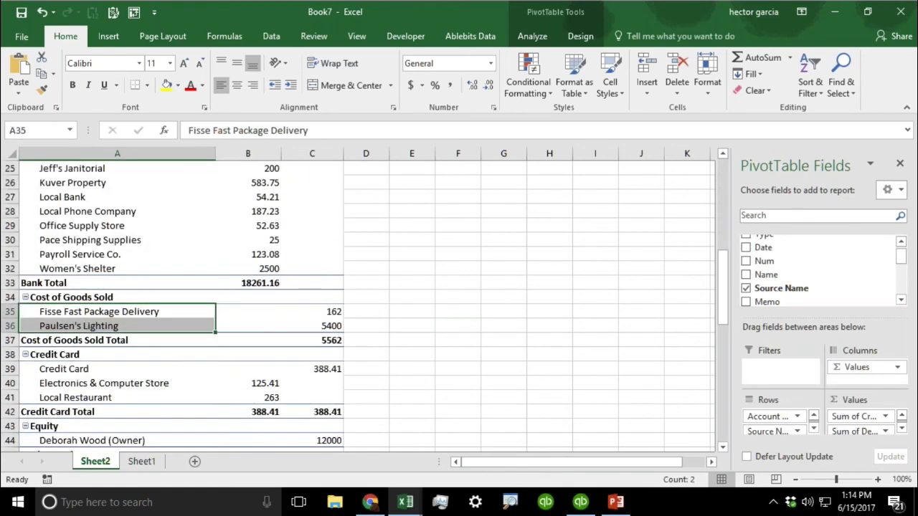
scroll(171, 344, down, 1)
scroll(171, 345, down, 1)
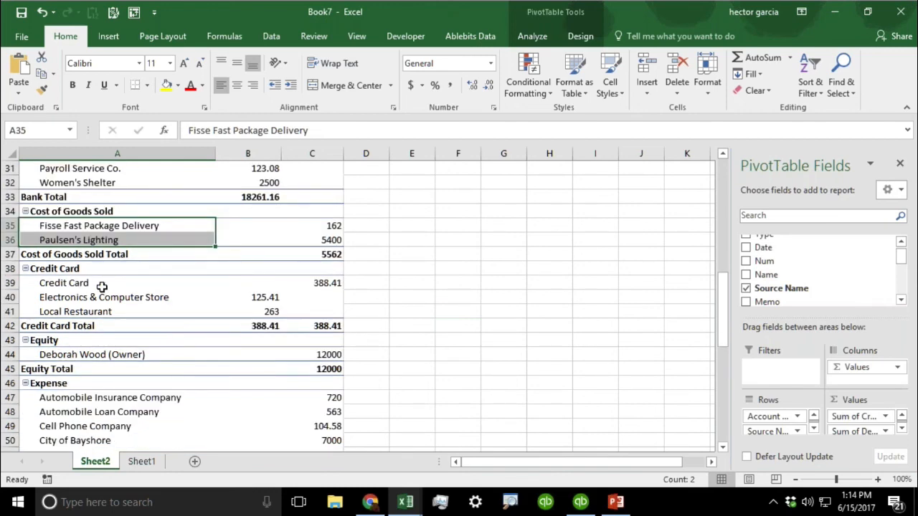
scroll(102, 287, down, 1)
drag(96, 354, 96, 426)
scroll(96, 426, down, 2)
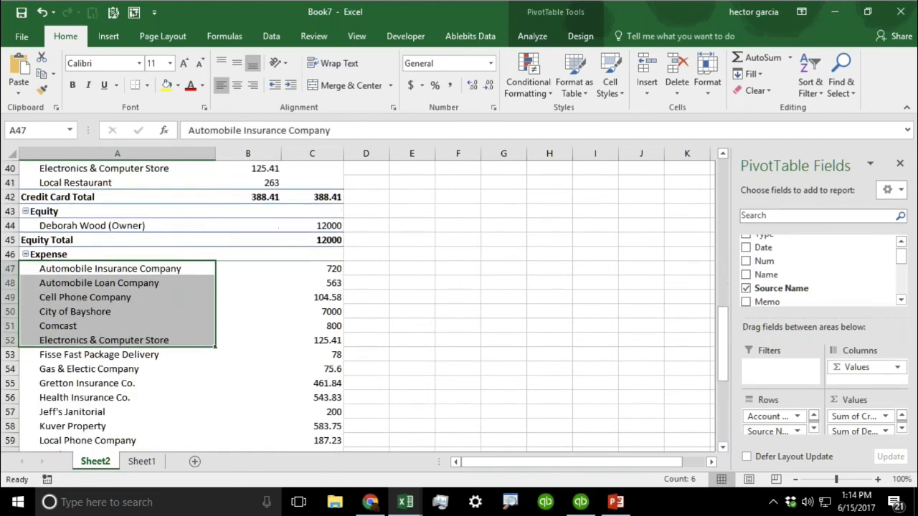
scroll(72, 214, down, 7)
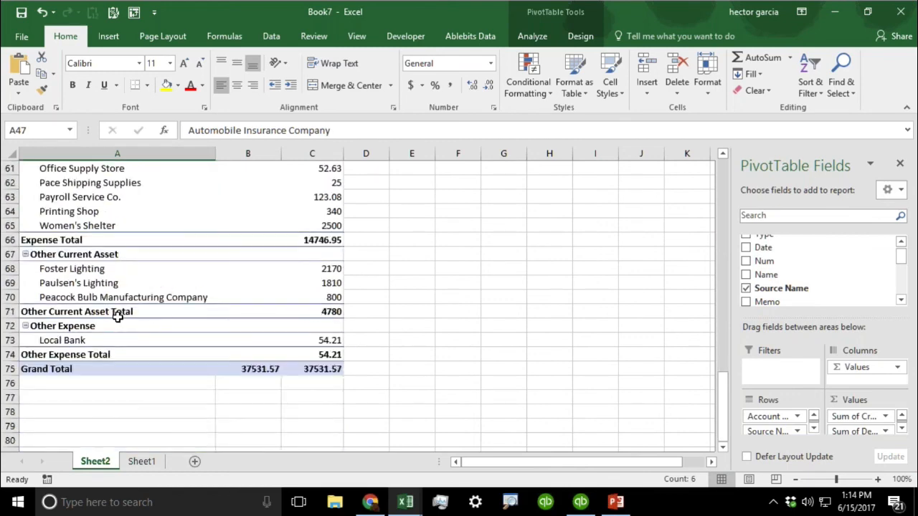
scroll(117, 317, up, 1)
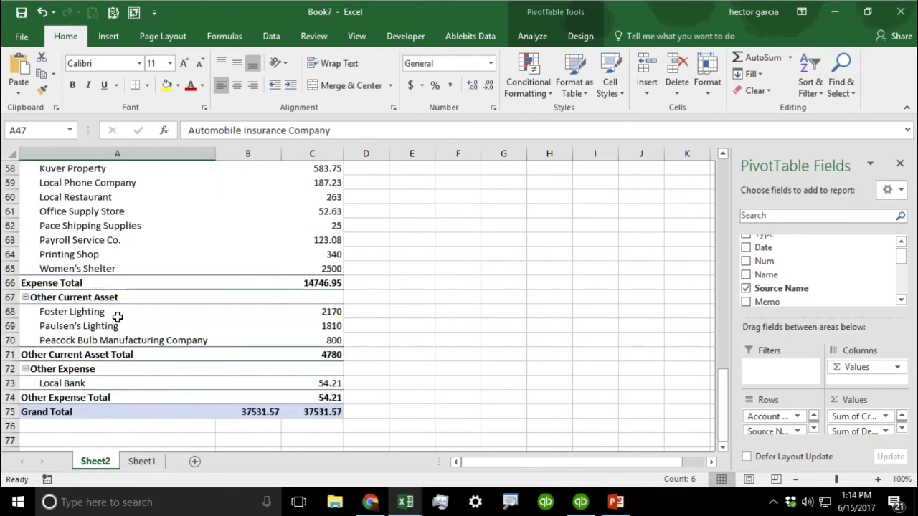
scroll(117, 317, up, 1)
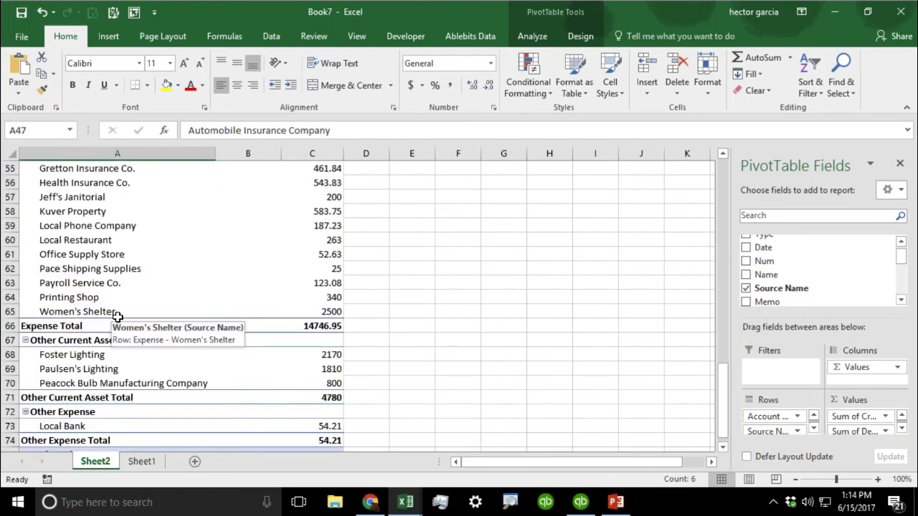
- Drill down into the Paulsen's Lighting debit under Other Current Asset to list its transactions on a new sheet
click(334, 368)
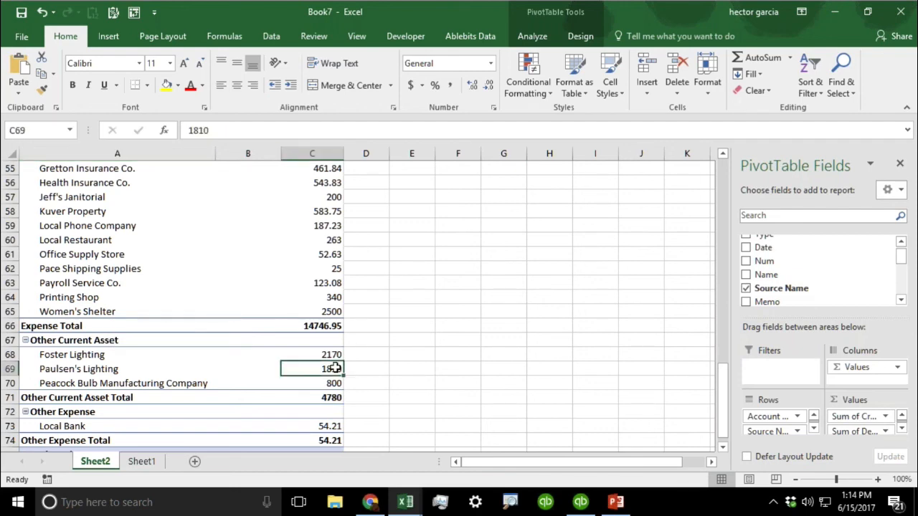
double_click(334, 368)
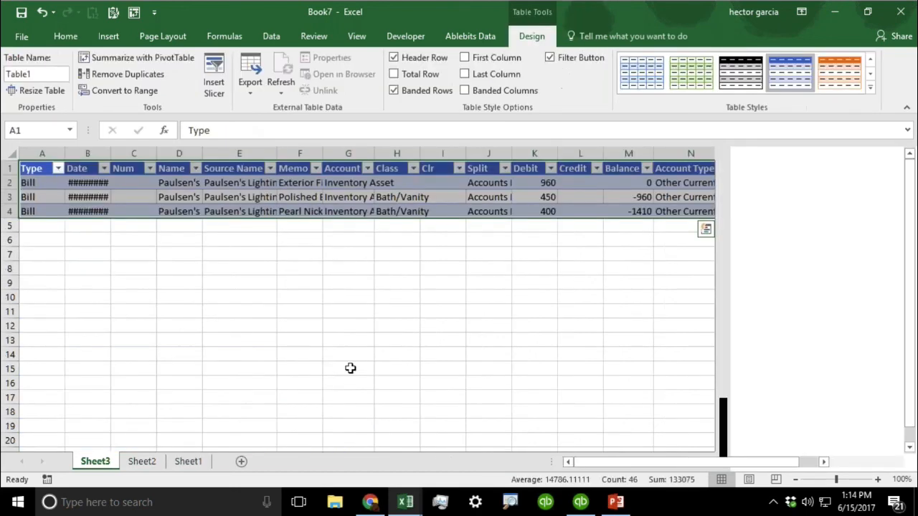
click(350, 368)
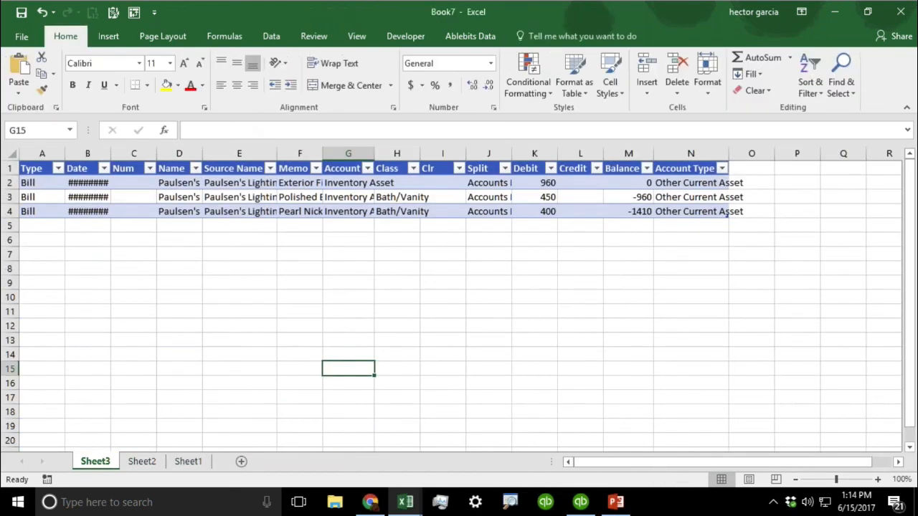
- Autofit all column widths on the drill-down detail sheet so the dates and text fit
click(10, 153)
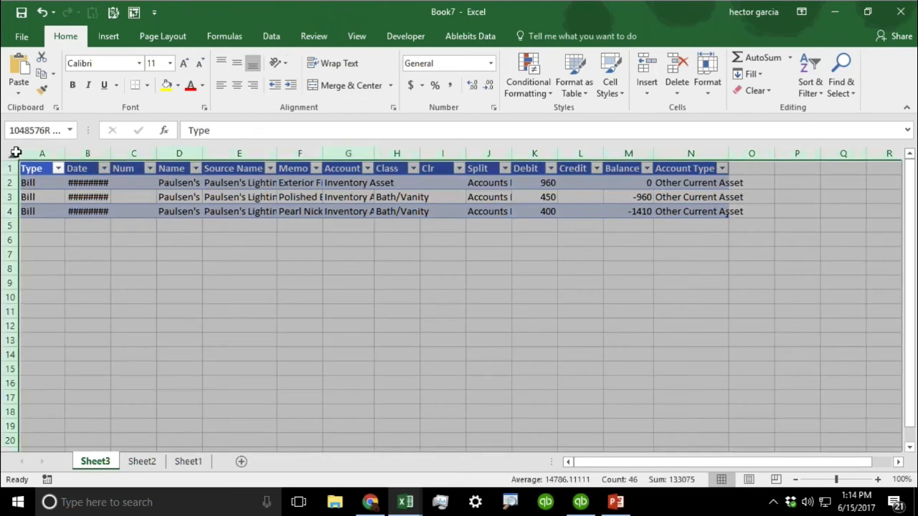
double_click(65, 153)
click(368, 313)
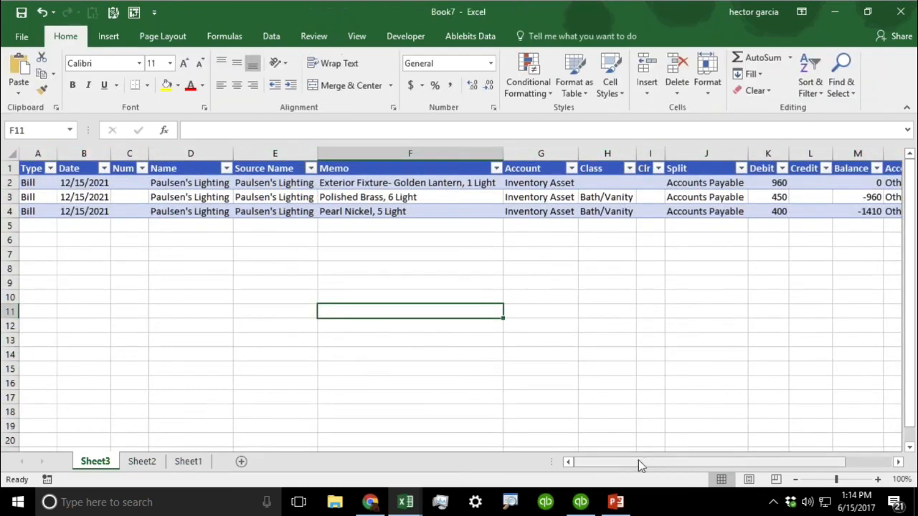
mouse_move(638, 463)
mouse_down()
mouse_move(737, 463)
mouse_move(636, 457)
mouse_up()
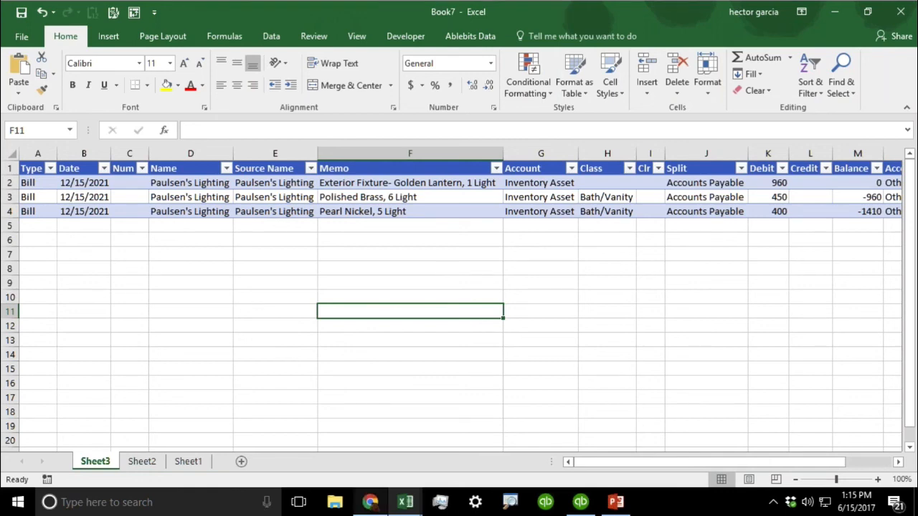
- Switch to Chrome and open youtube.com in a new tab
click(365, 502)
click(160, 12)
text(yo)
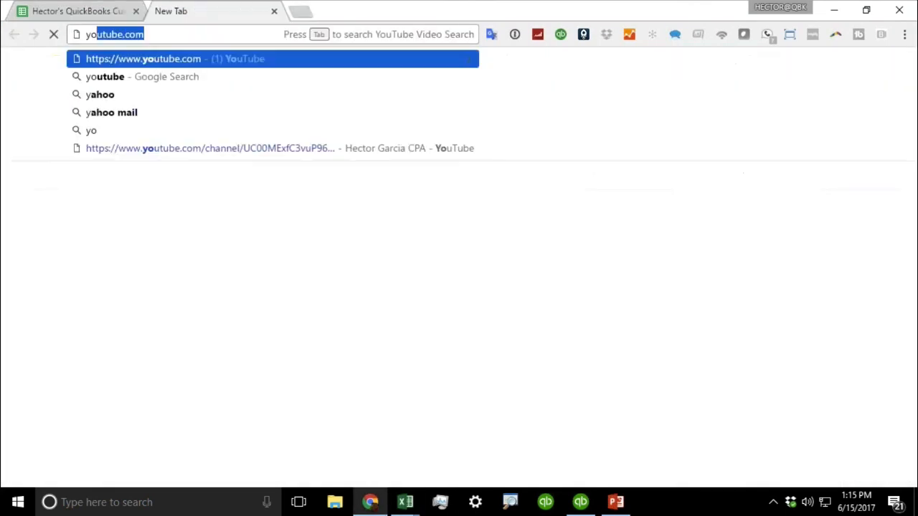
key(Return)
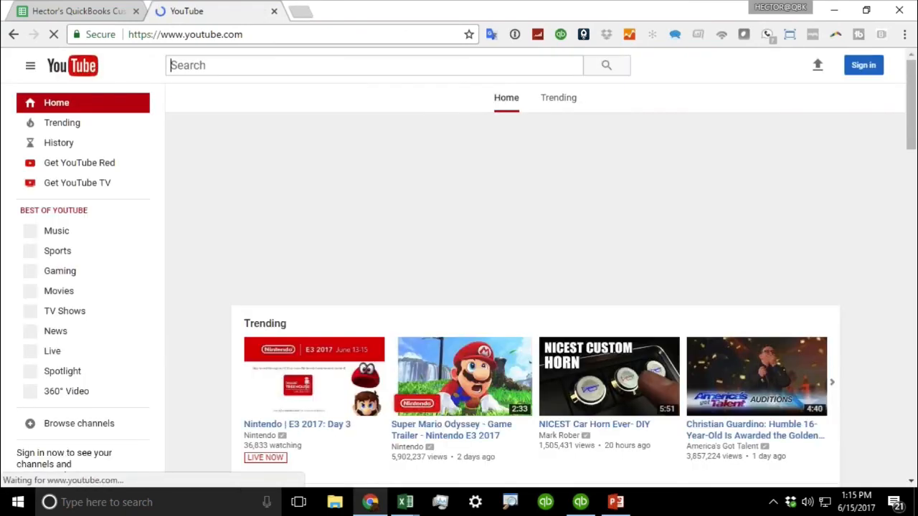
- Search YouTube for the presenter's name followed by "pivot table"
text(hector ha)
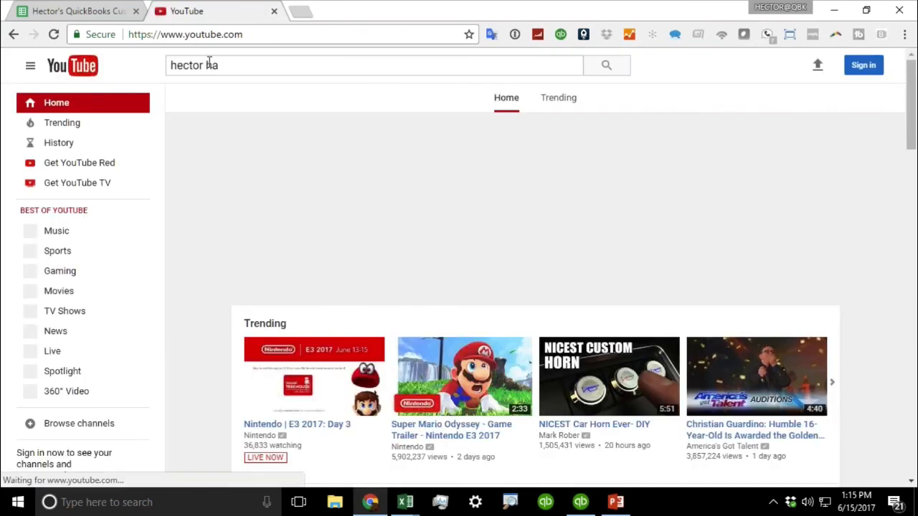
key(BackSpace)
key(BackSpace)
key(BackSpace)
text(garcia pic)
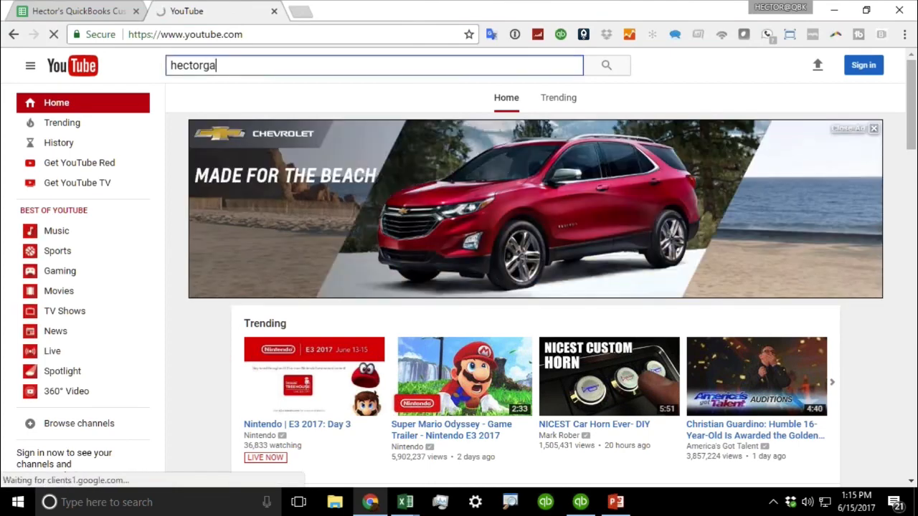
key(BackSpace)
text(vot table)
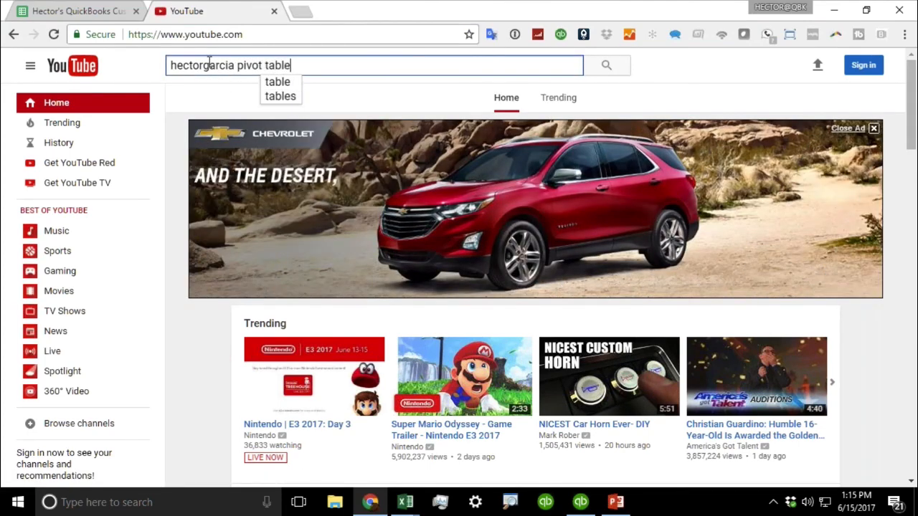
key(Return)
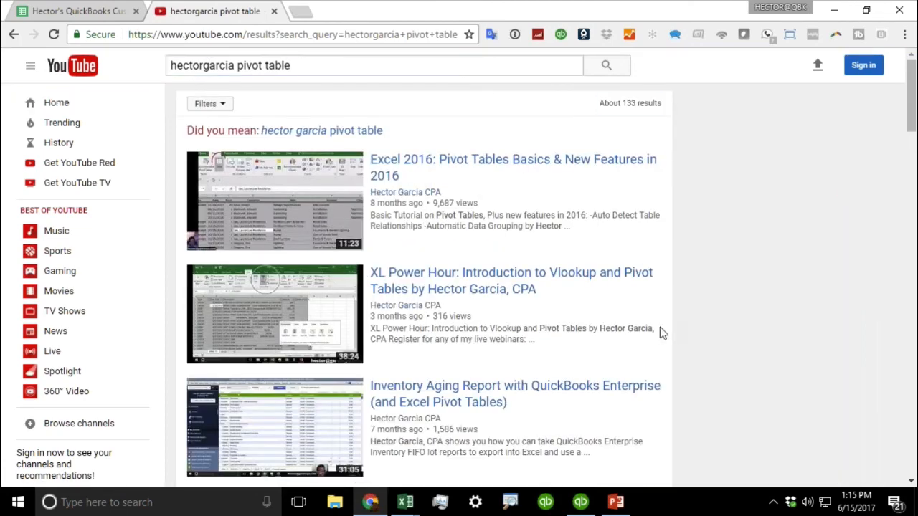
- Open the "XL Power Hour: Introduction to Vlookup and Pivot Tables" video from the results, and close its tab
scroll(631, 336, down, 1)
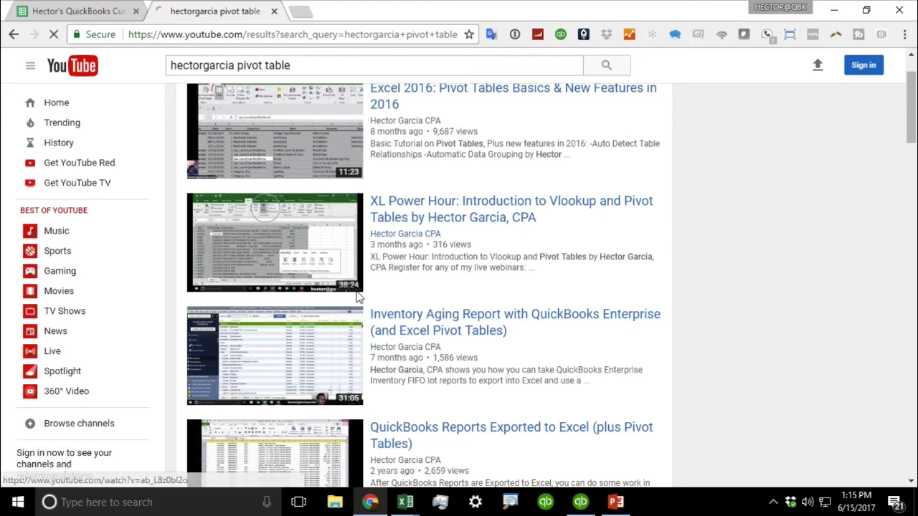
click(464, 210)
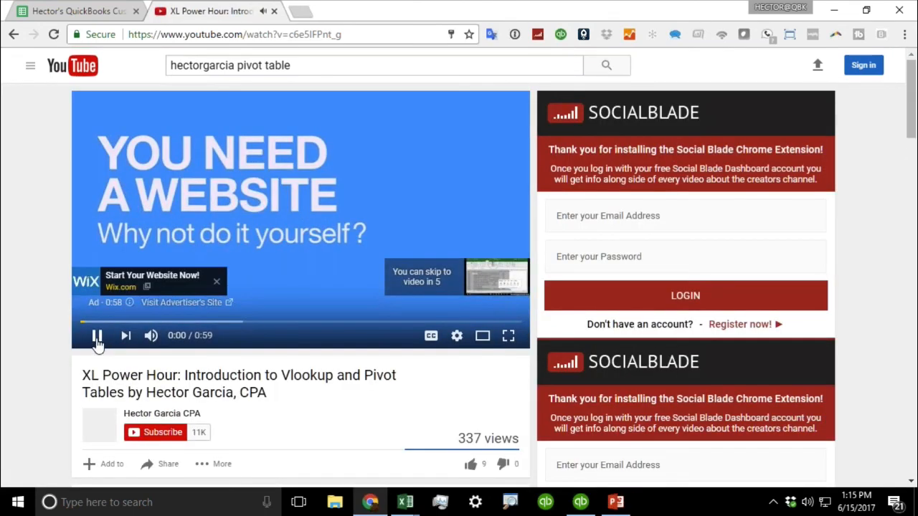
click(274, 11)
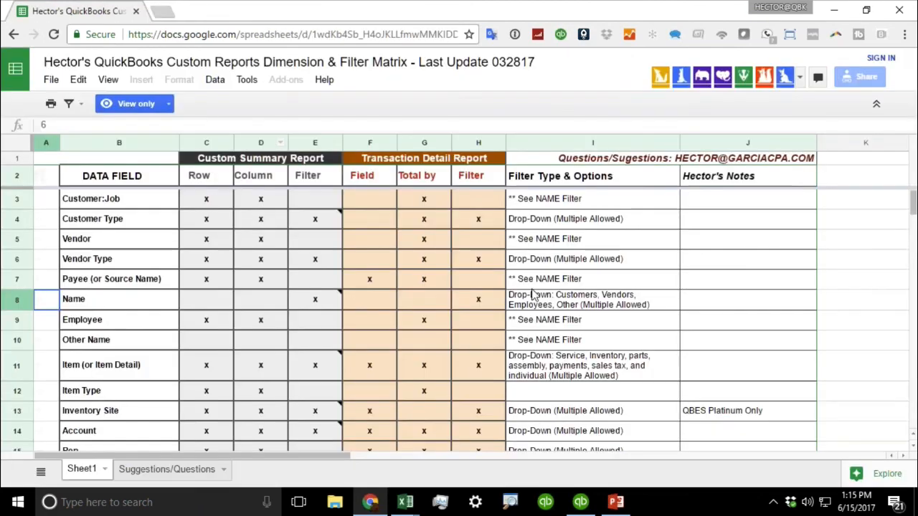
- Switch to PowerPoint, start the slide show from "When to use Excel for reports" and advance to the Upcoming Episodes slide
click(615, 502)
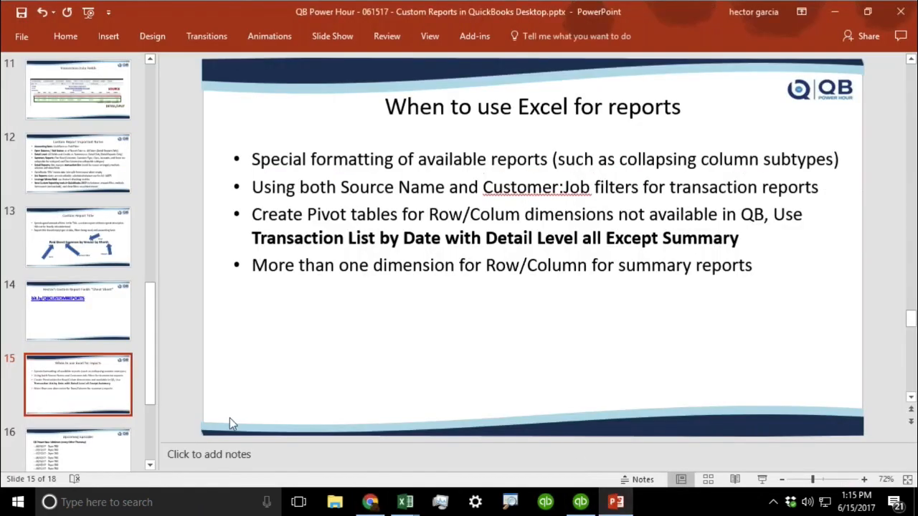
click(762, 479)
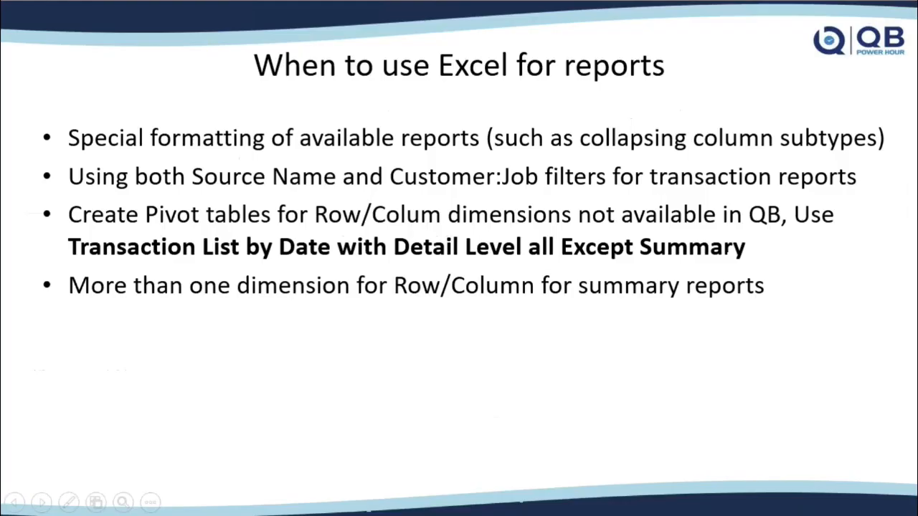
key(Right)
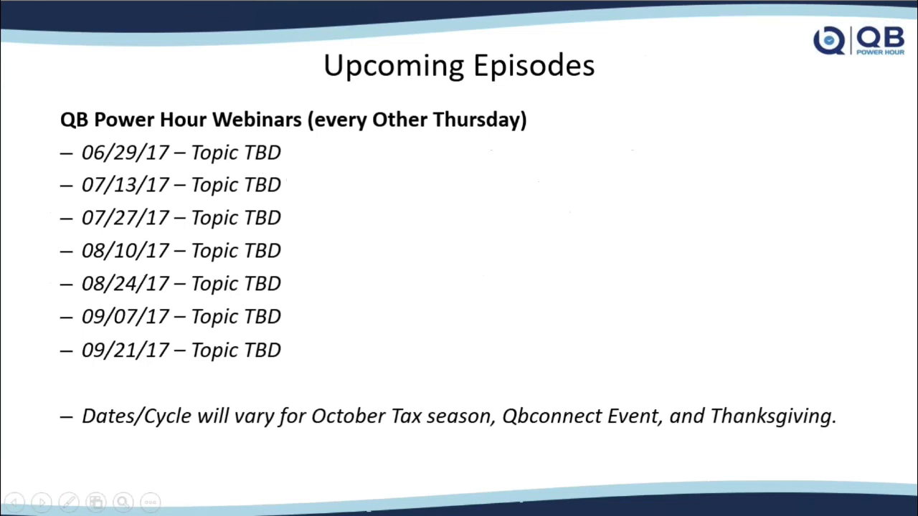